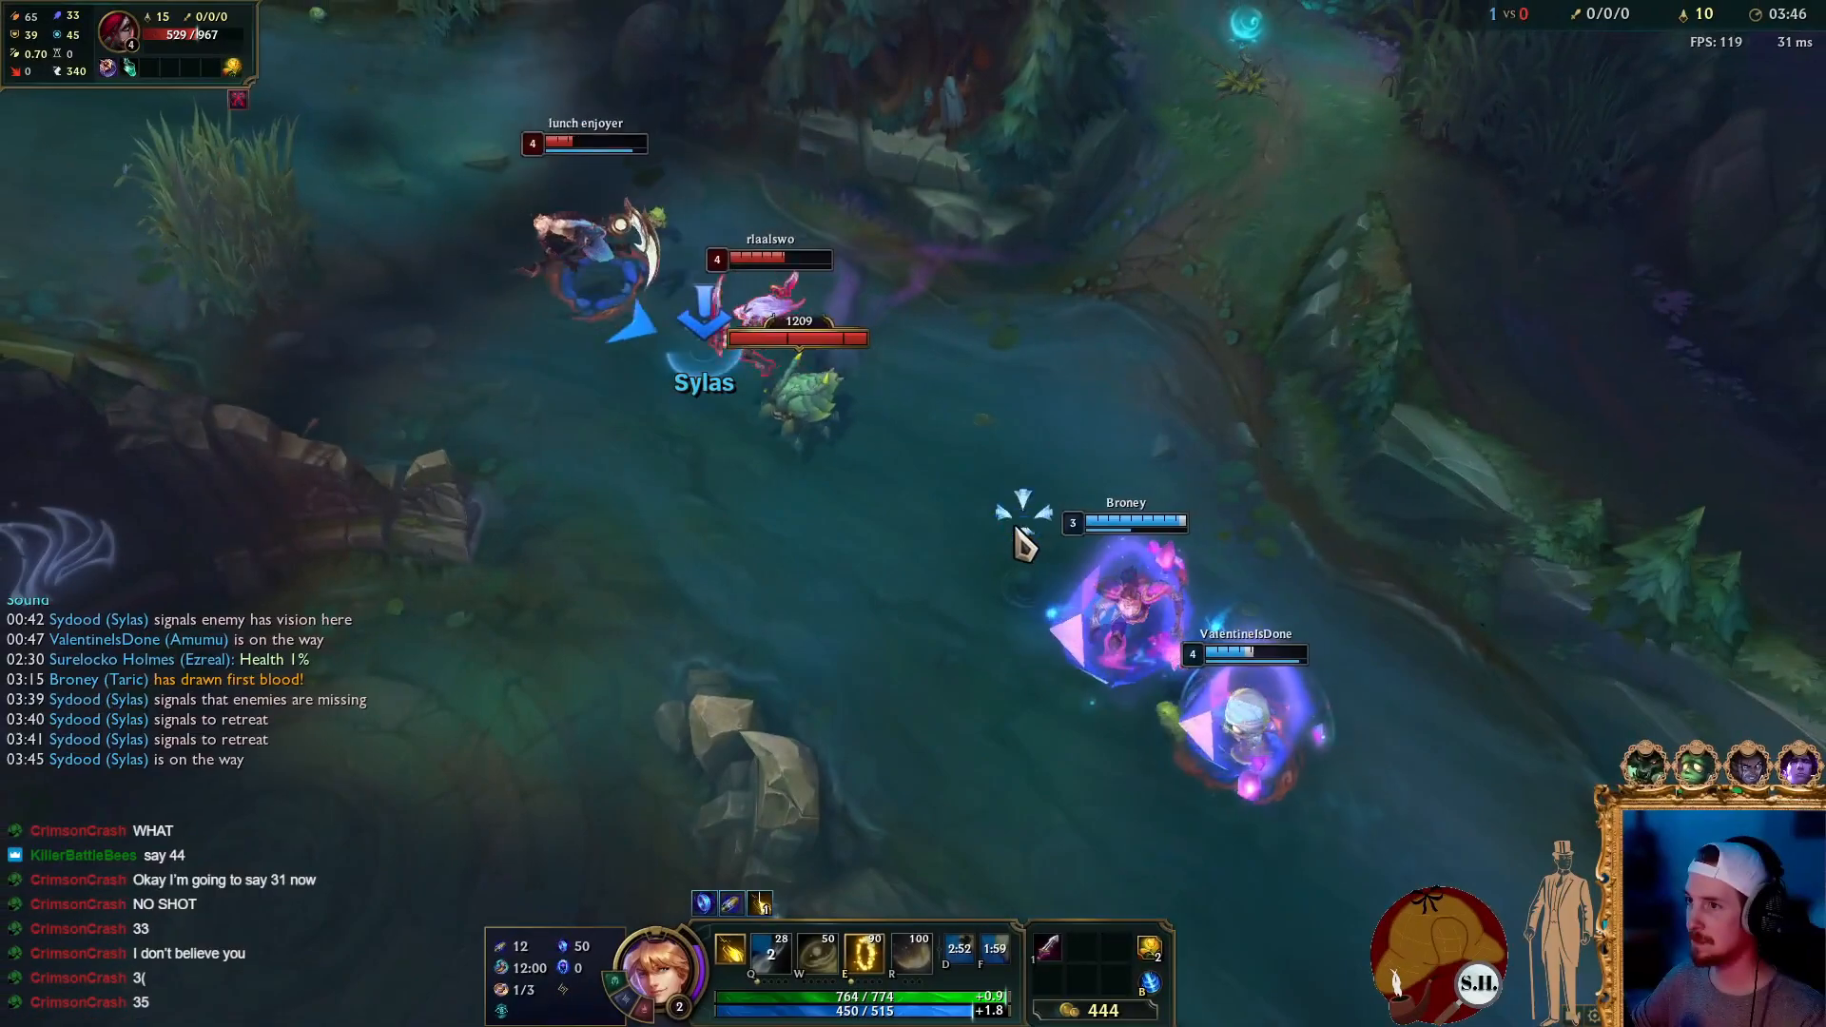
{"action": "right_click", "coordinate": [979, 545]}
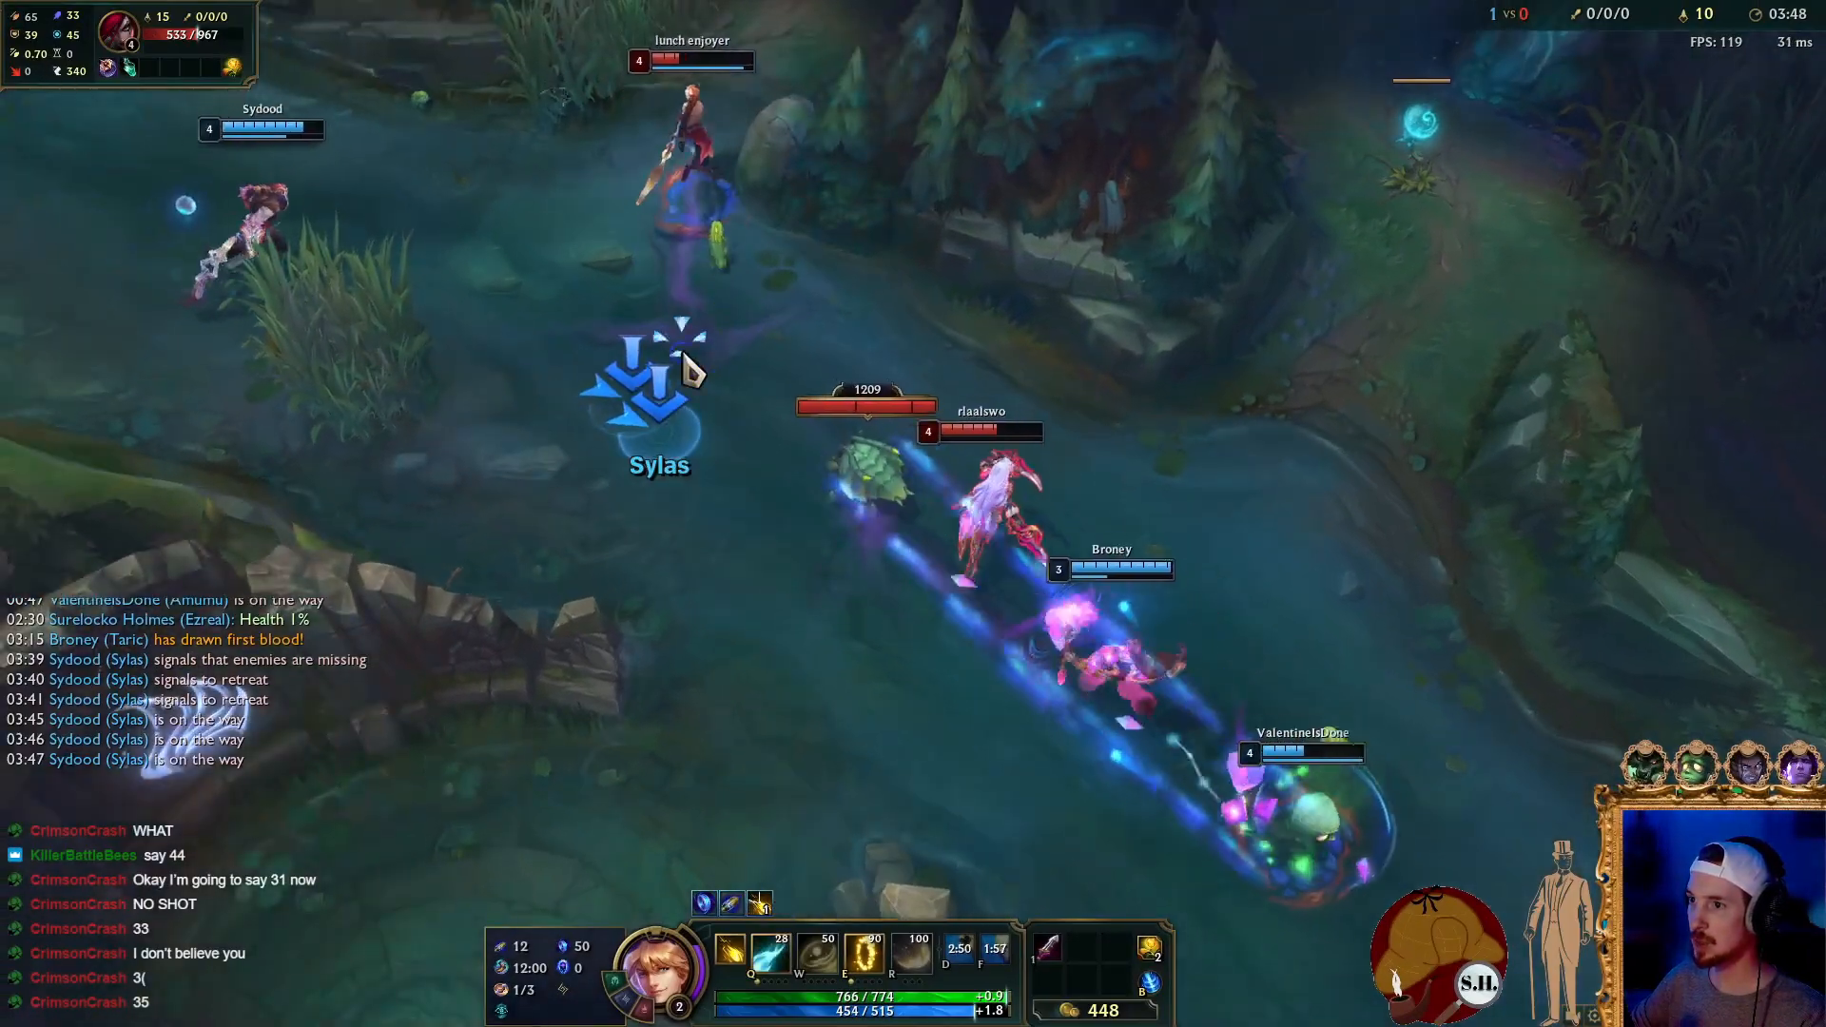
{"action": "right_click", "coordinate": [705, 359]}
{"action": "key", "text": "e"}
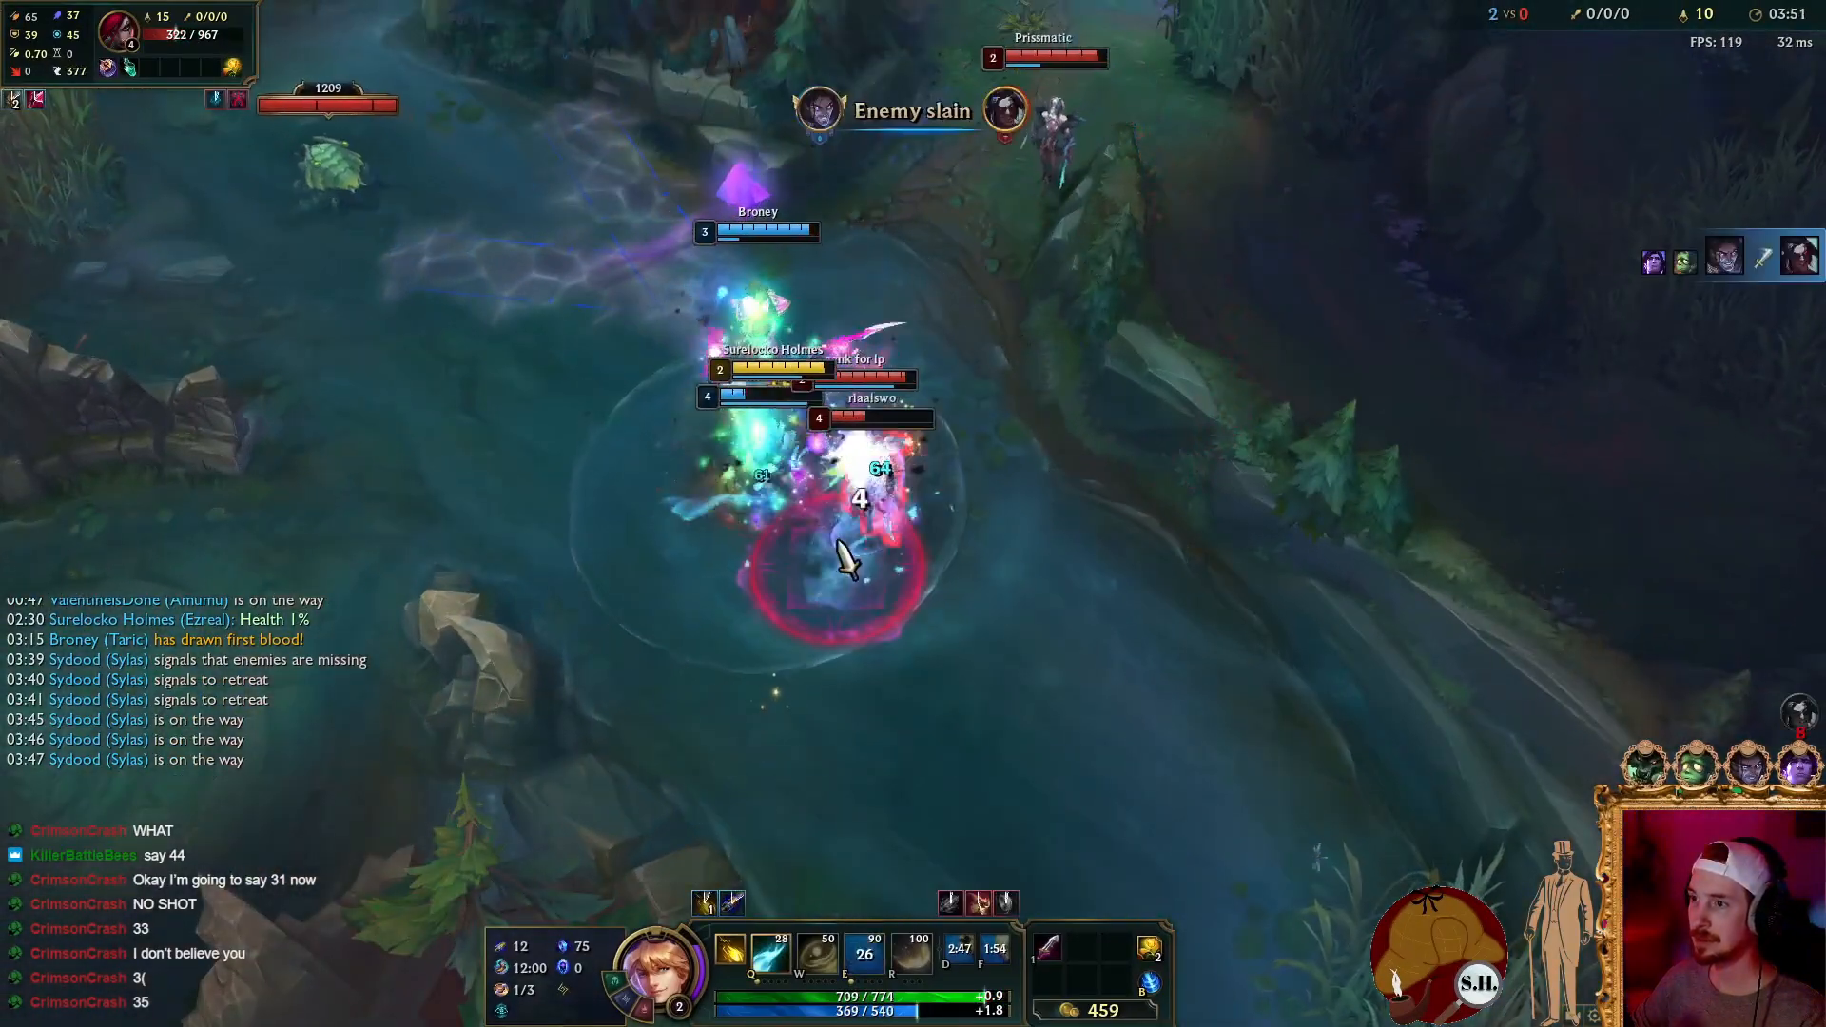
{"action": "key", "text": "q"}
{"action": "right_click", "coordinate": [430, 611]}
{"action": "right_click", "coordinate": [536, 563]}
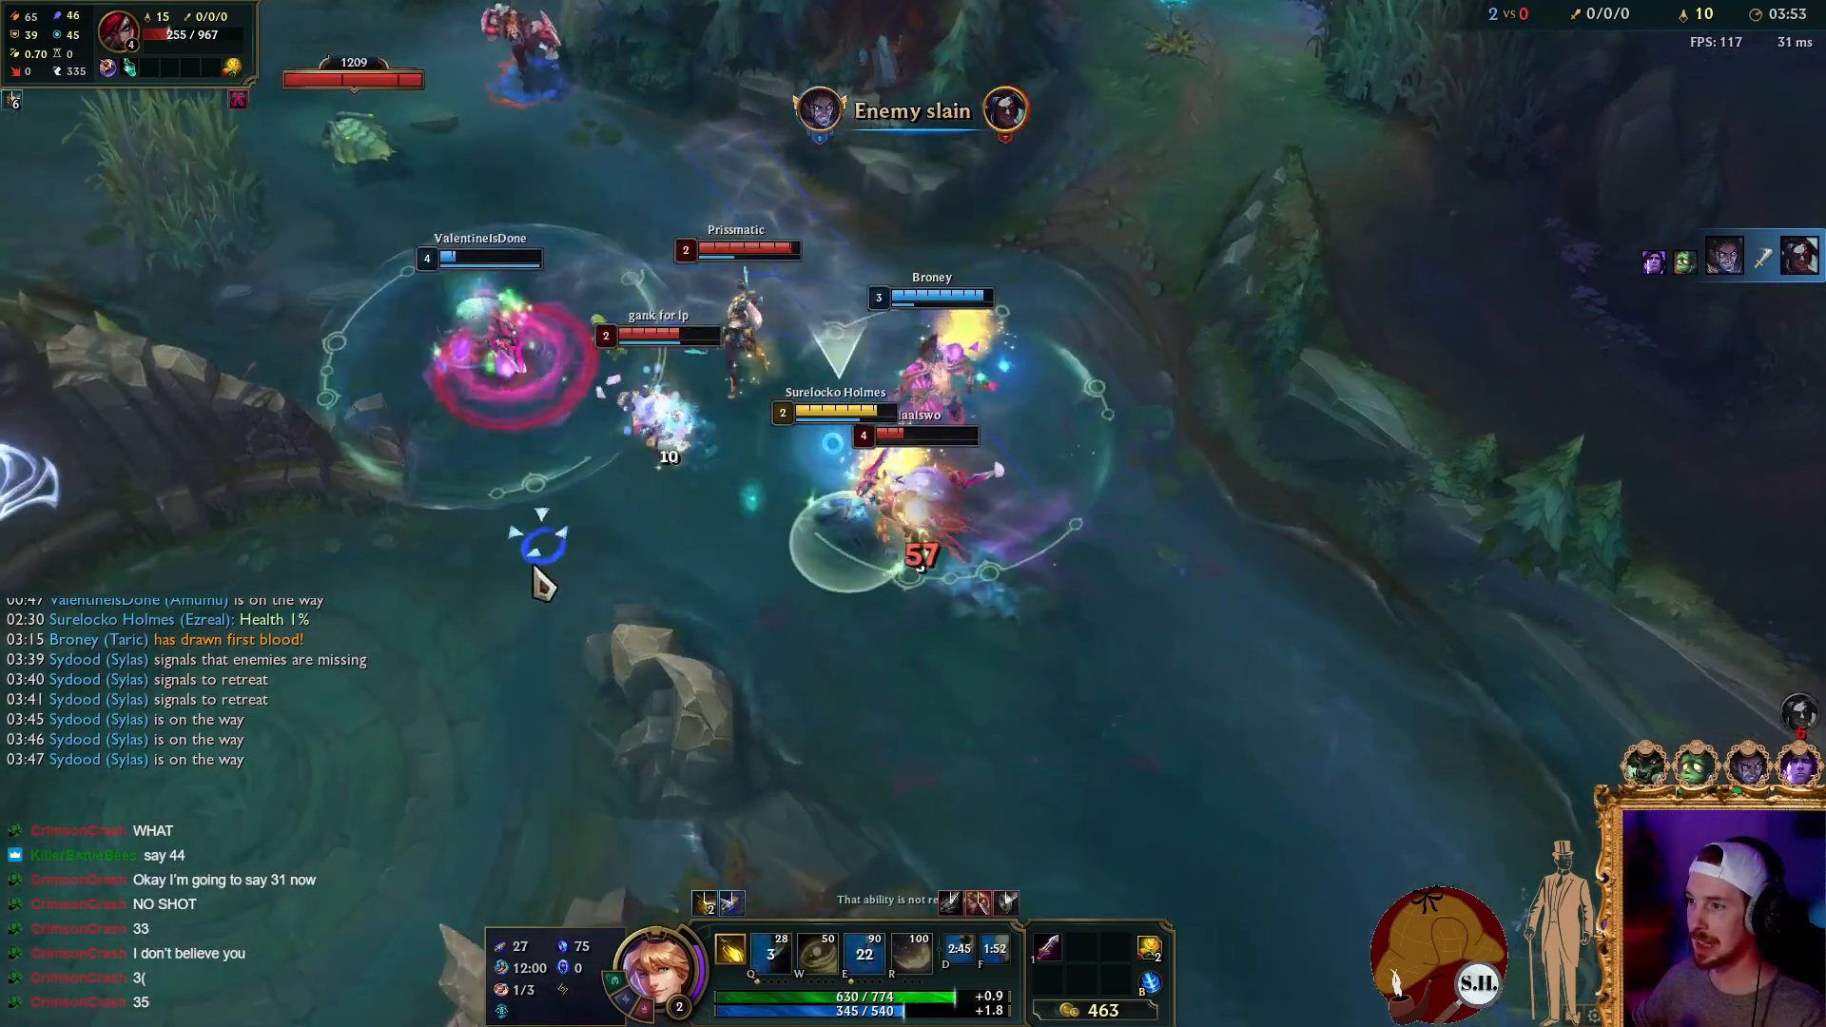
{"action": "right_click", "coordinate": [666, 605]}
{"action": "right_click", "coordinate": [504, 490]}
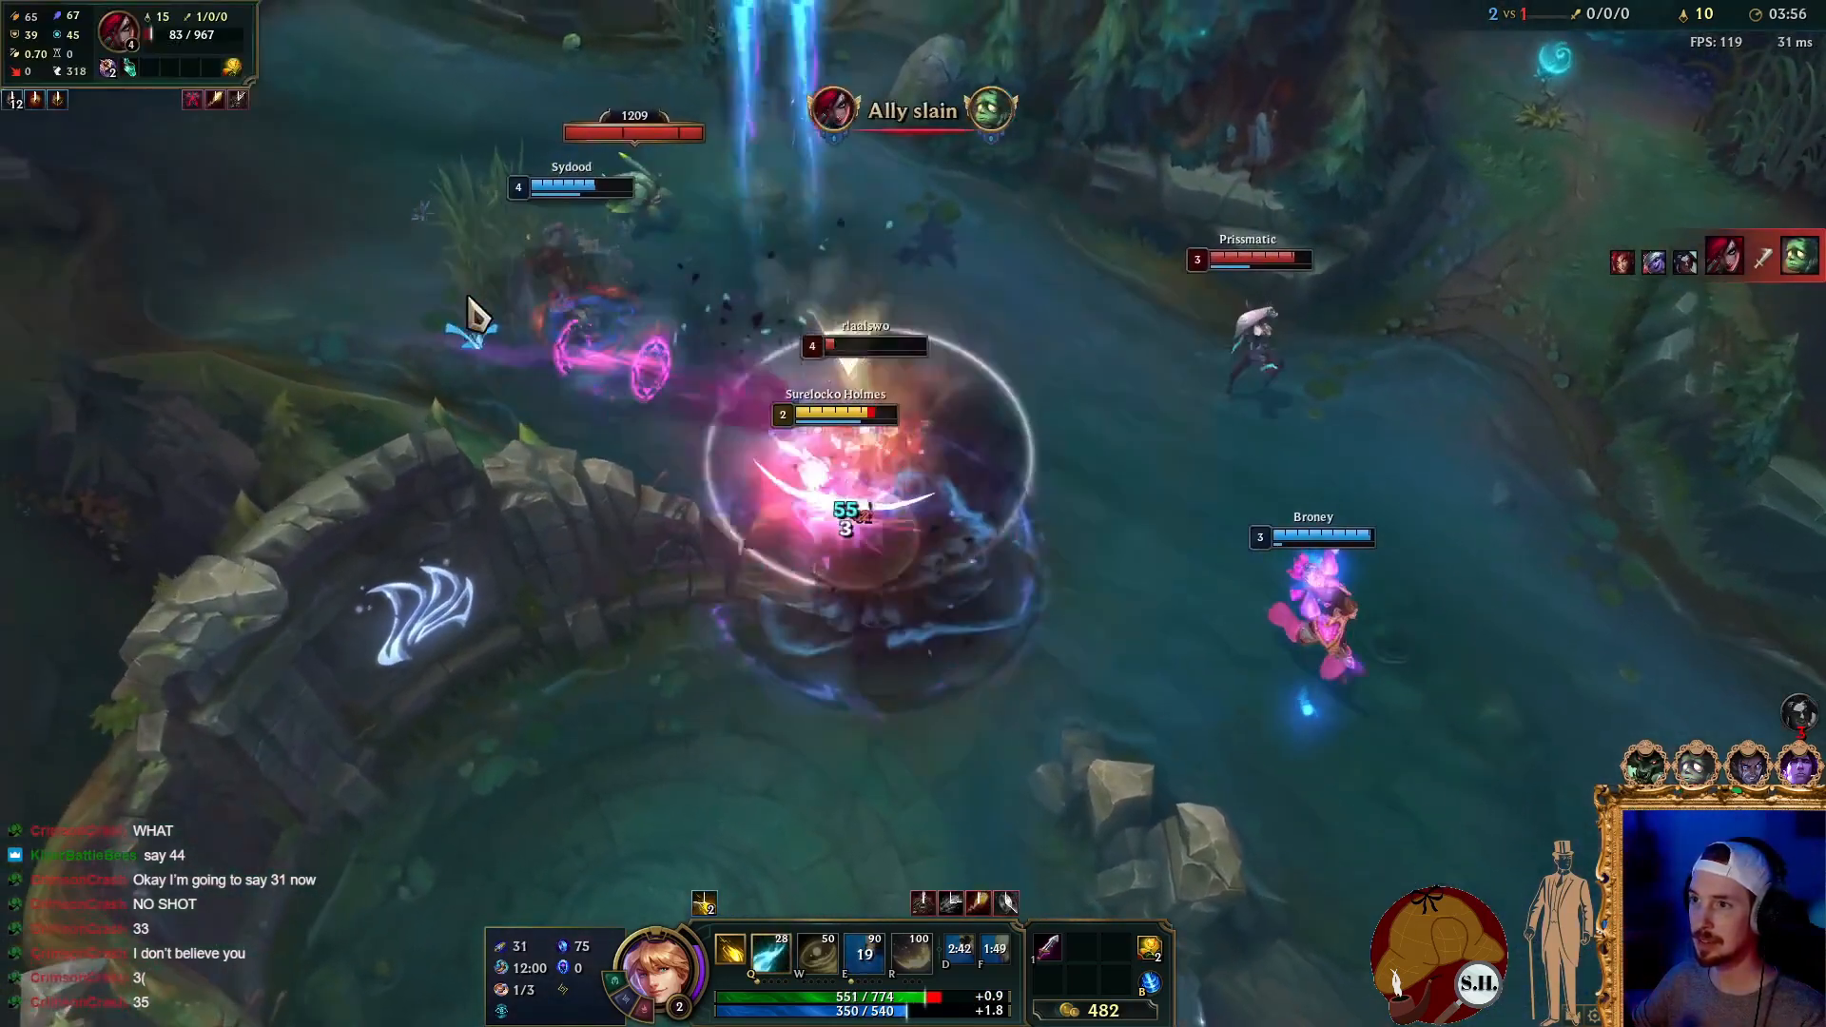
{"action": "right_click", "coordinate": [1005, 403]}
{"action": "key", "text": "q"}
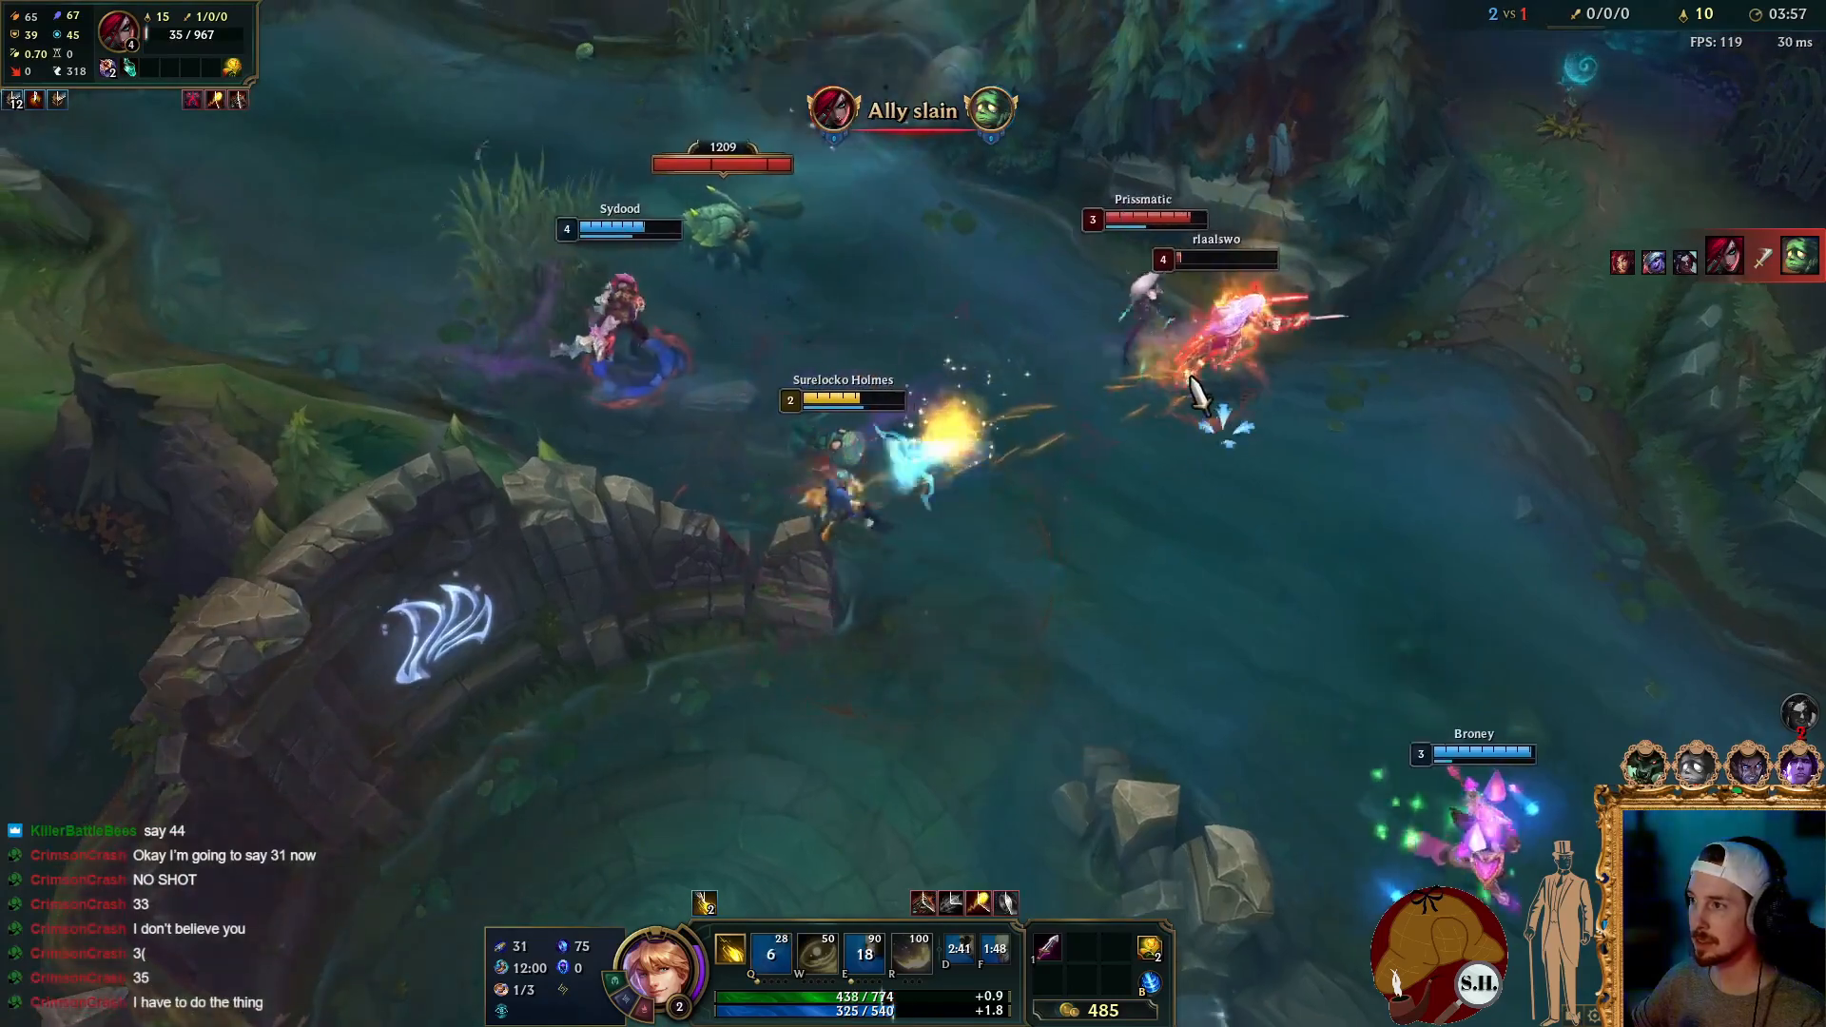
{"action": "right_click", "coordinate": [942, 677]}
{"action": "right_click", "coordinate": [1273, 432]}
{"action": "right_click", "coordinate": [1100, 309]}
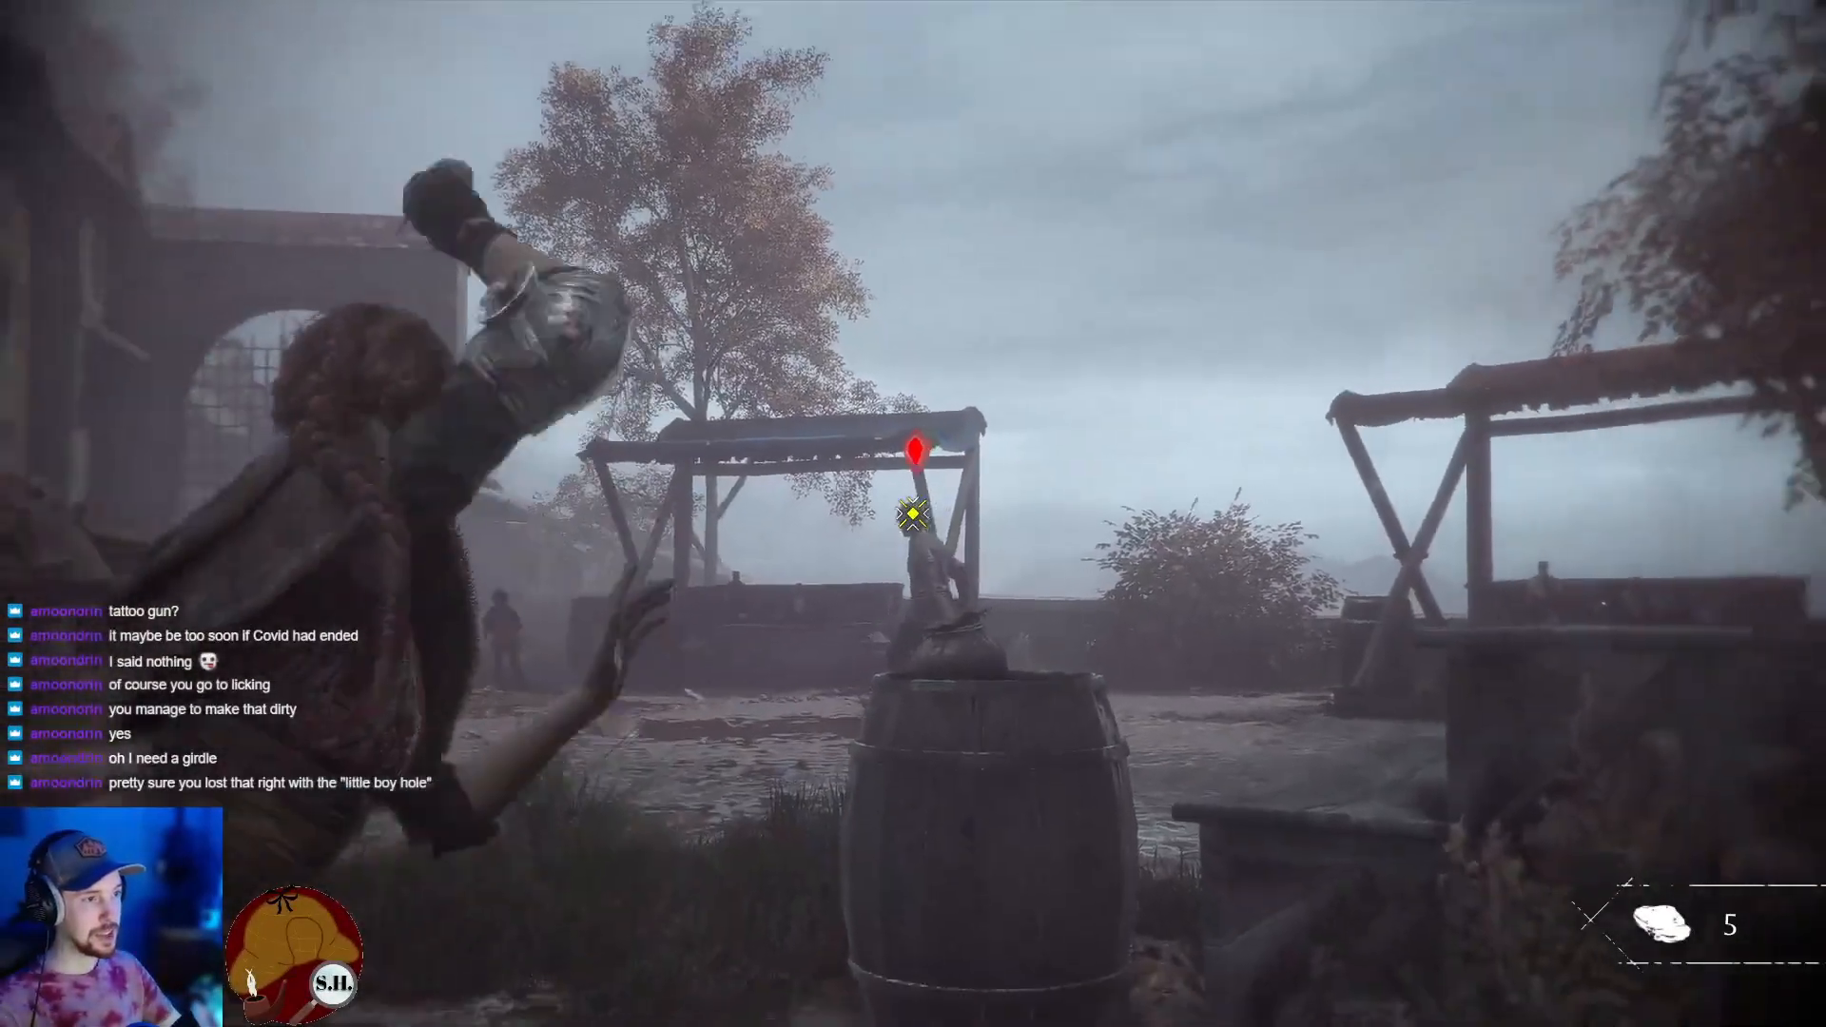
{"action": "left_click", "coordinate": [913, 514]}
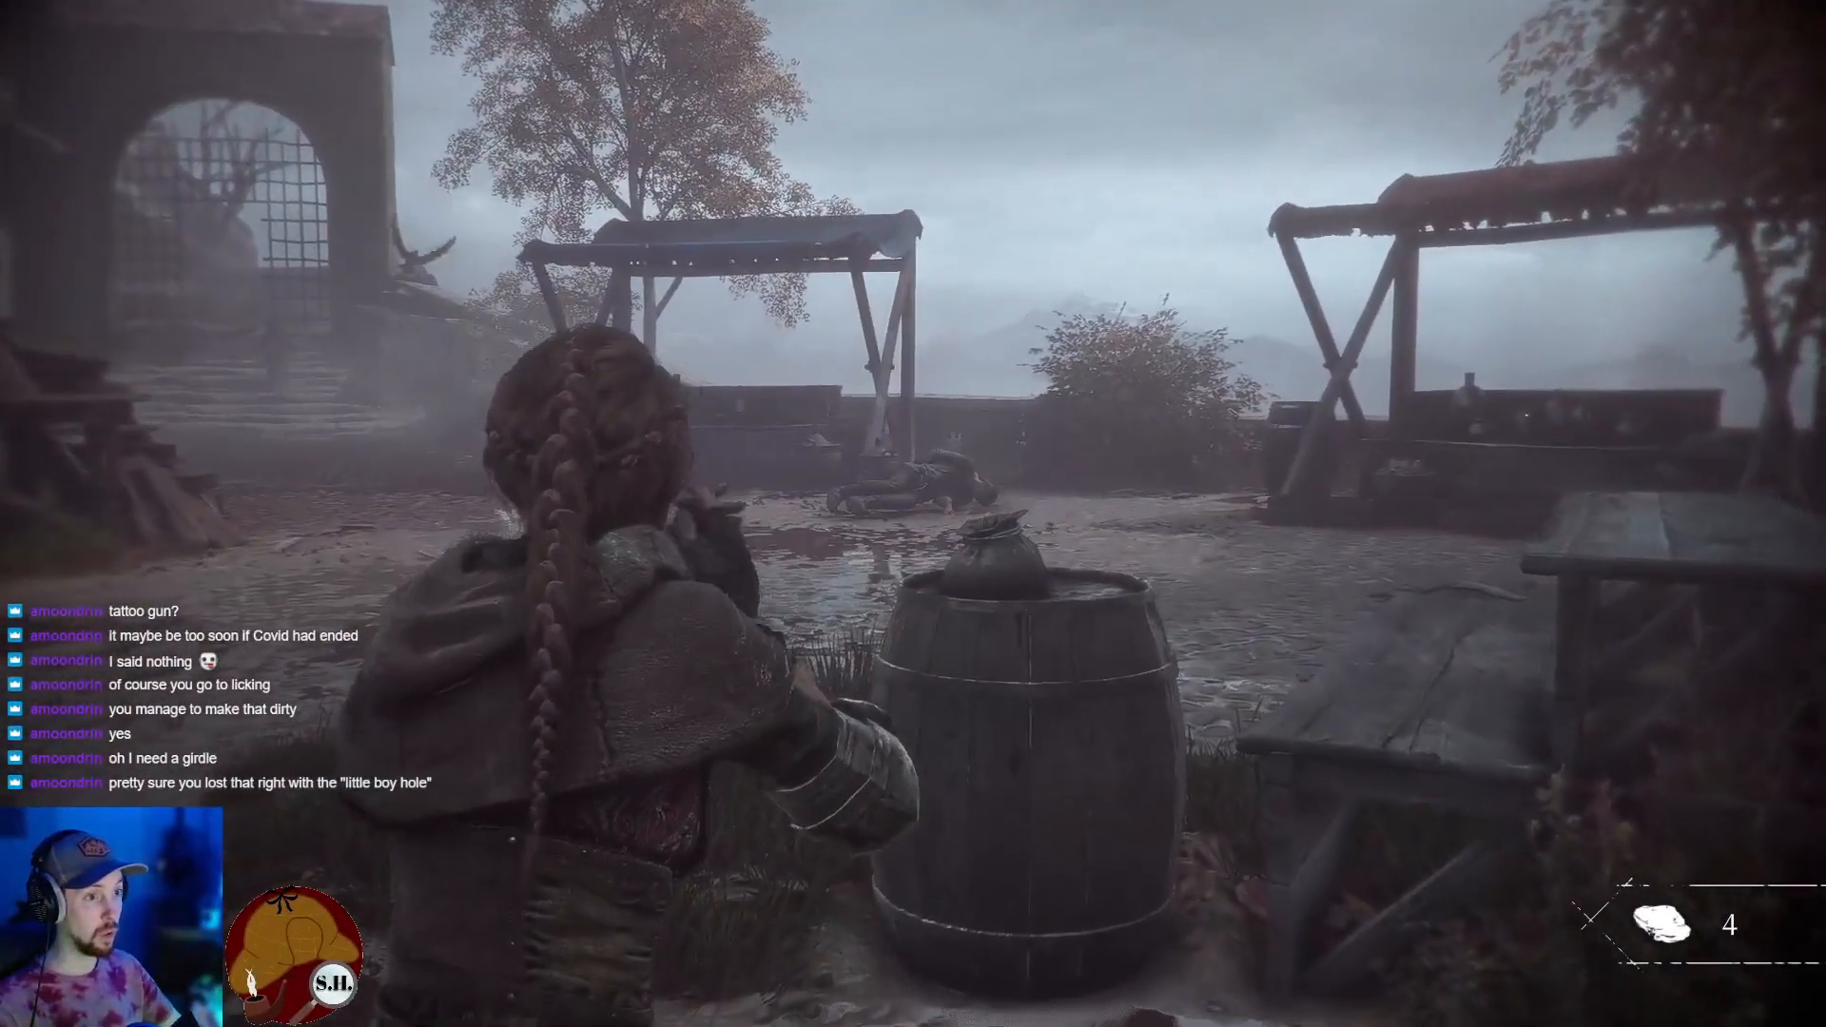
{"action": "key", "text": "a"}
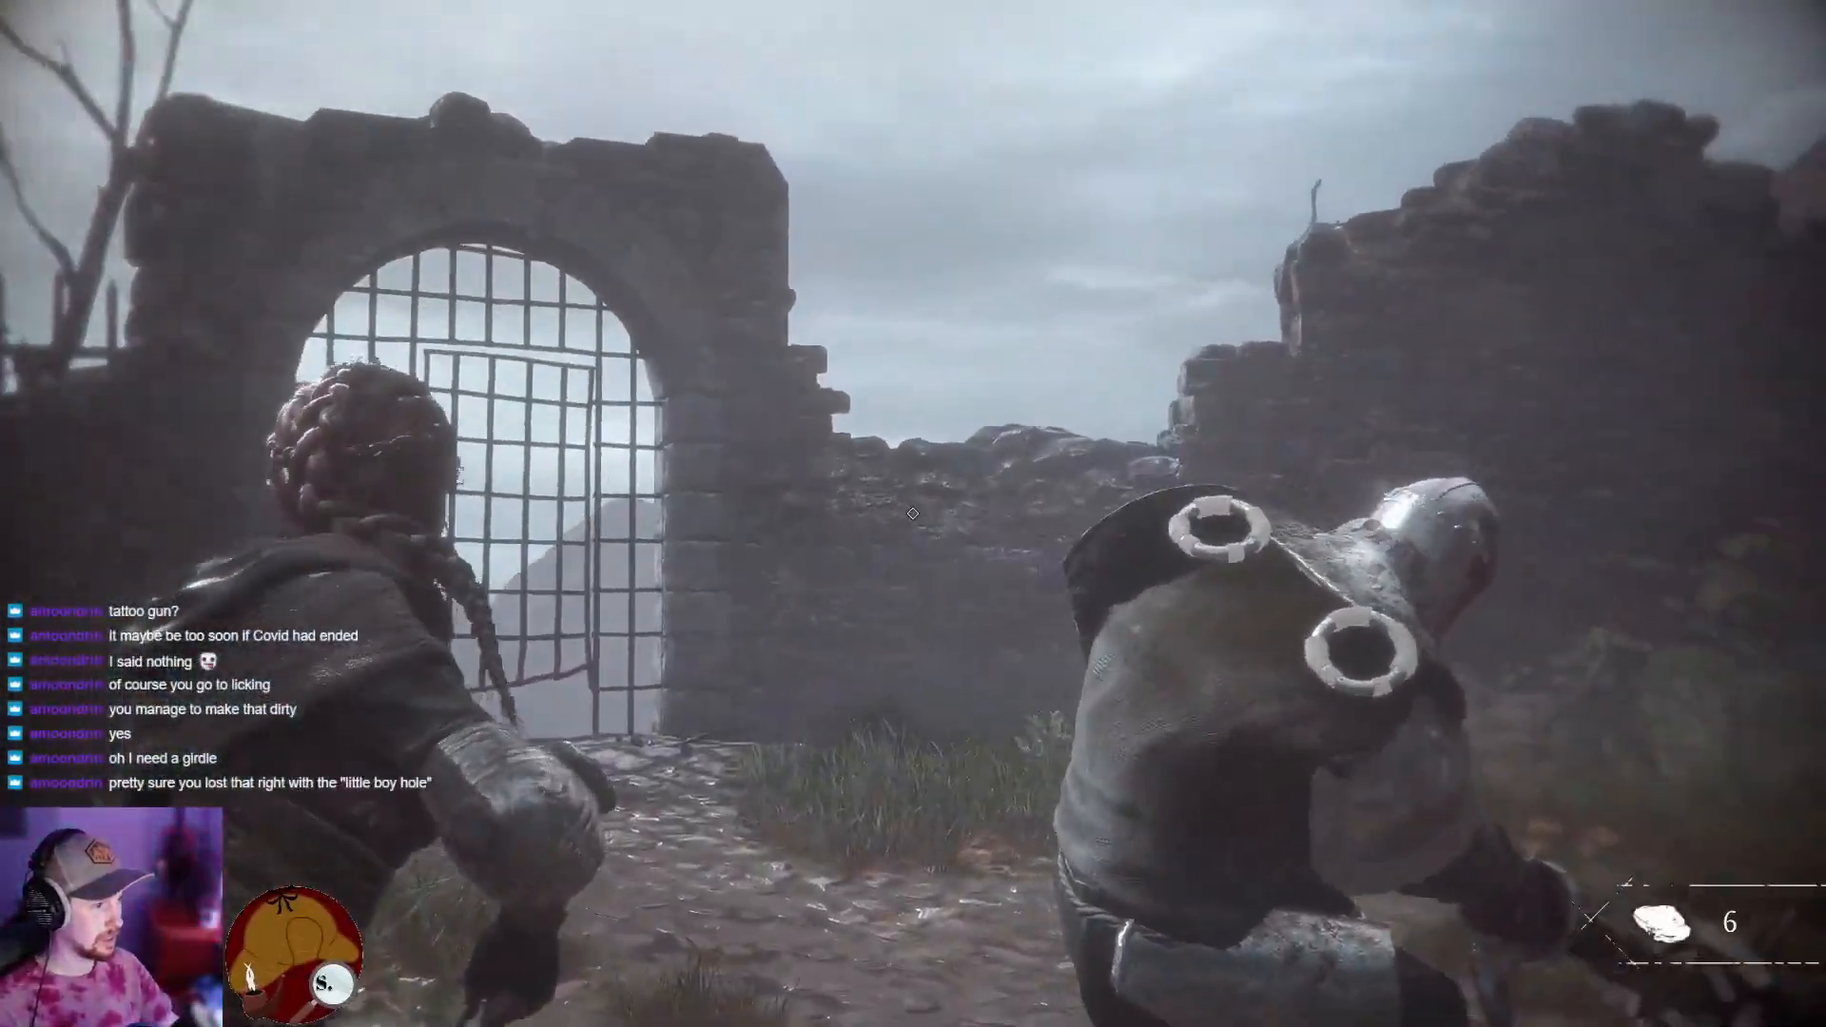
{"action": "right_click", "coordinate": [913, 513]}
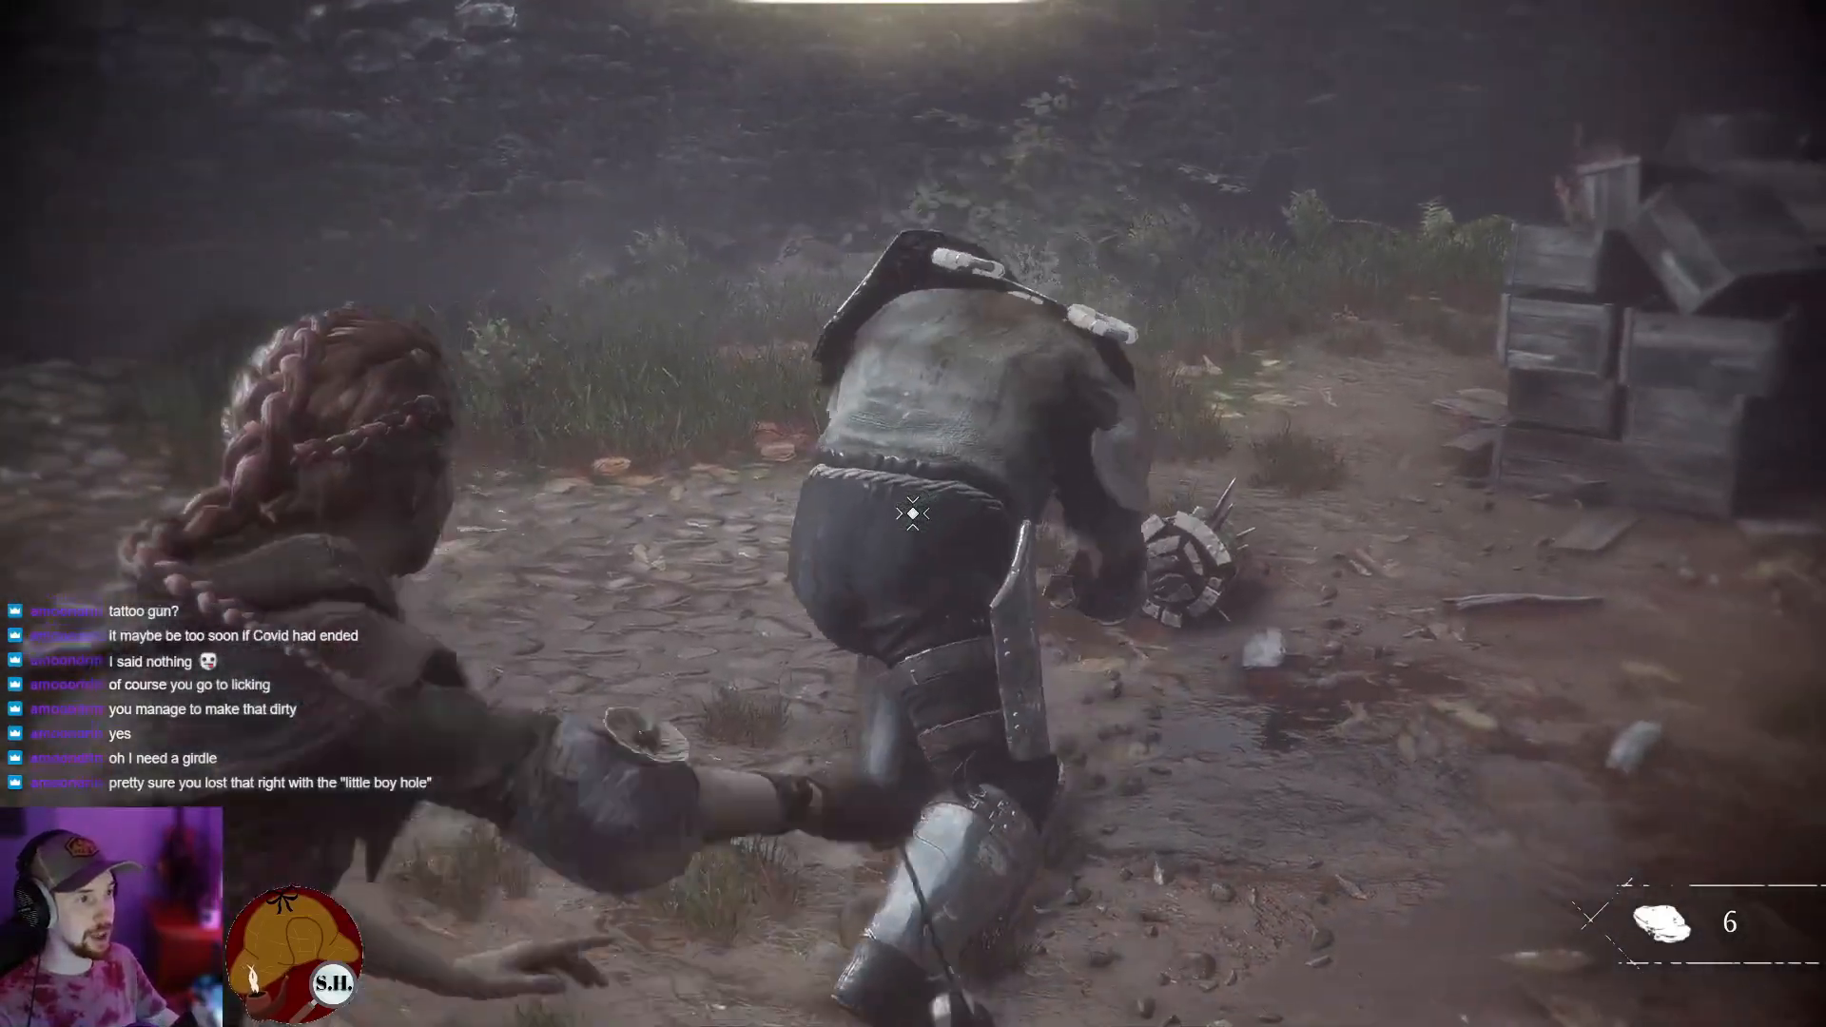
{"action": "left_click", "coordinate": [913, 513]}
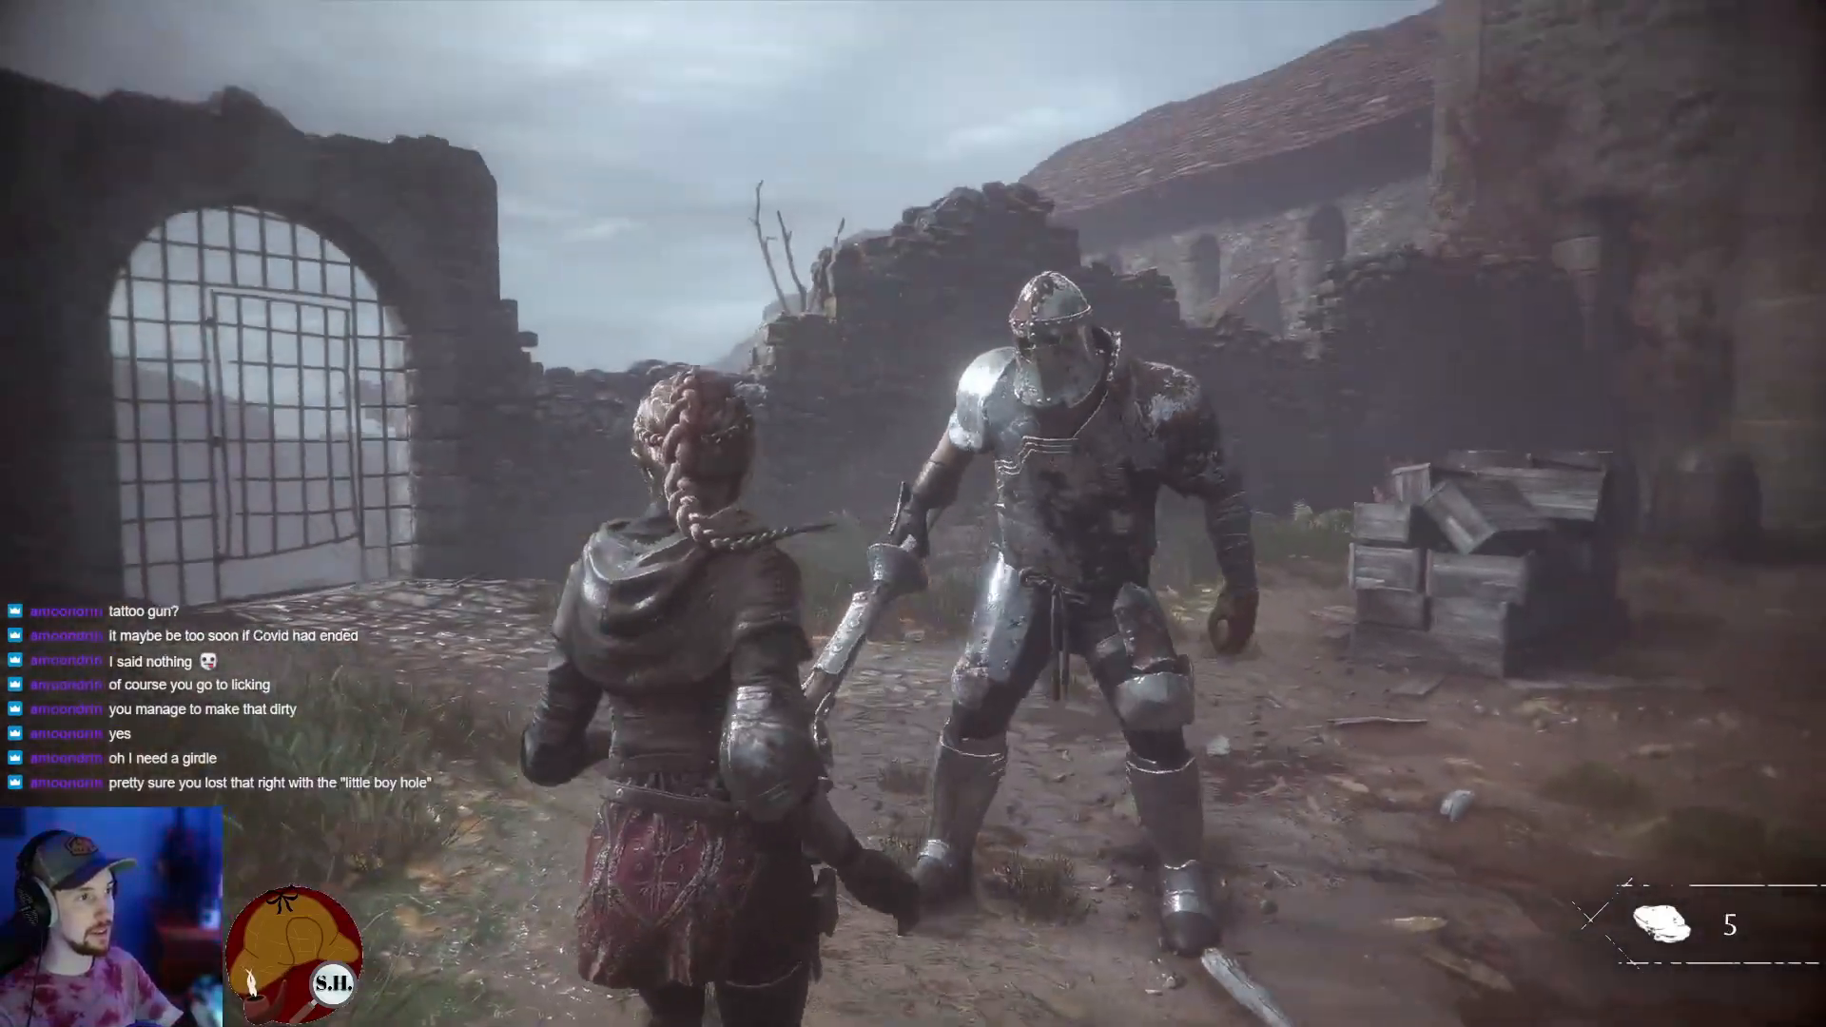
{"action": "key", "text": "space"}
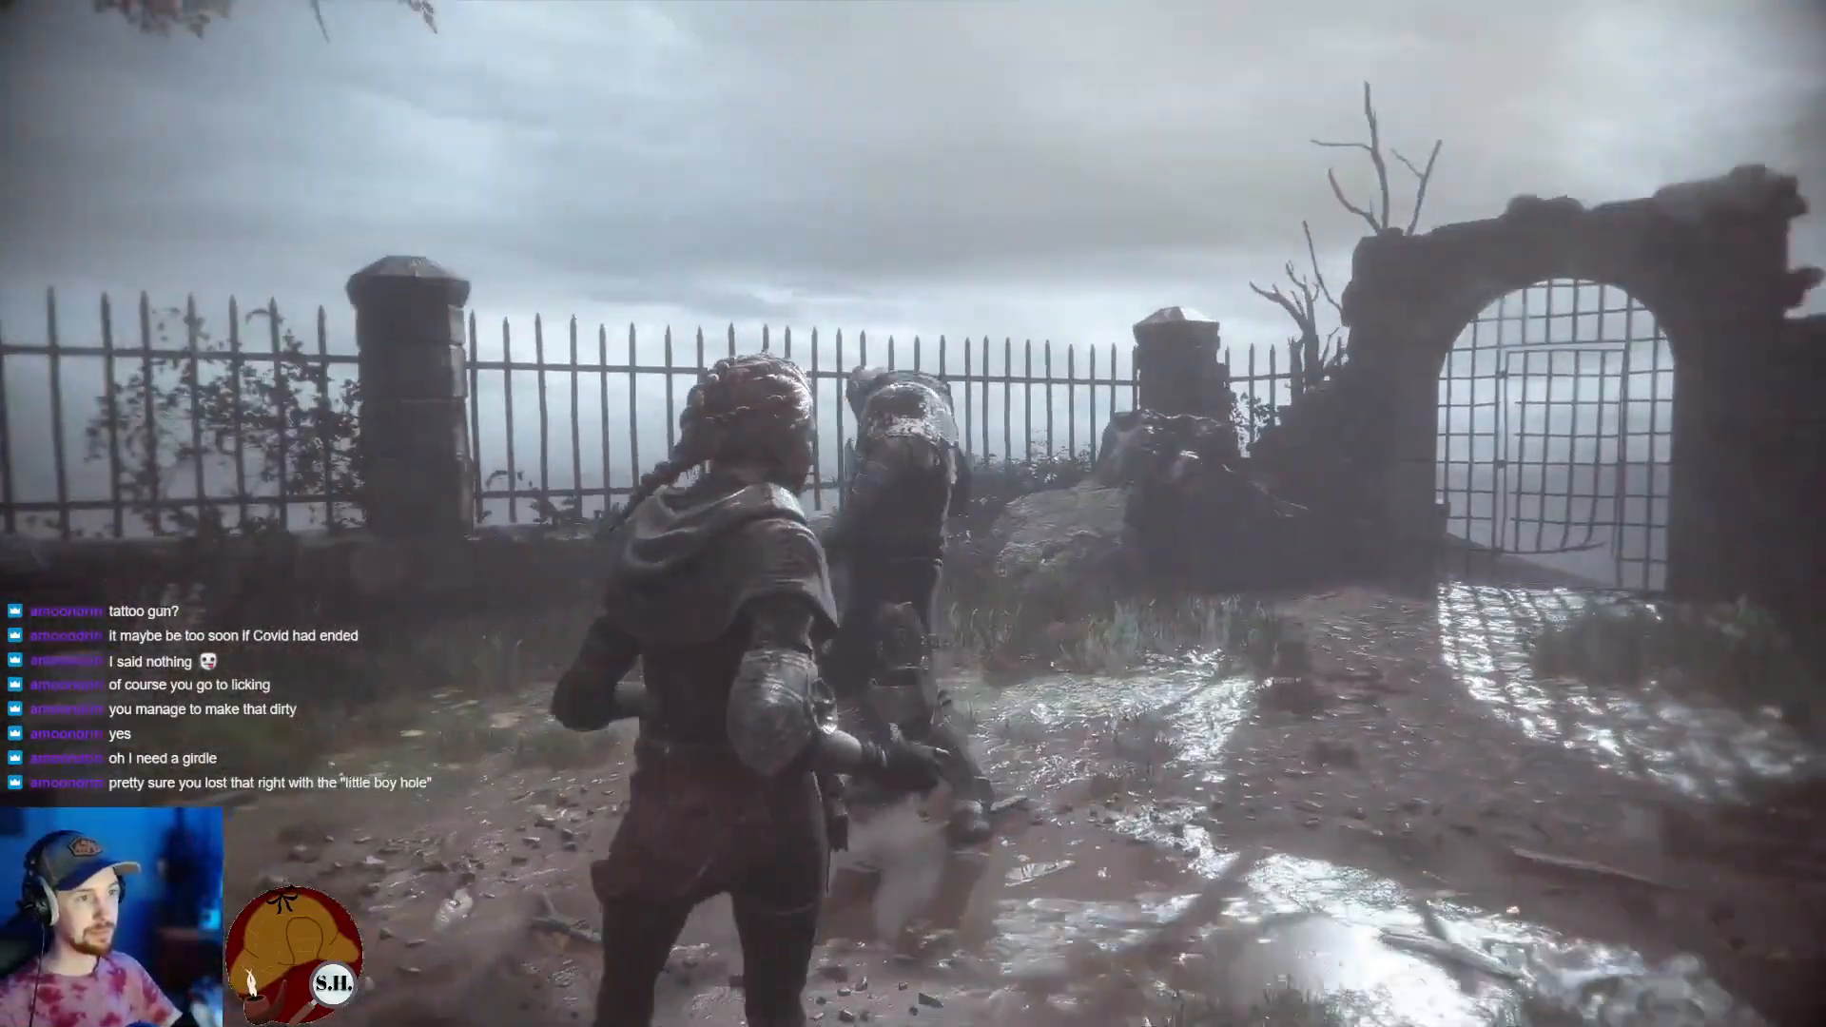
{"action": "key", "text": "space"}
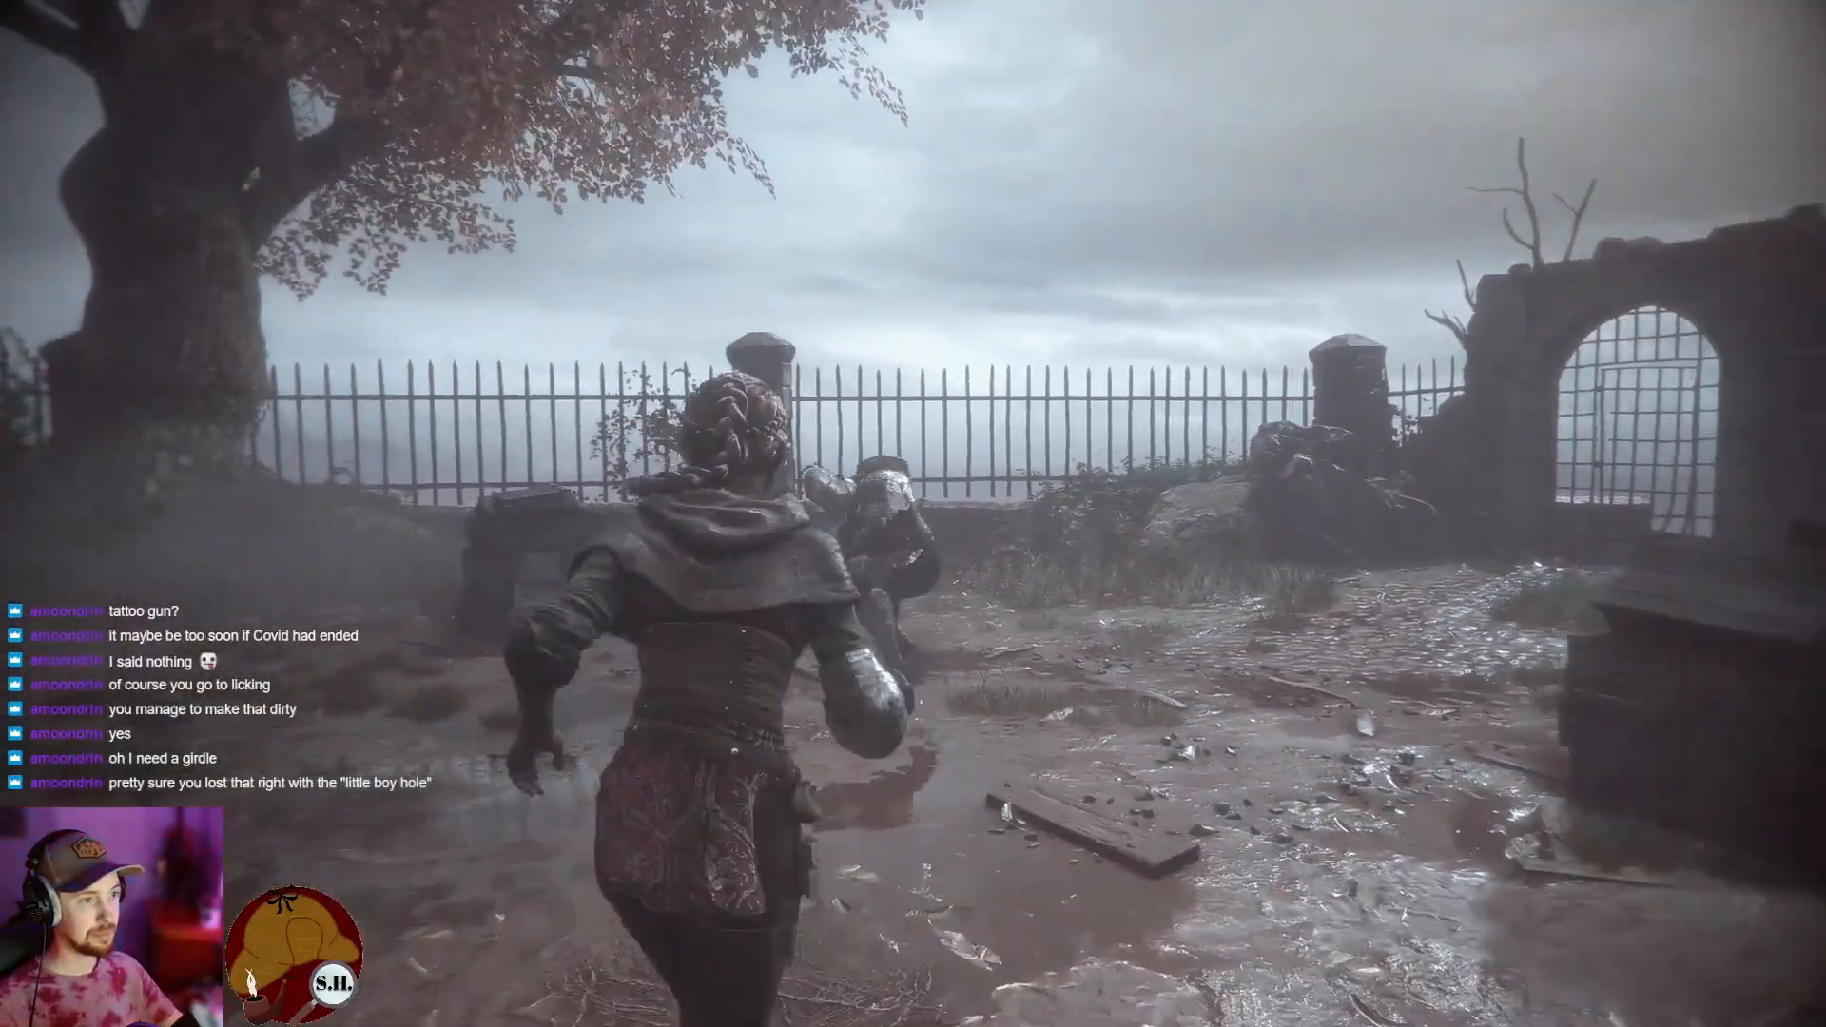
{"action": "key", "text": "d"}
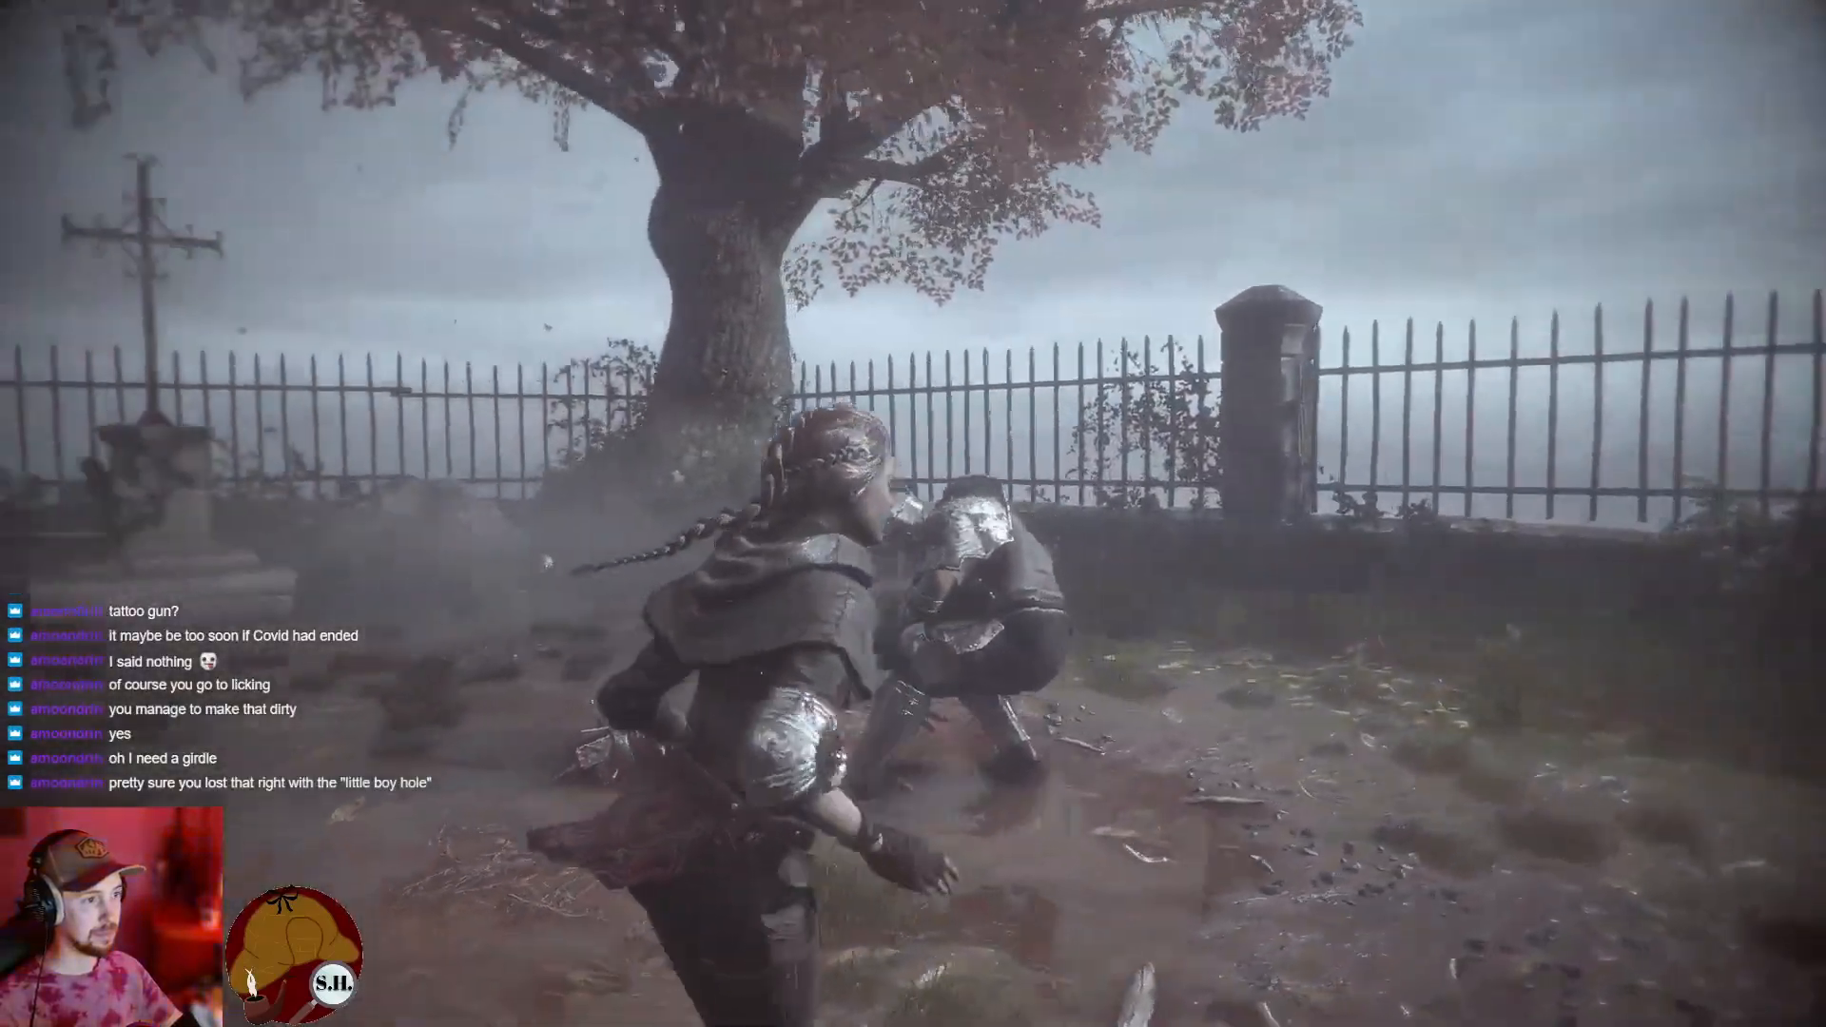
{"action": "right_click", "coordinate": [913, 514]}
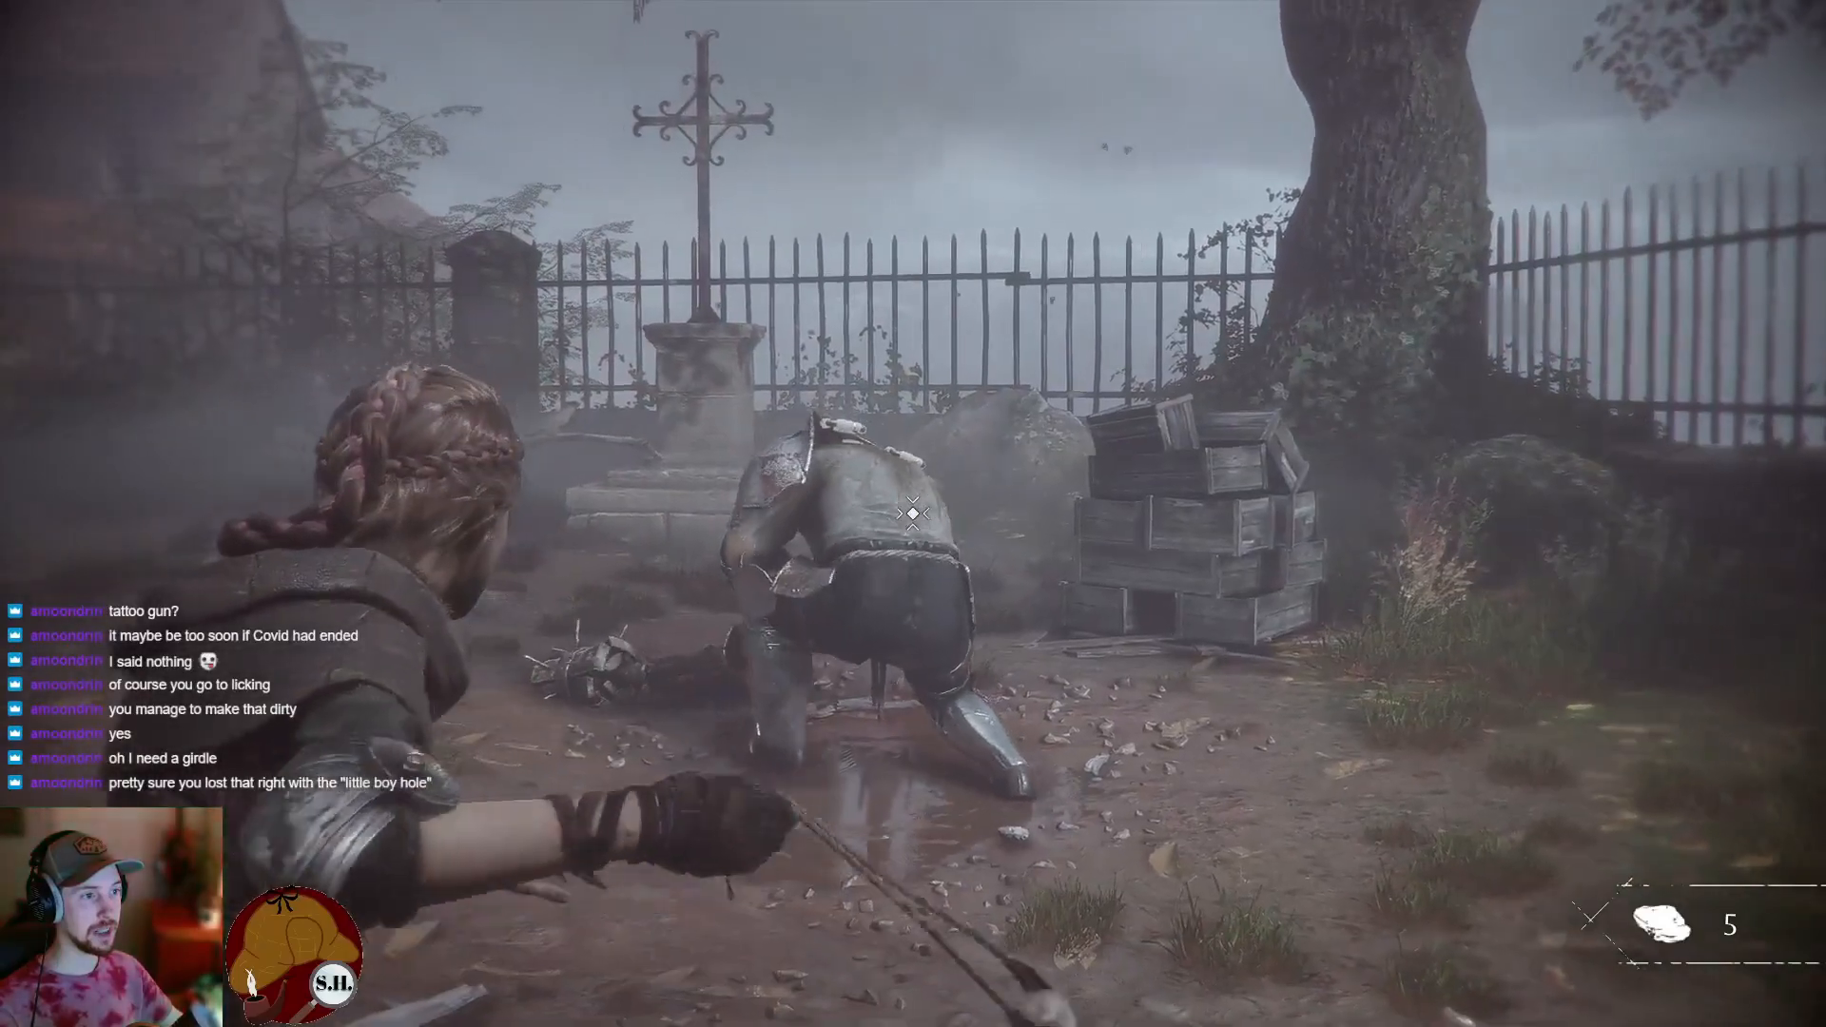
{"action": "left_click", "coordinate": [913, 513]}
{"action": "key", "text": "a"}
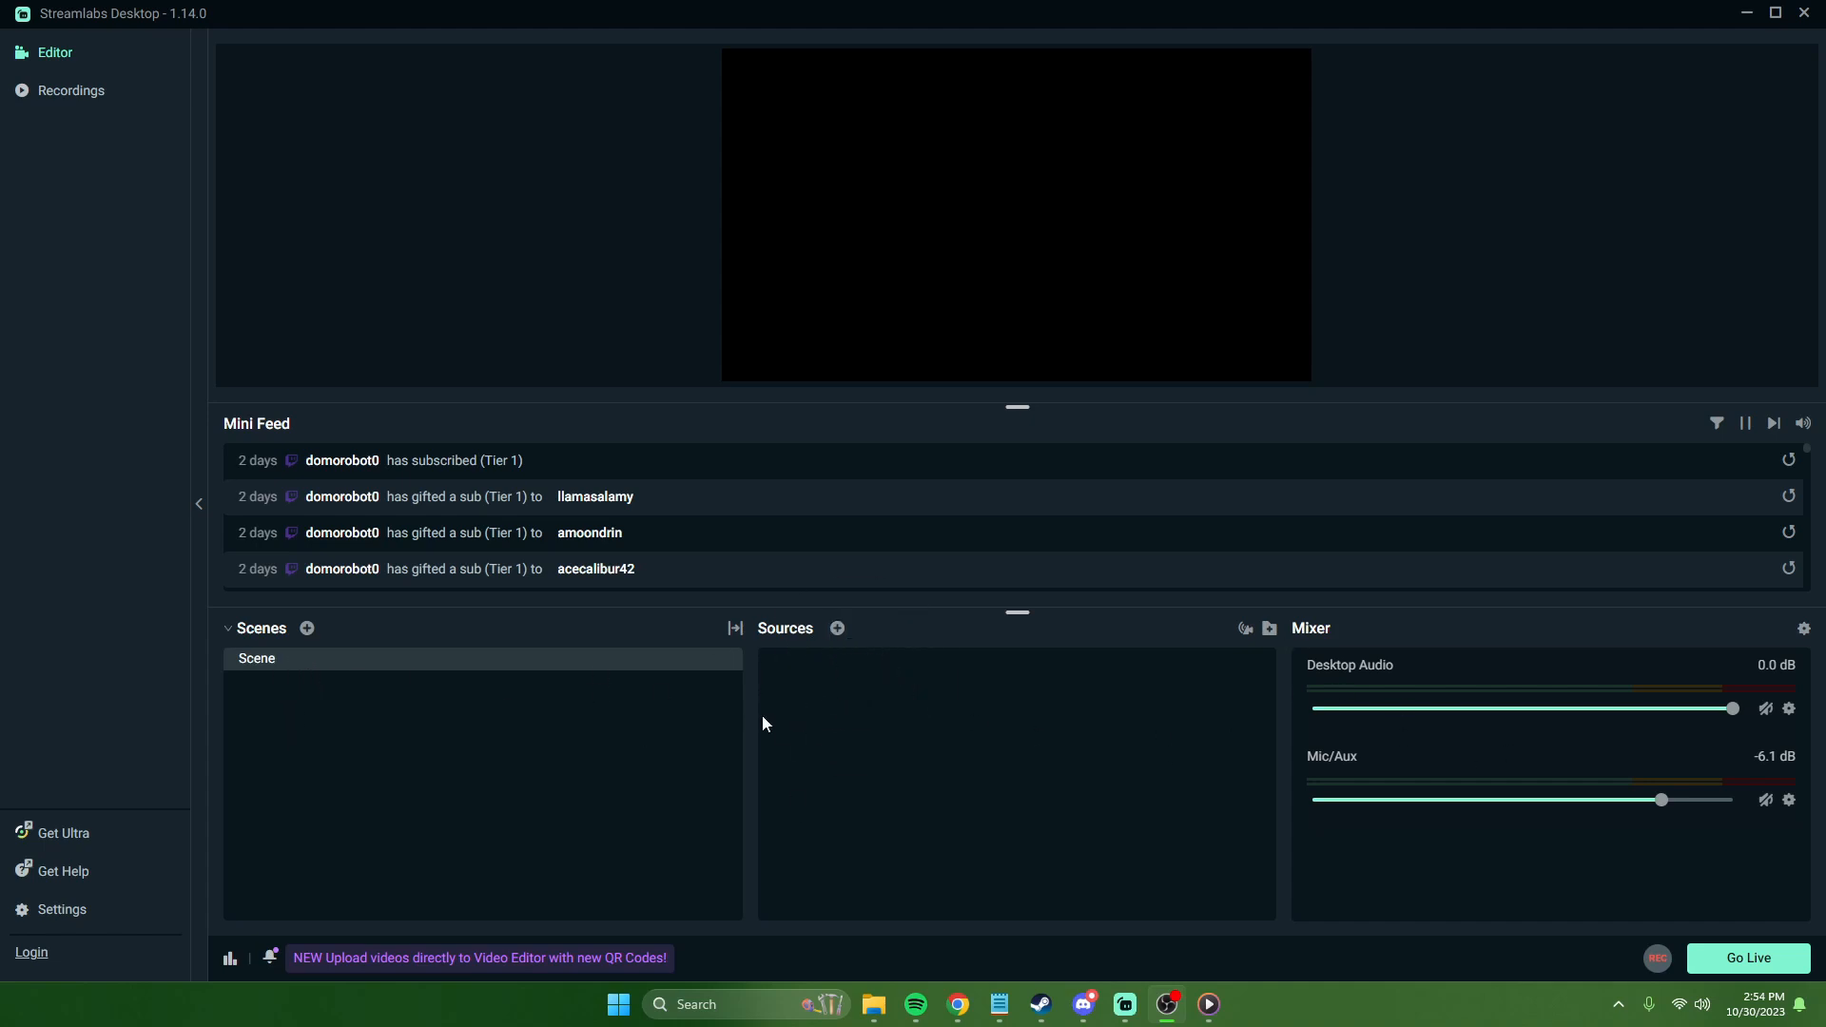
{"action": "key", "text": "ctrl"}
{"action": "key", "text": "ctrl"}
{"action": "key", "text": "ctrl"}
Step: Open the stream settings and choose Twitch as the streaming service, with Streaming Services as the stream type
{"action": "left_click", "coordinate": [80, 916]}
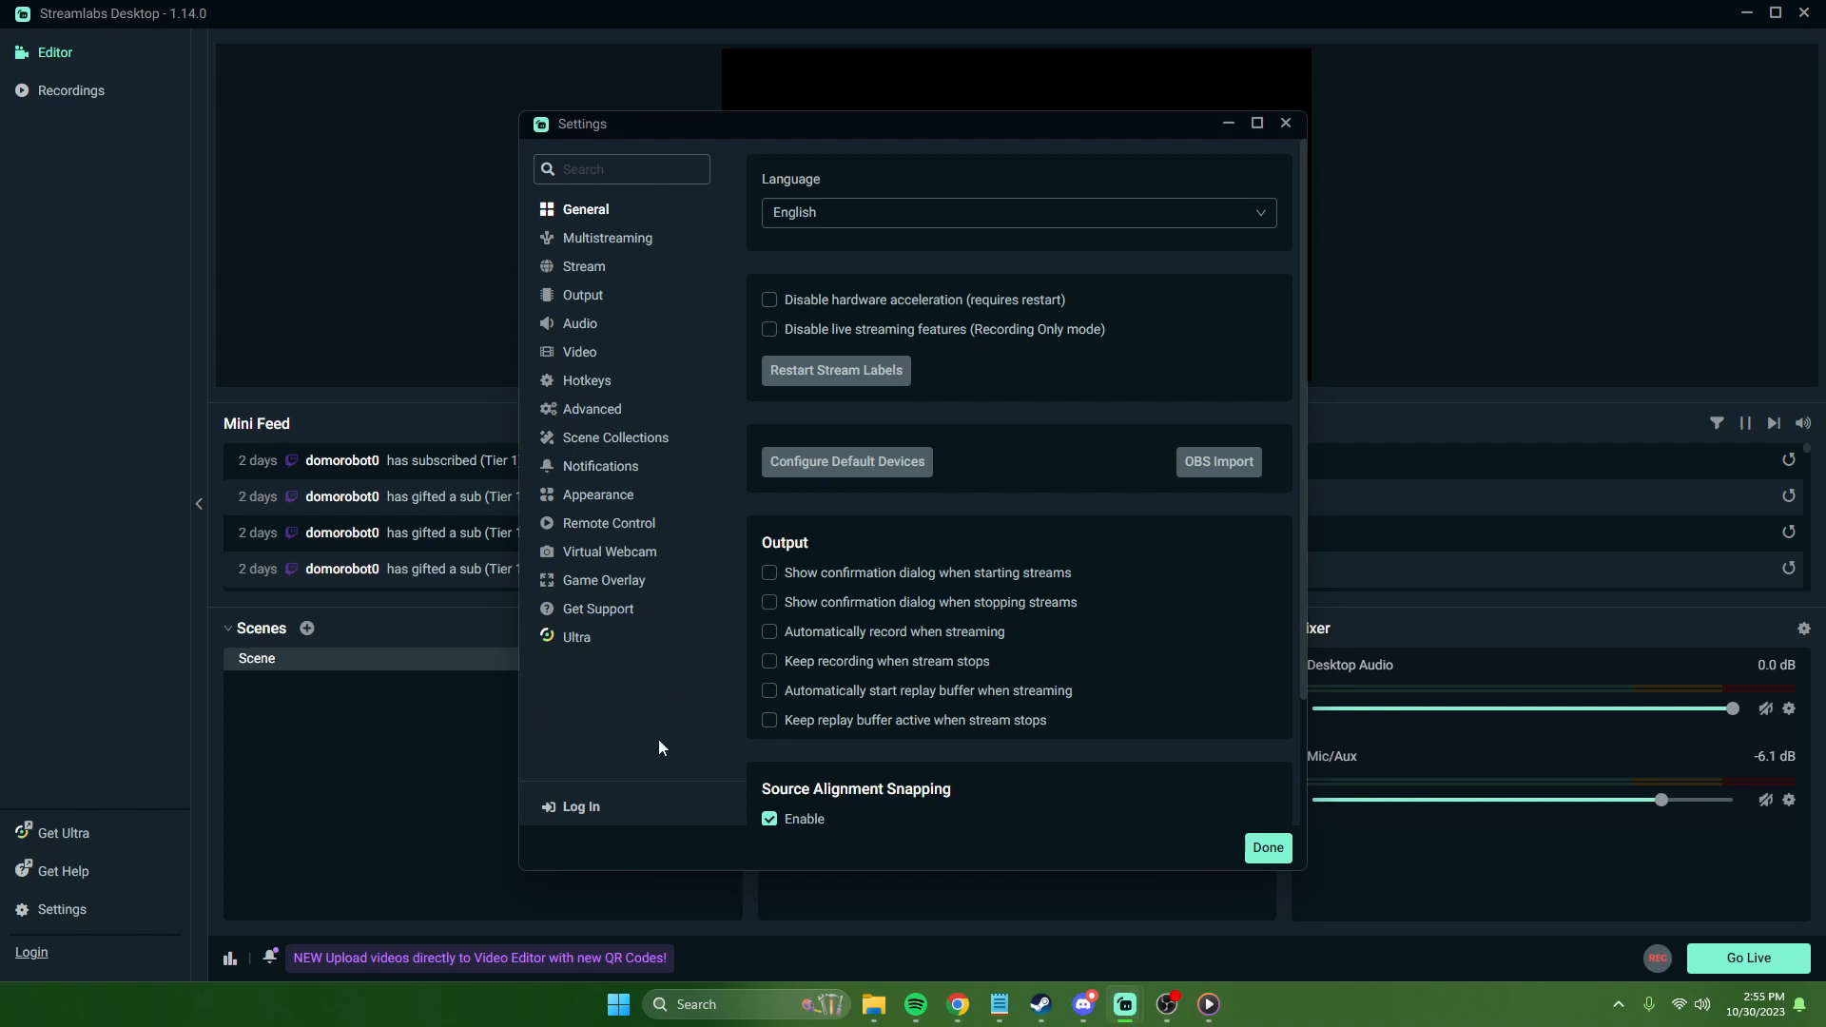
{"action": "left_click", "coordinate": [584, 269]}
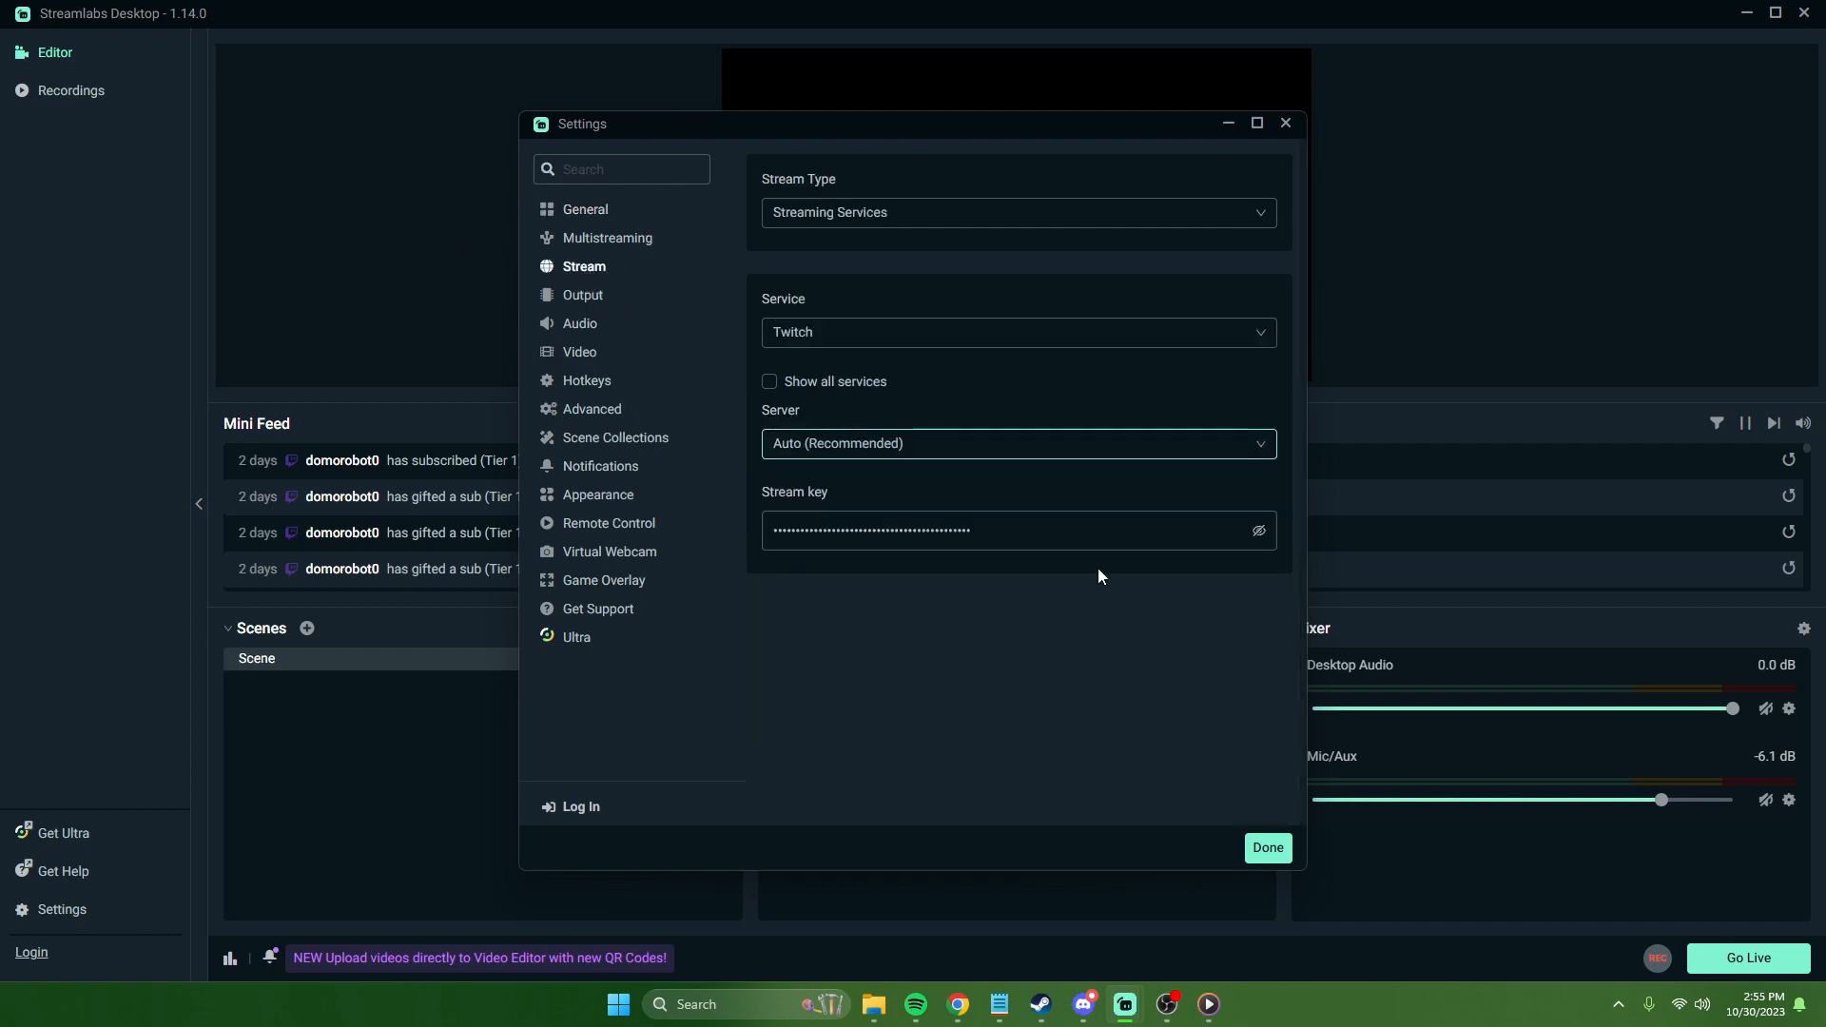
{"action": "left_click", "coordinate": [899, 219]}
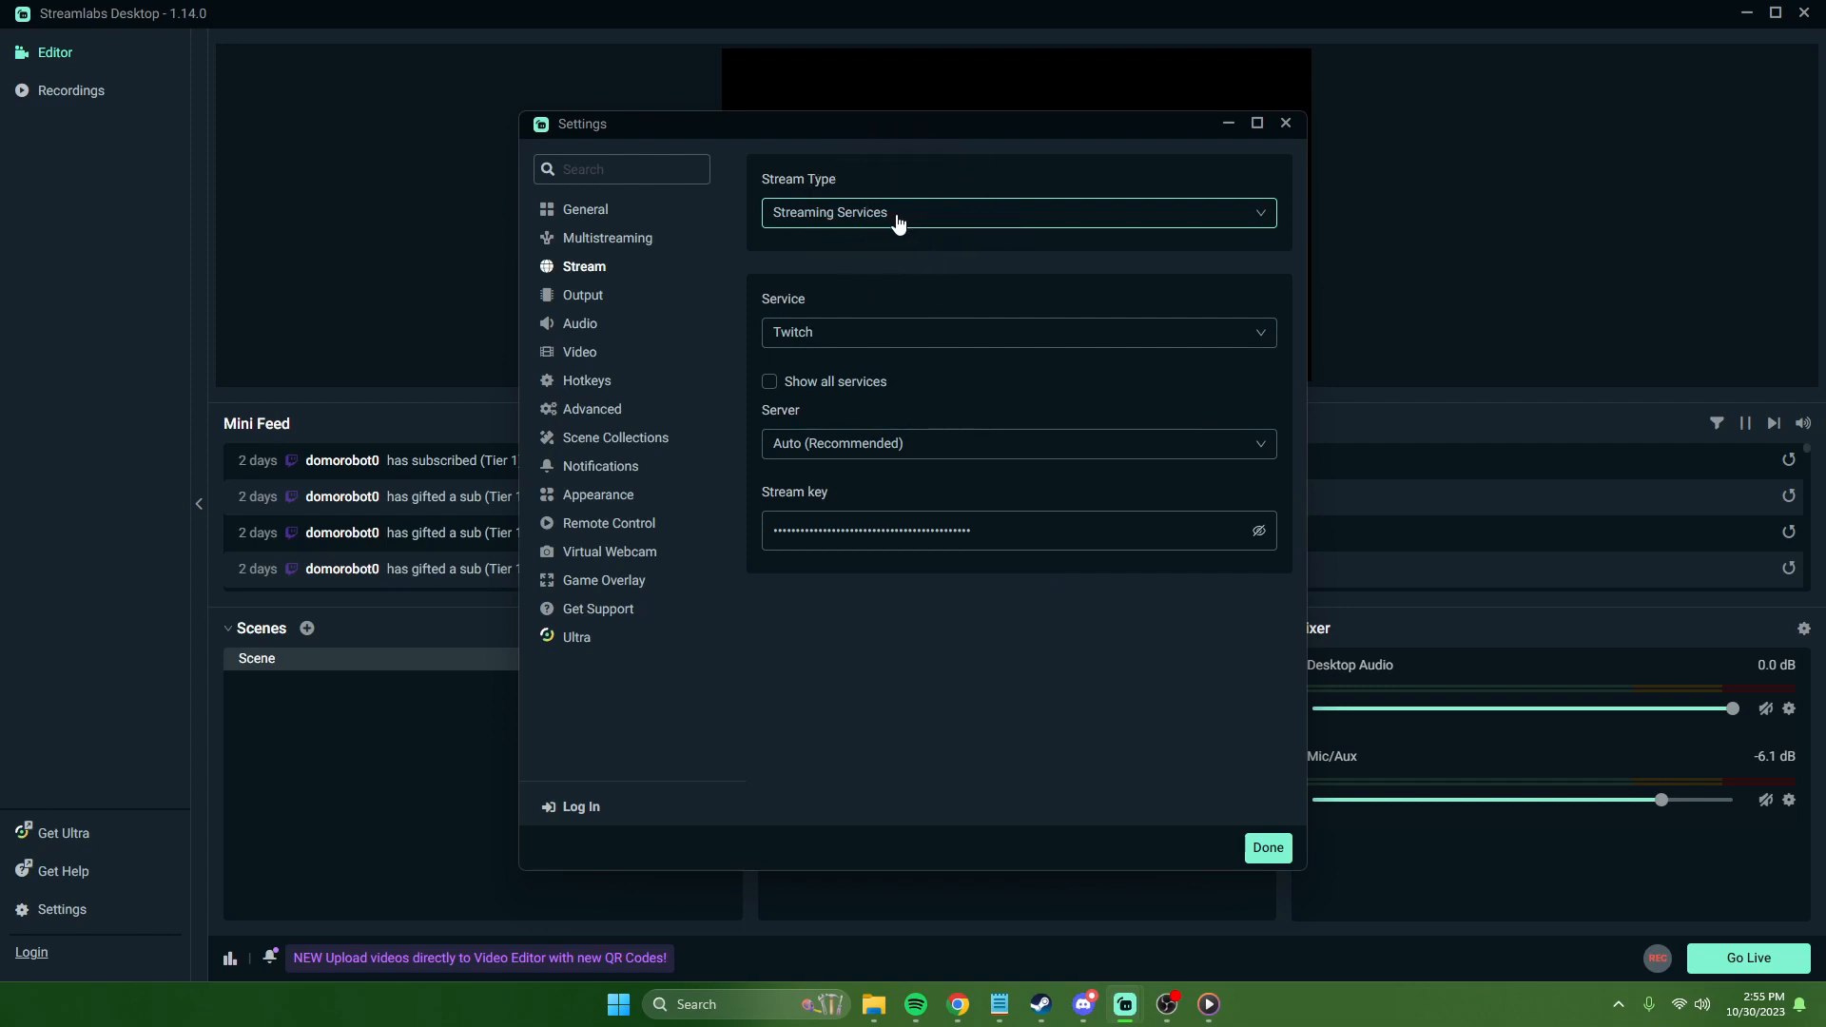
{"action": "left_click", "coordinate": [938, 335]}
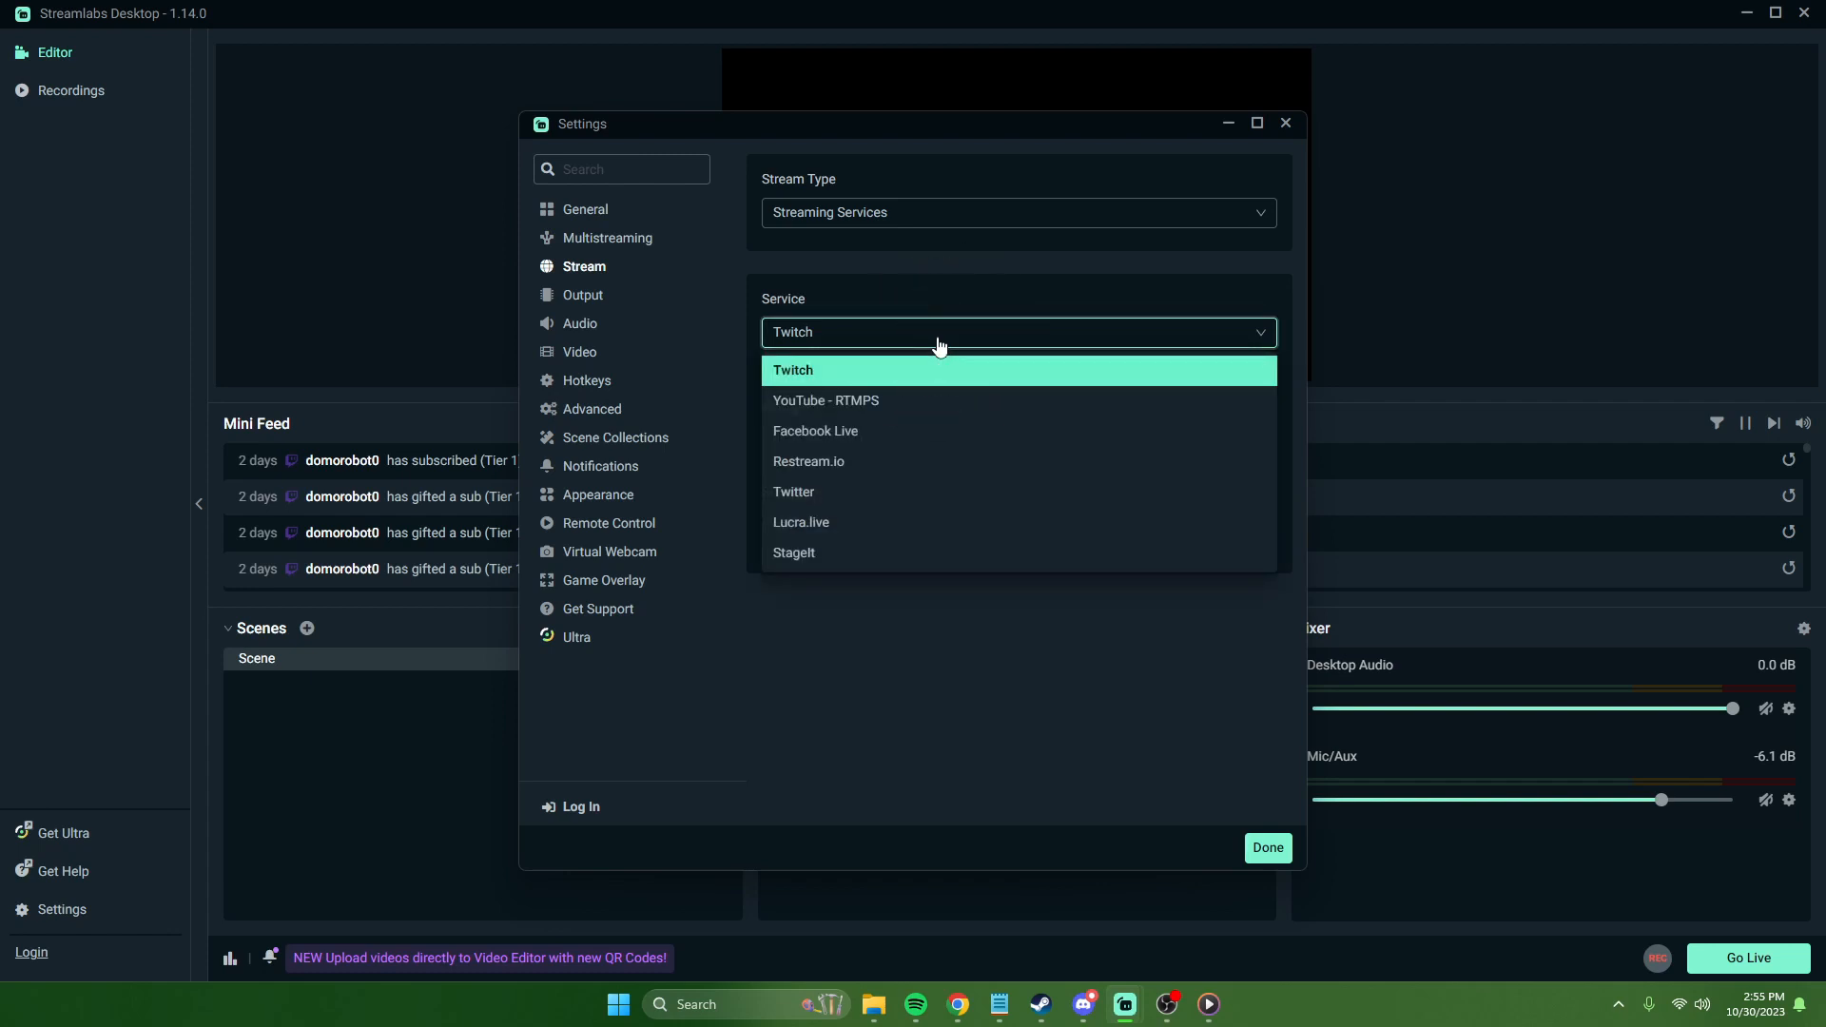
{"action": "left_click", "coordinate": [890, 371]}
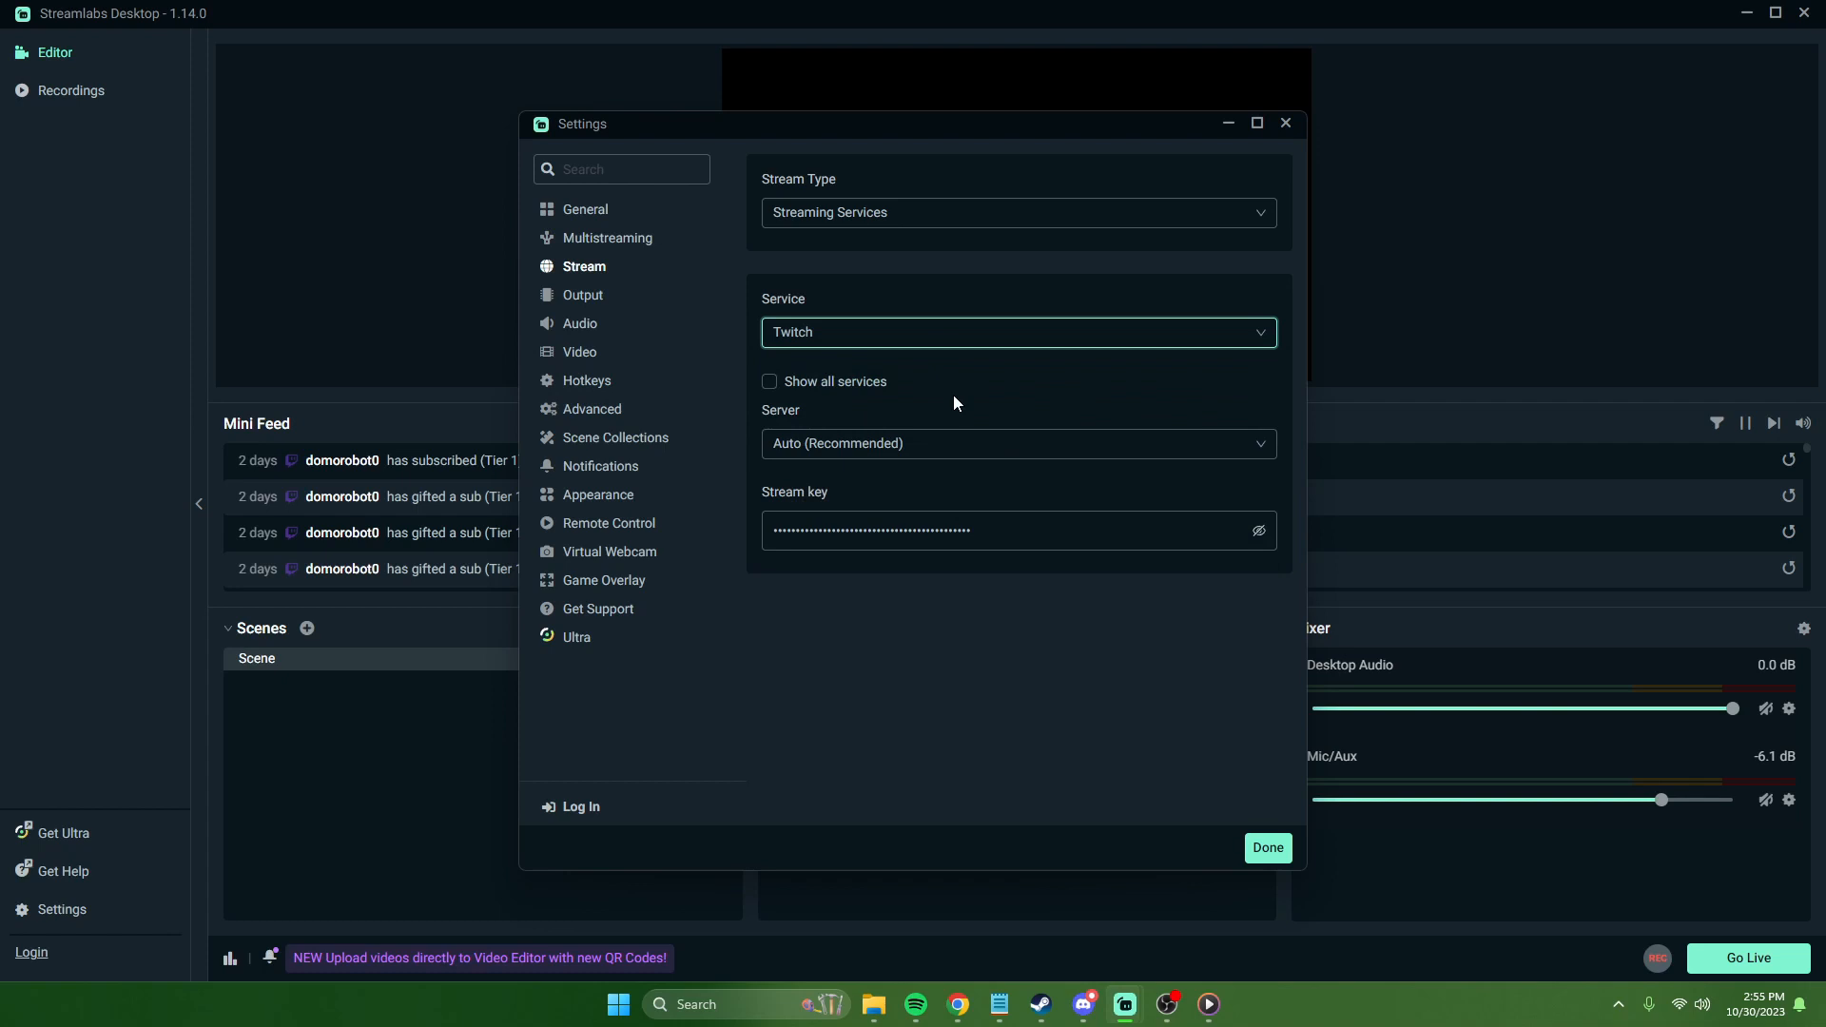
{"action": "left_click", "coordinate": [968, 343]}
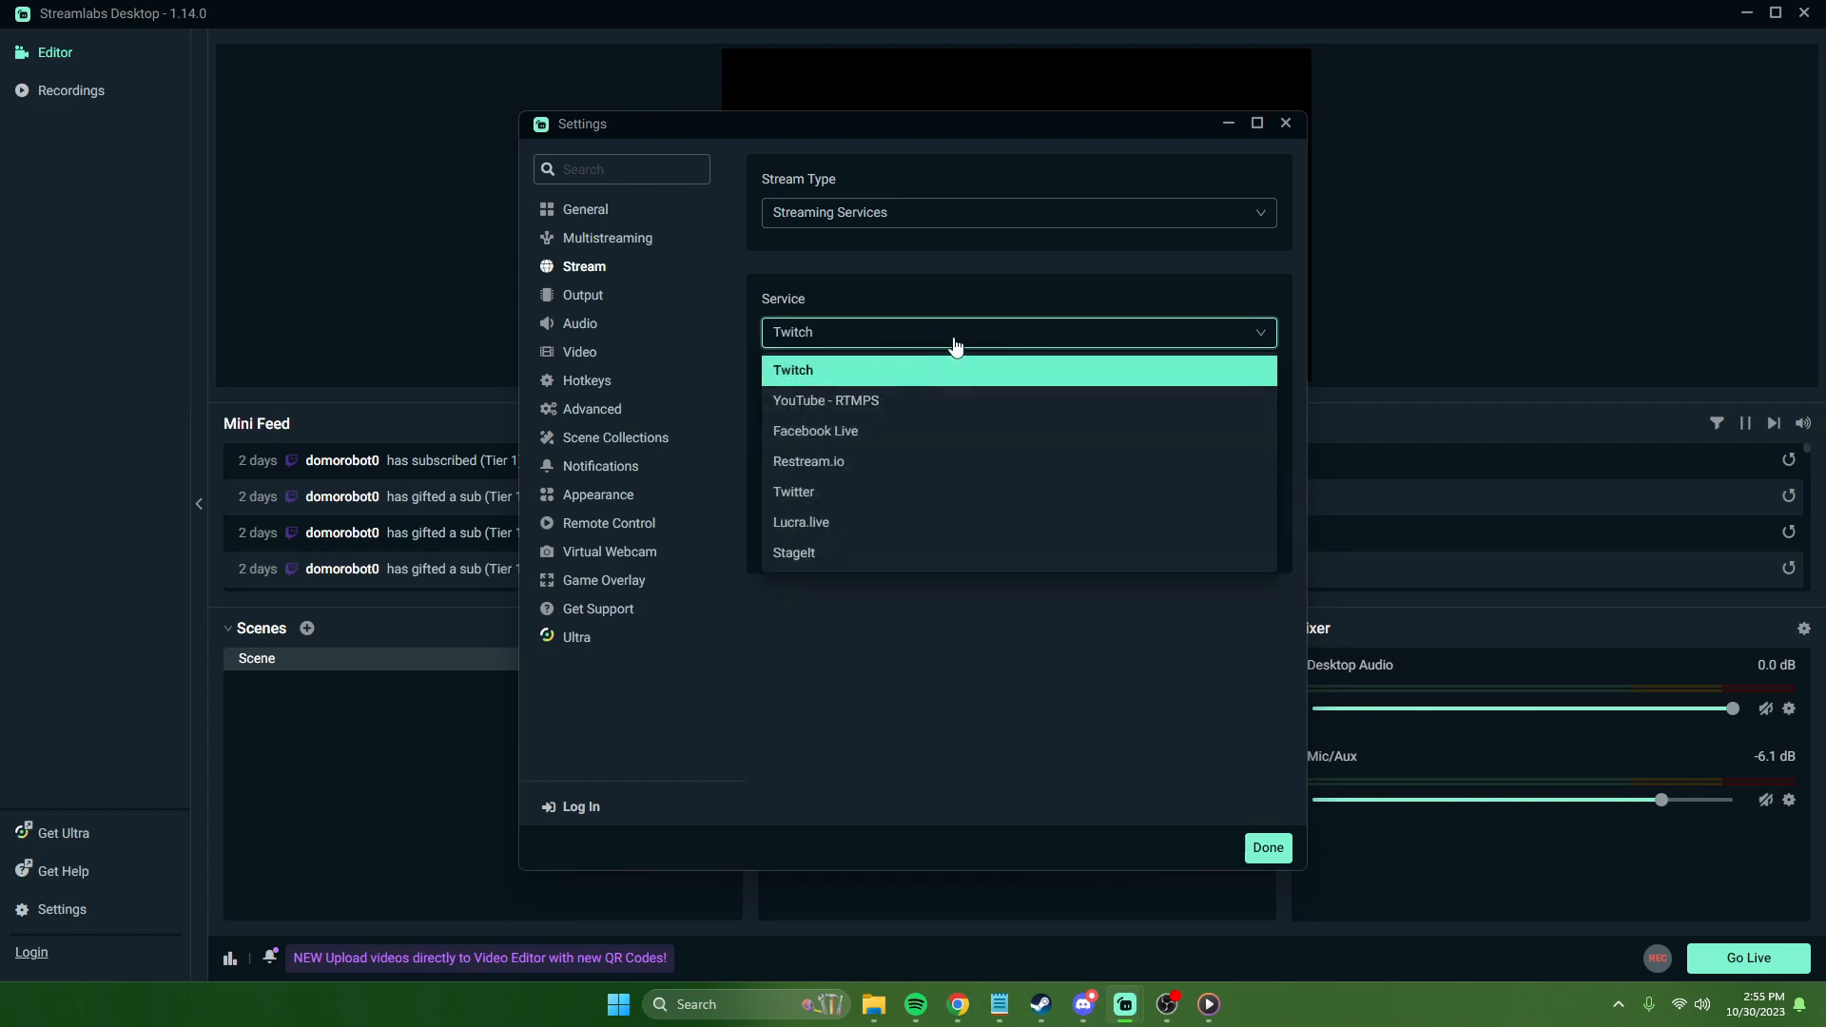
{"action": "left_click", "coordinate": [977, 373]}
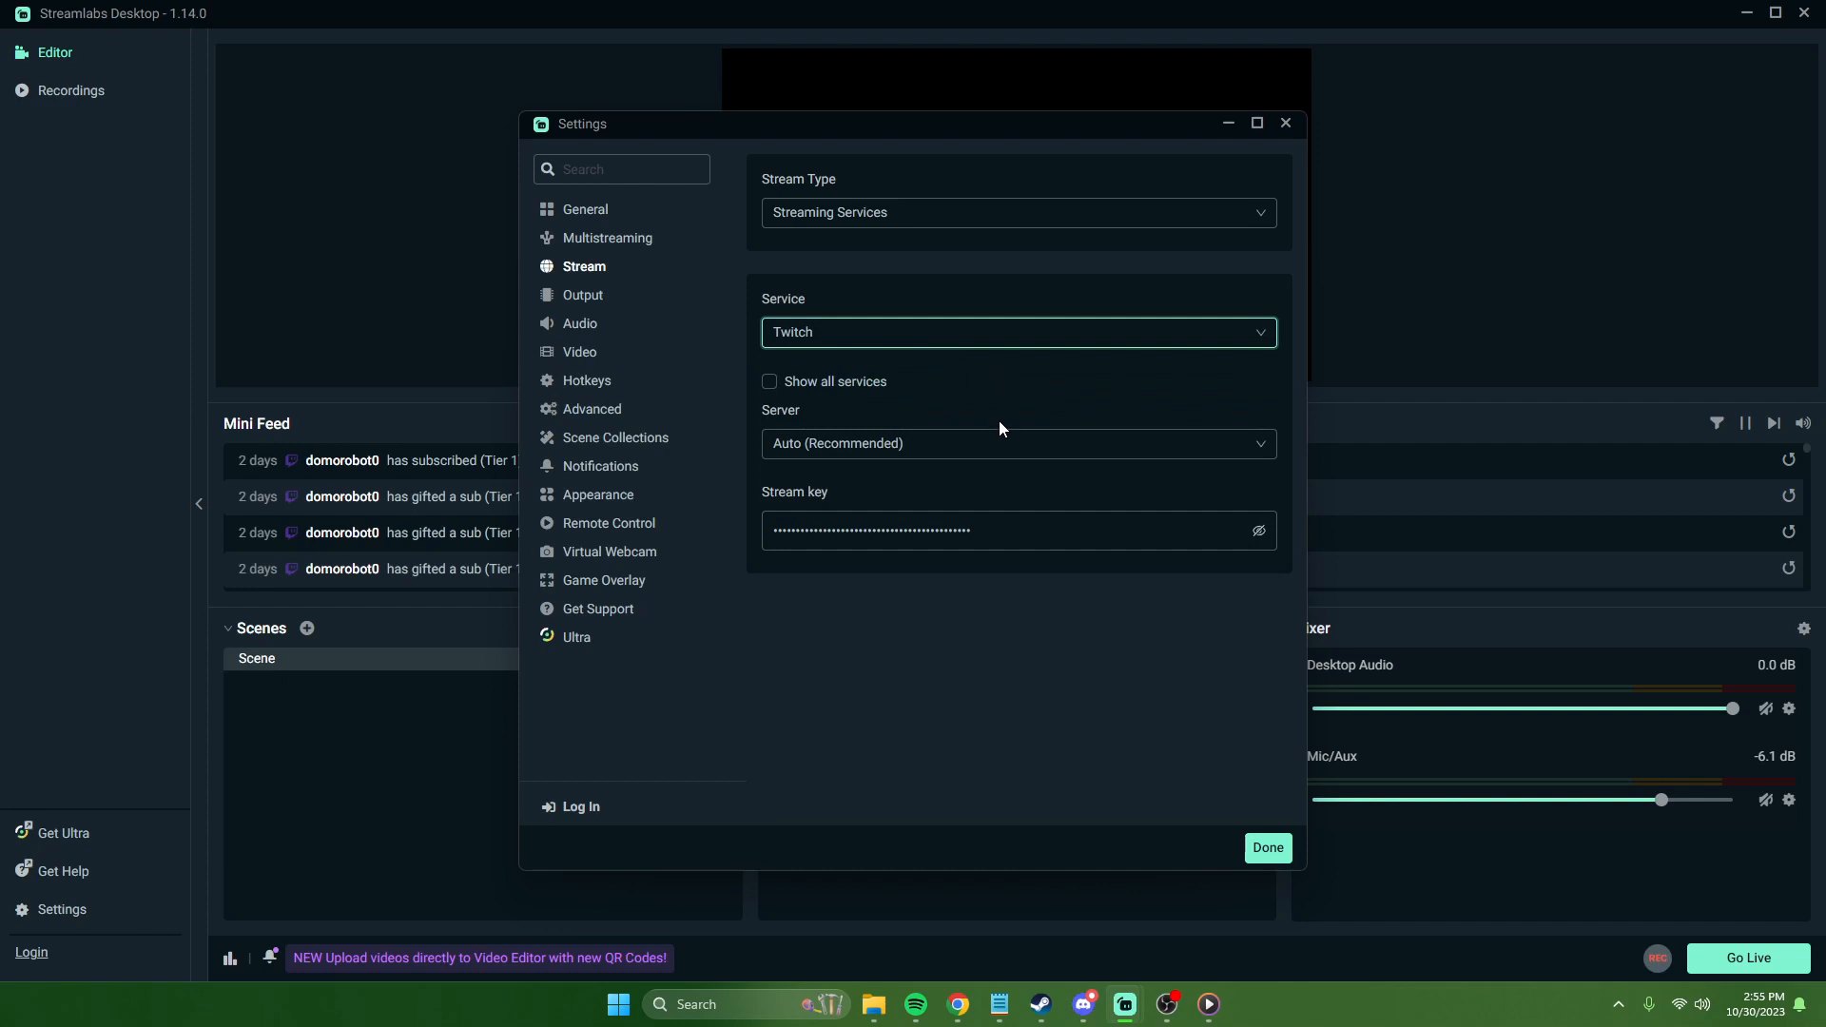
Step: Examine the stream key field and the list of available Twitch servers in the stream settings
{"action": "left_click", "coordinate": [955, 530]}
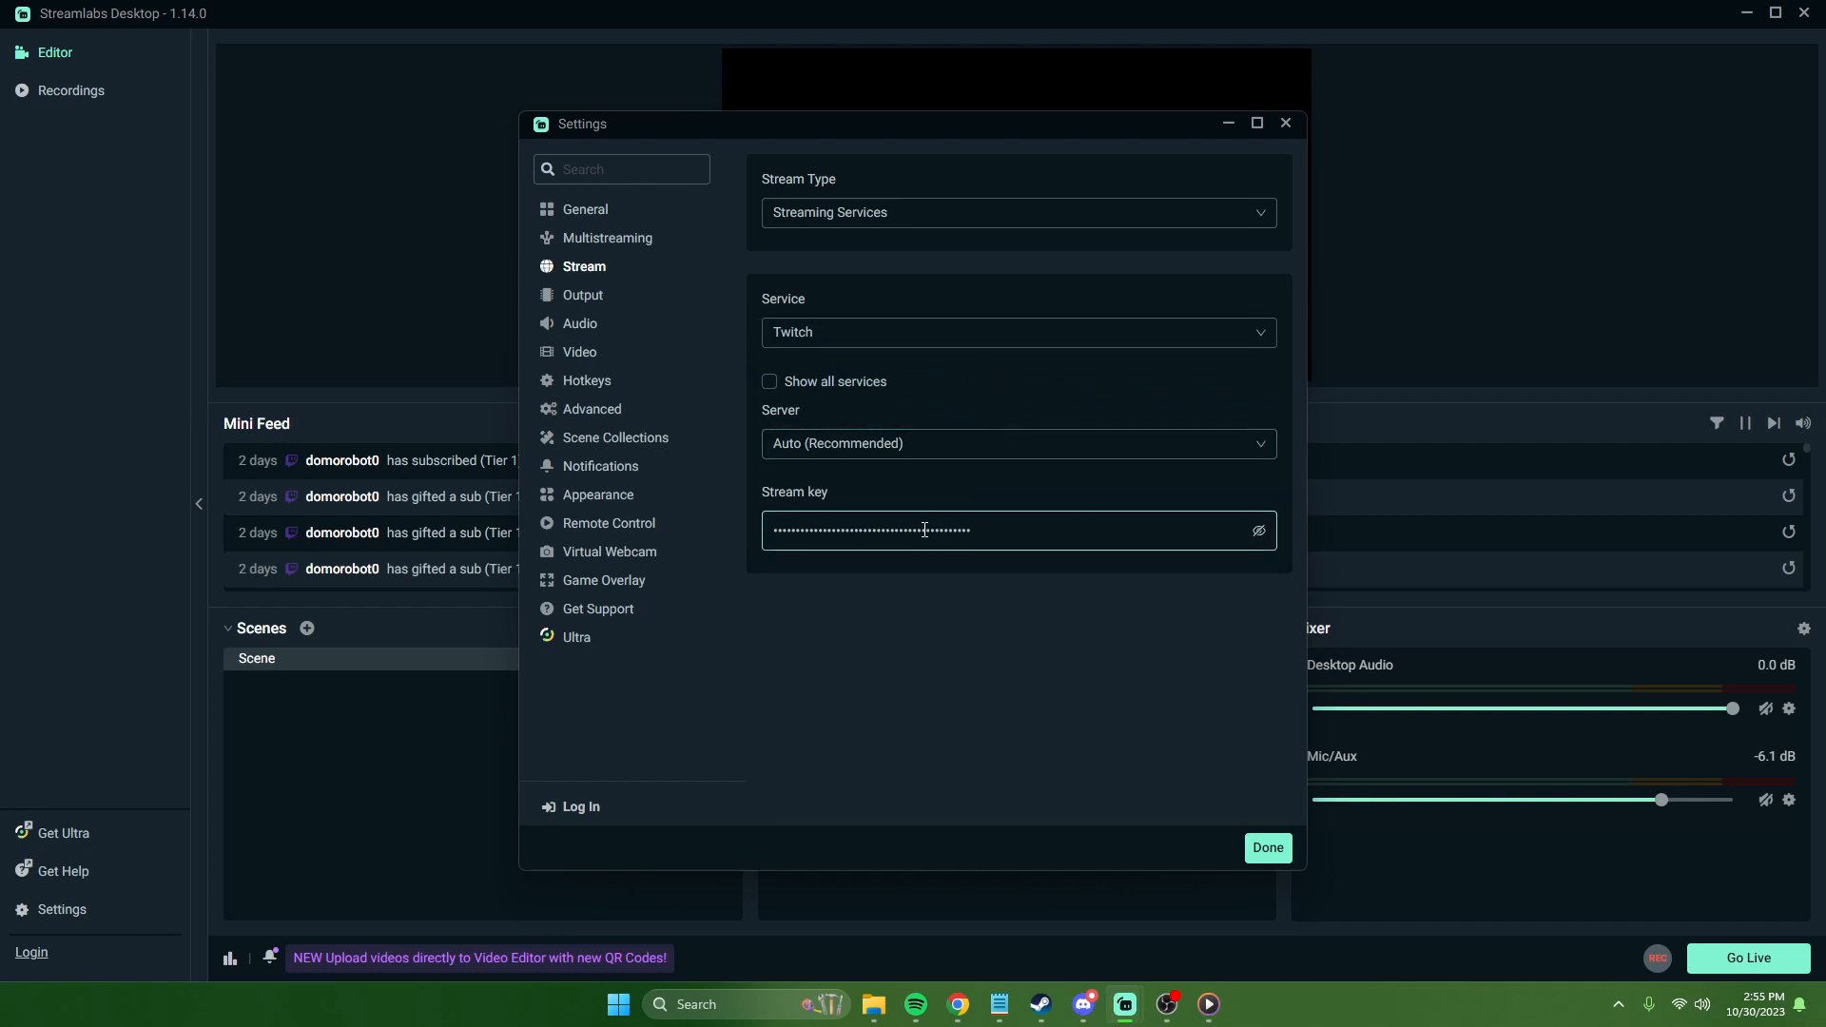
{"action": "left_click", "coordinate": [934, 624]}
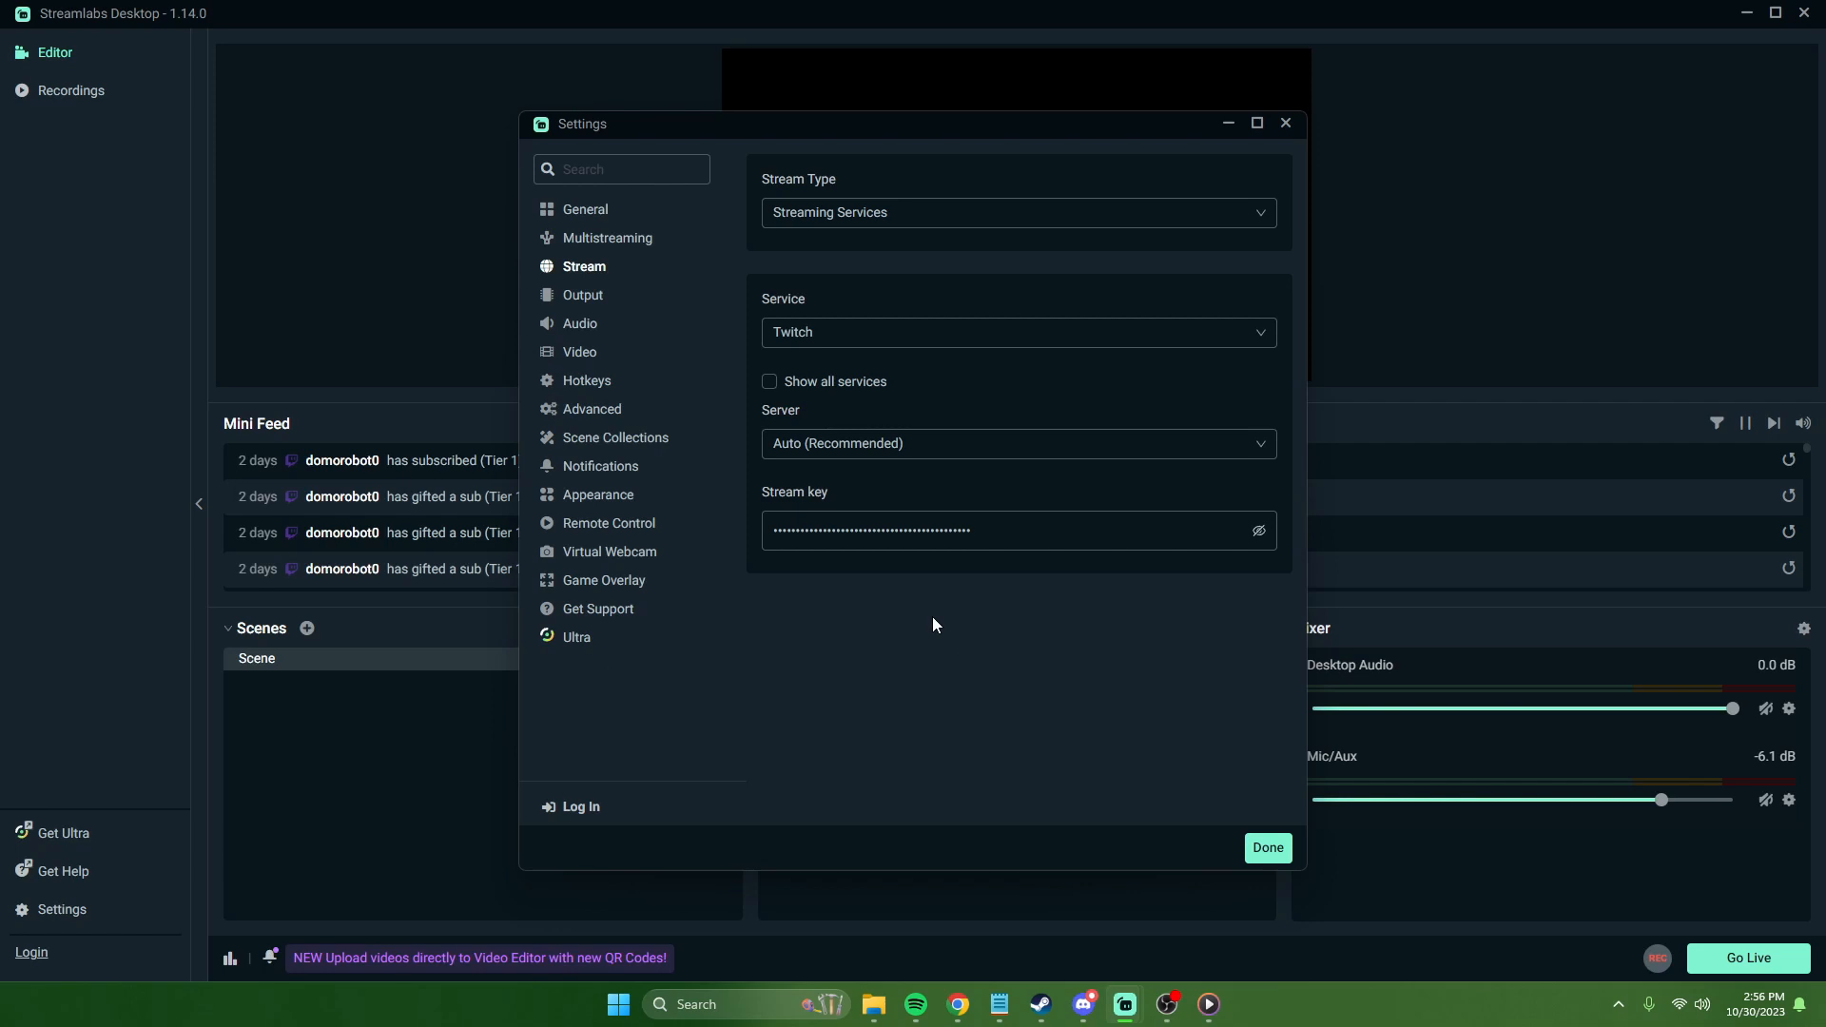
{"action": "left_click", "coordinate": [892, 546]}
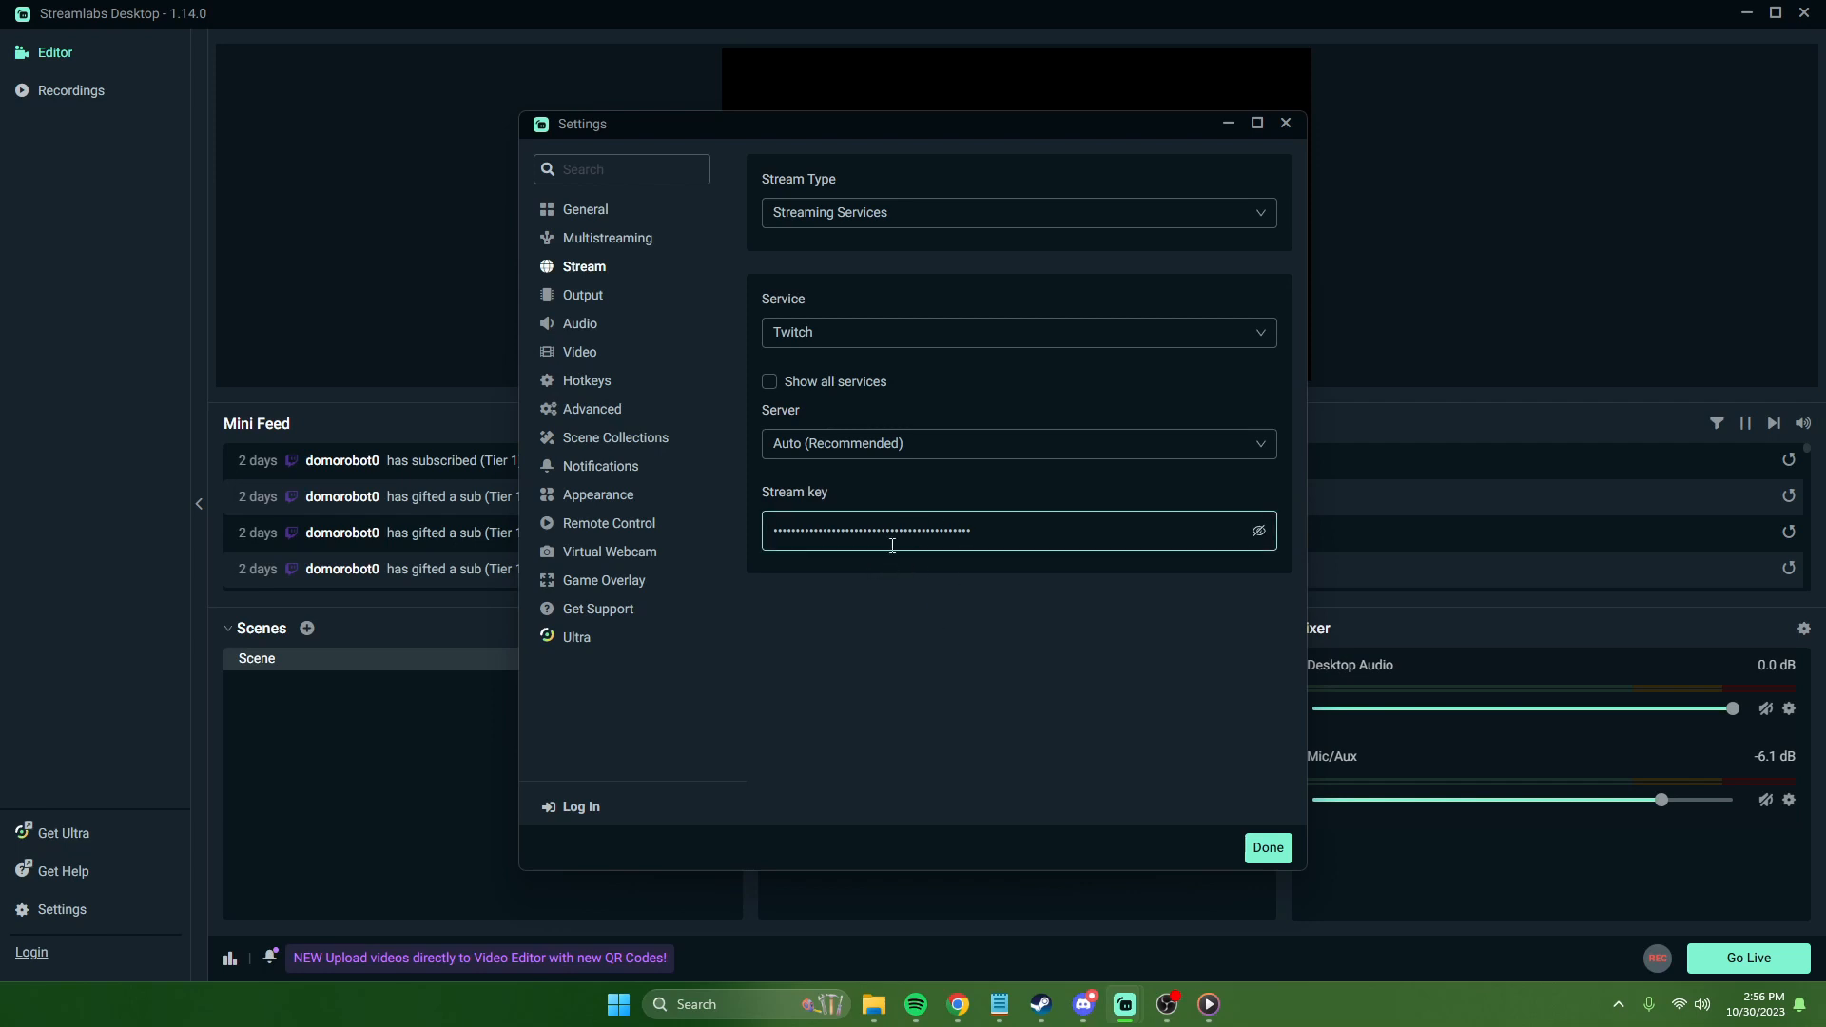
{"action": "left_click", "coordinate": [856, 643]}
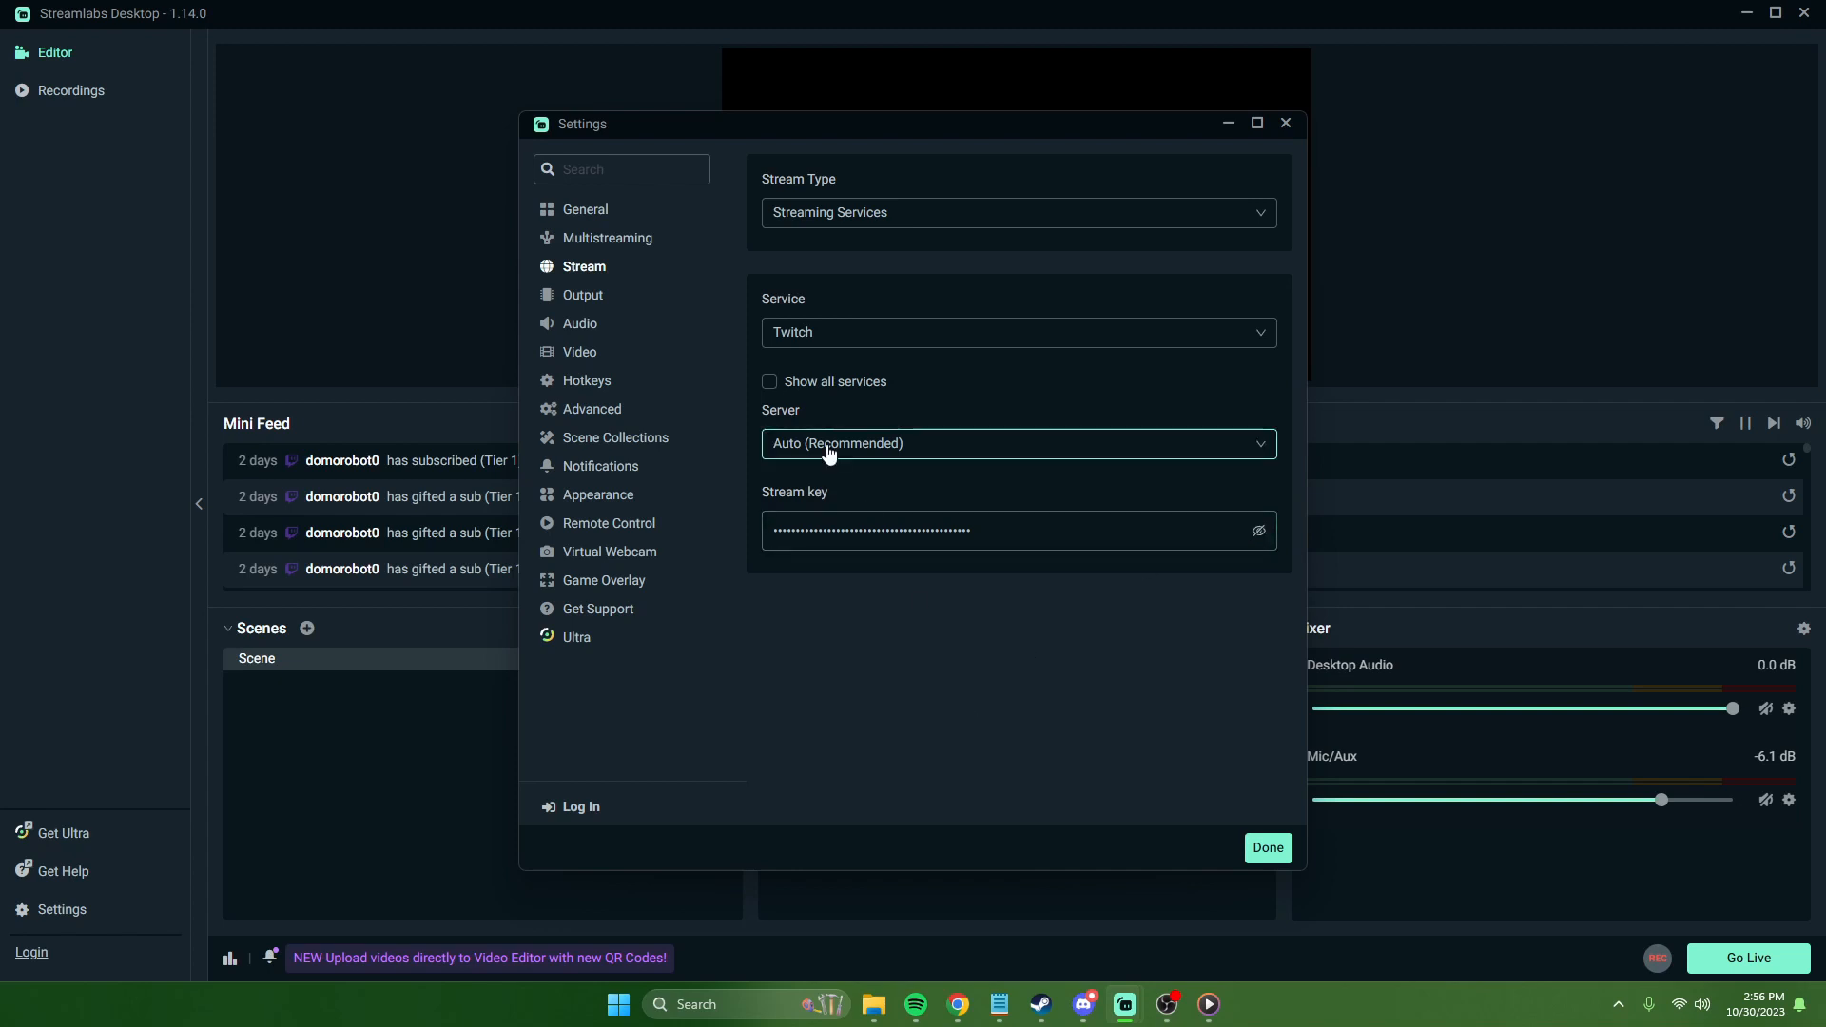
{"action": "left_click", "coordinate": [1150, 451]}
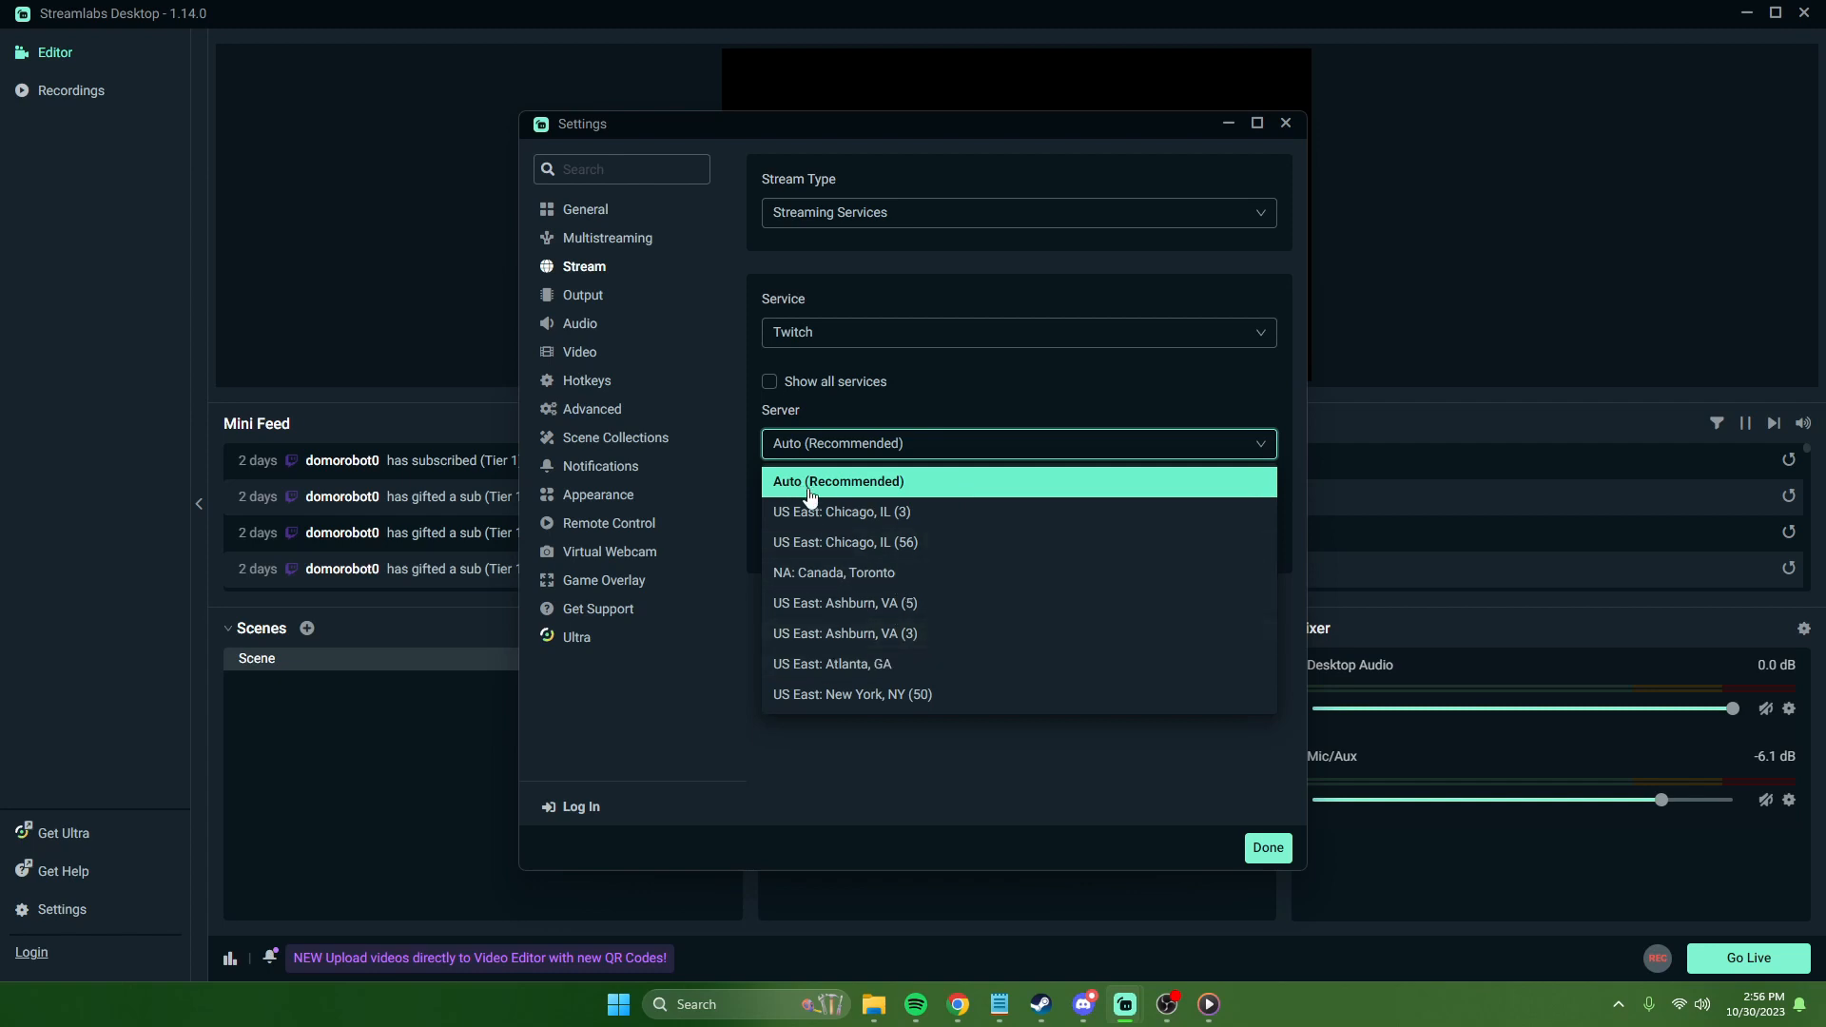
{"action": "left_click", "coordinate": [1006, 380]}
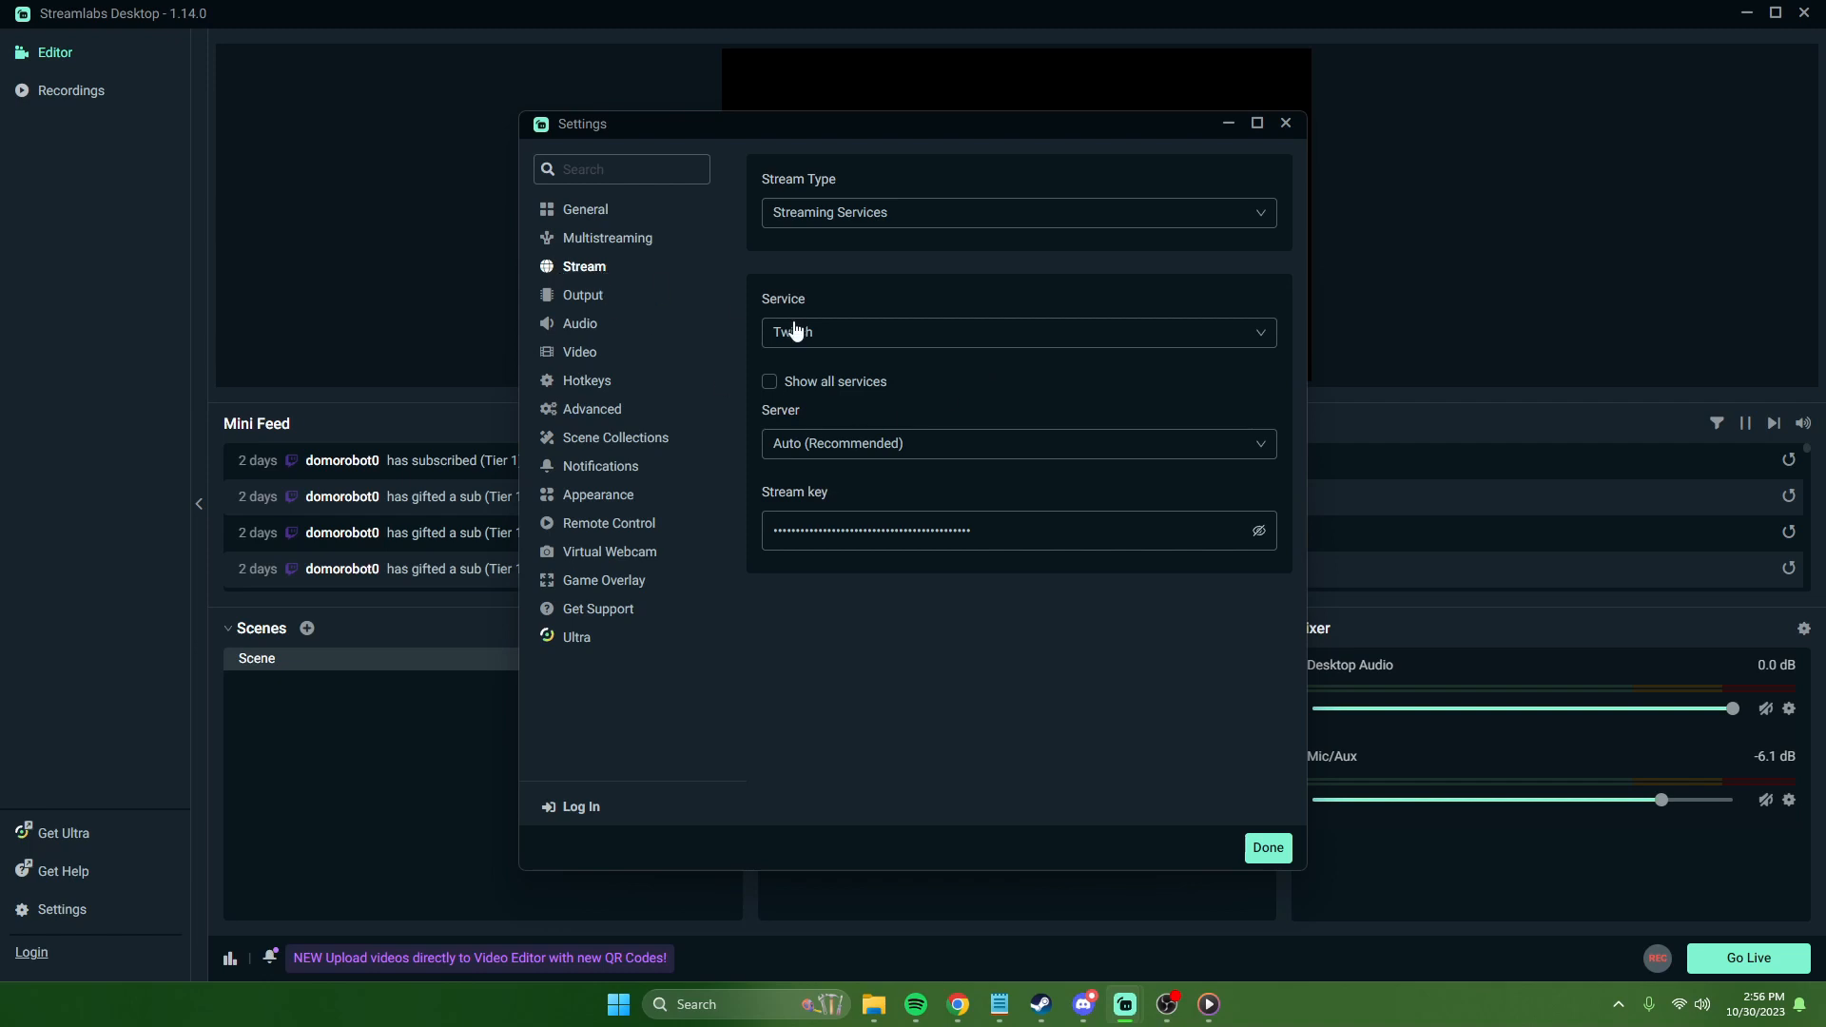
{"action": "left_click", "coordinate": [865, 534]}
Step: Open the output settings, look over the Simple mode's options, and set the output mode back to Advanced
{"action": "left_click", "coordinate": [582, 295]}
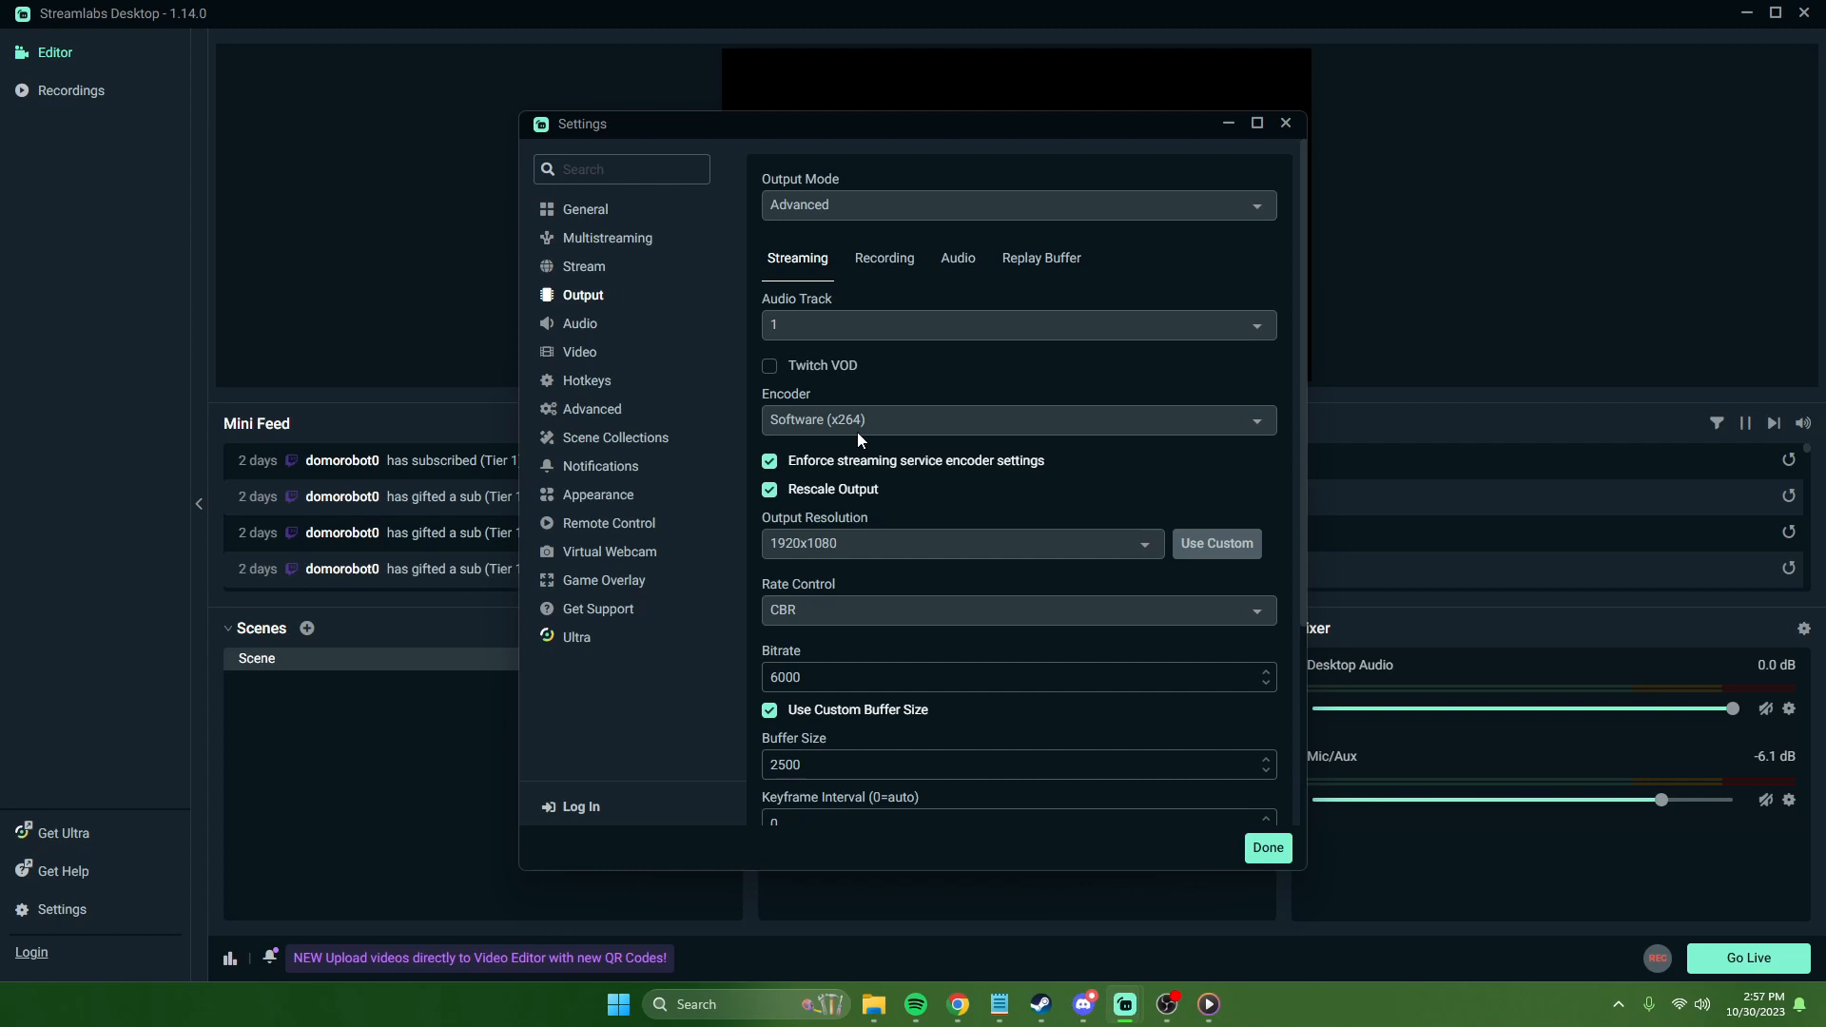
{"action": "left_click", "coordinate": [880, 203]}
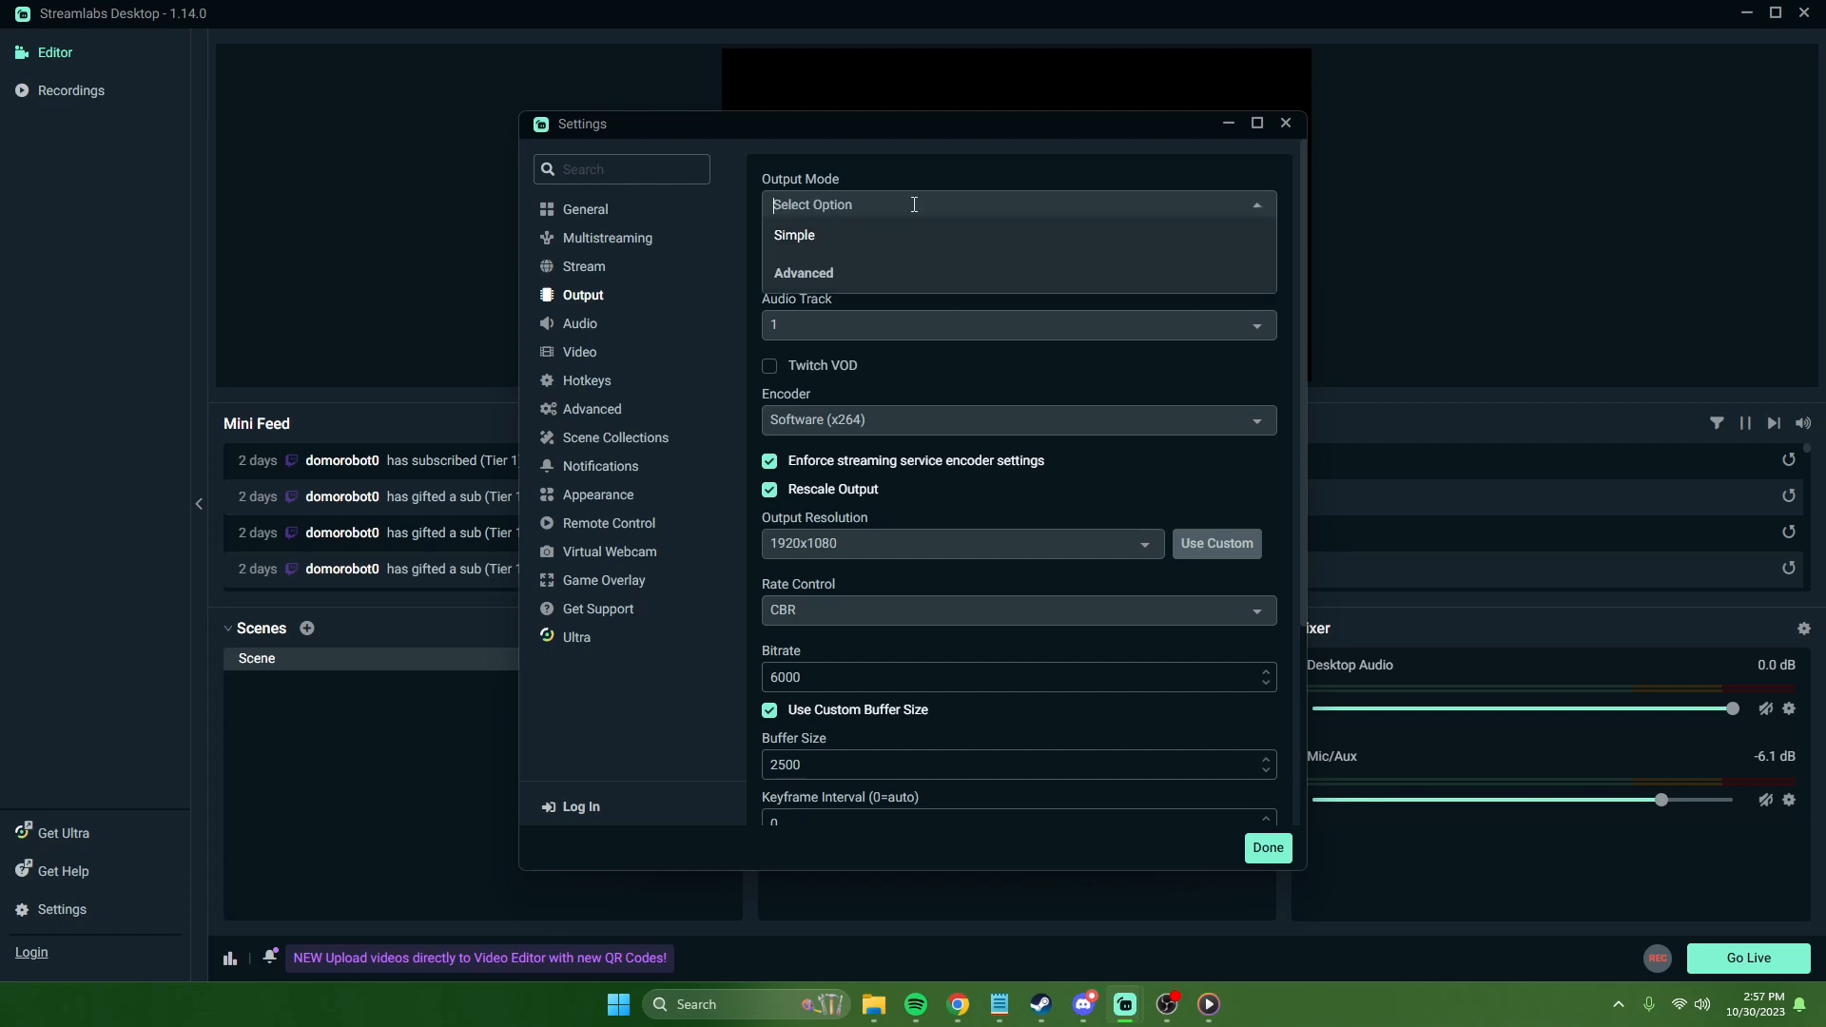
{"action": "left_click", "coordinate": [831, 240]}
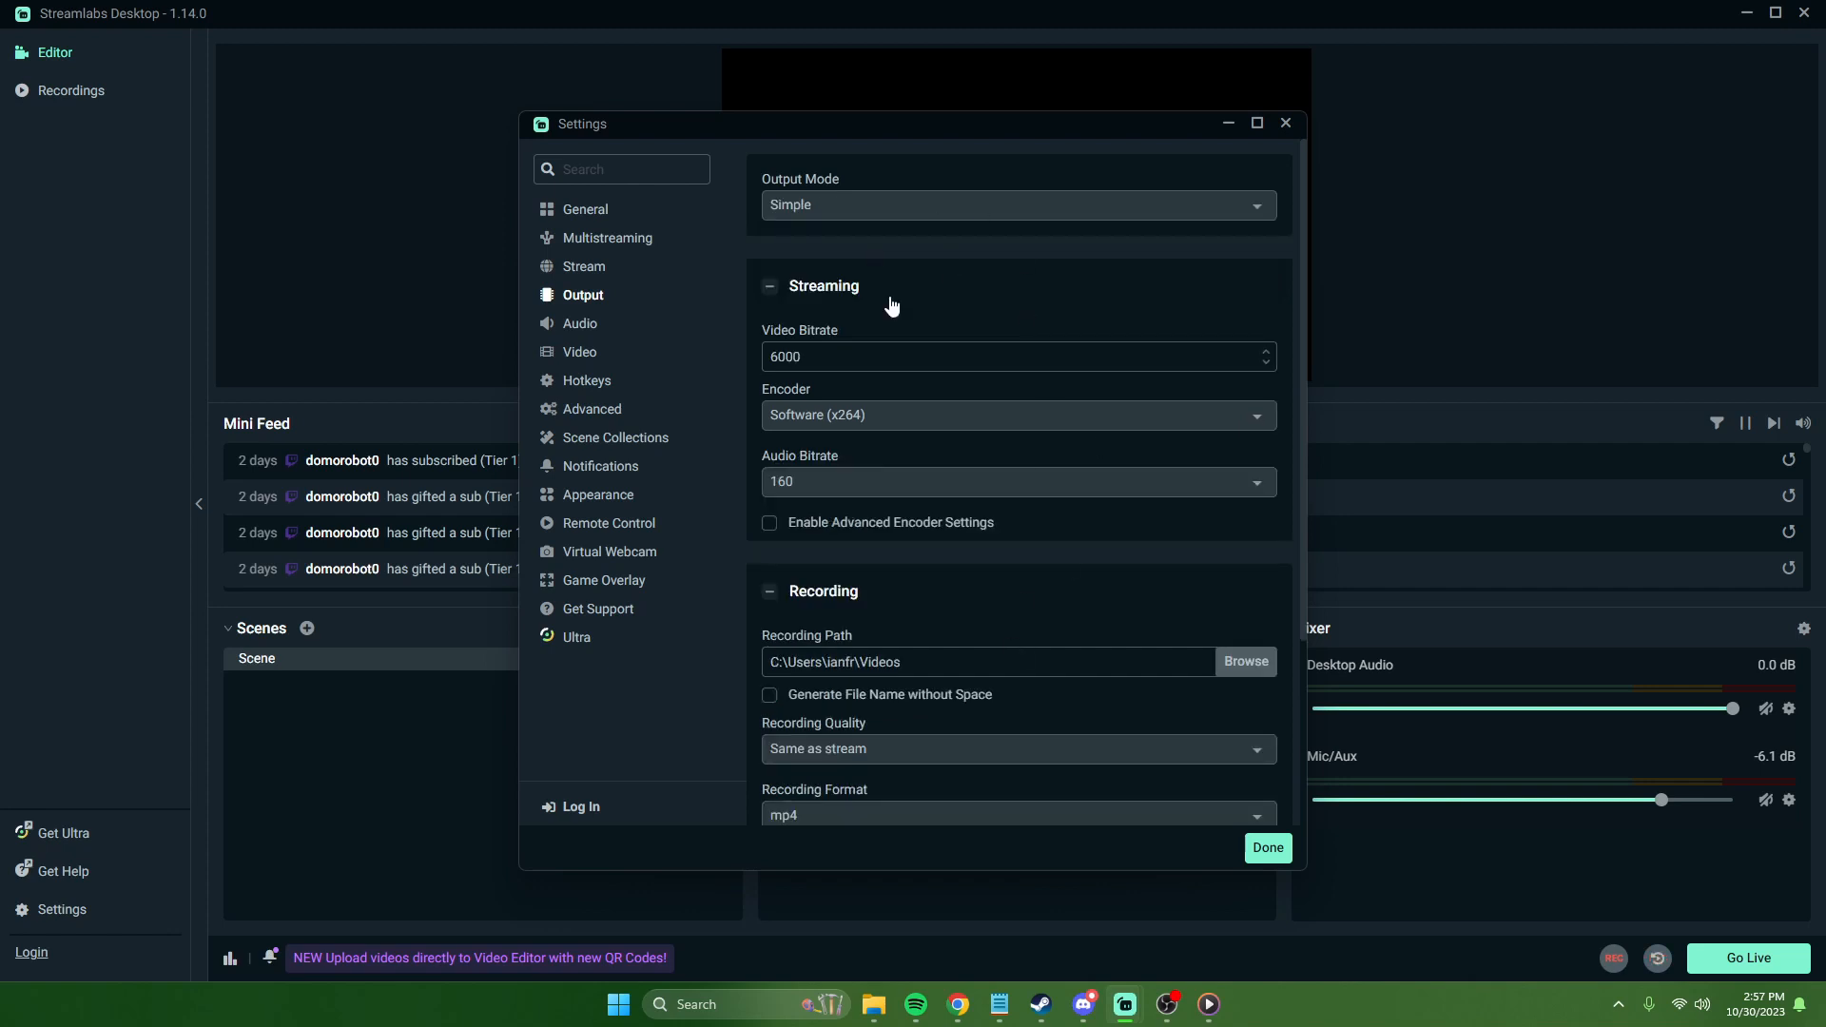
{"action": "scroll", "coordinate": [998, 585], "scroll_direction": "down", "scroll_amount": 3}
{"action": "scroll", "coordinate": [967, 717], "scroll_direction": "up", "scroll_amount": 3}
{"action": "left_click", "coordinate": [915, 209]}
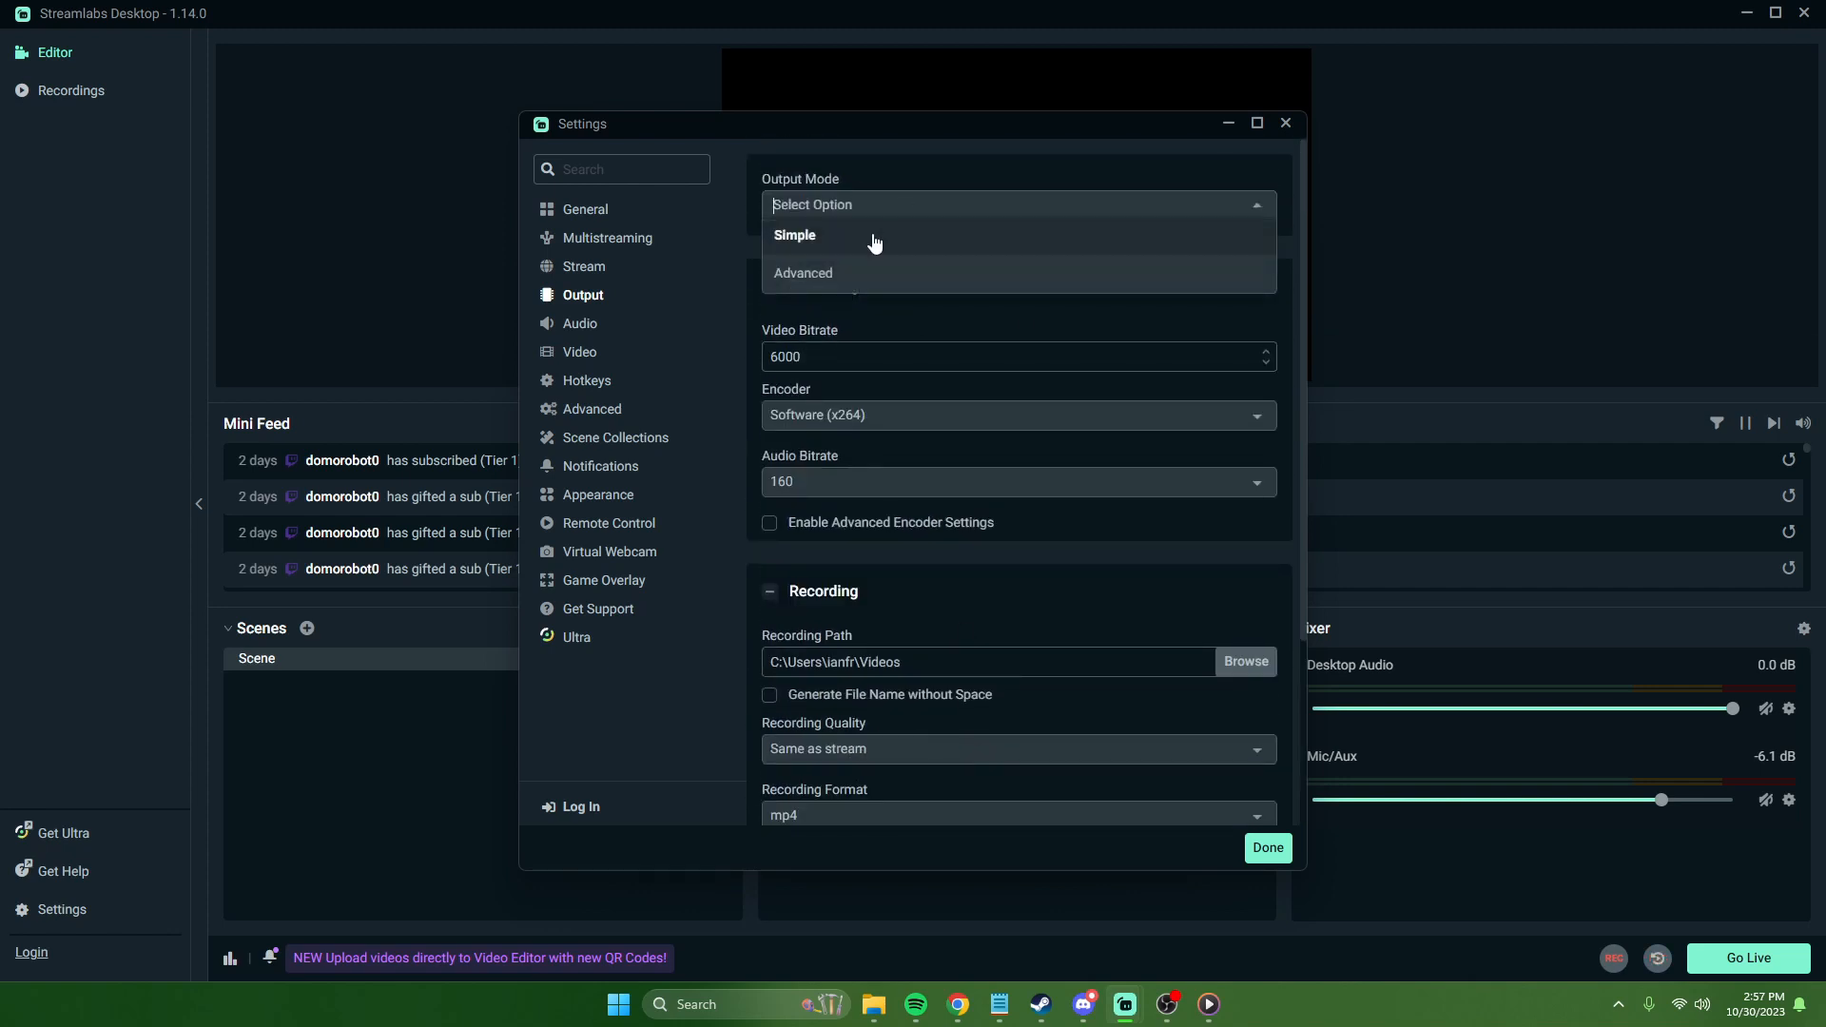
{"action": "left_click", "coordinate": [833, 275]}
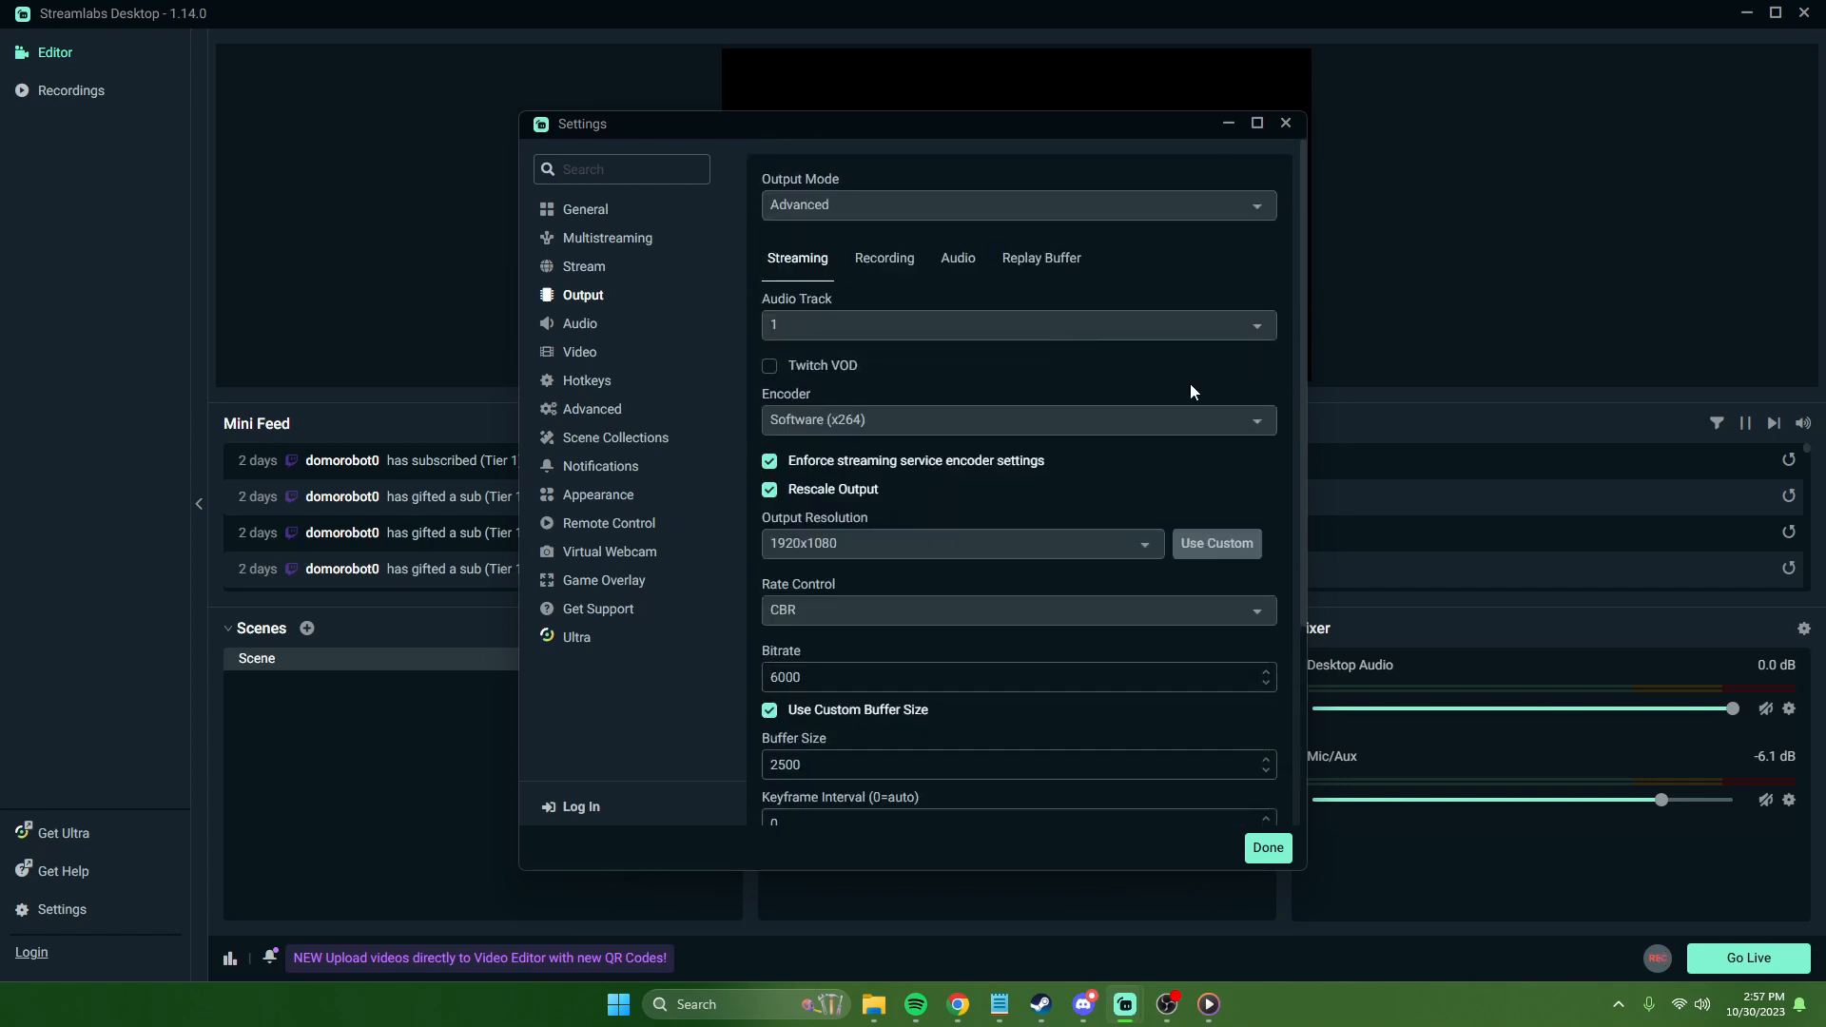
Step: Review the available streaming encoders and enable the Twitch VOD option in the streaming output settings
{"action": "left_click", "coordinate": [819, 433]}
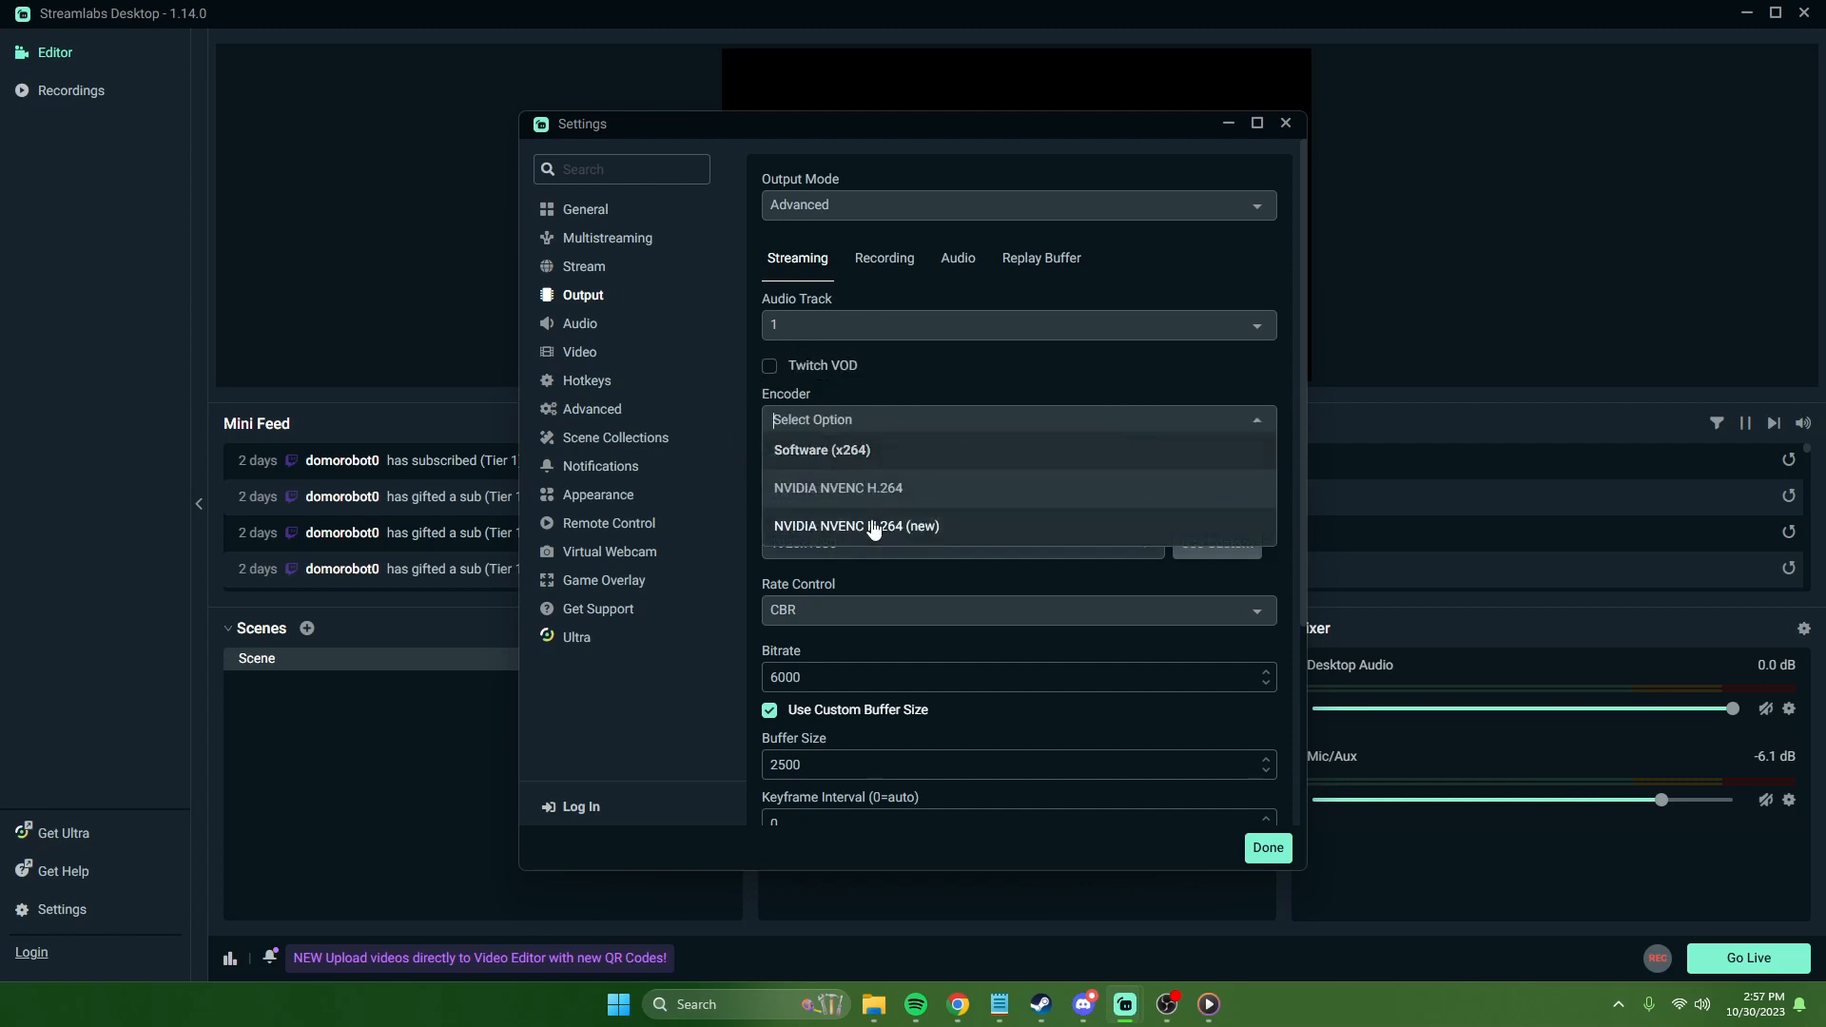
{"action": "left_click", "coordinate": [955, 367]}
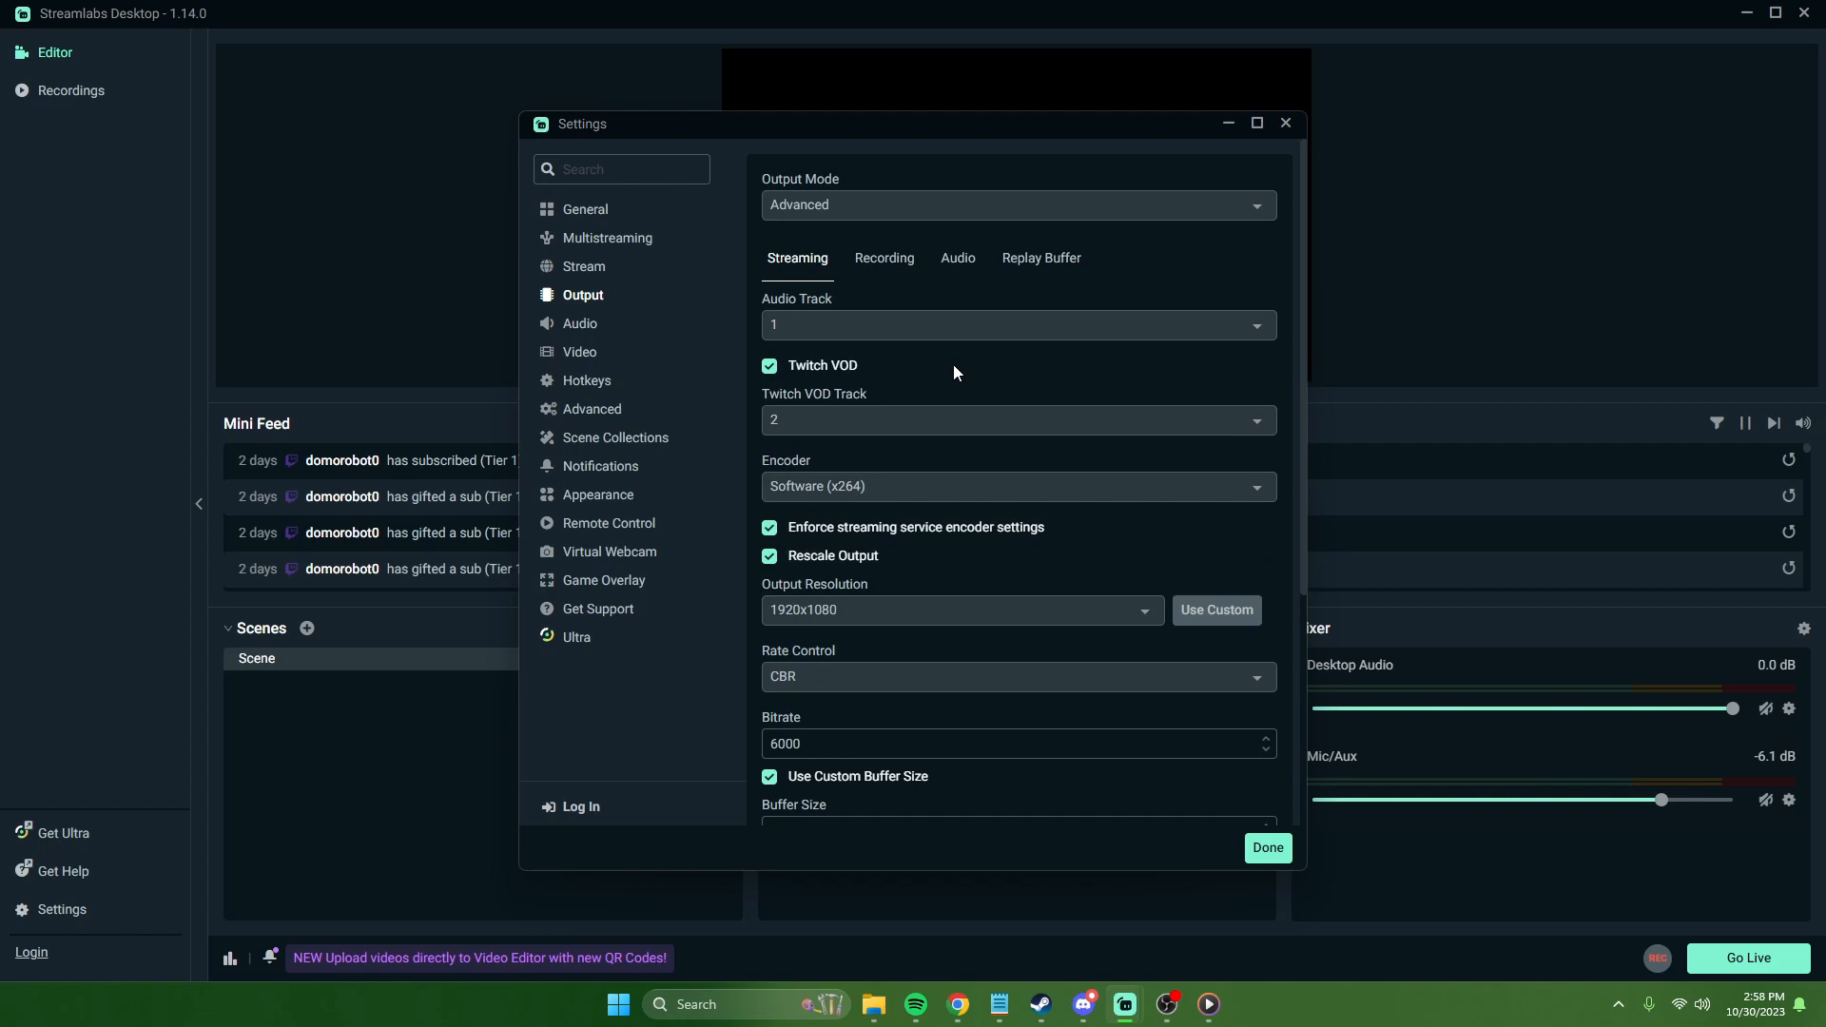
Step: Disable the Twitch VOD option and review the output resolution, rate control, bitrate and buffer settings for streaming
{"action": "left_click", "coordinate": [772, 366]}
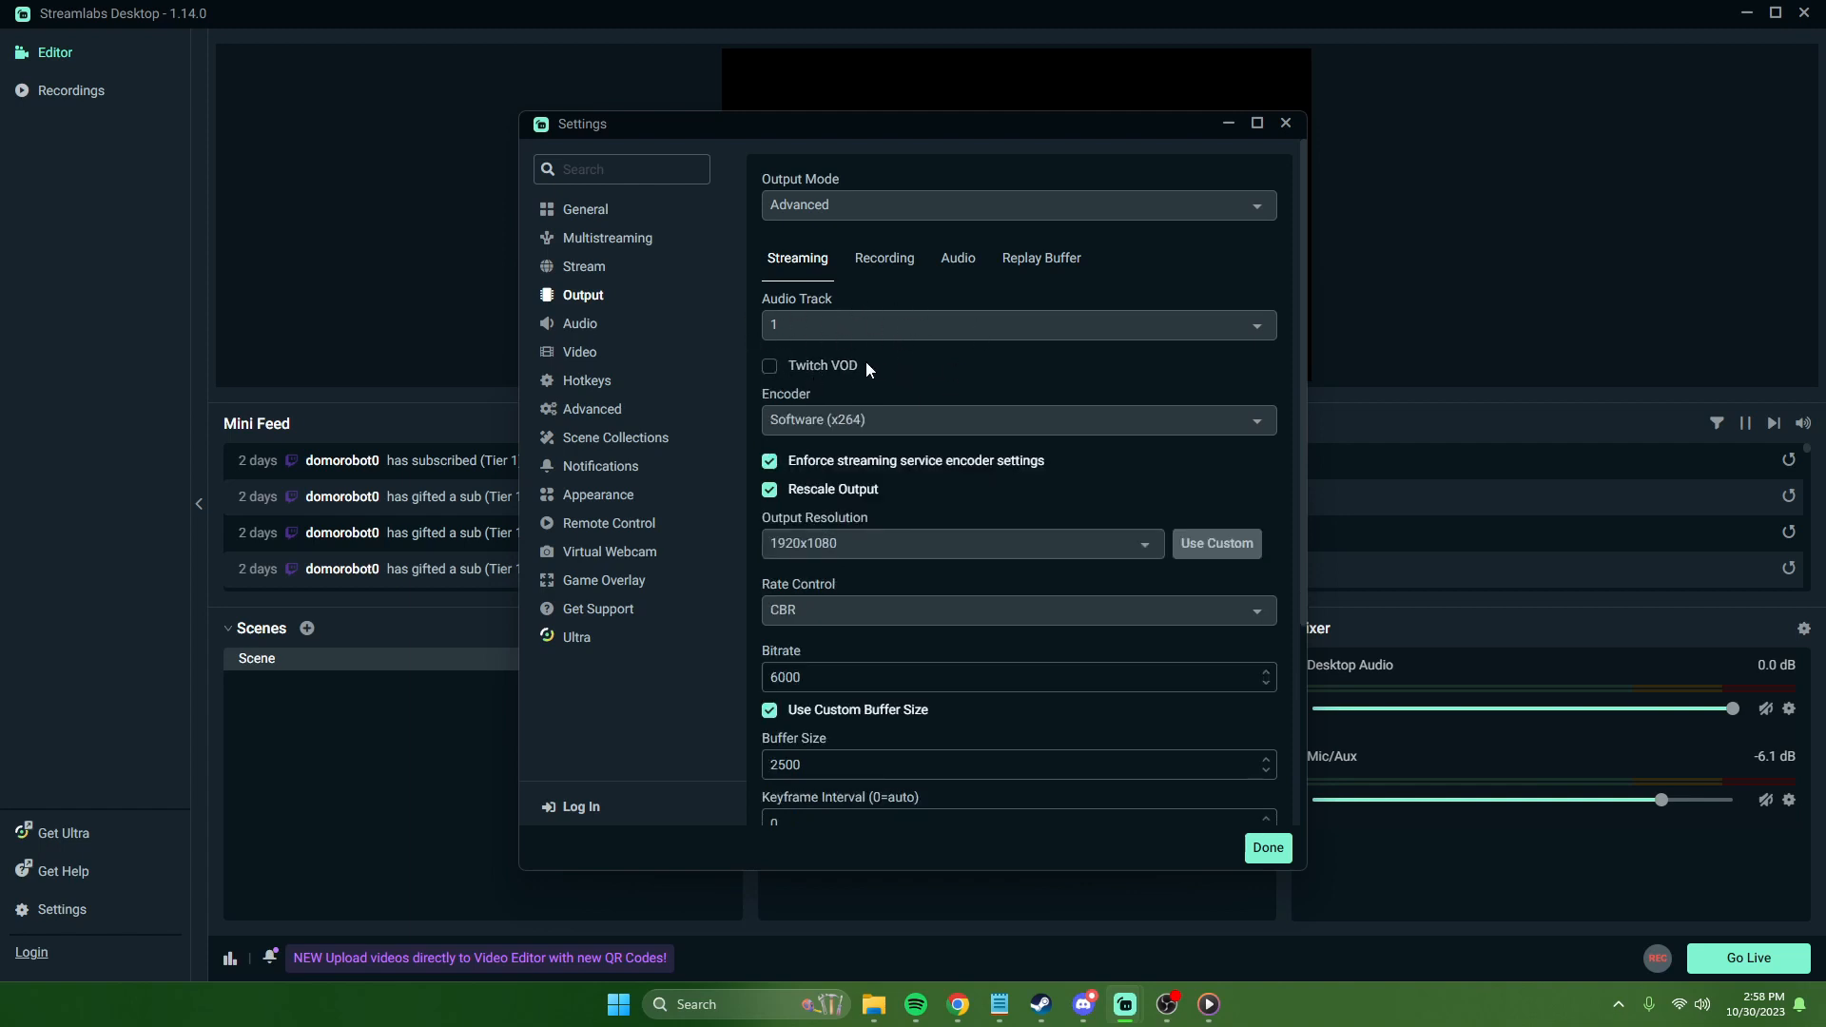
{"action": "left_click", "coordinate": [895, 557]}
{"action": "scroll", "coordinate": [886, 597], "scroll_direction": "down", "scroll_amount": 1}
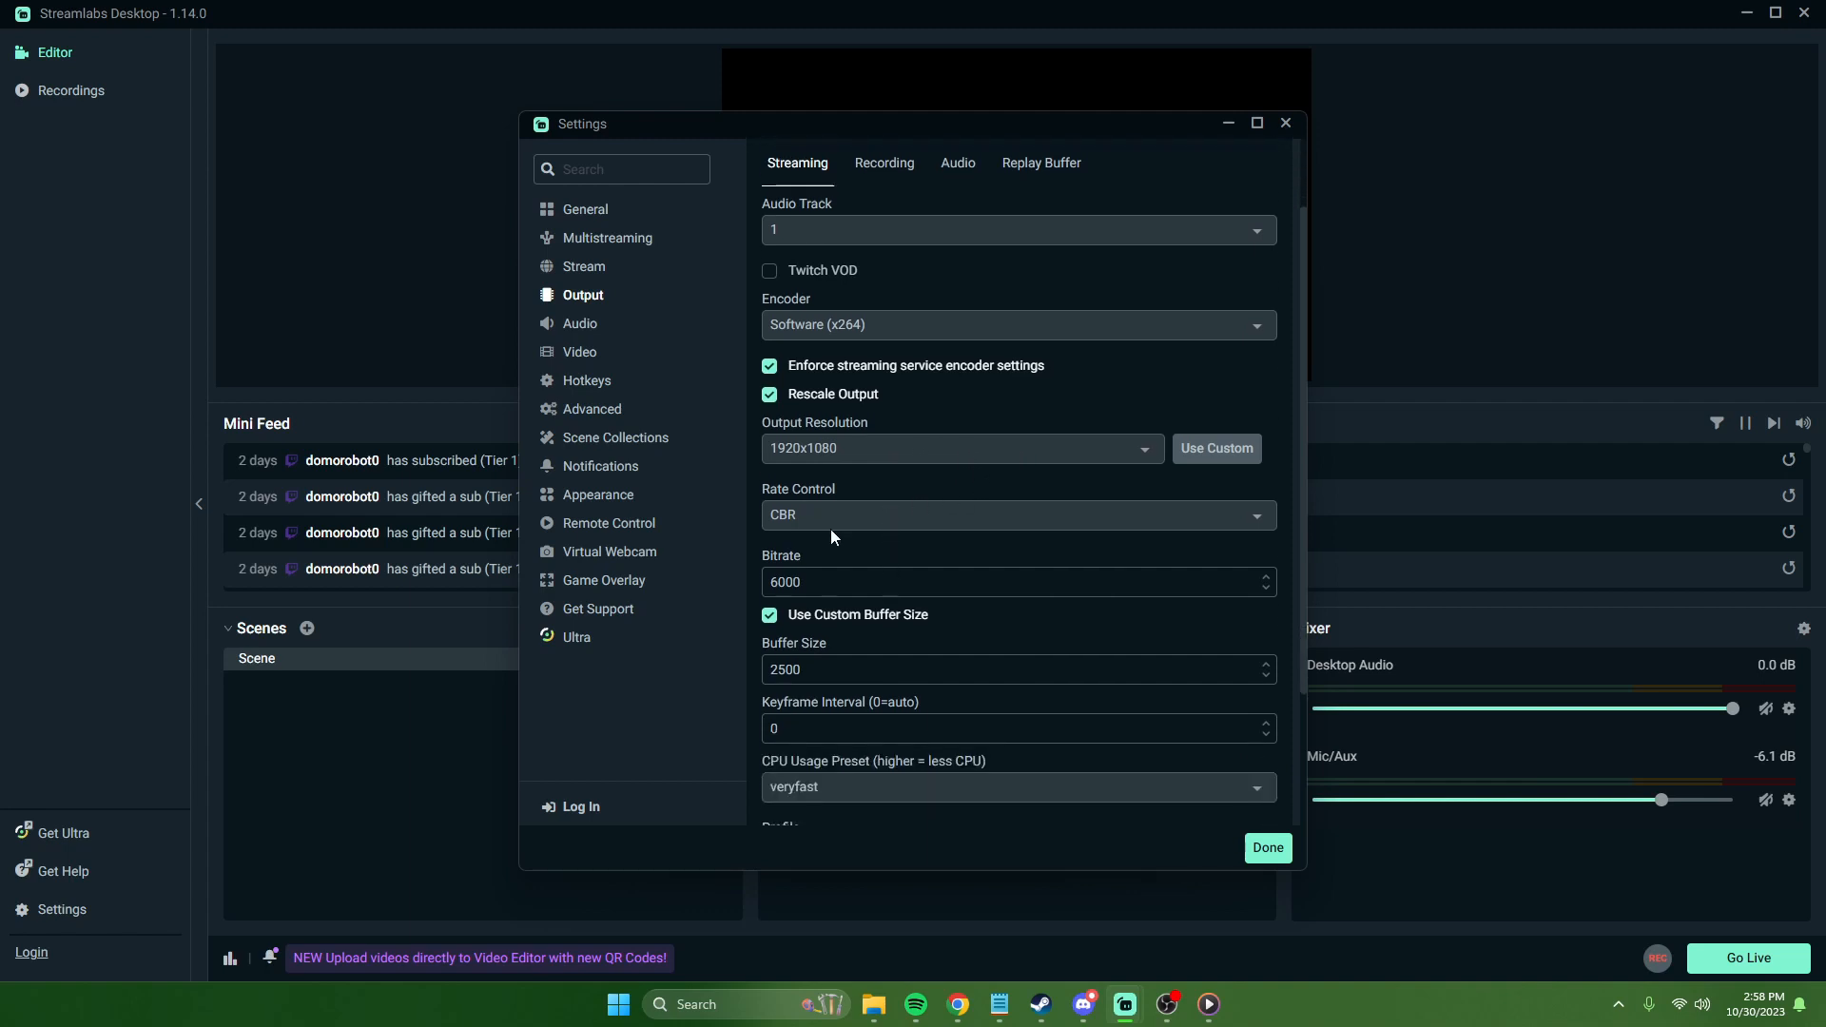
{"action": "scroll", "coordinate": [884, 519], "scroll_direction": "down", "scroll_amount": 1}
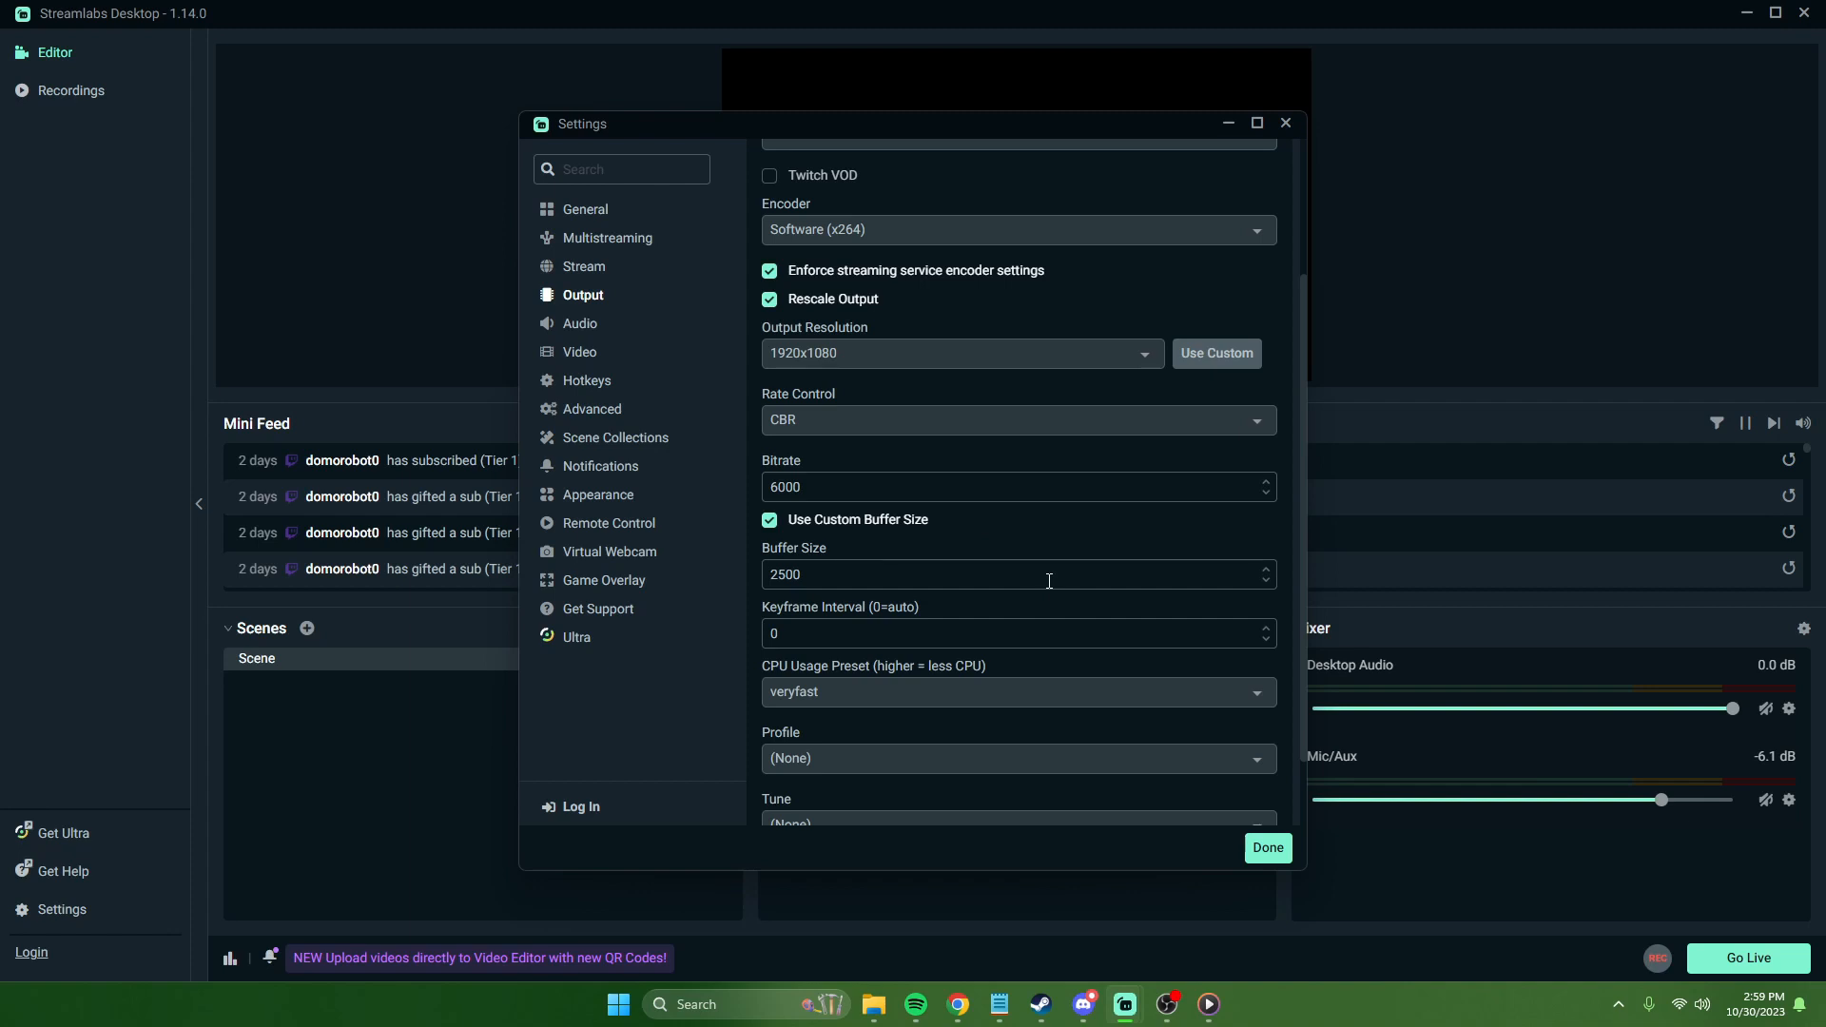
Step: Review the available CPU usage presets in the streaming output settings without changing the selection, and close the settings
{"action": "scroll", "coordinate": [861, 538], "scroll_direction": "down", "scroll_amount": 1}
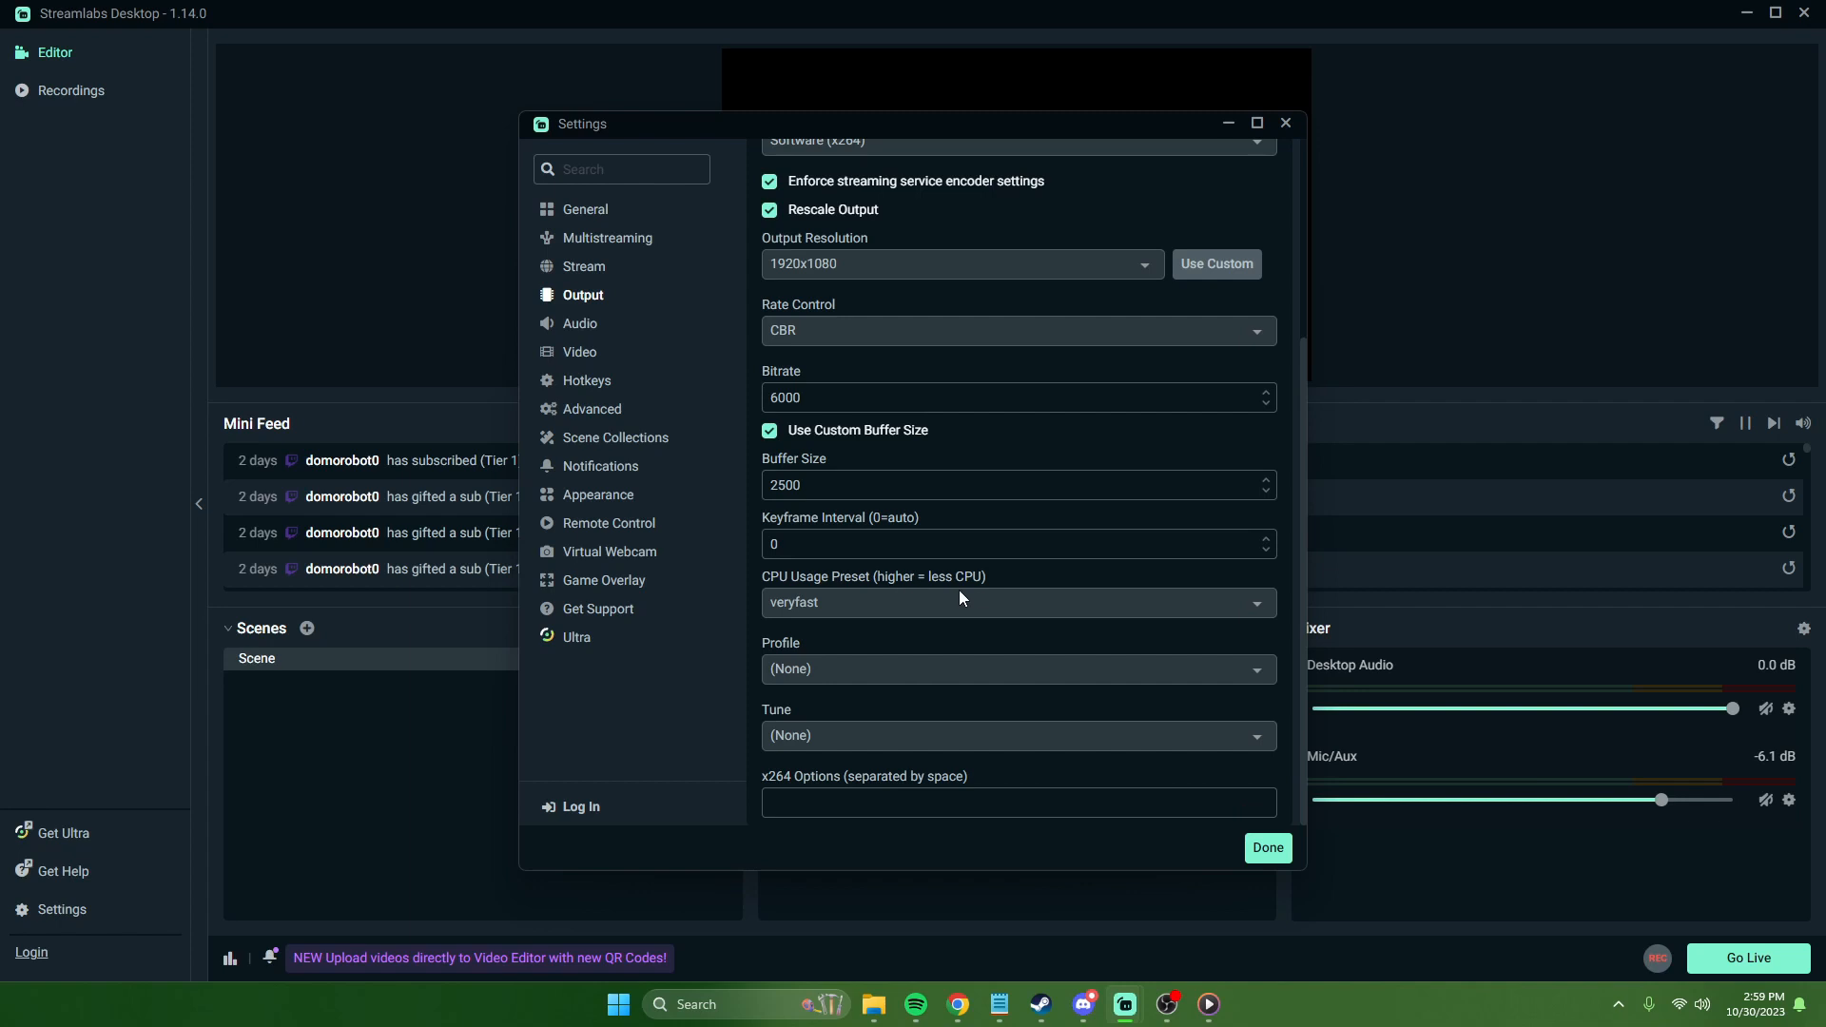
{"action": "left_click", "coordinate": [1000, 603]}
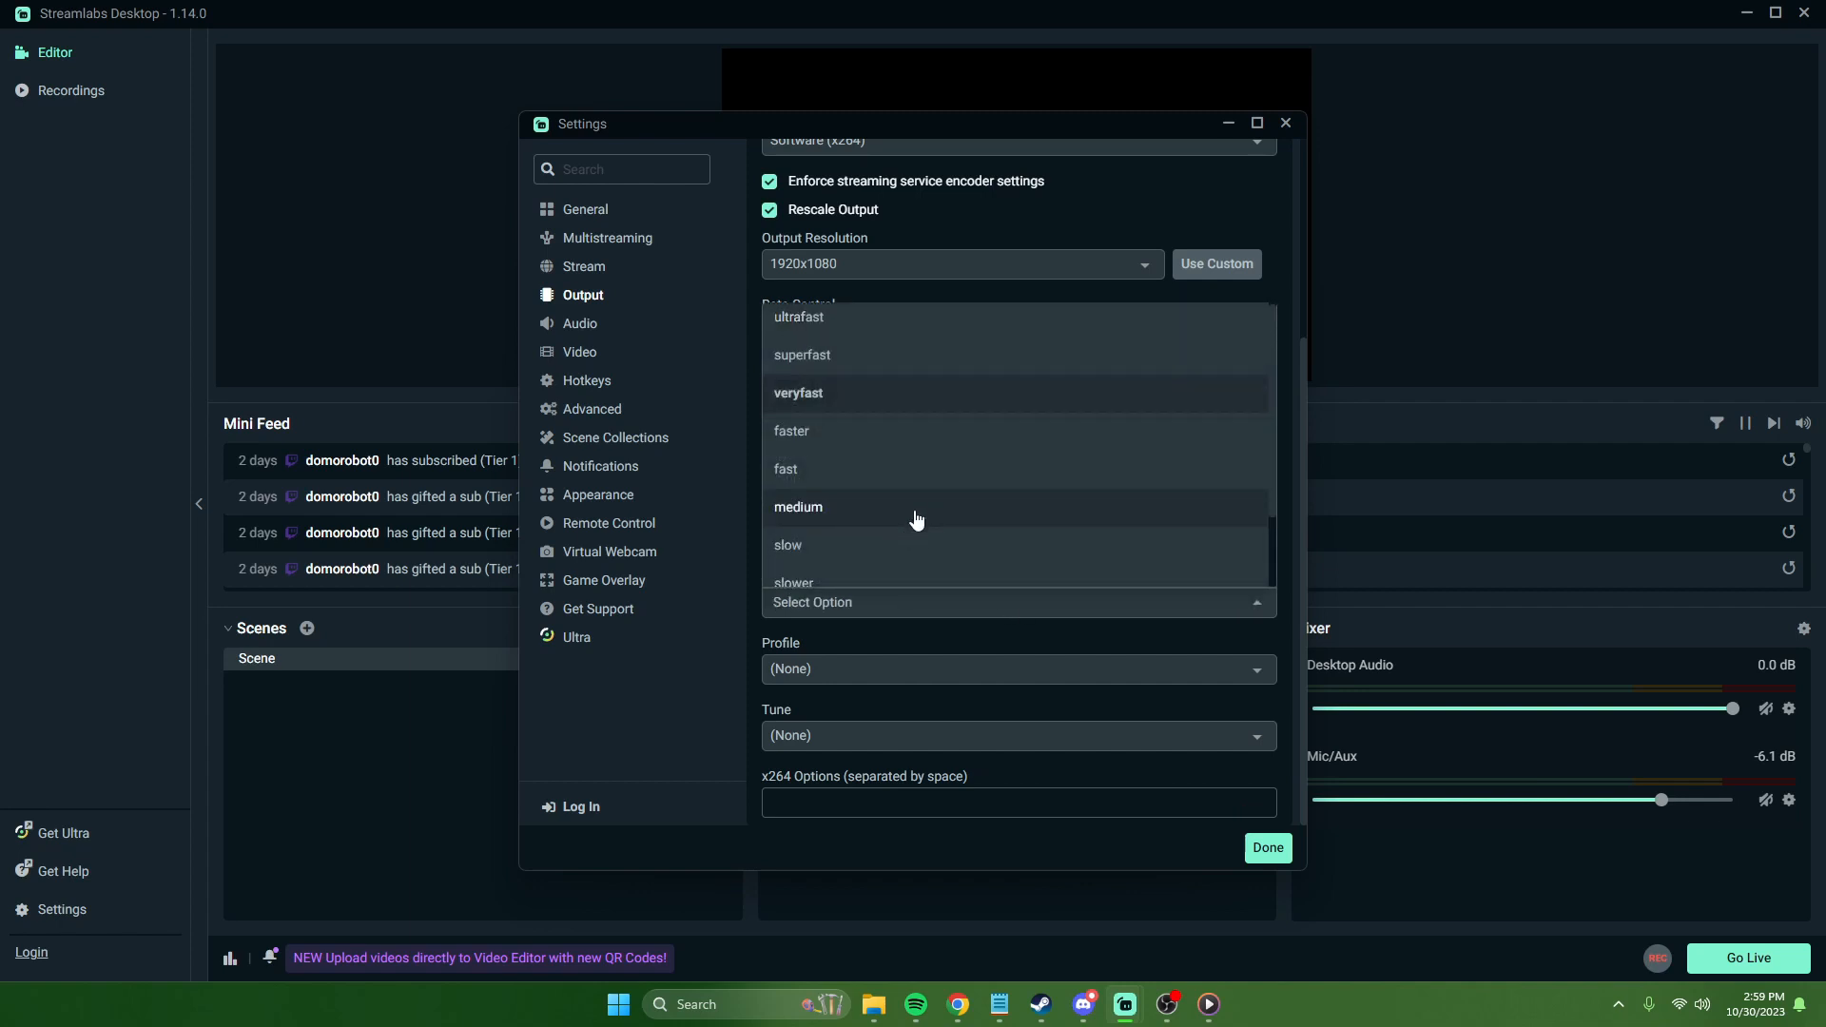
{"action": "scroll", "coordinate": [913, 519], "scroll_direction": "down", "scroll_amount": 2}
{"action": "scroll", "coordinate": [884, 447], "scroll_direction": "up", "scroll_amount": 2}
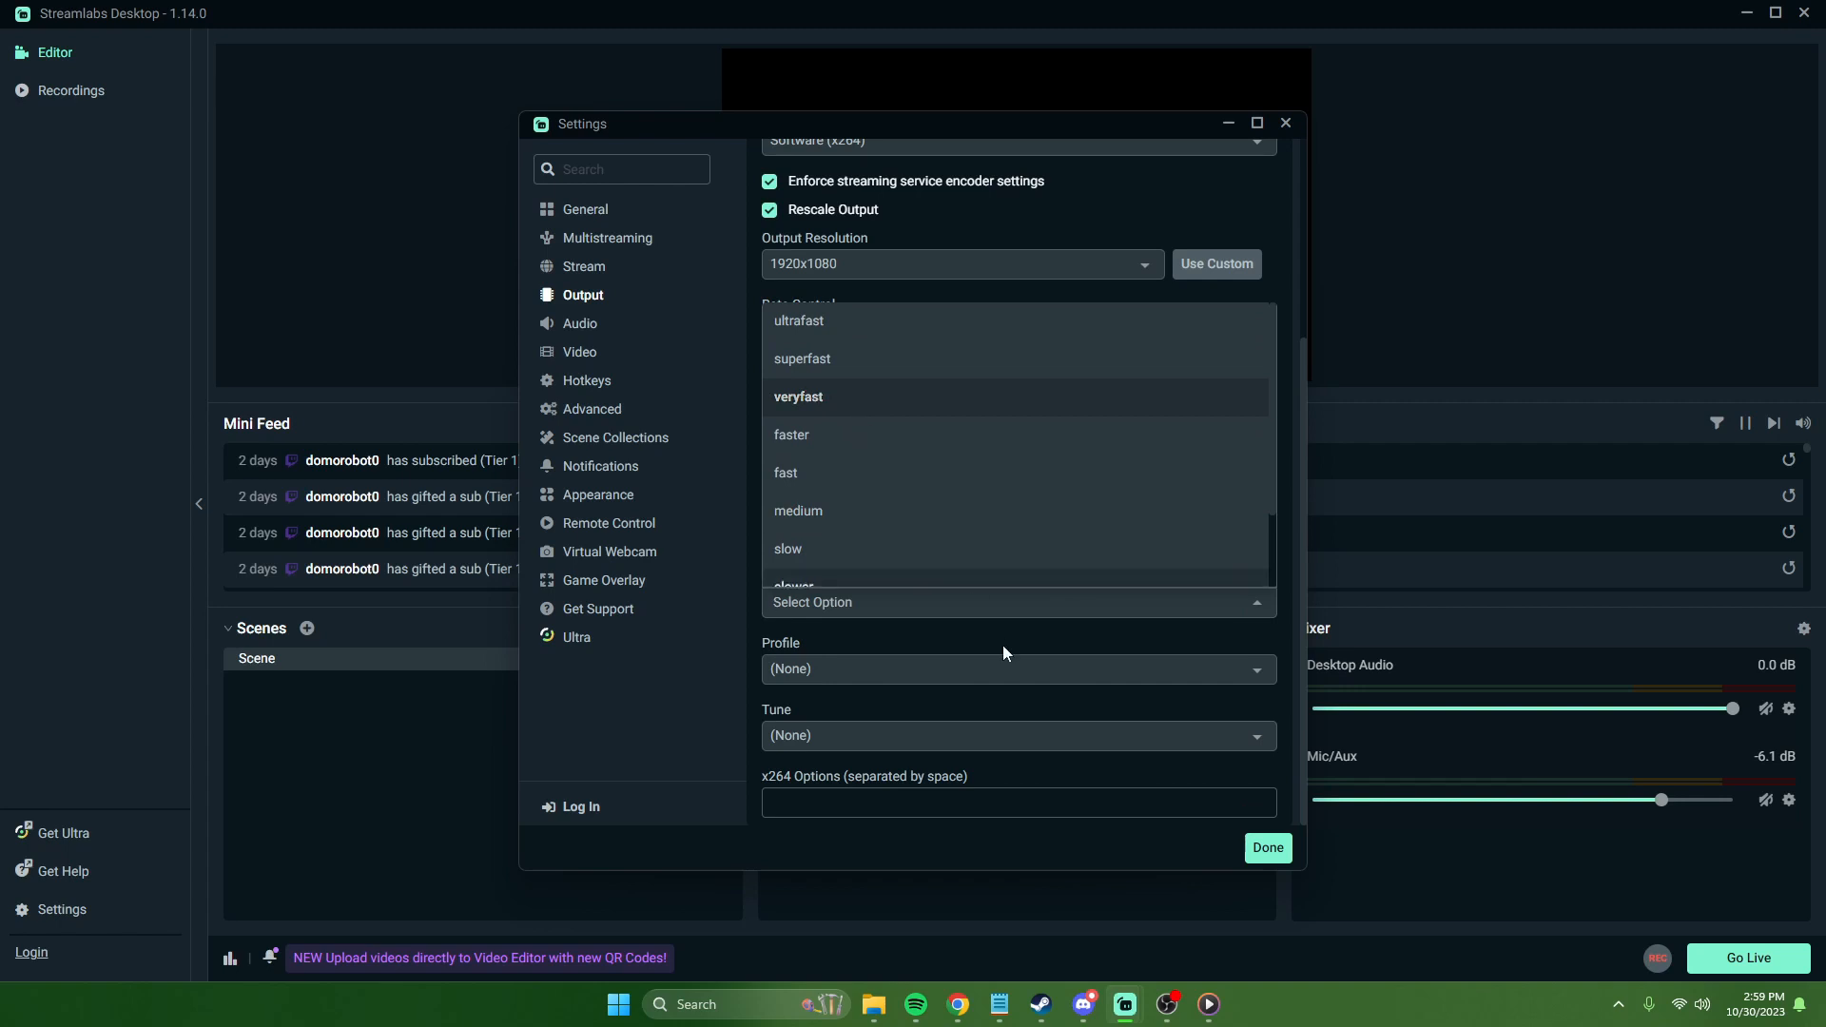
{"action": "scroll", "coordinate": [921, 534], "scroll_direction": "down", "scroll_amount": 2}
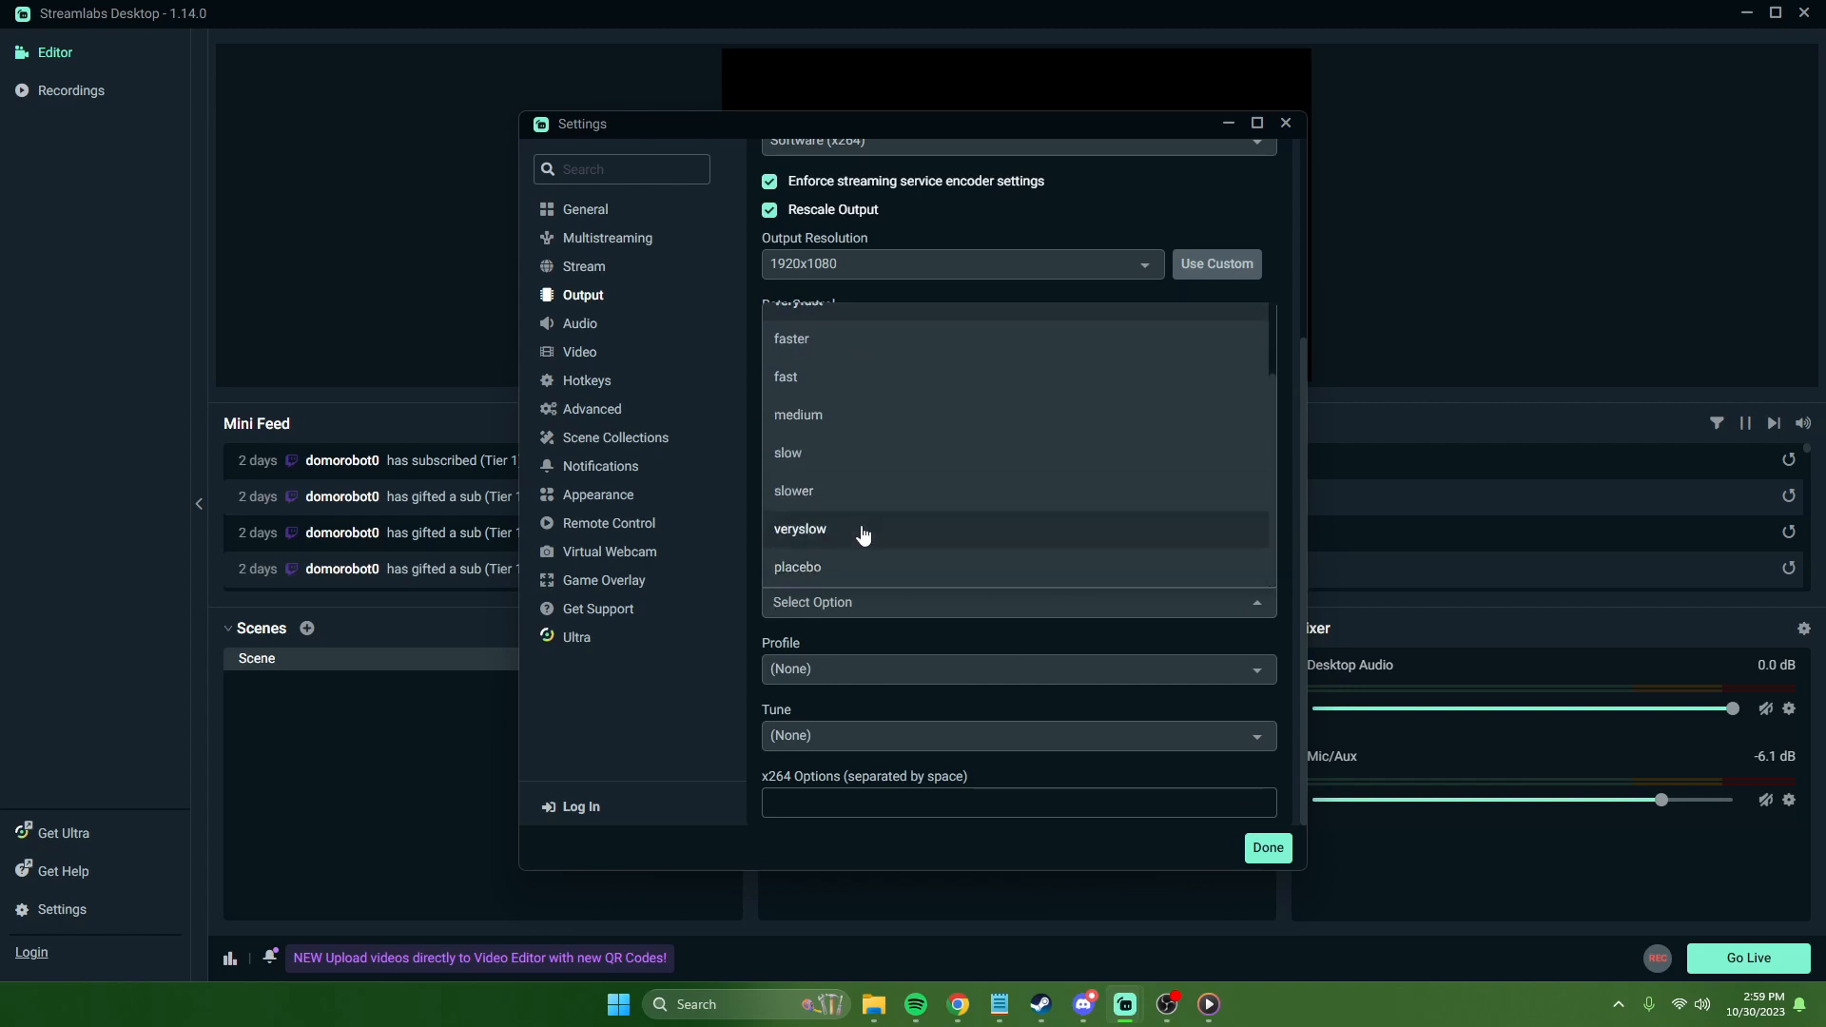
{"action": "left_click", "coordinate": [946, 630]}
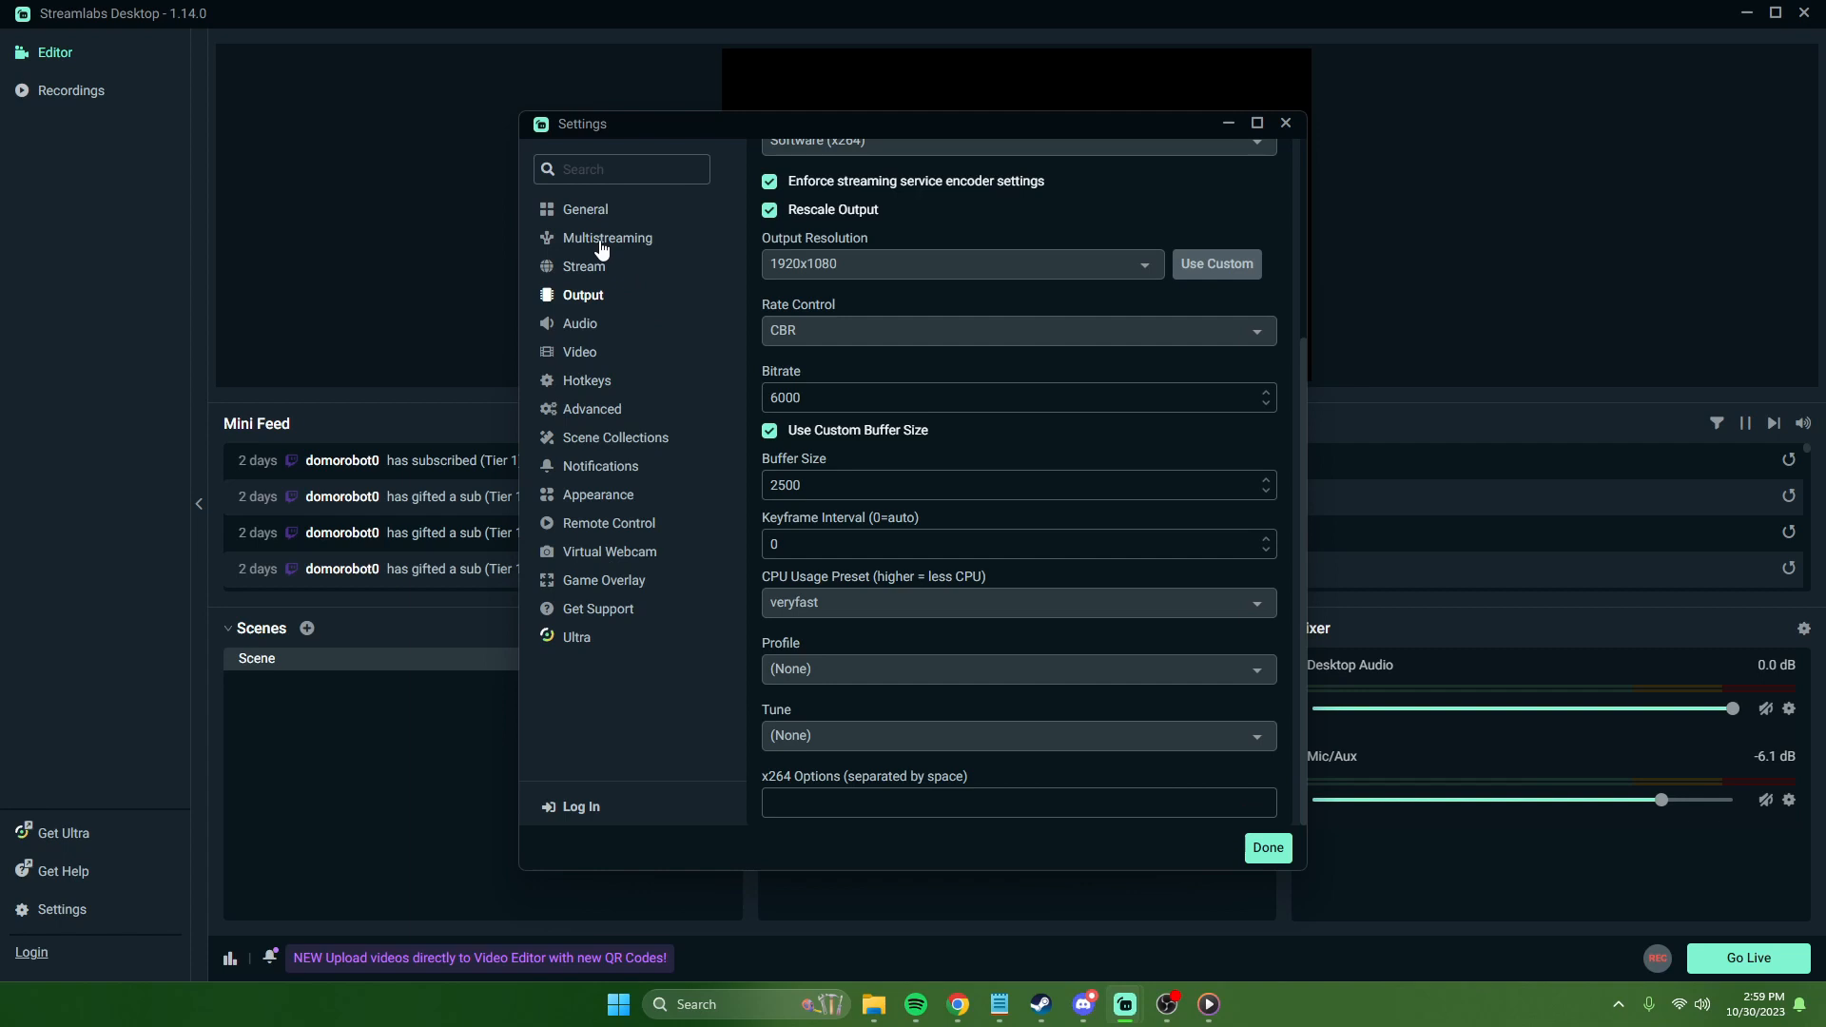
{"action": "scroll", "coordinate": [856, 475], "scroll_direction": "up", "scroll_amount": 3}
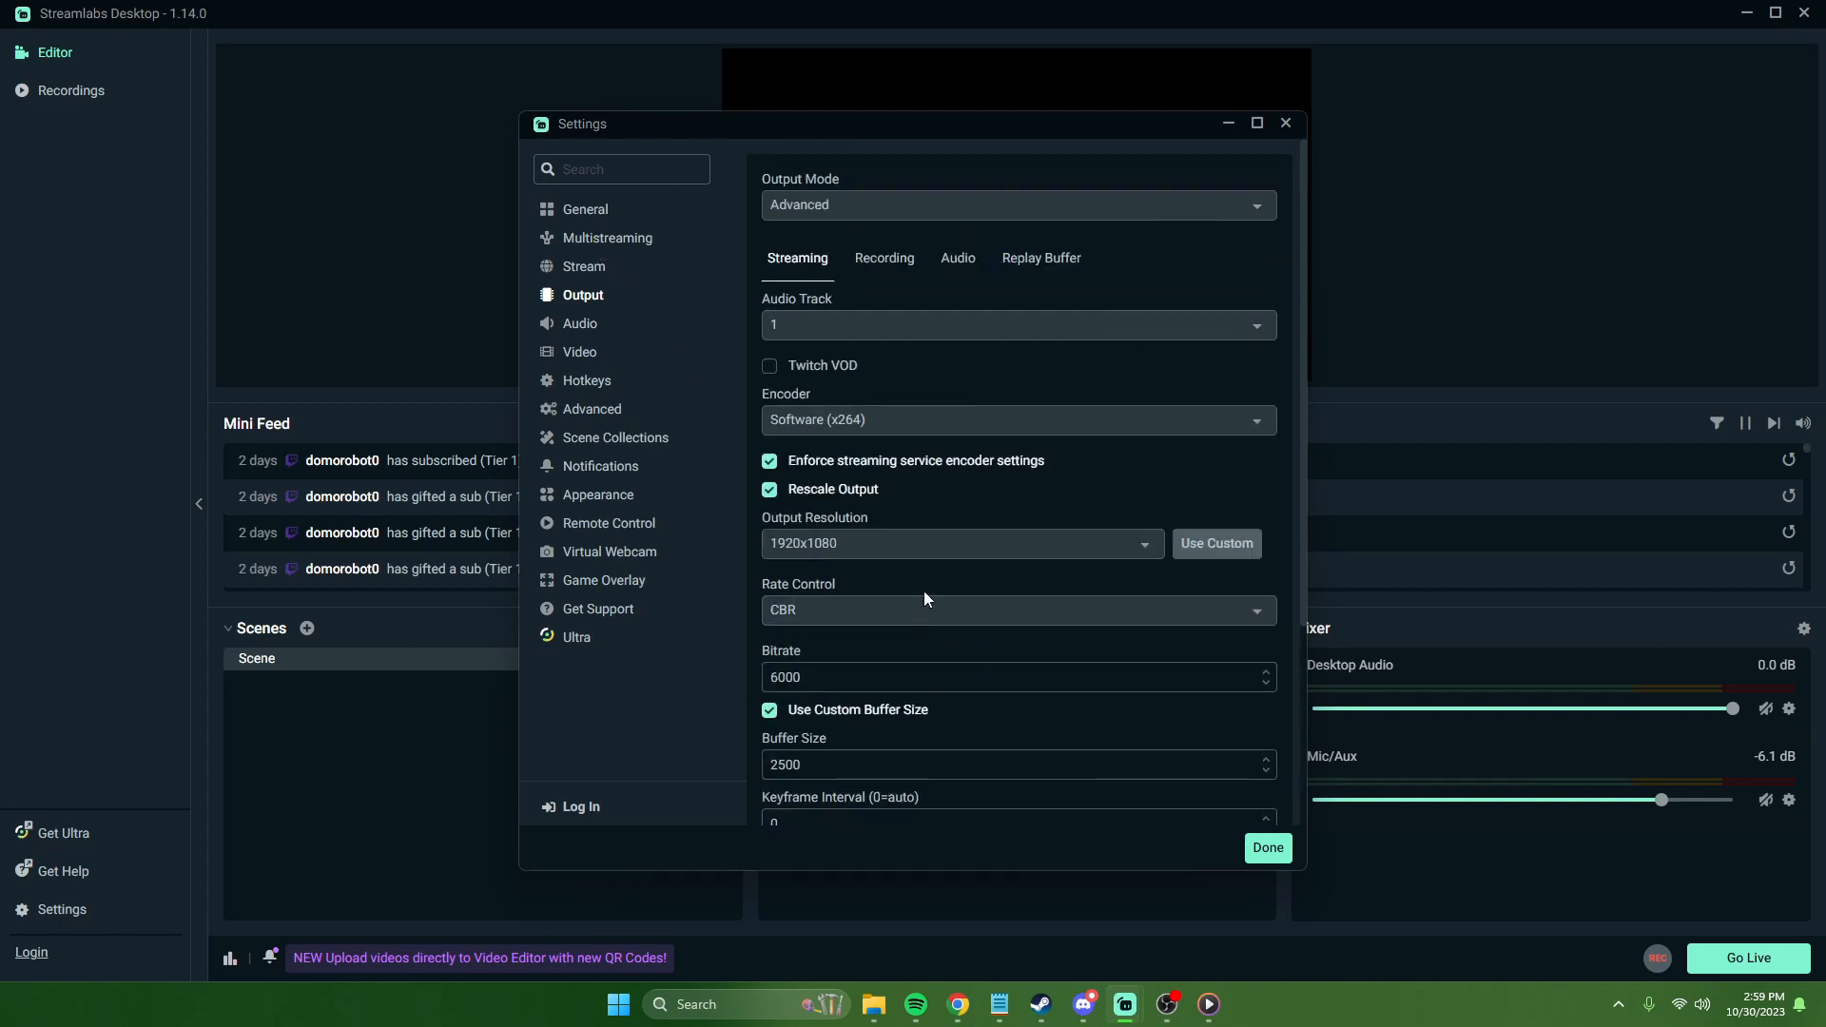
{"action": "left_click", "coordinate": [1268, 847]}
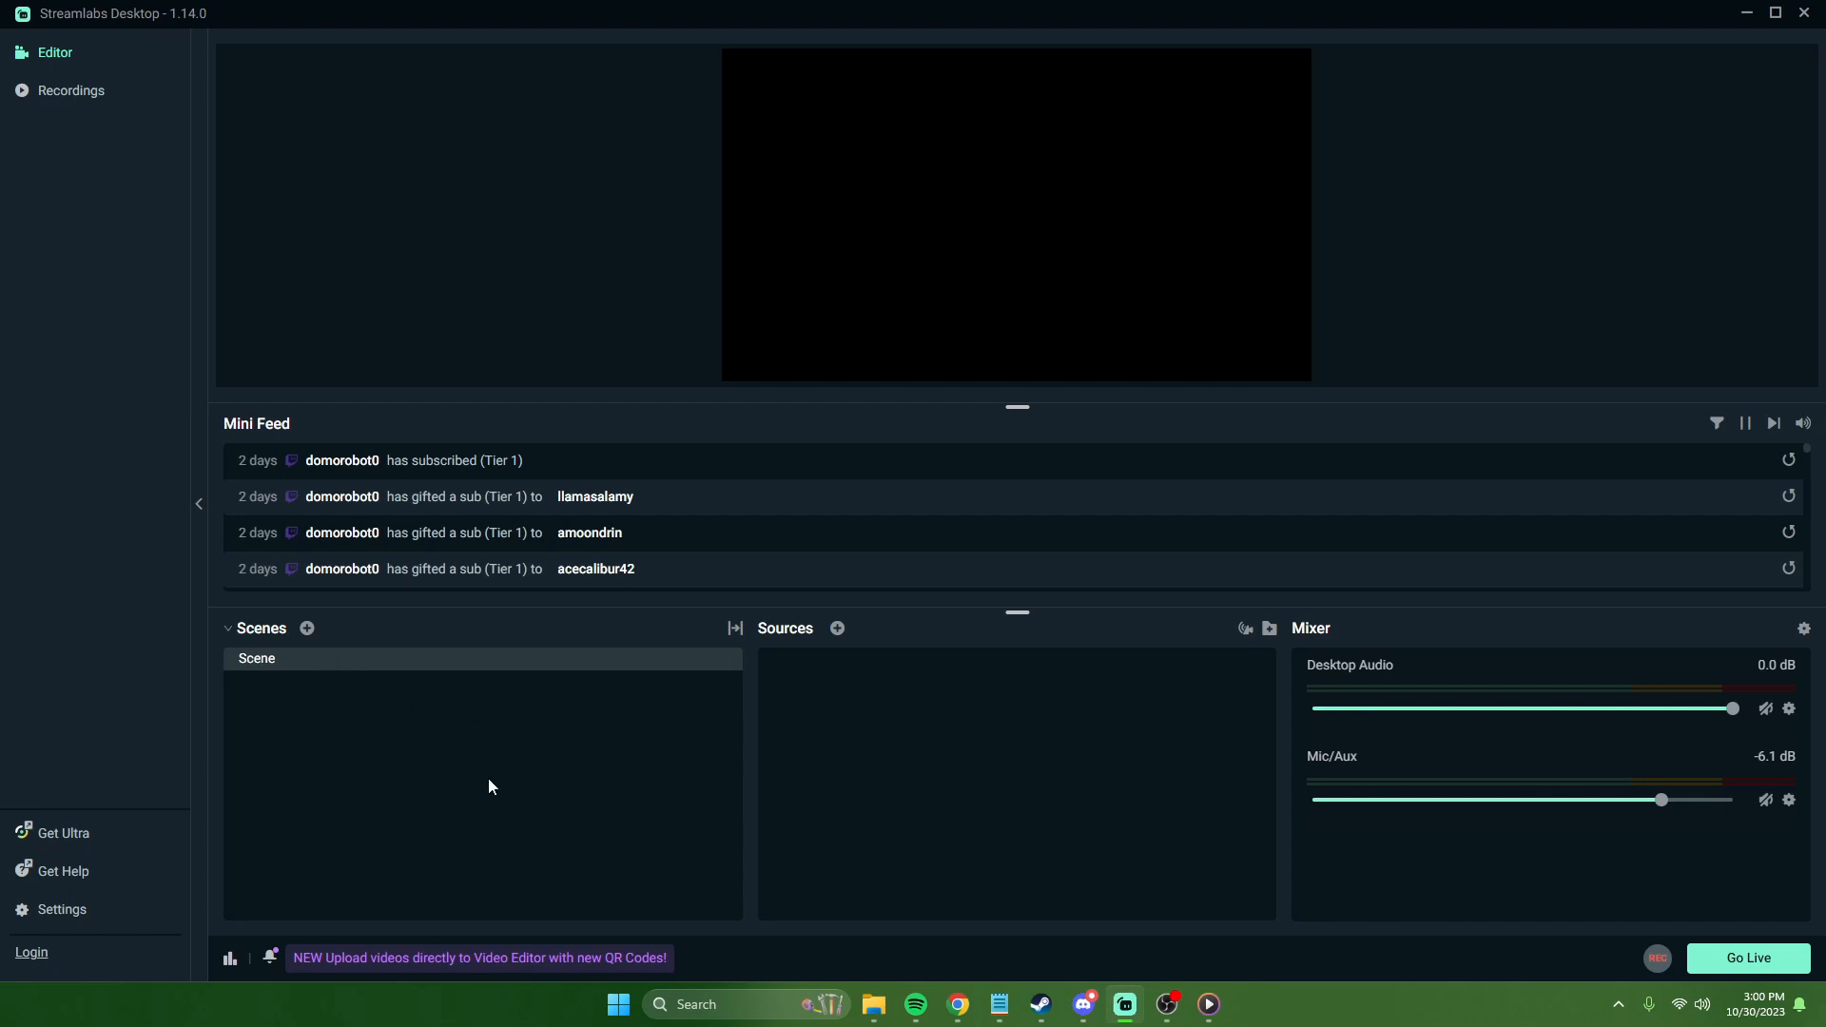
Step: Add a new scene named "Game Capture 1"
{"action": "left_click", "coordinate": [326, 651]}
{"action": "left_click", "coordinate": [309, 630]}
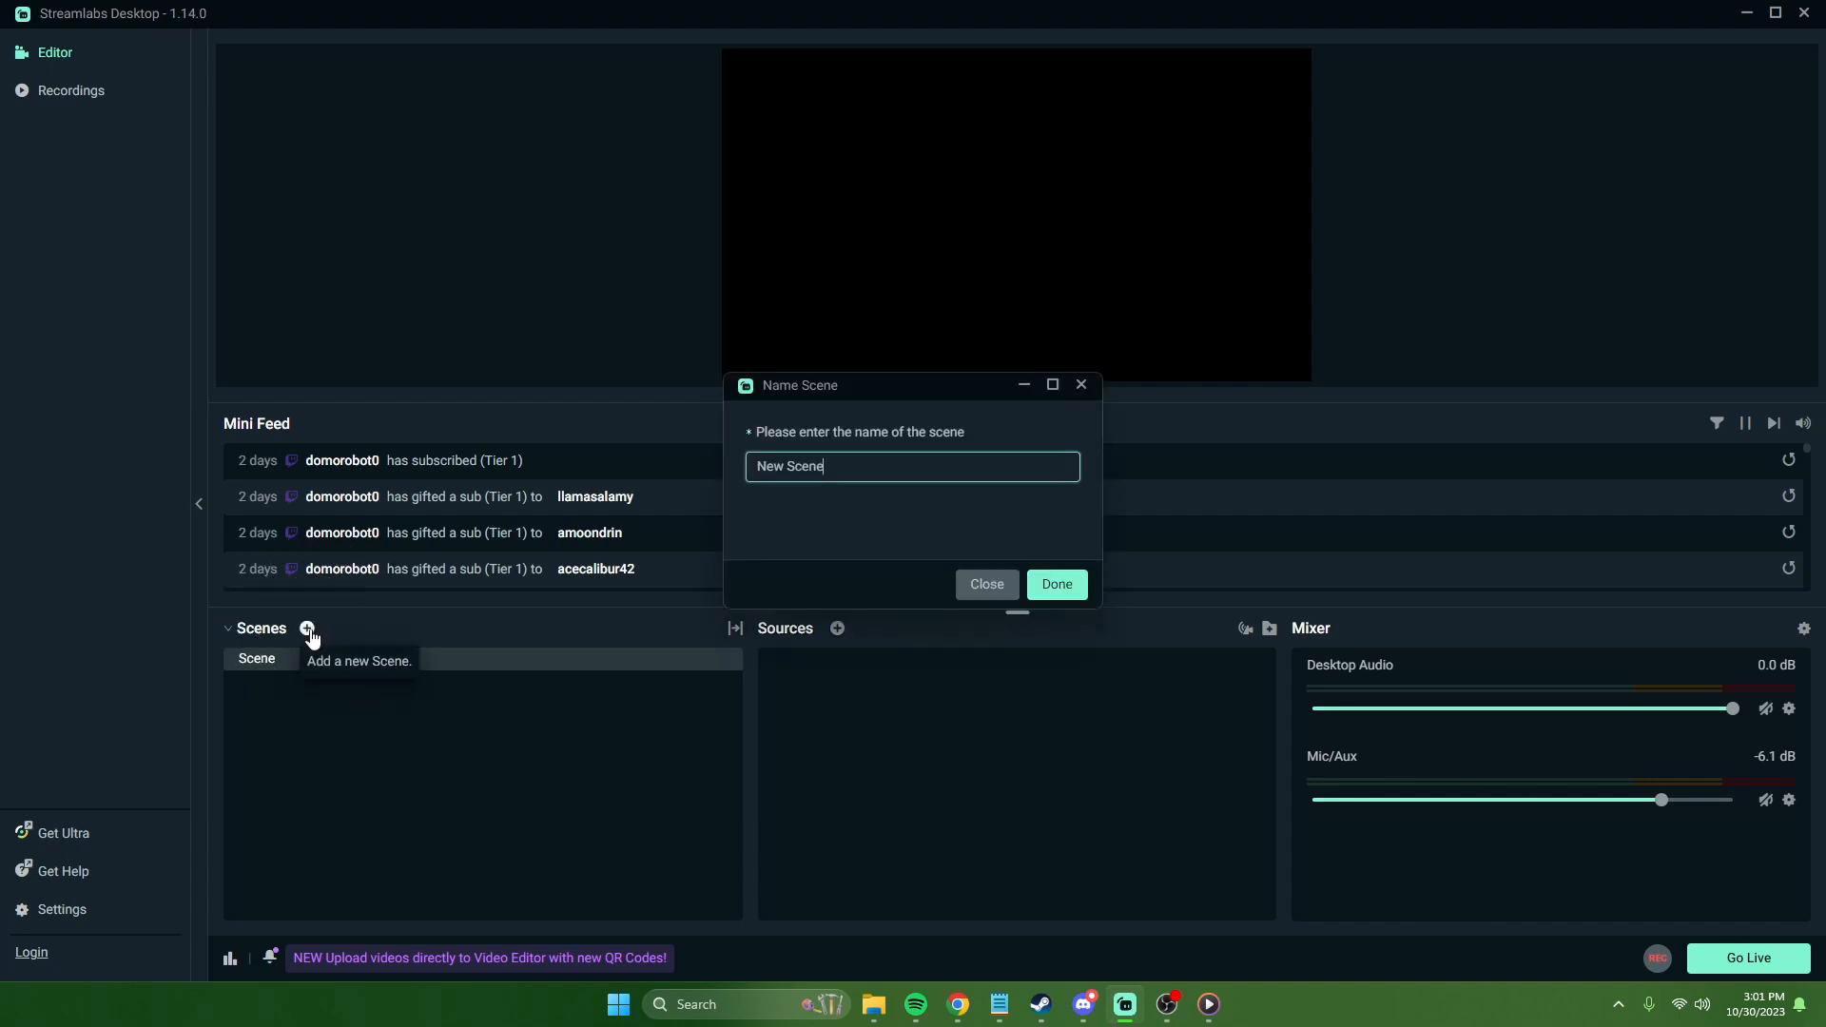
{"action": "left_click_drag", "start_coordinate": [840, 465], "coordinate": [756, 465]}
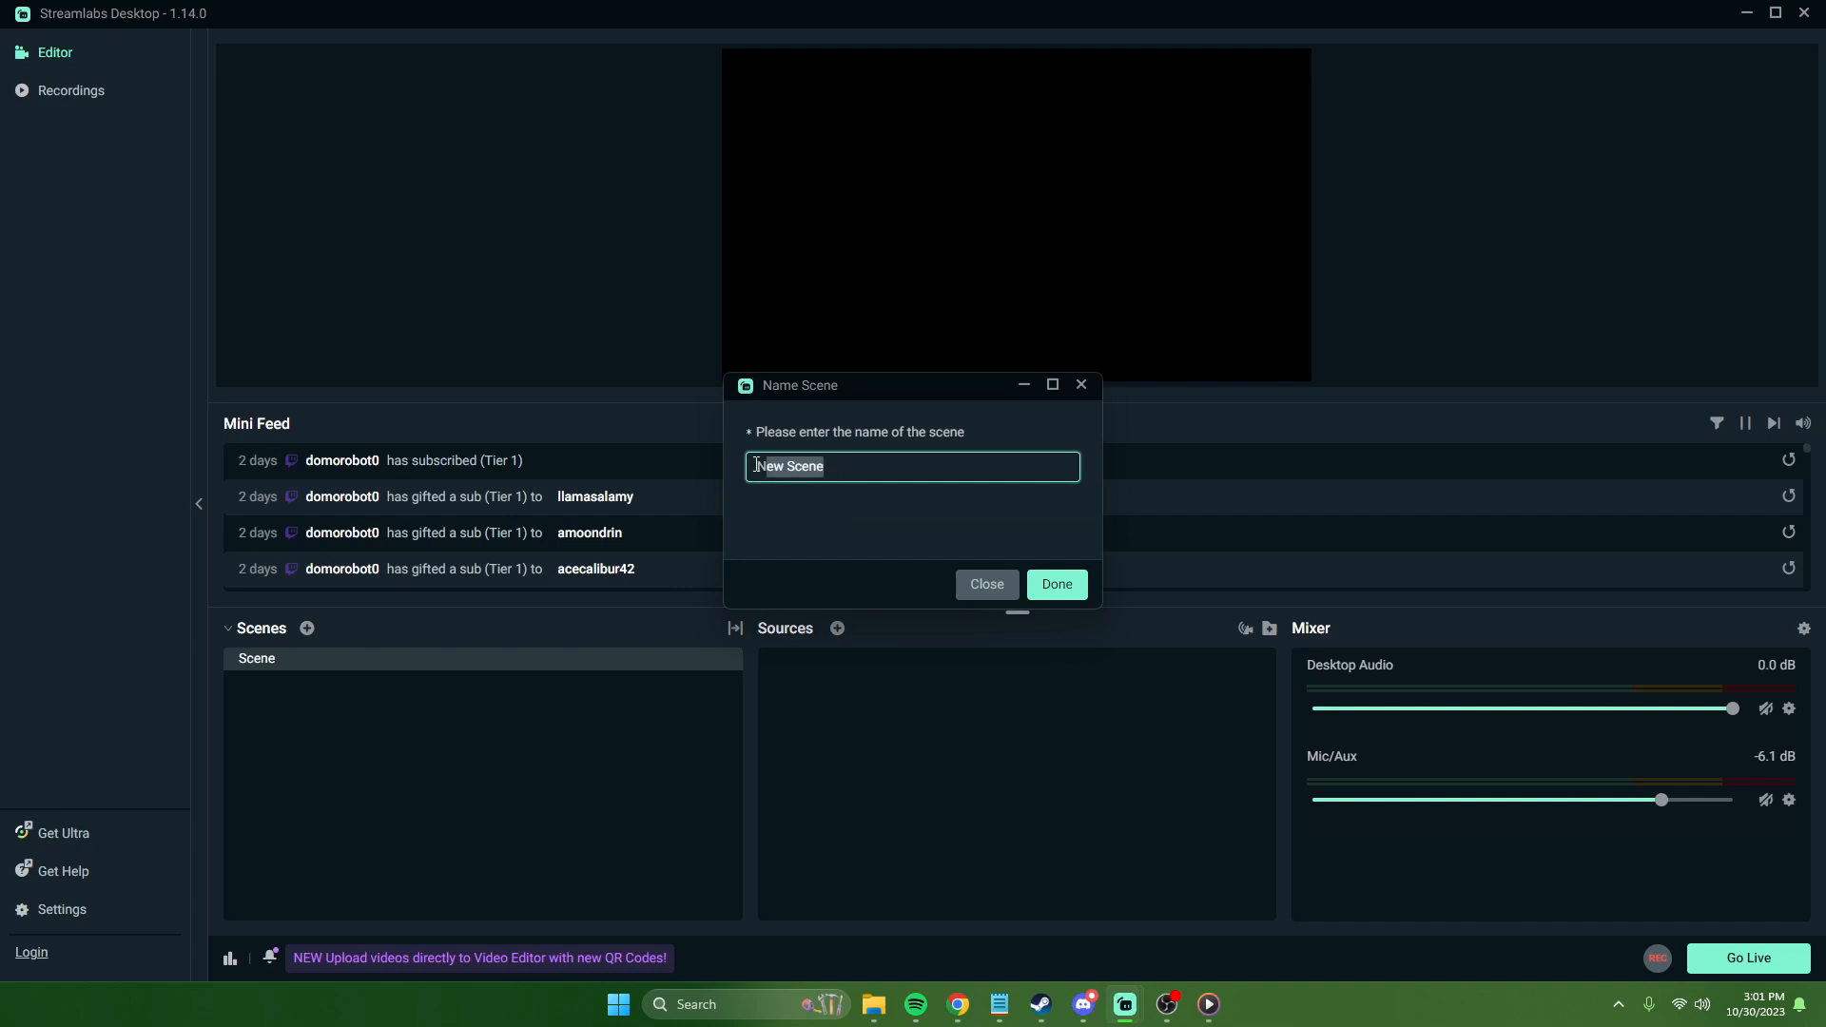
{"action": "key", "text": "BackSpace"}
{"action": "type", "text": "Game Capture 1"}
{"action": "left_click", "coordinate": [1076, 584]}
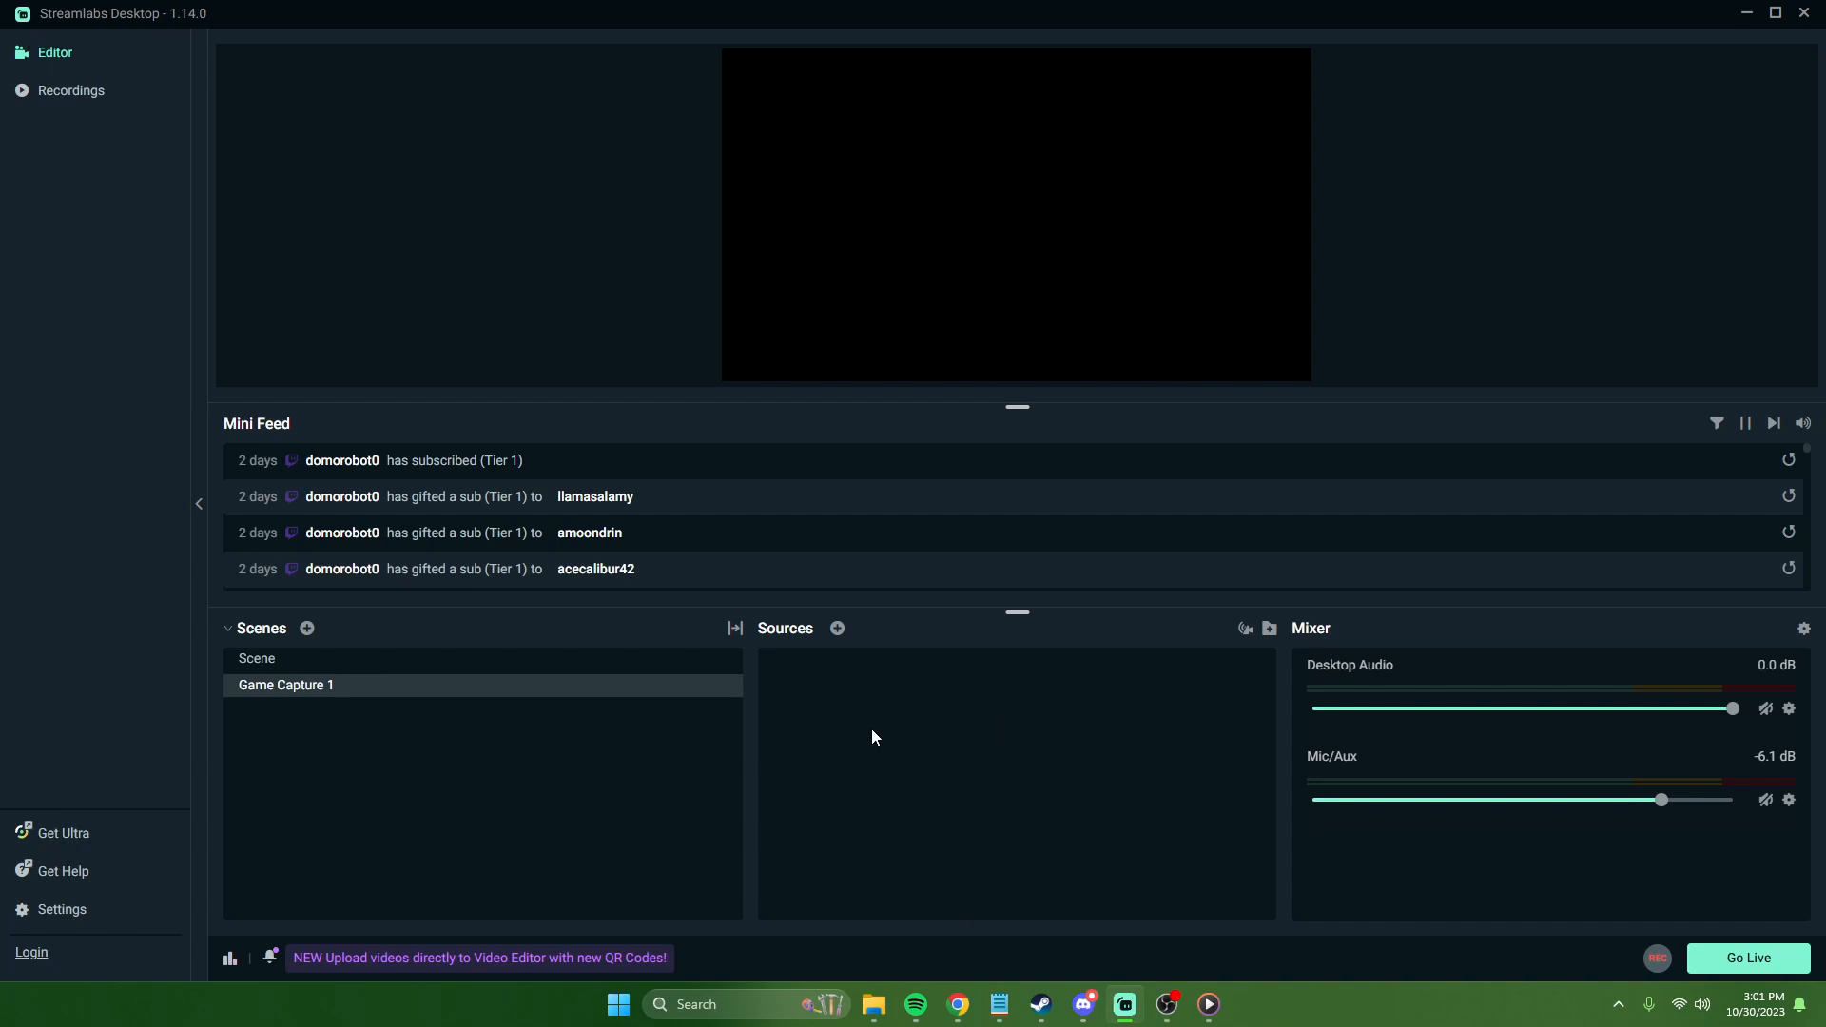
Step: Start adding a source to the Game Capture 1 scene and look over the general and widget source types
{"action": "left_click", "coordinate": [835, 629]}
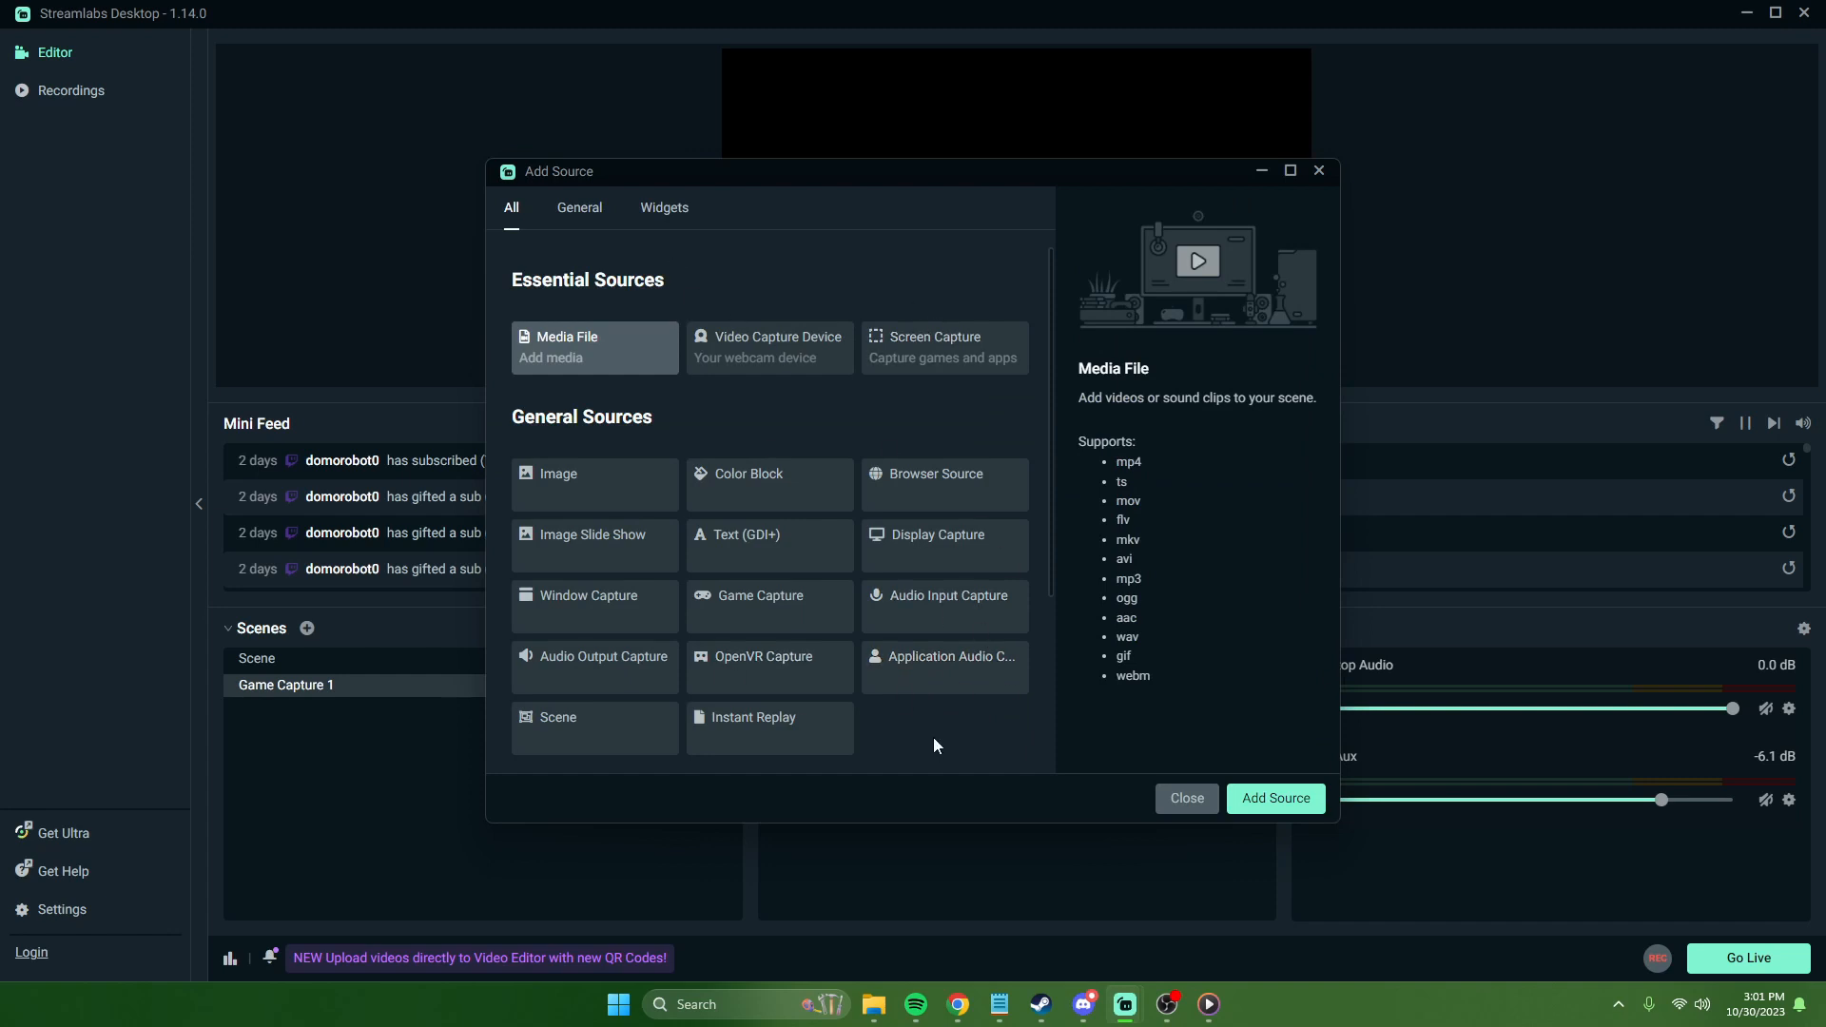
{"action": "left_click", "coordinate": [582, 215]}
{"action": "left_click", "coordinate": [665, 215]}
{"action": "left_click", "coordinate": [580, 207]}
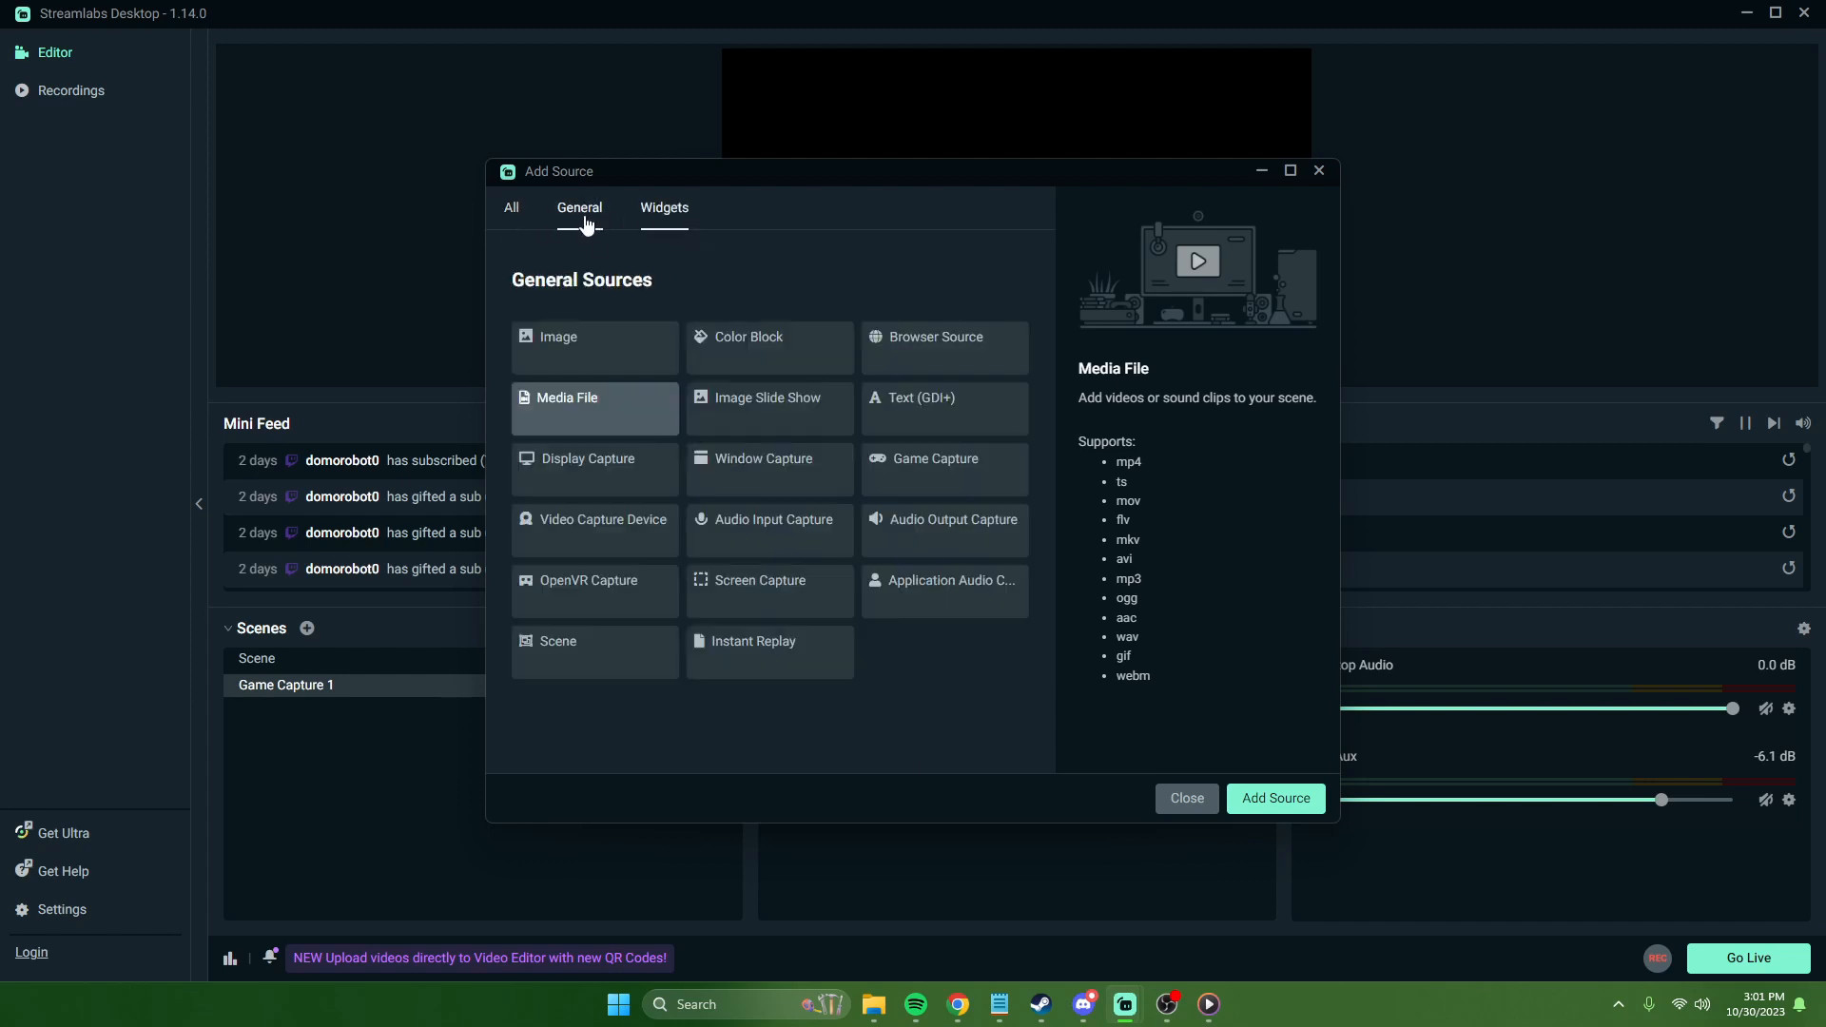
{"action": "left_click", "coordinate": [512, 208]}
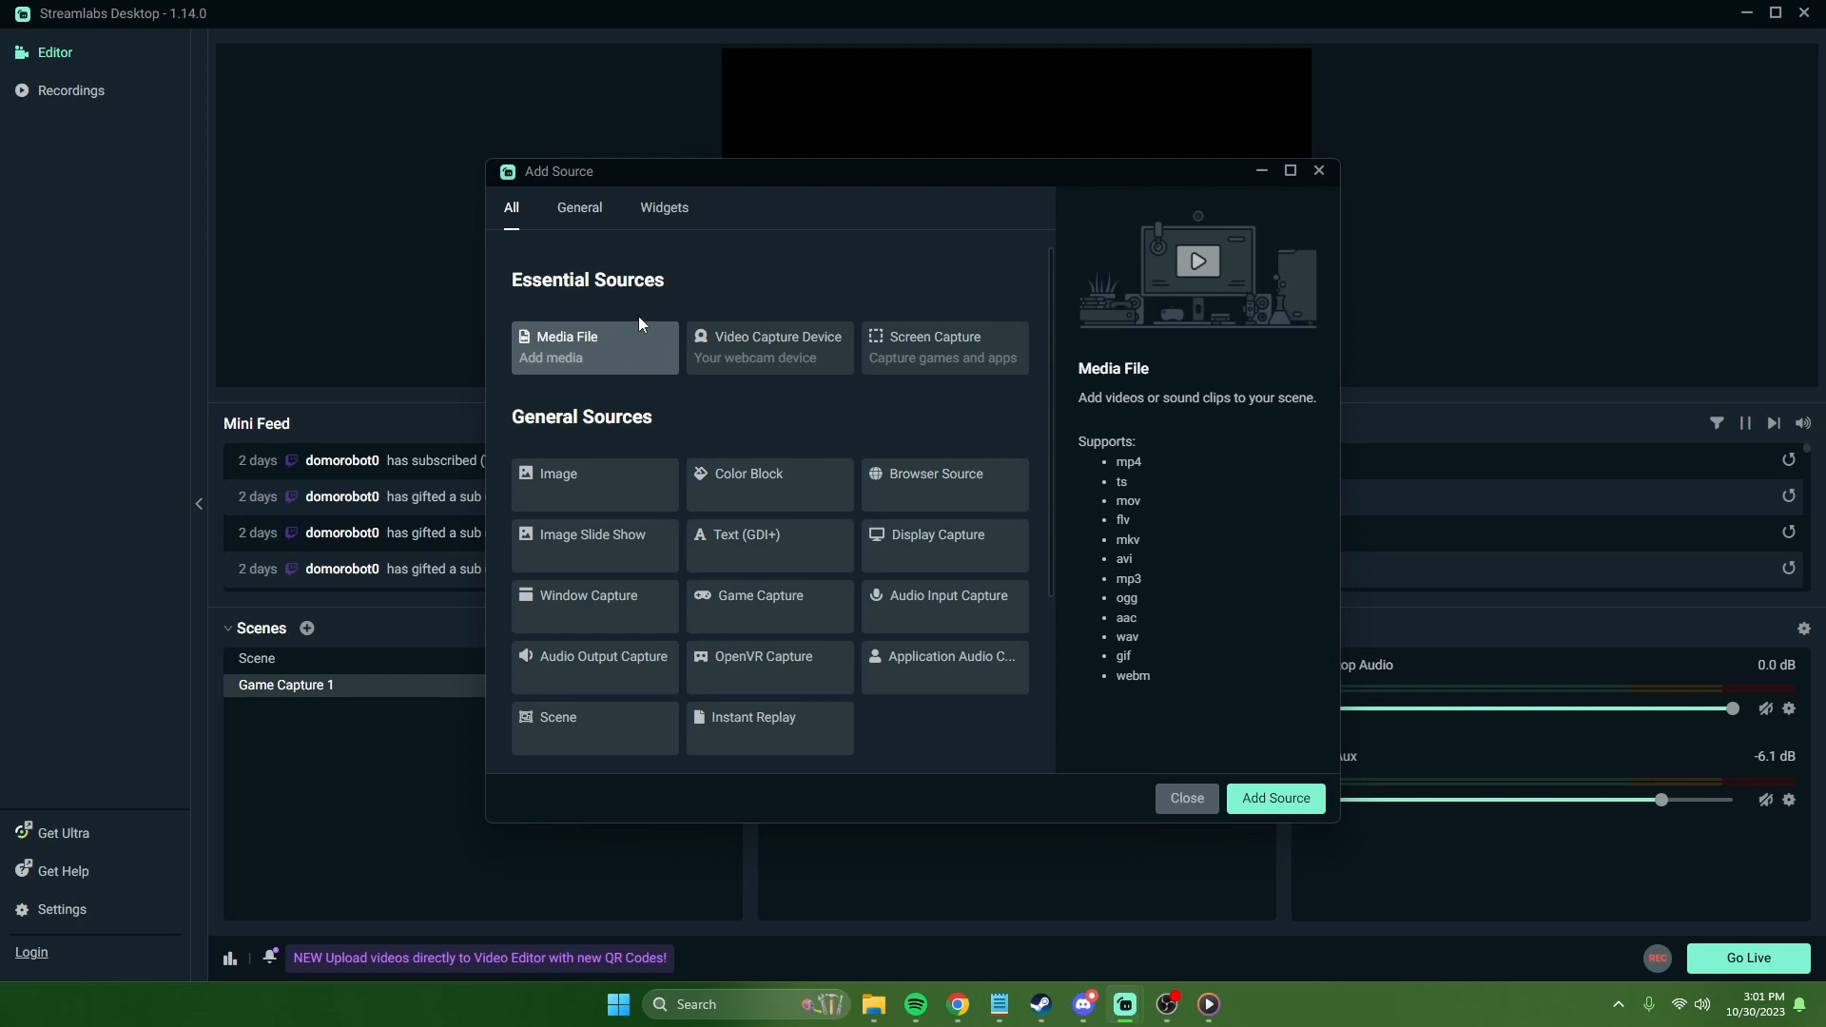
{"action": "left_click", "coordinate": [579, 211]}
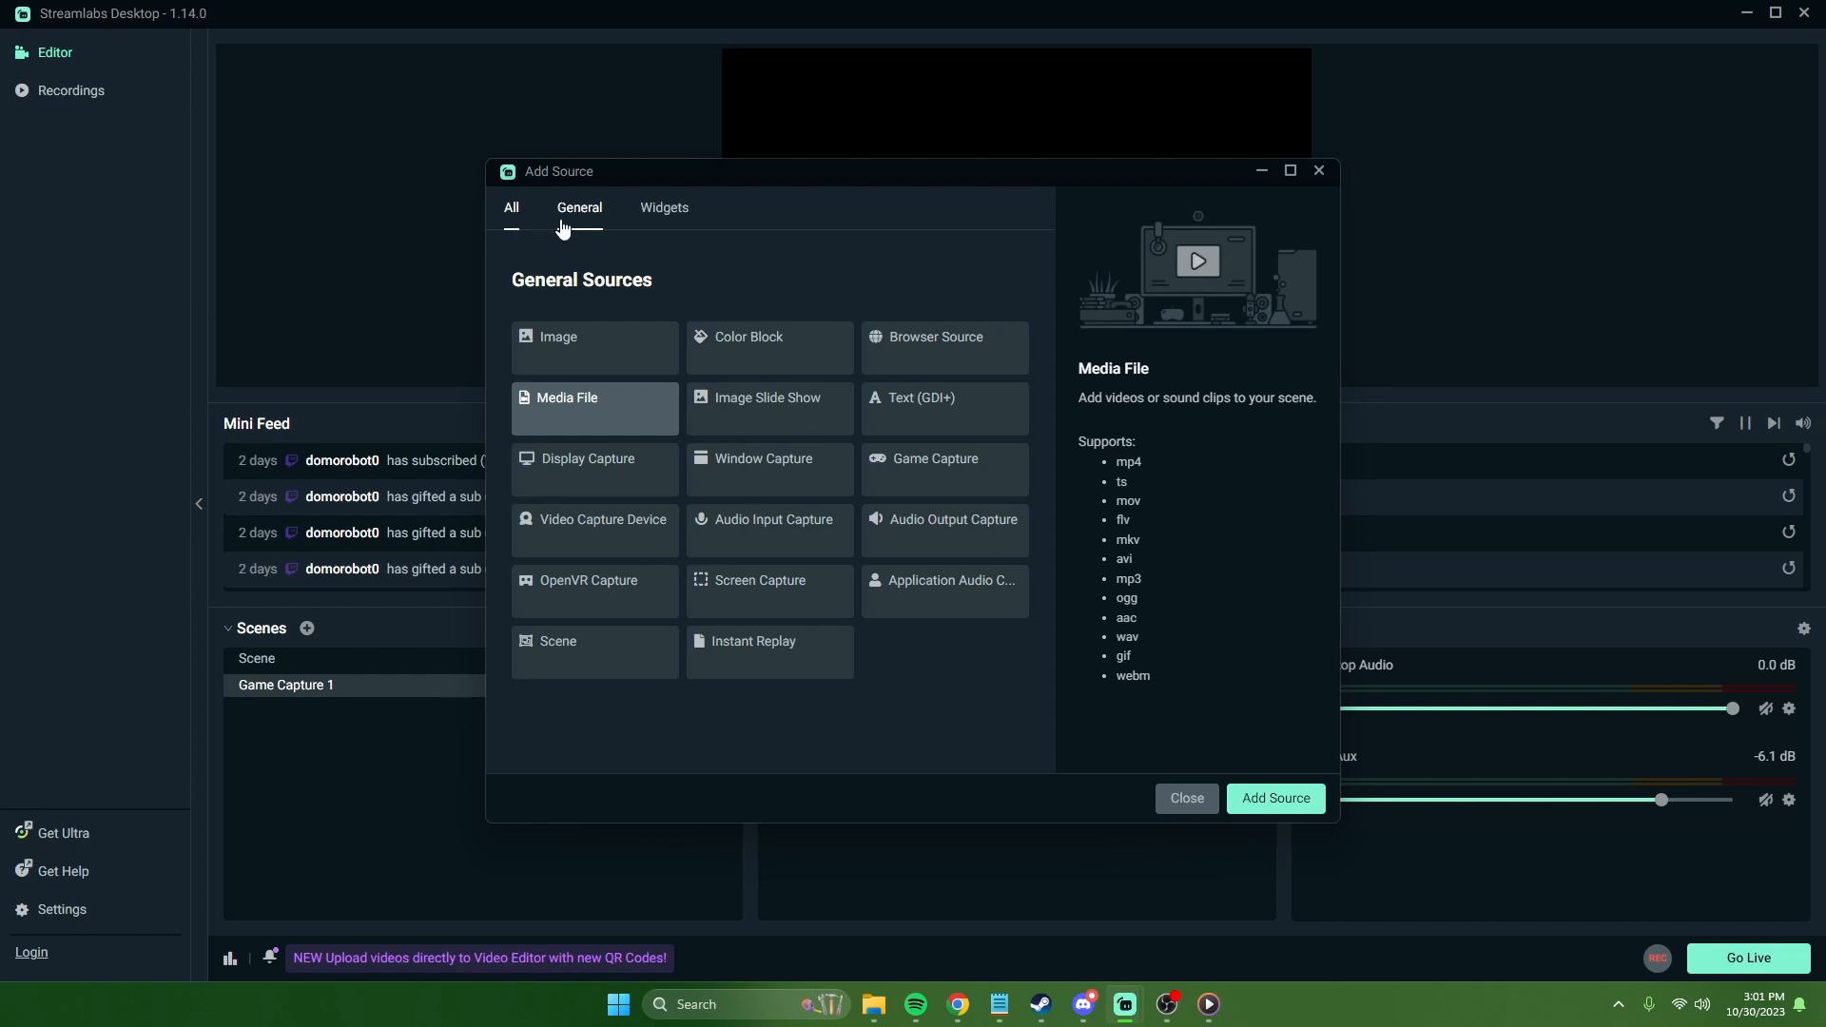
{"action": "left_click", "coordinate": [513, 211]}
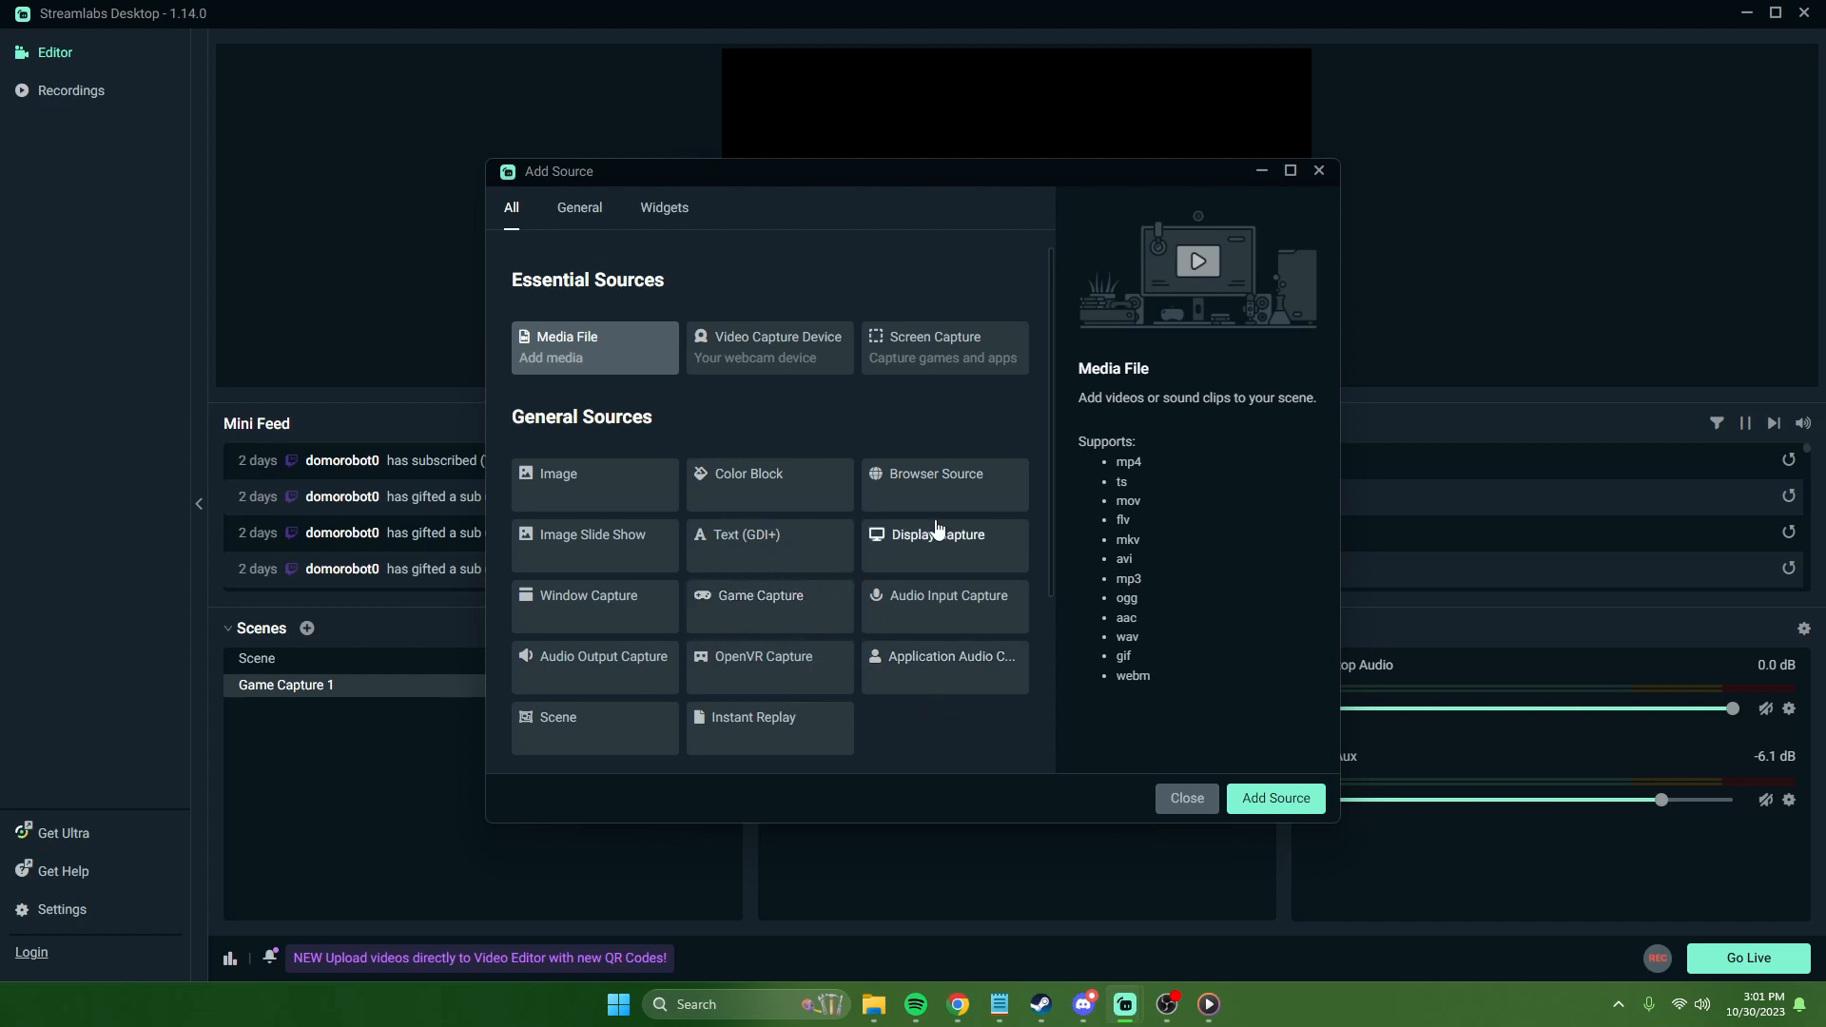
{"action": "key", "text": "ctrl"}
{"action": "key", "text": "ctrl"}
{"action": "key", "text": "Escape"}
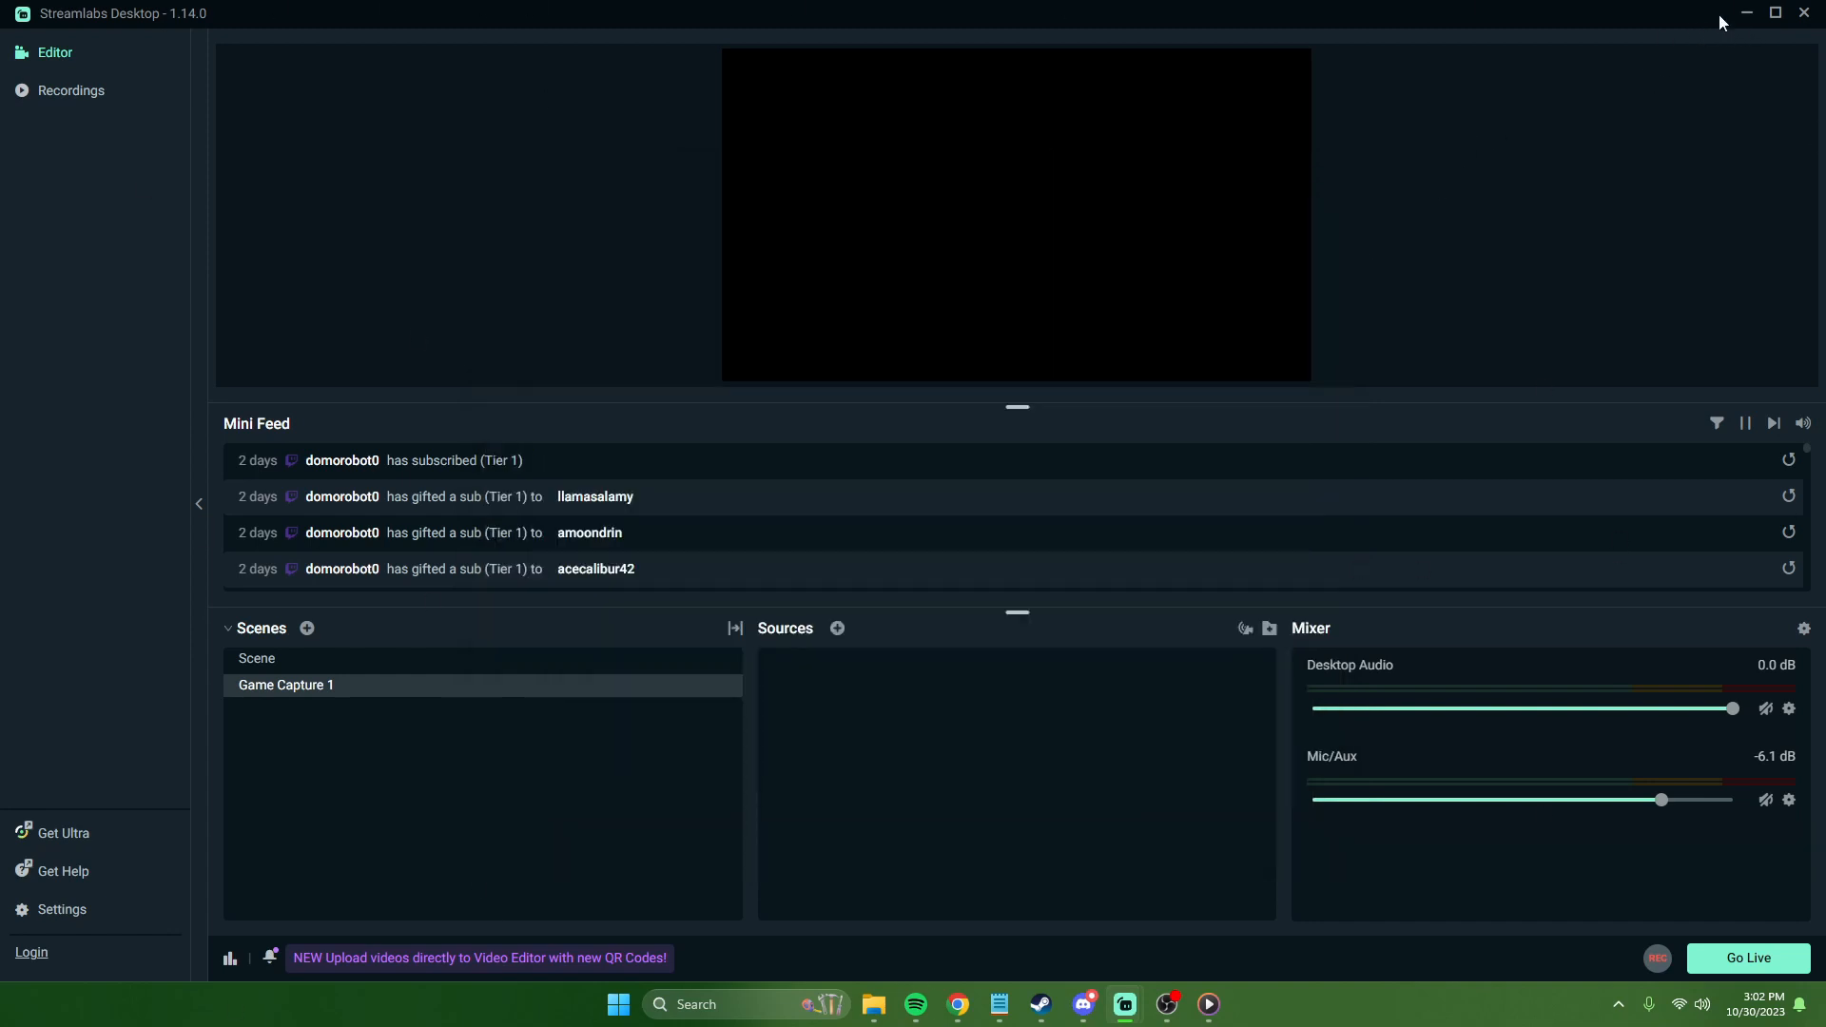
Step: Bring the hidden Add Source window back in front of the main Streamlabs window
{"action": "left_click", "coordinate": [1747, 12]}
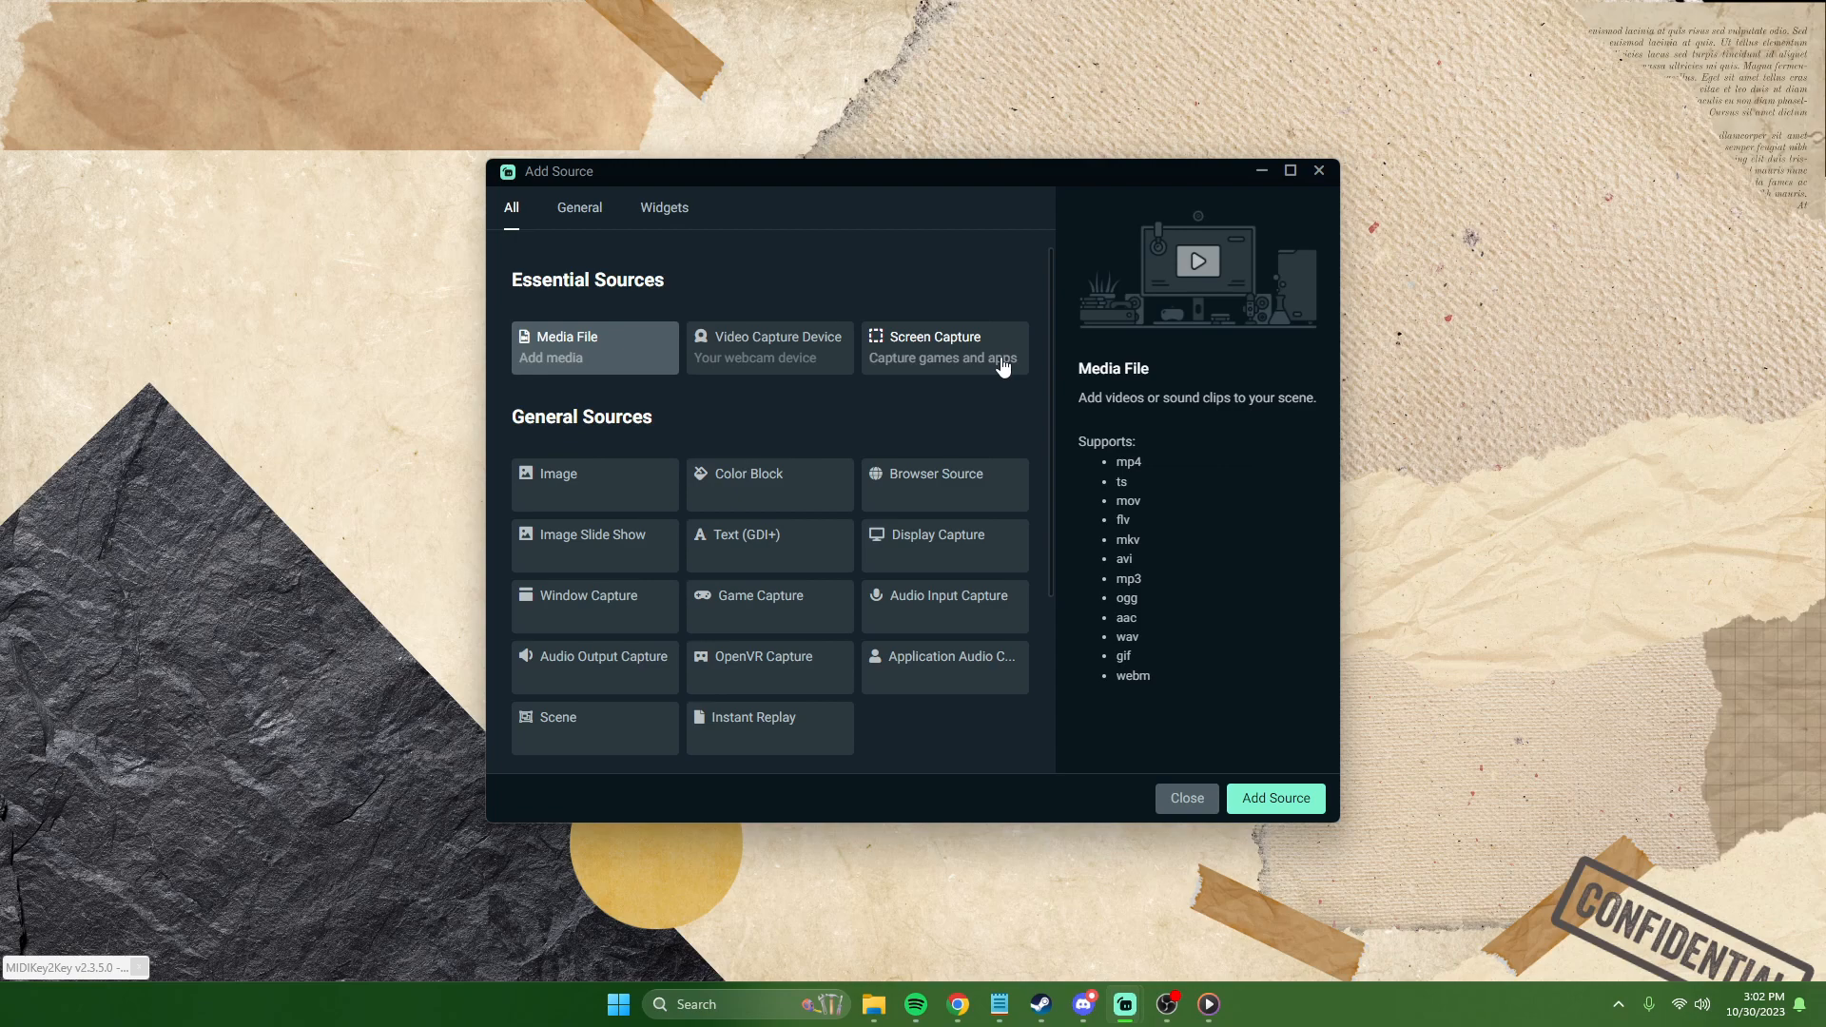
{"action": "mouse_move", "coordinate": [1125, 1000]}
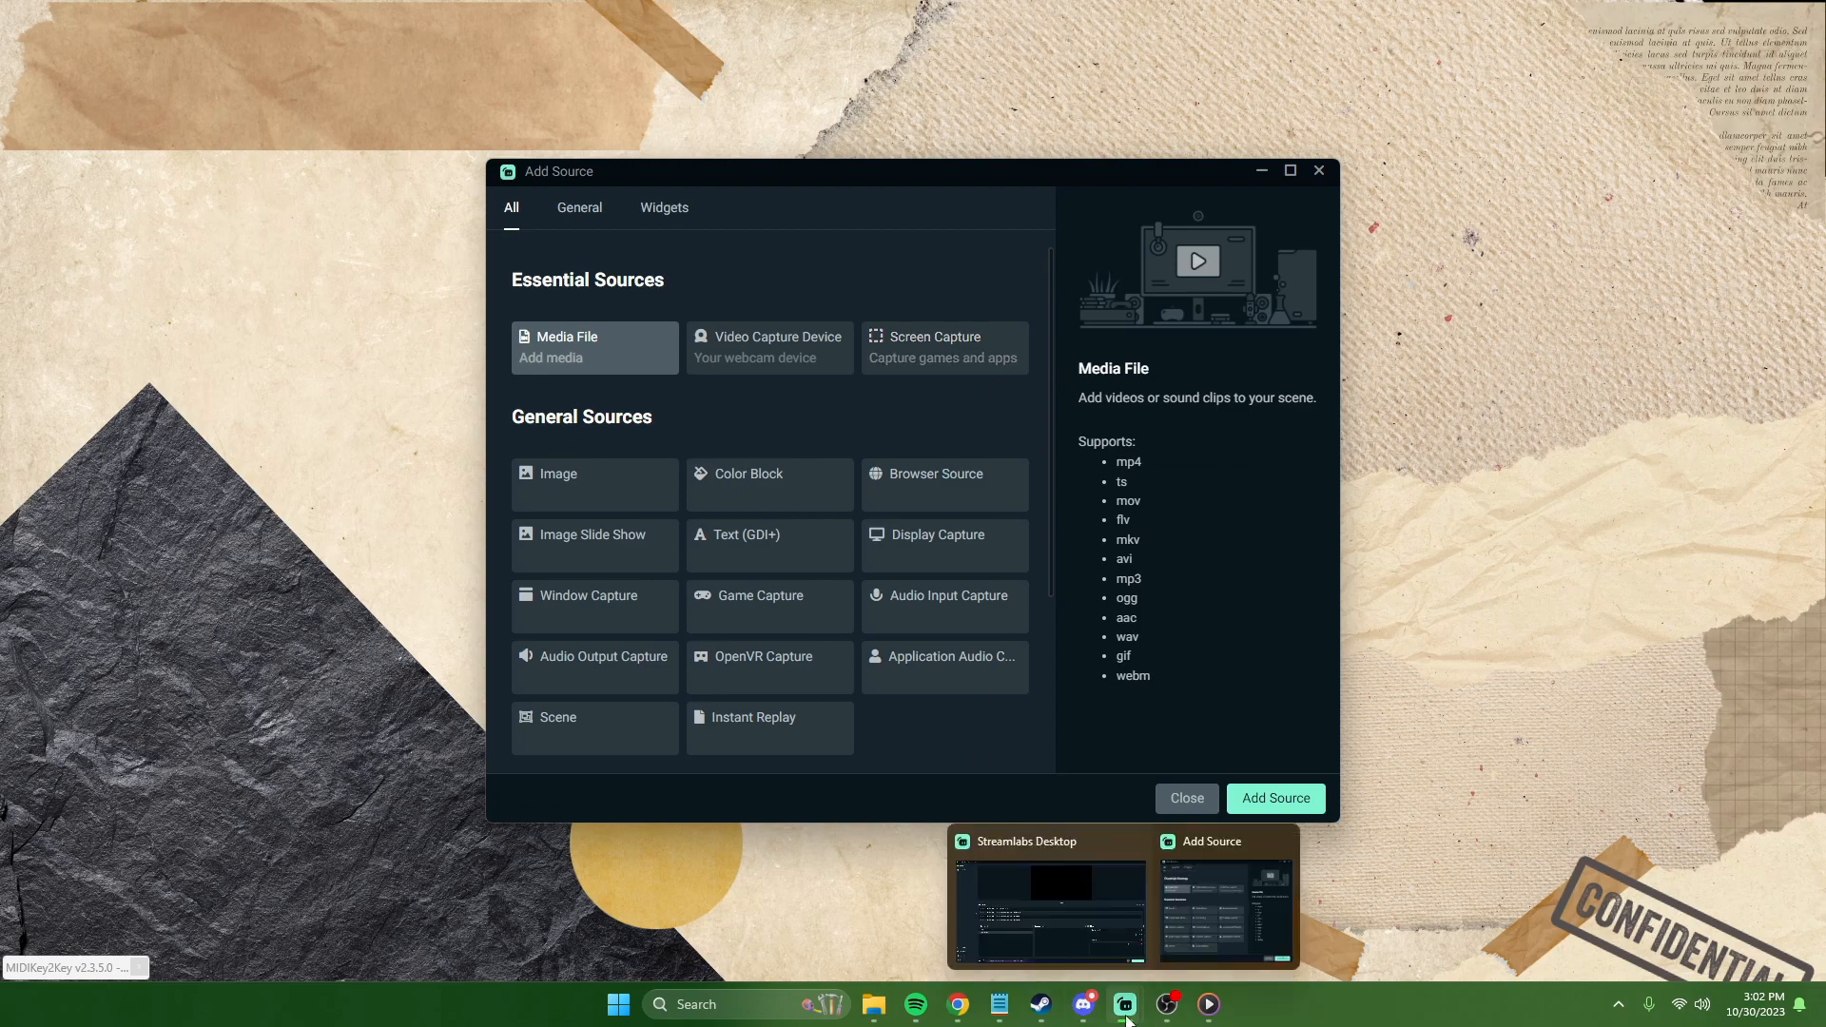
{"action": "left_click", "coordinate": [1082, 904]}
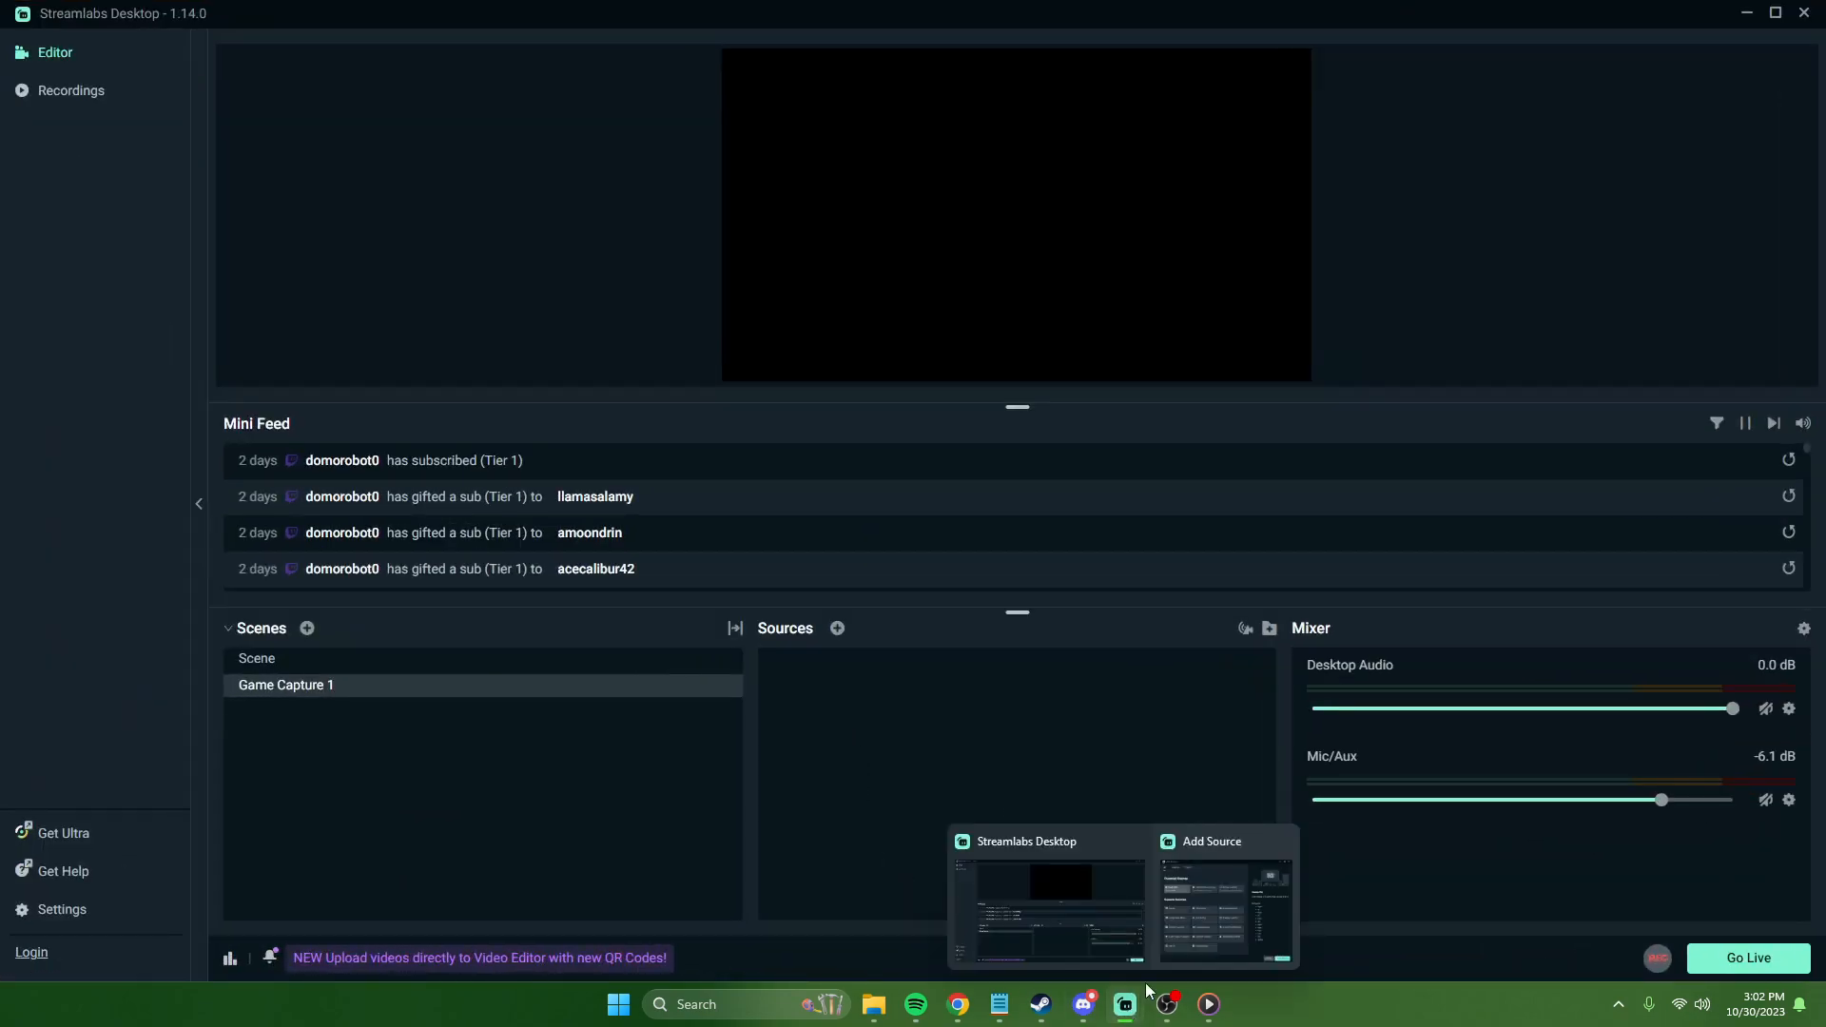
{"action": "left_click", "coordinate": [1226, 898]}
Step: Add a Game Capture source named "Bert" to the Game Capture 1 scene
{"action": "left_click", "coordinate": [751, 609]}
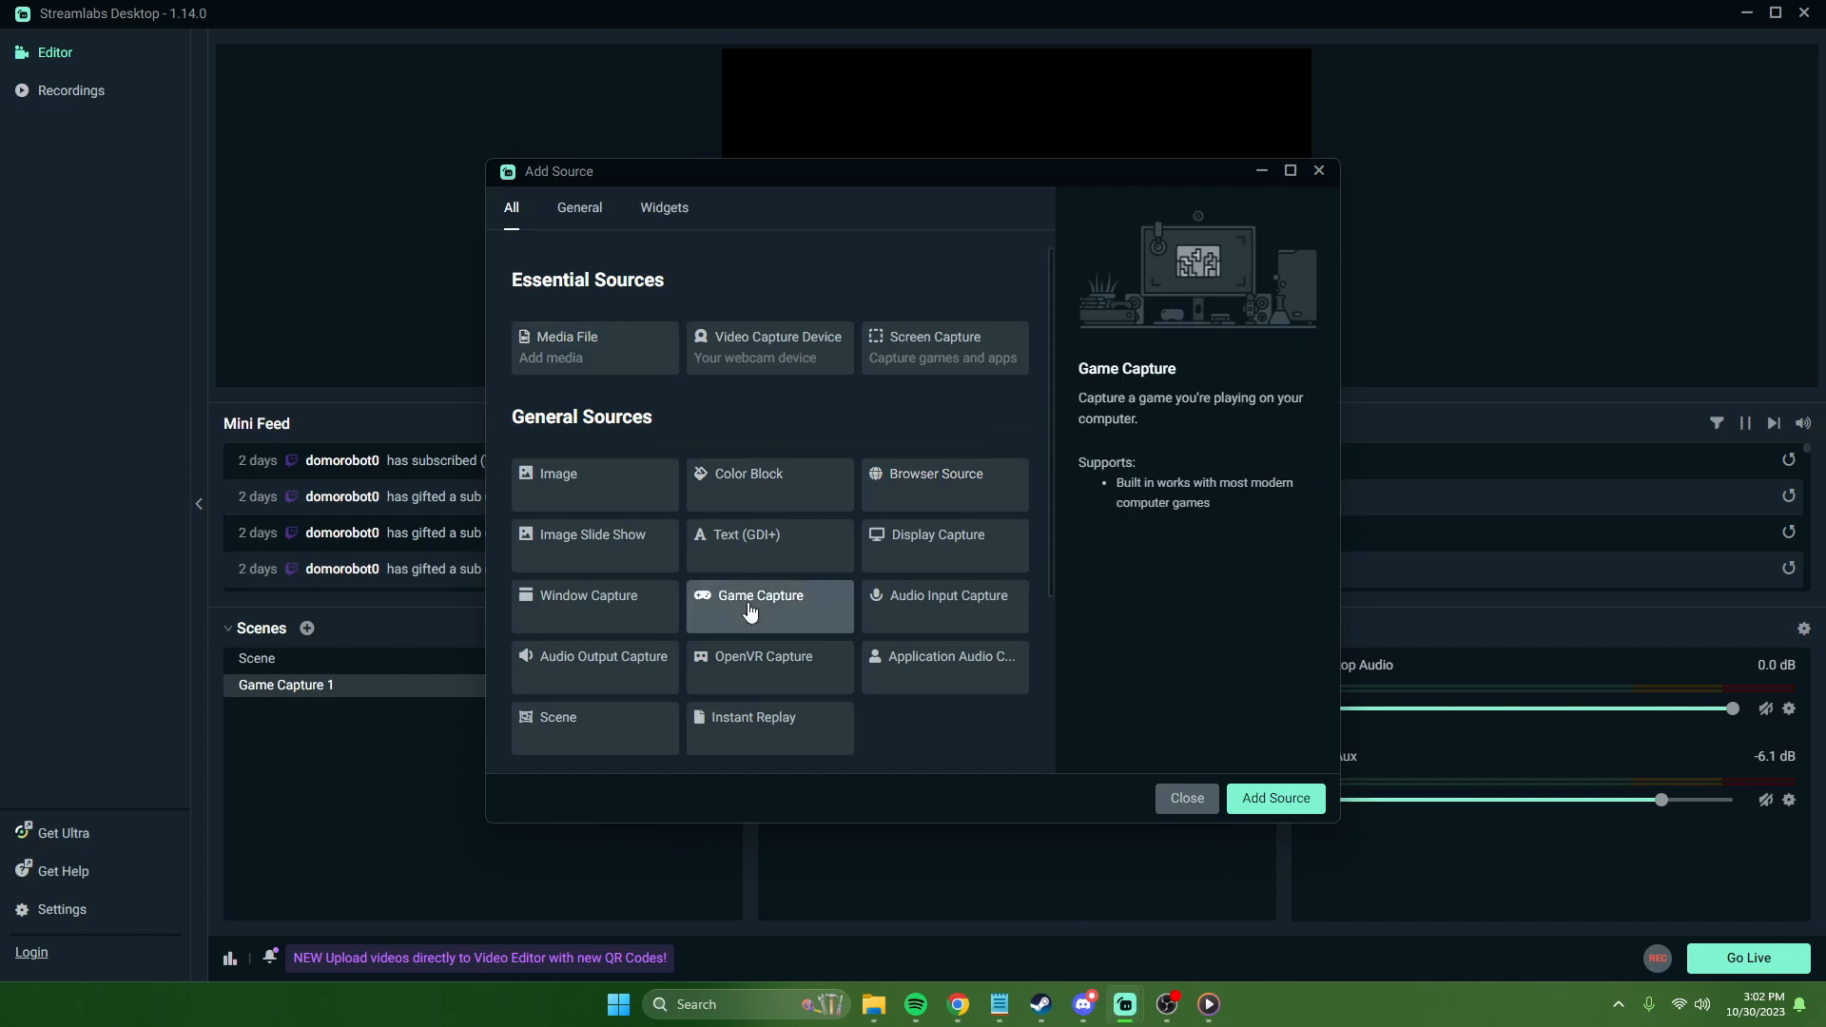
{"action": "left_click", "coordinate": [1276, 798]}
{"action": "left_click_drag", "start_coordinate": [796, 460], "coordinate": [613, 454]}
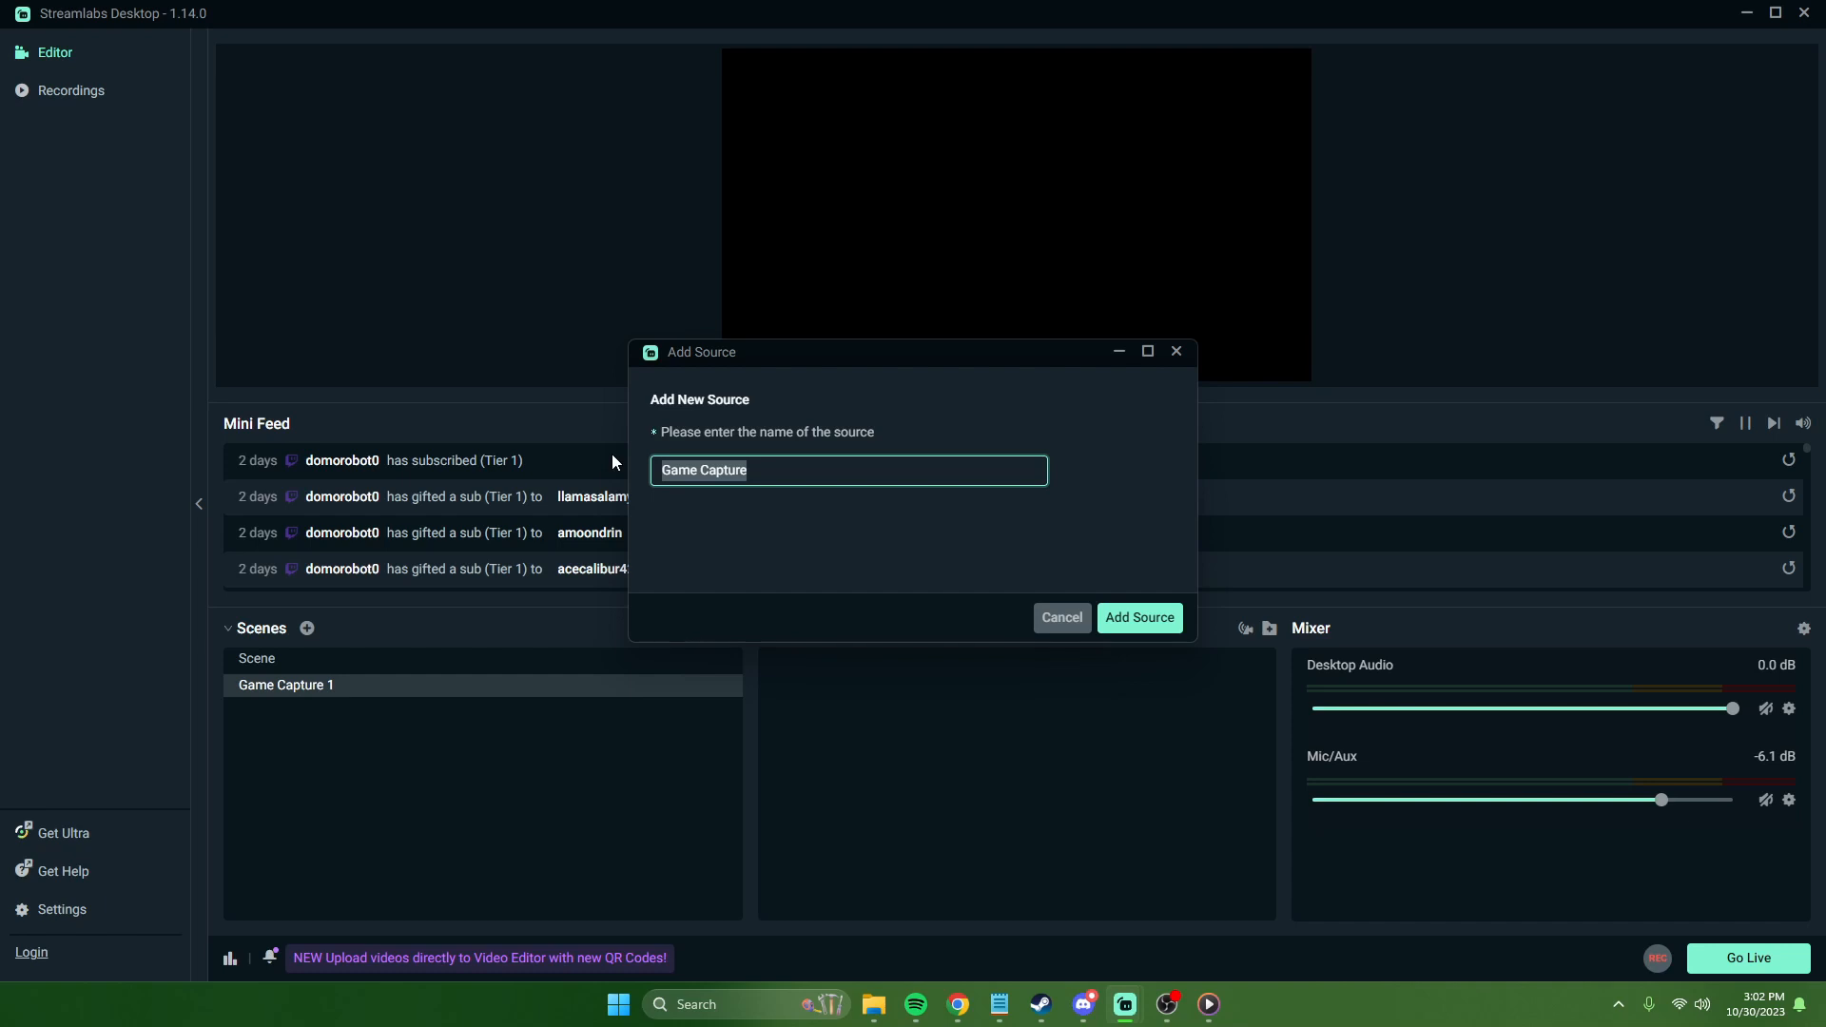
{"action": "type", "text": "Bert"}
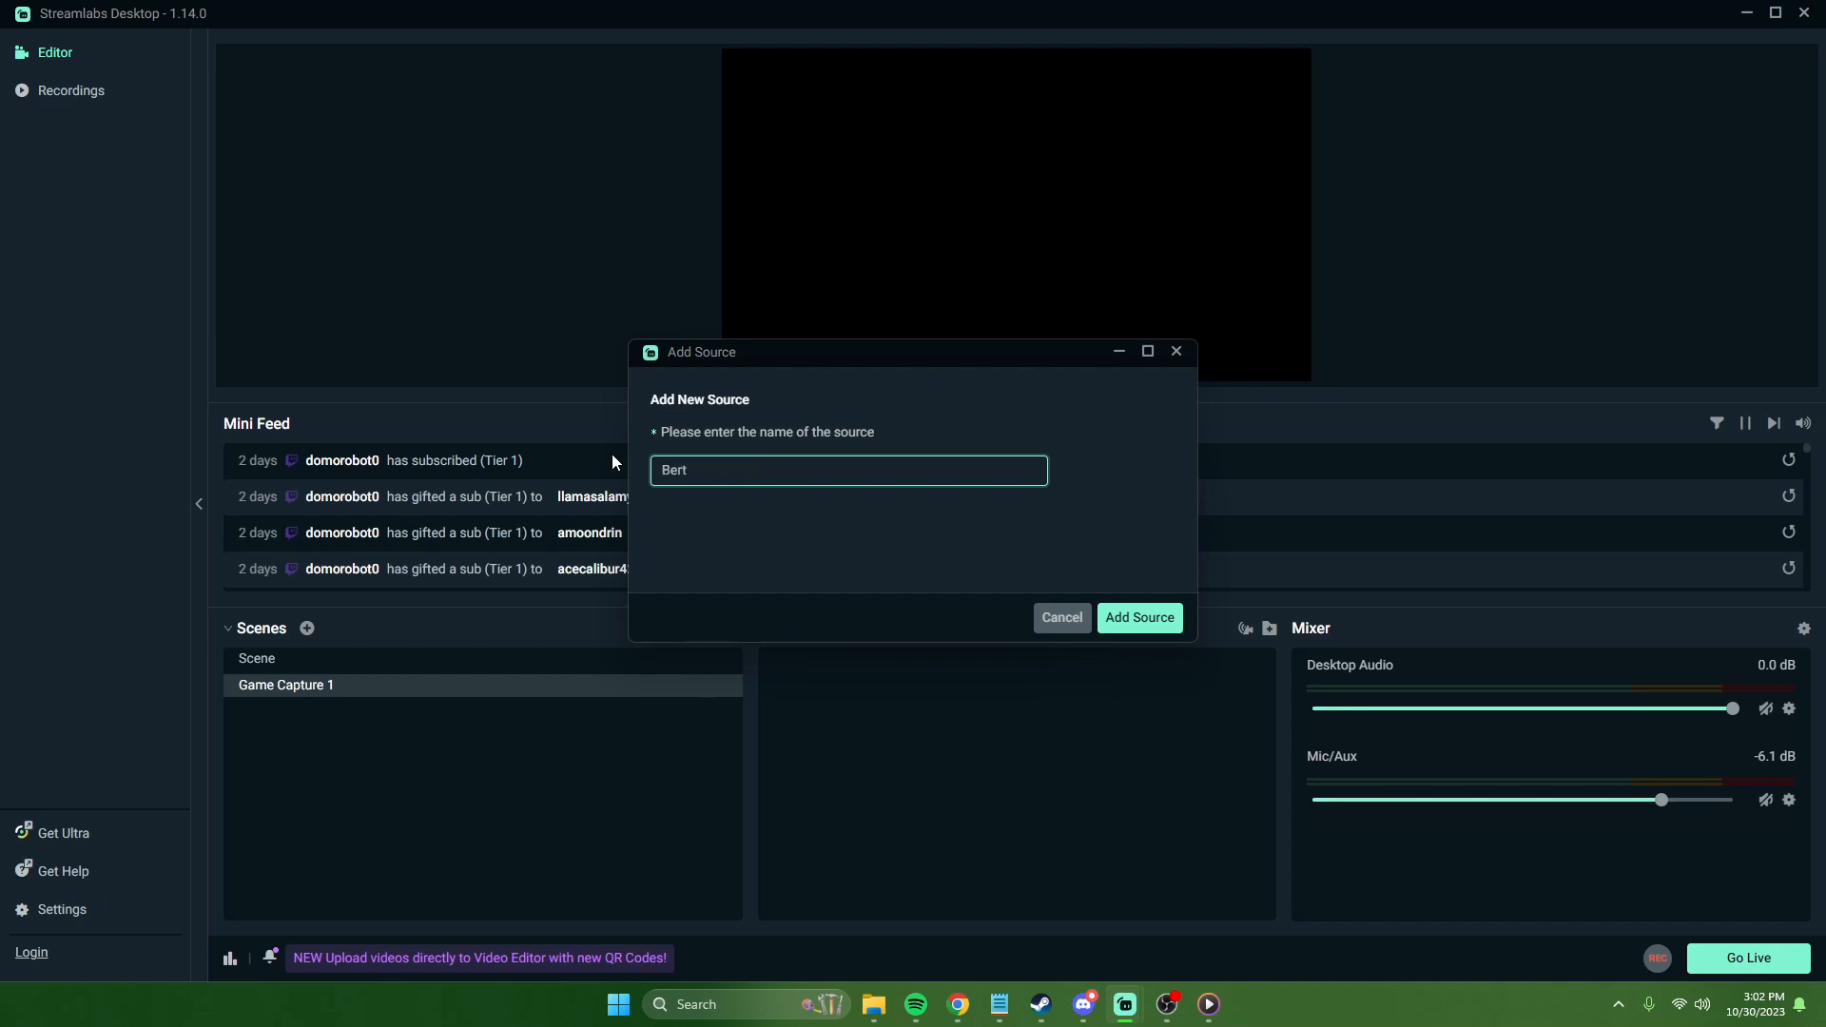
{"action": "left_click", "coordinate": [1146, 621]}
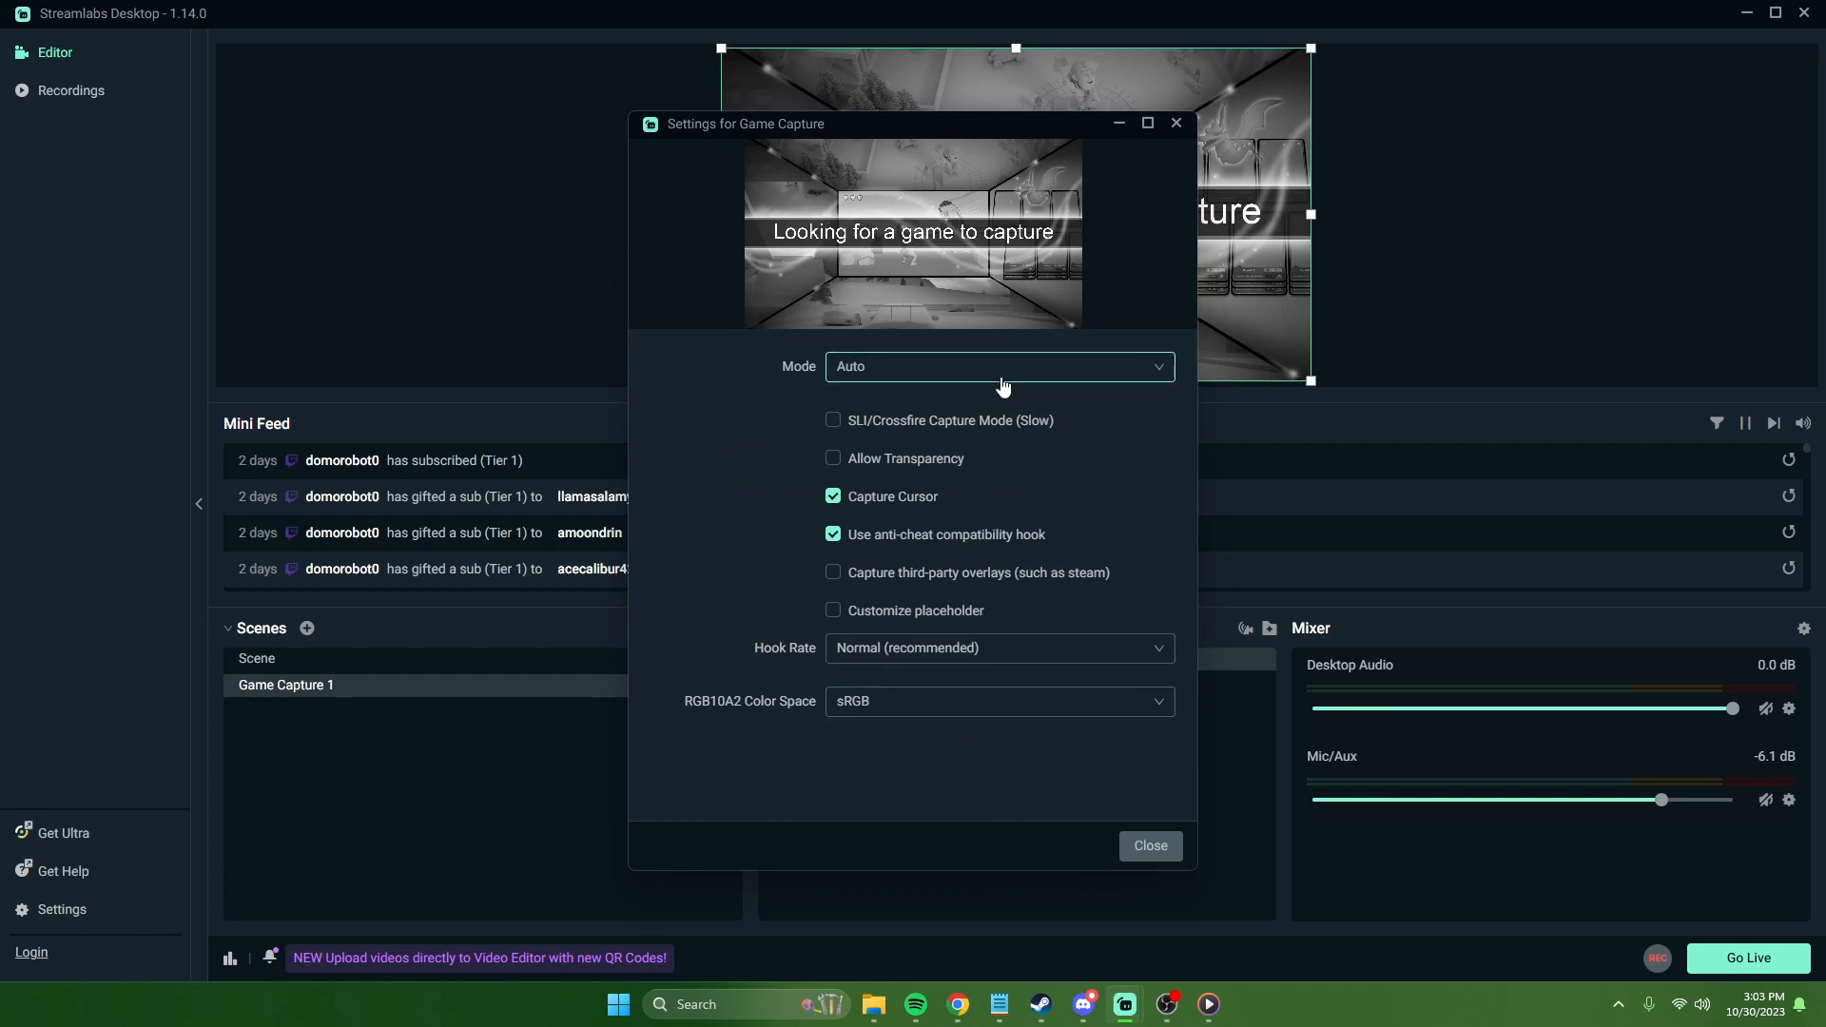
Step: Set the game capture's mode to Capture specific window and check the windows available for capture
{"action": "left_click", "coordinate": [906, 371]}
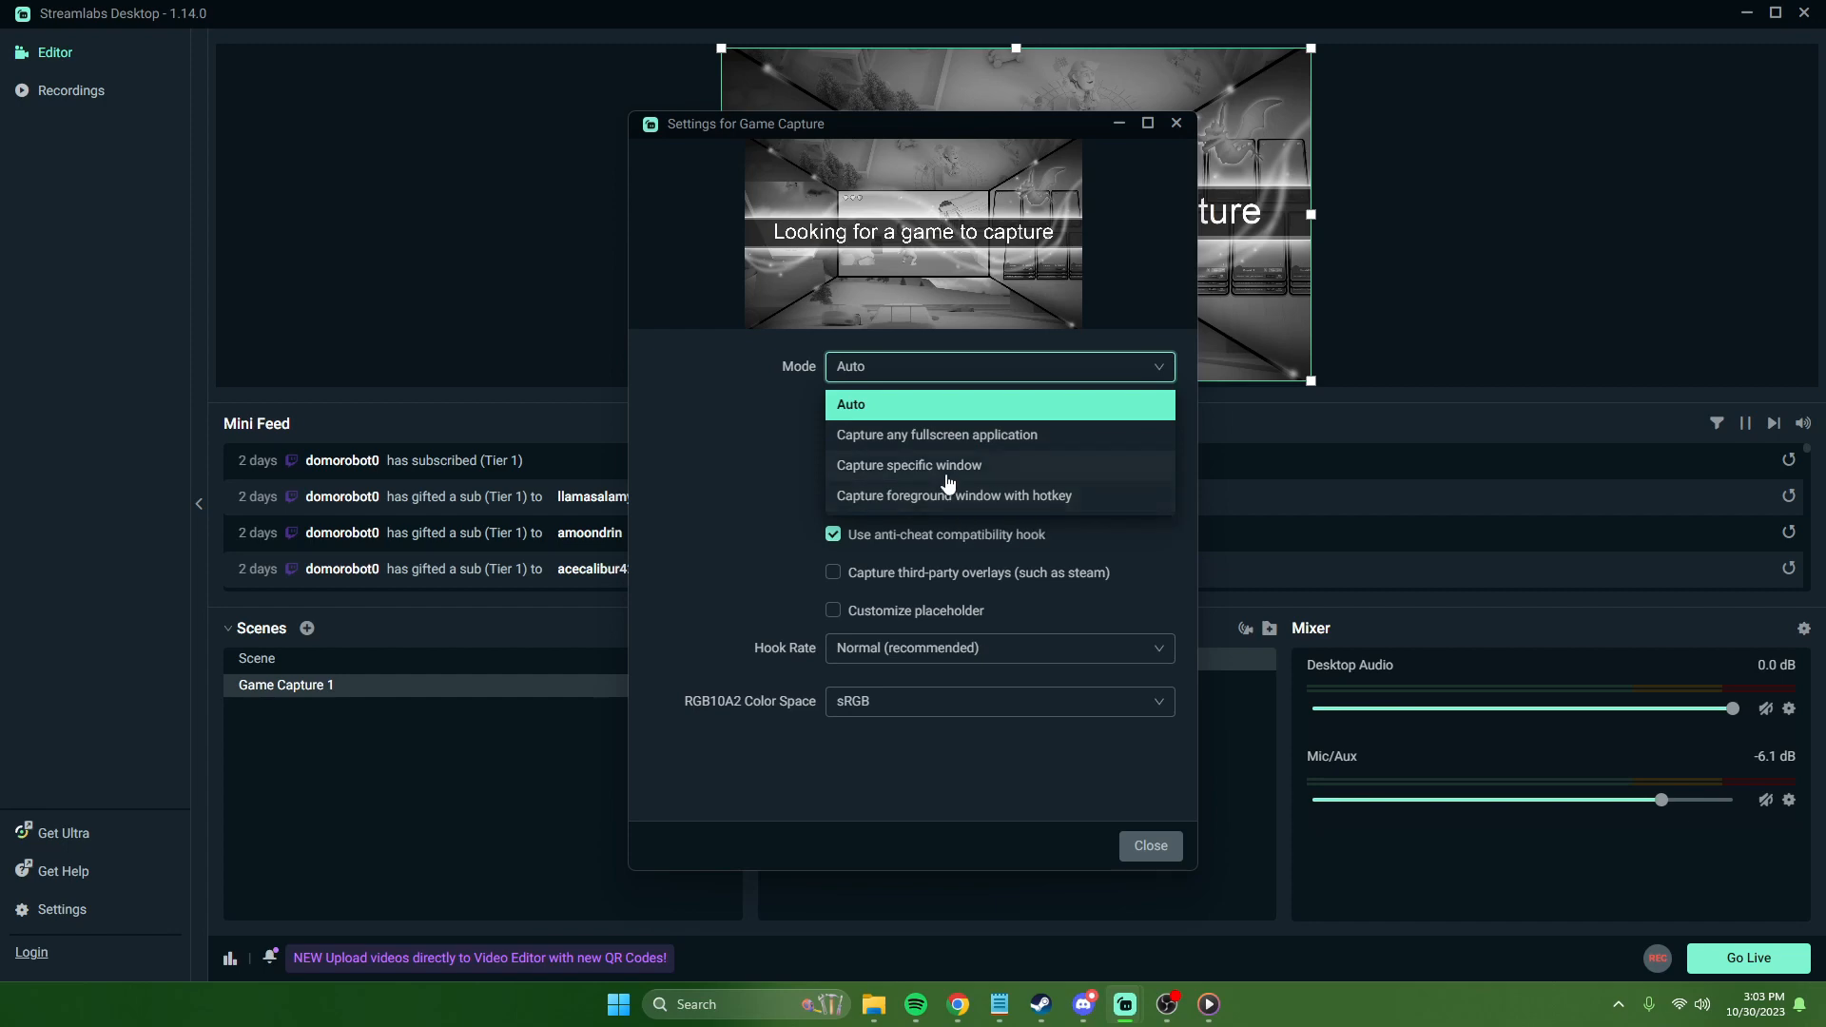
{"action": "left_click", "coordinate": [946, 466]}
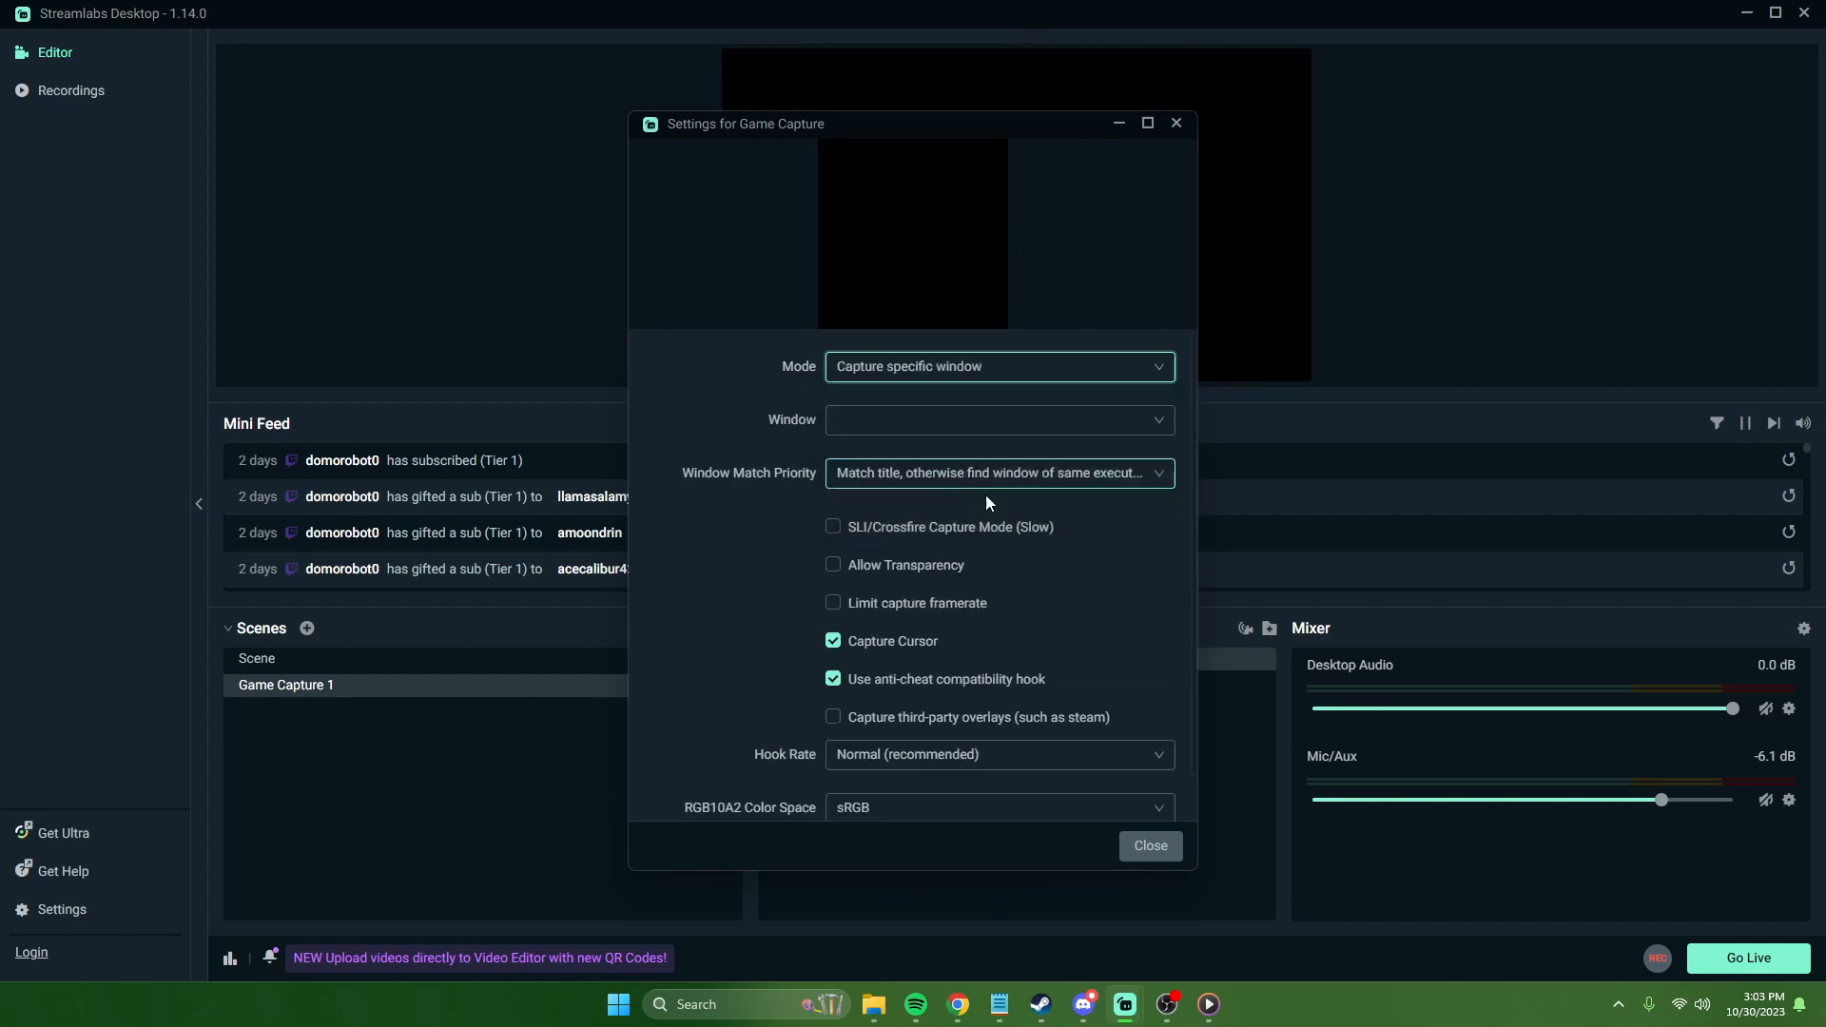
{"action": "left_click", "coordinate": [1160, 422]}
{"action": "scroll", "coordinate": [1010, 533], "scroll_direction": "down", "scroll_amount": 1}
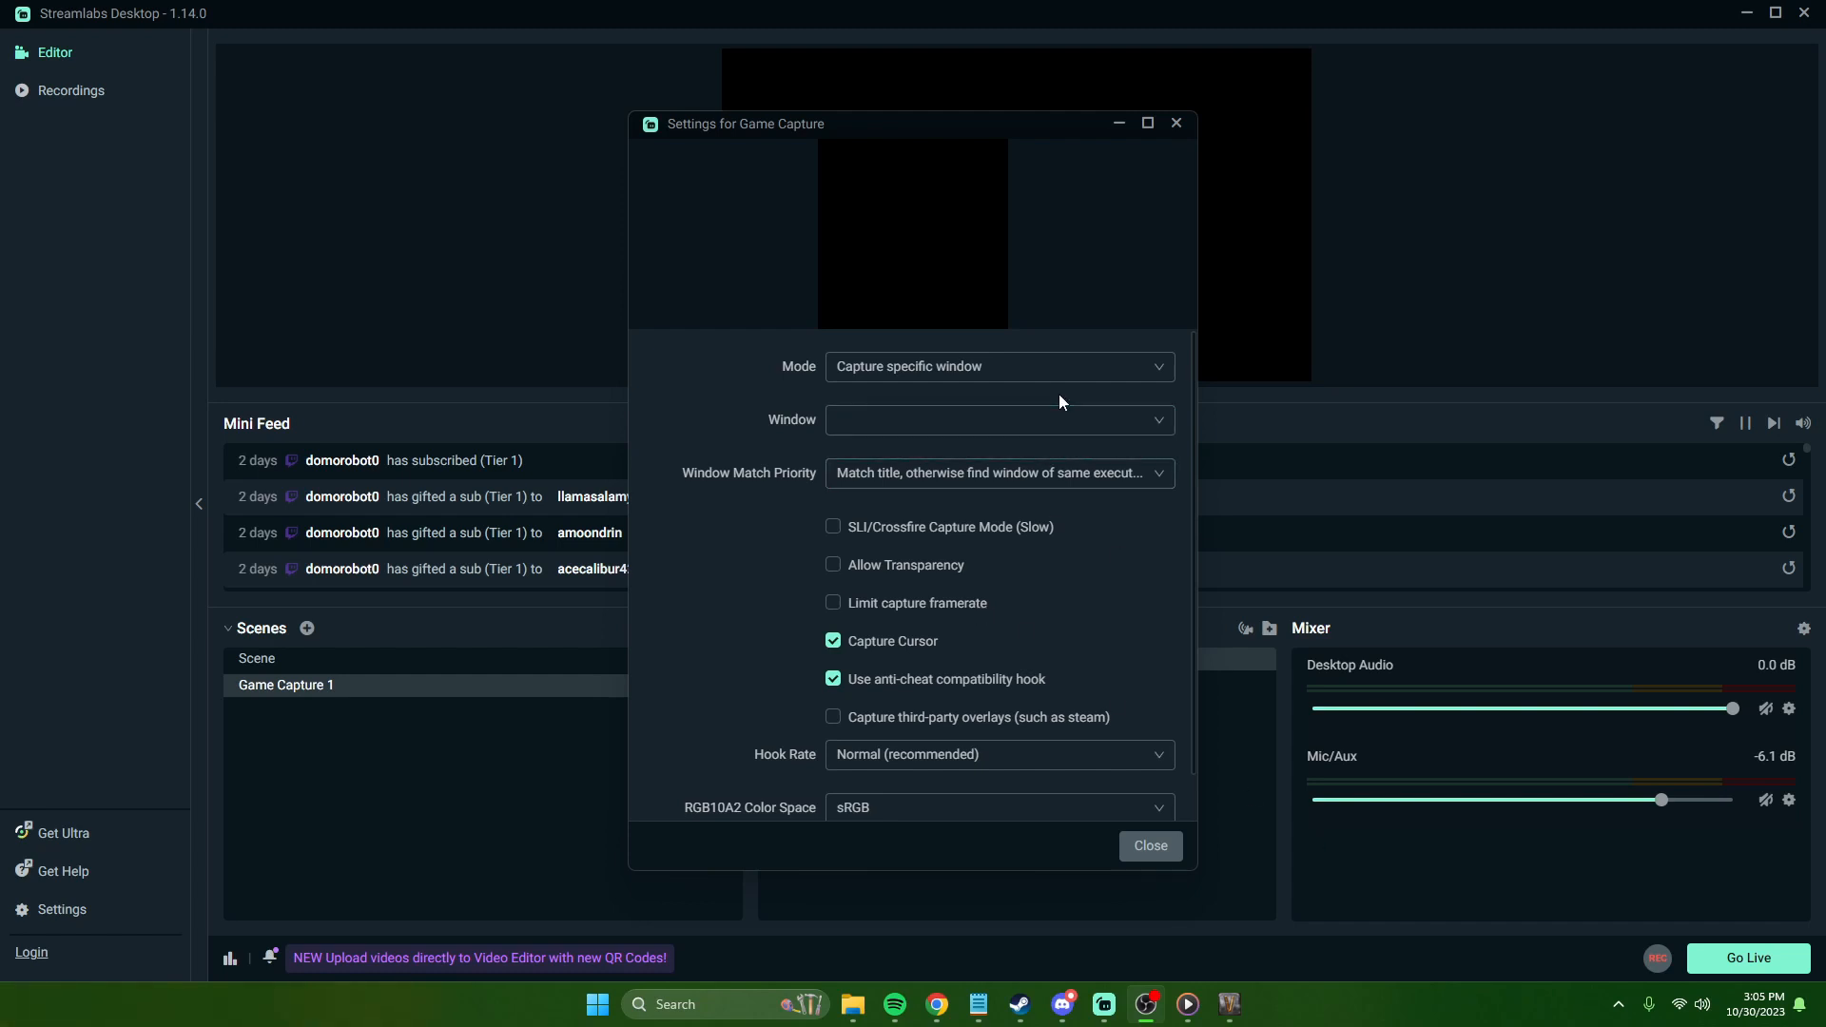
Step: Choose [valheim.exe]: Valheim as the window to capture, look over the remaining capture options, and close the source settings
{"action": "left_click", "coordinate": [960, 374]}
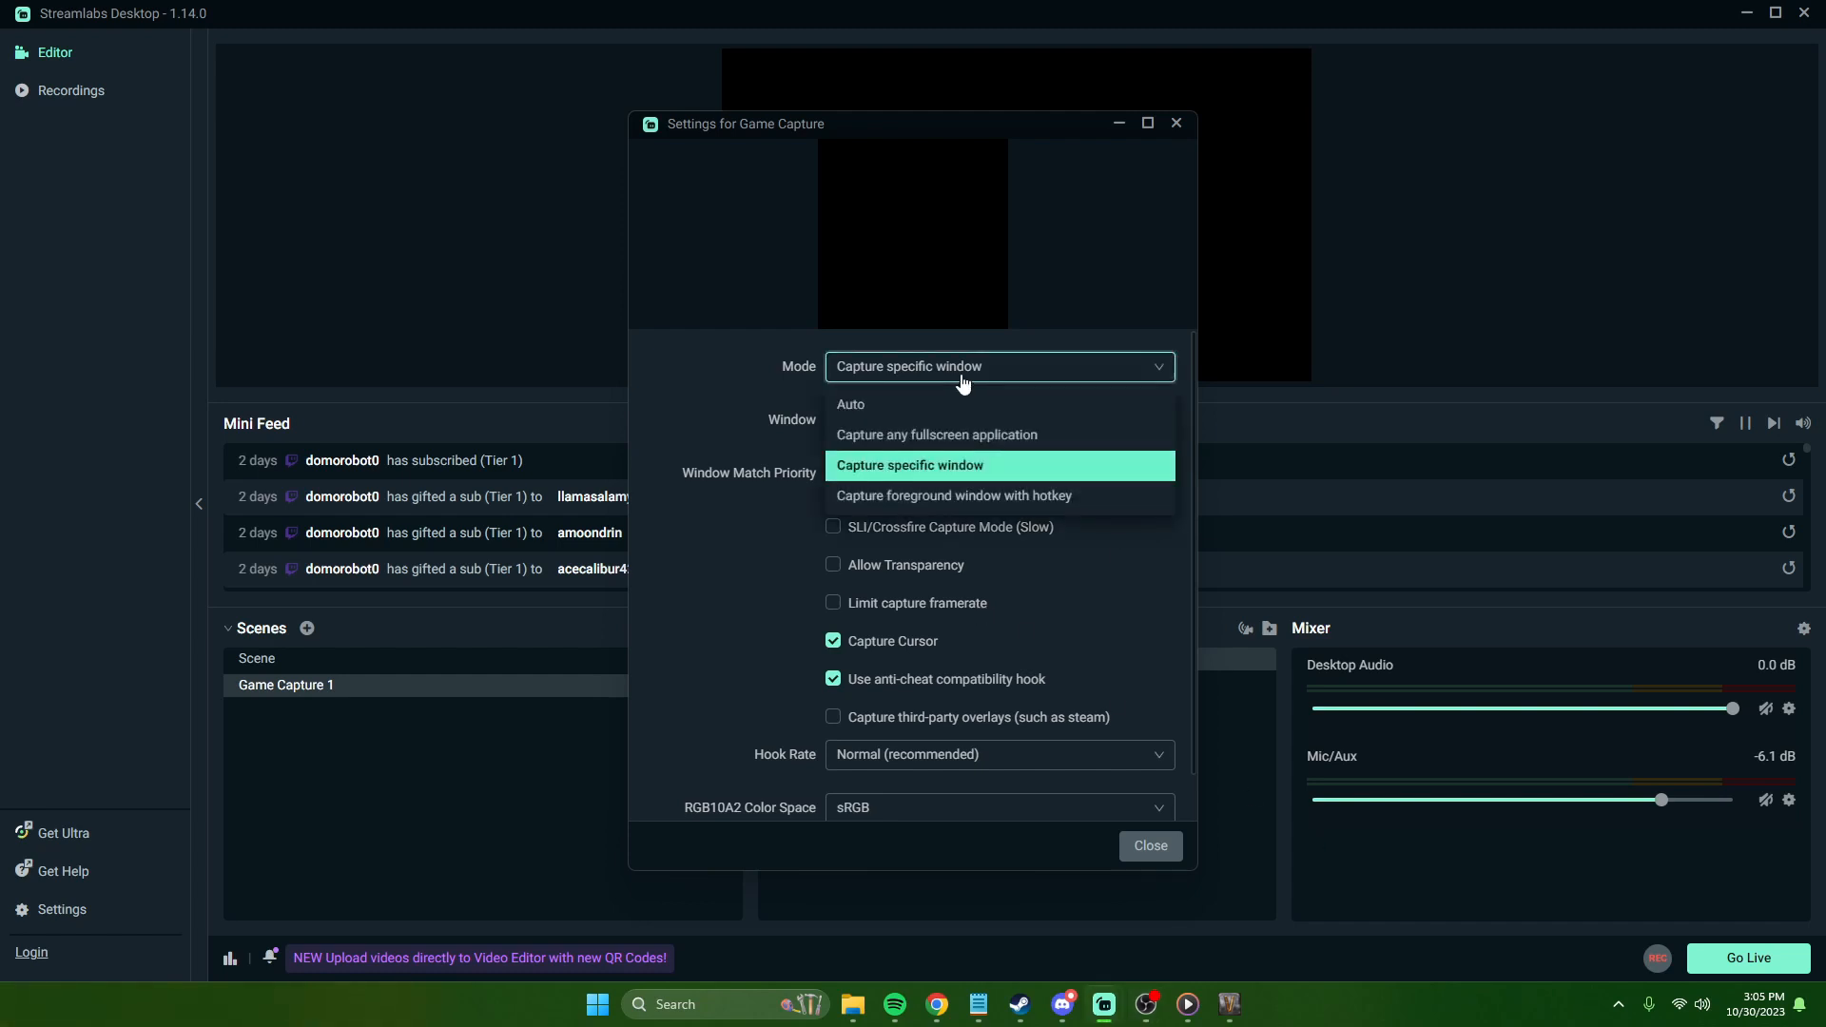
{"action": "left_click", "coordinate": [704, 402]}
{"action": "left_click", "coordinate": [1039, 427]}
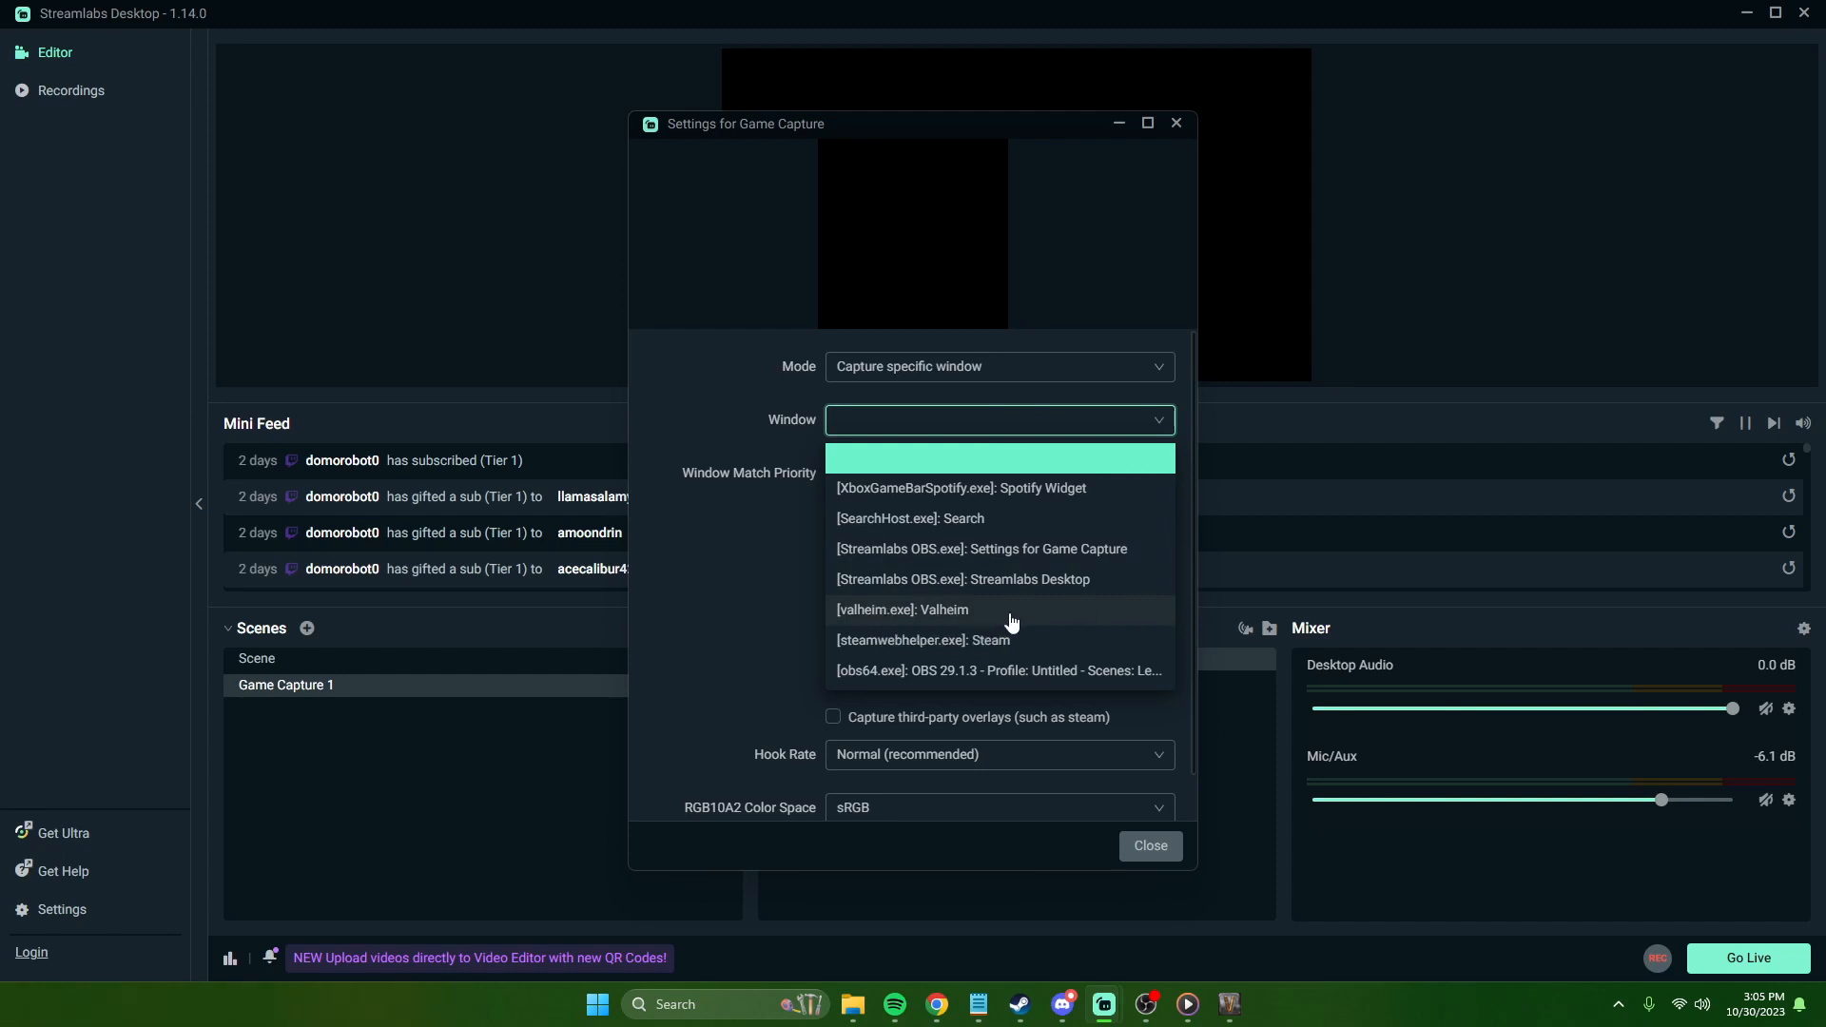
{"action": "left_click", "coordinate": [915, 618]}
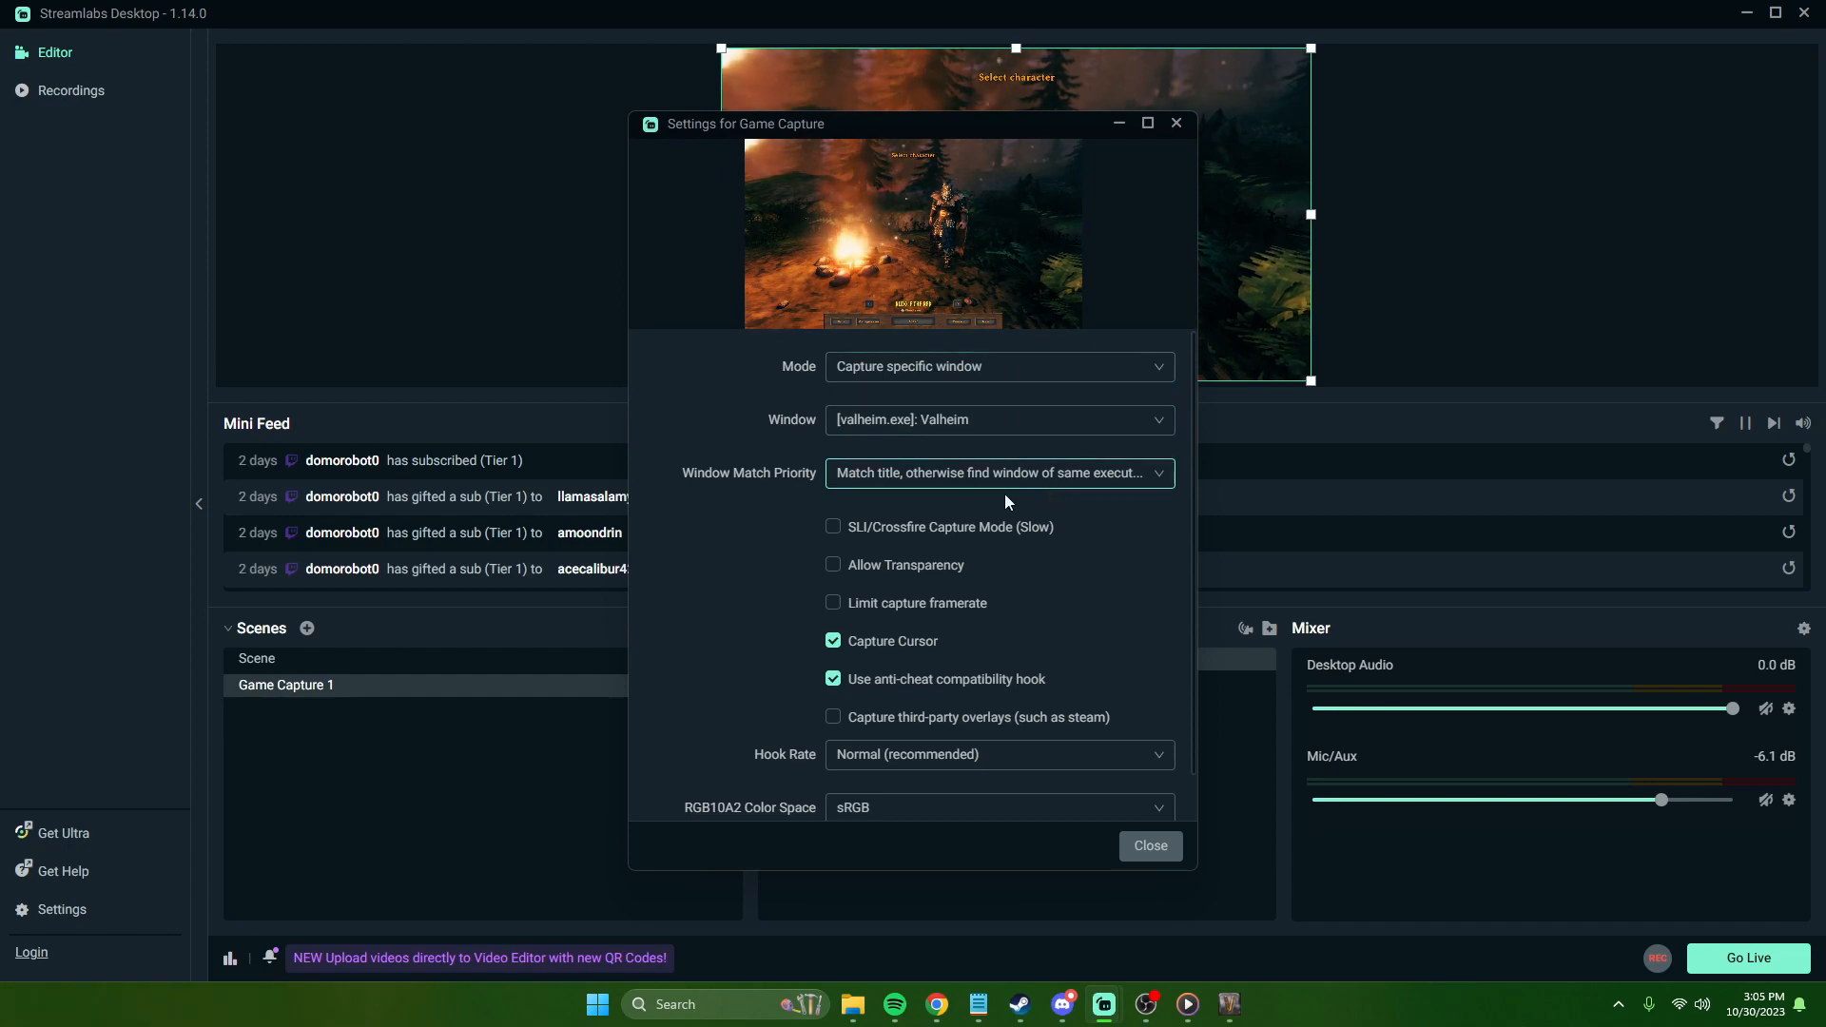
{"action": "scroll", "coordinate": [909, 550], "scroll_direction": "down", "scroll_amount": 1}
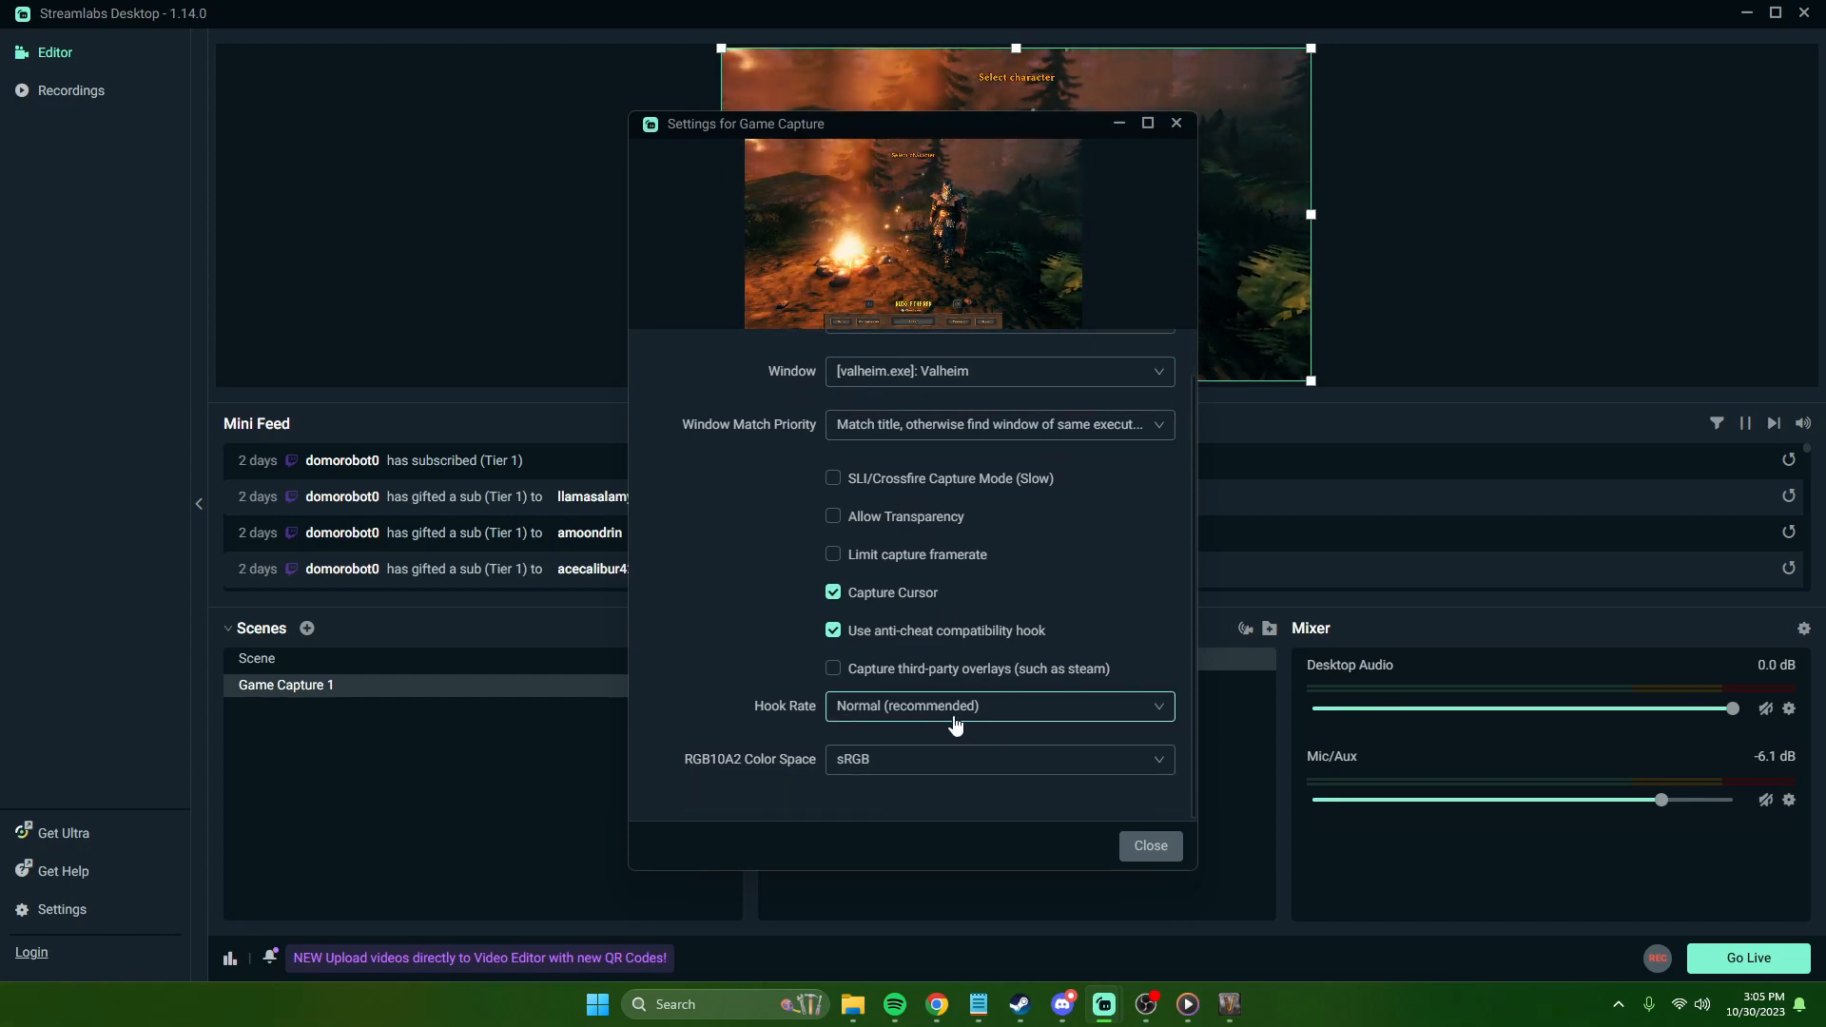
{"action": "left_click", "coordinate": [1149, 848]}
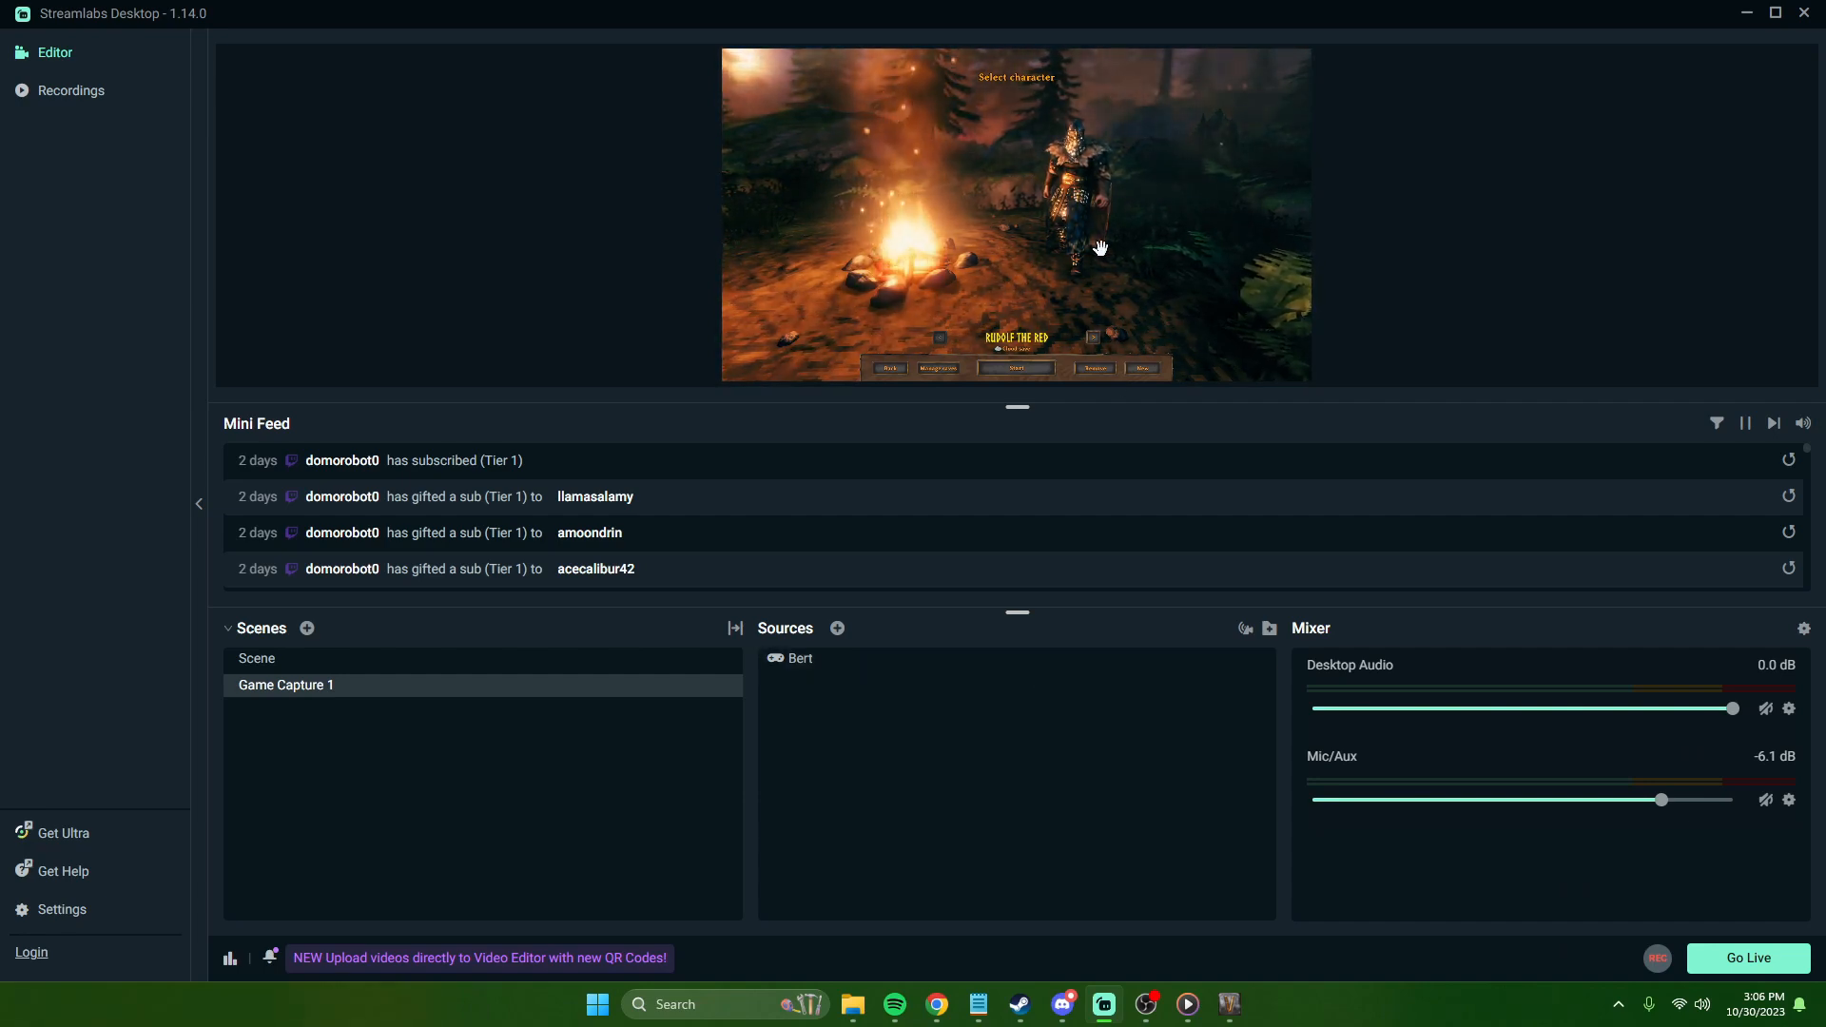
Step: Add an Audio Input Capture source named "Mic" to the Game Capture 1 scene
{"action": "left_click", "coordinate": [840, 634]}
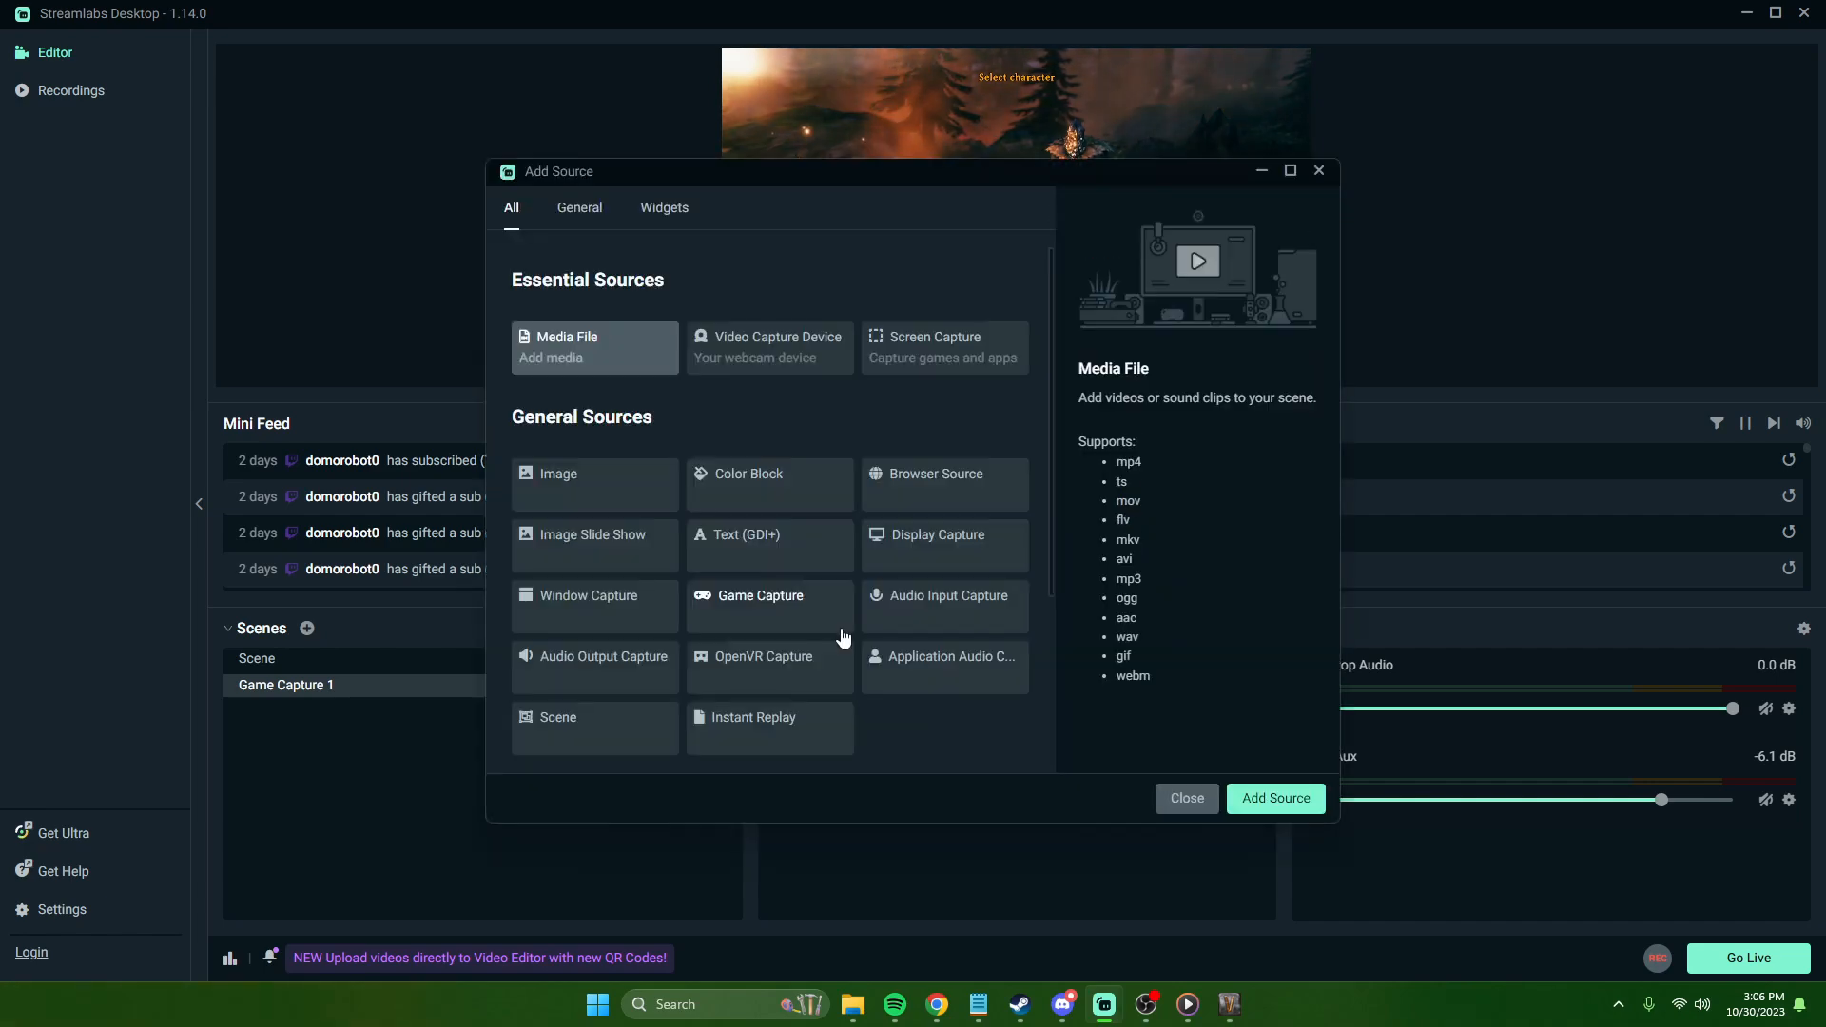
{"action": "left_click", "coordinate": [932, 617]}
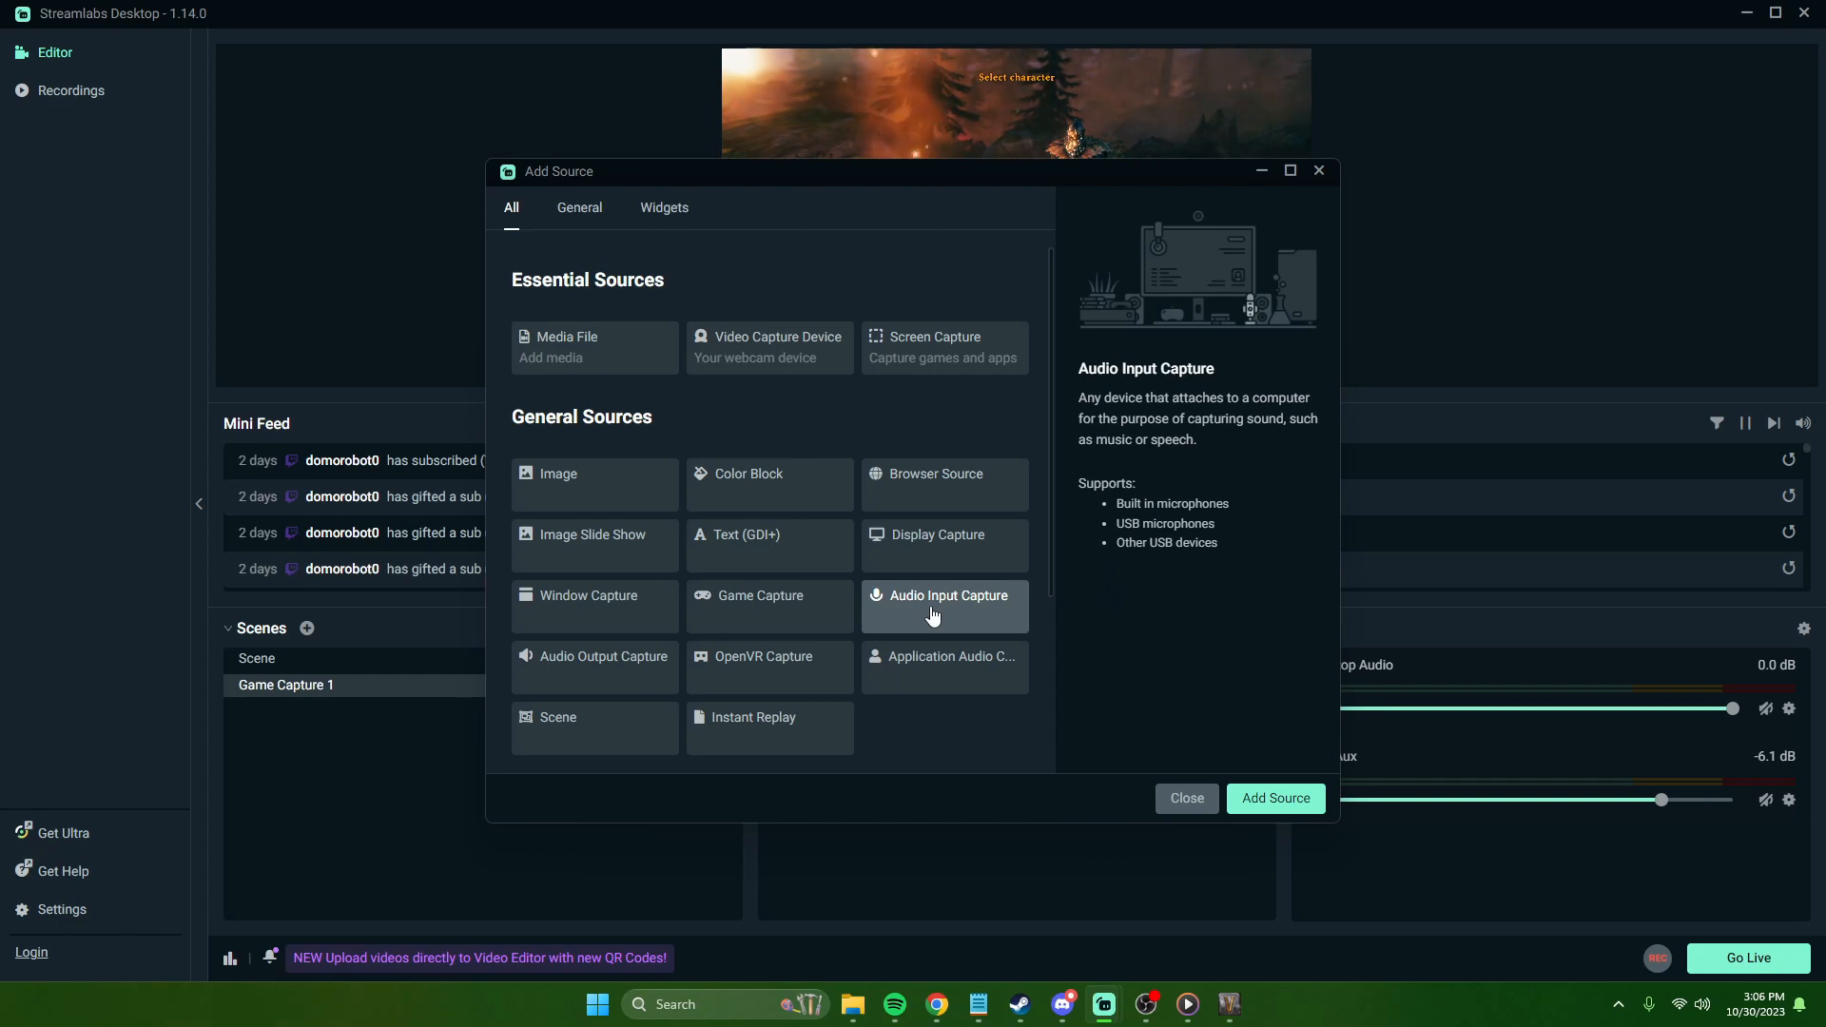
{"action": "left_click", "coordinate": [1275, 798]}
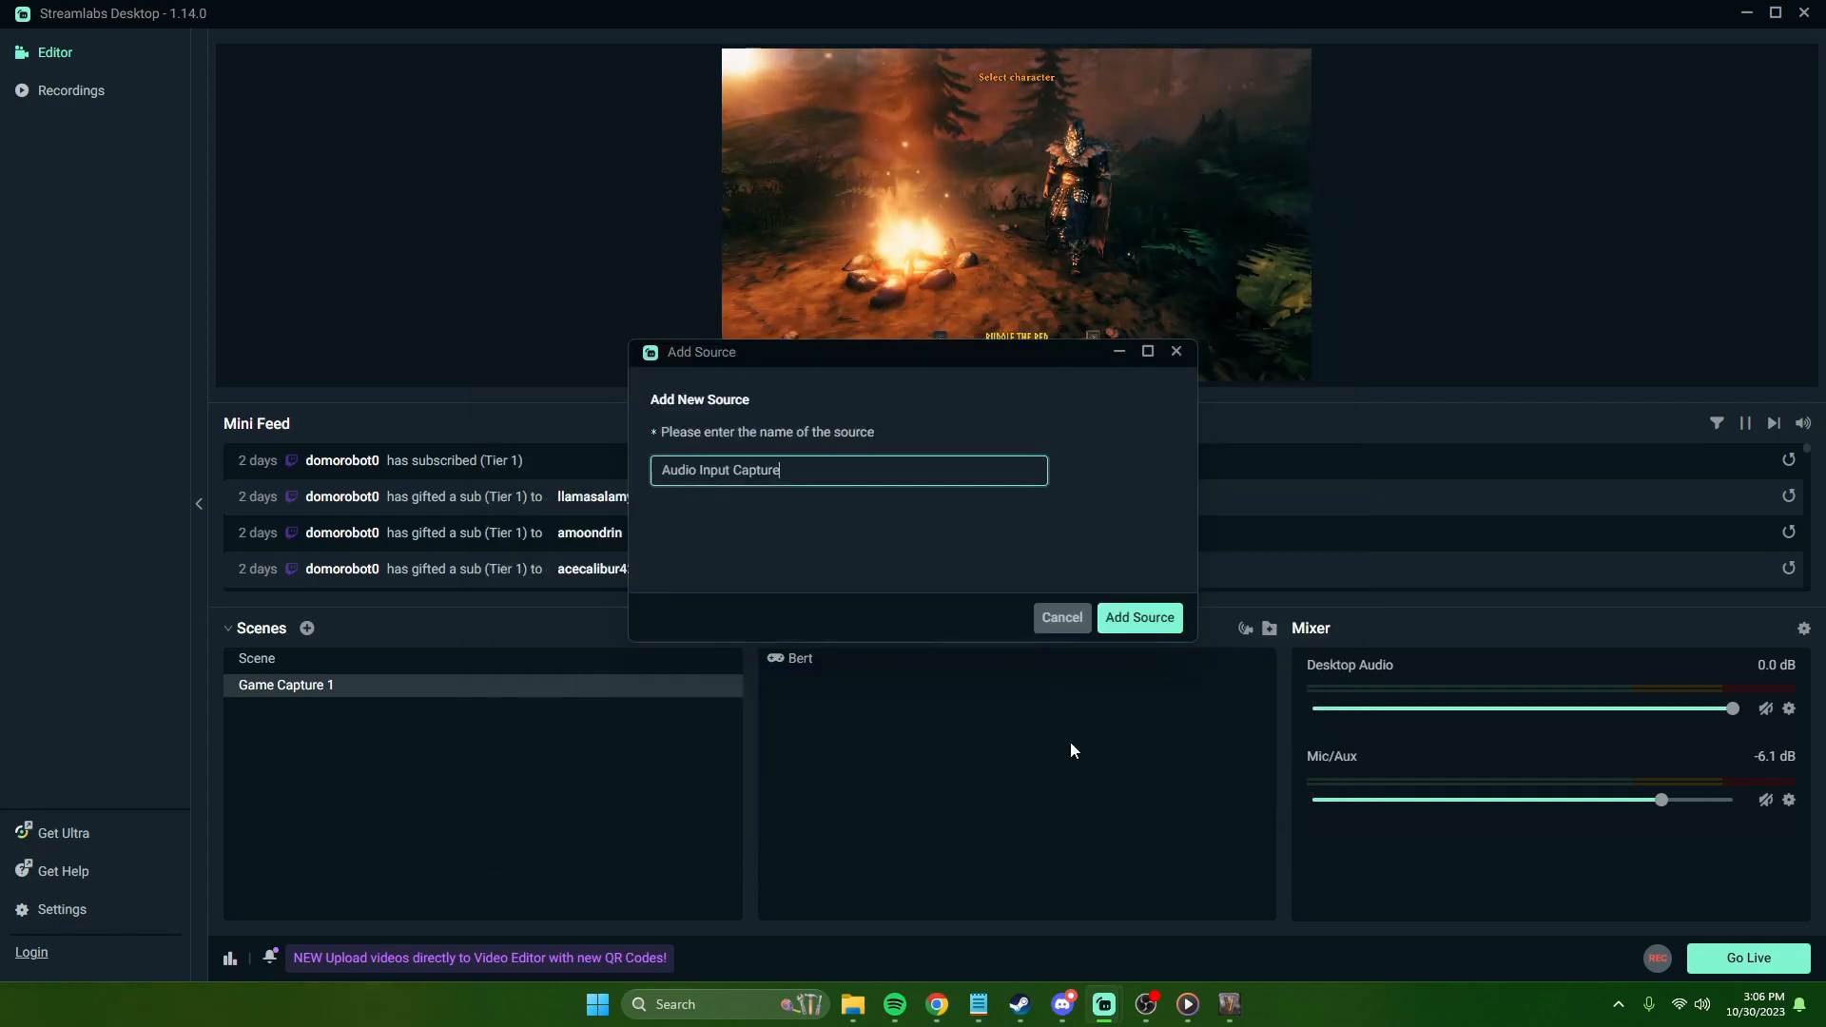
{"action": "left_click_drag", "start_coordinate": [865, 471], "coordinate": [636, 469]}
{"action": "type", "text": "Mic"}
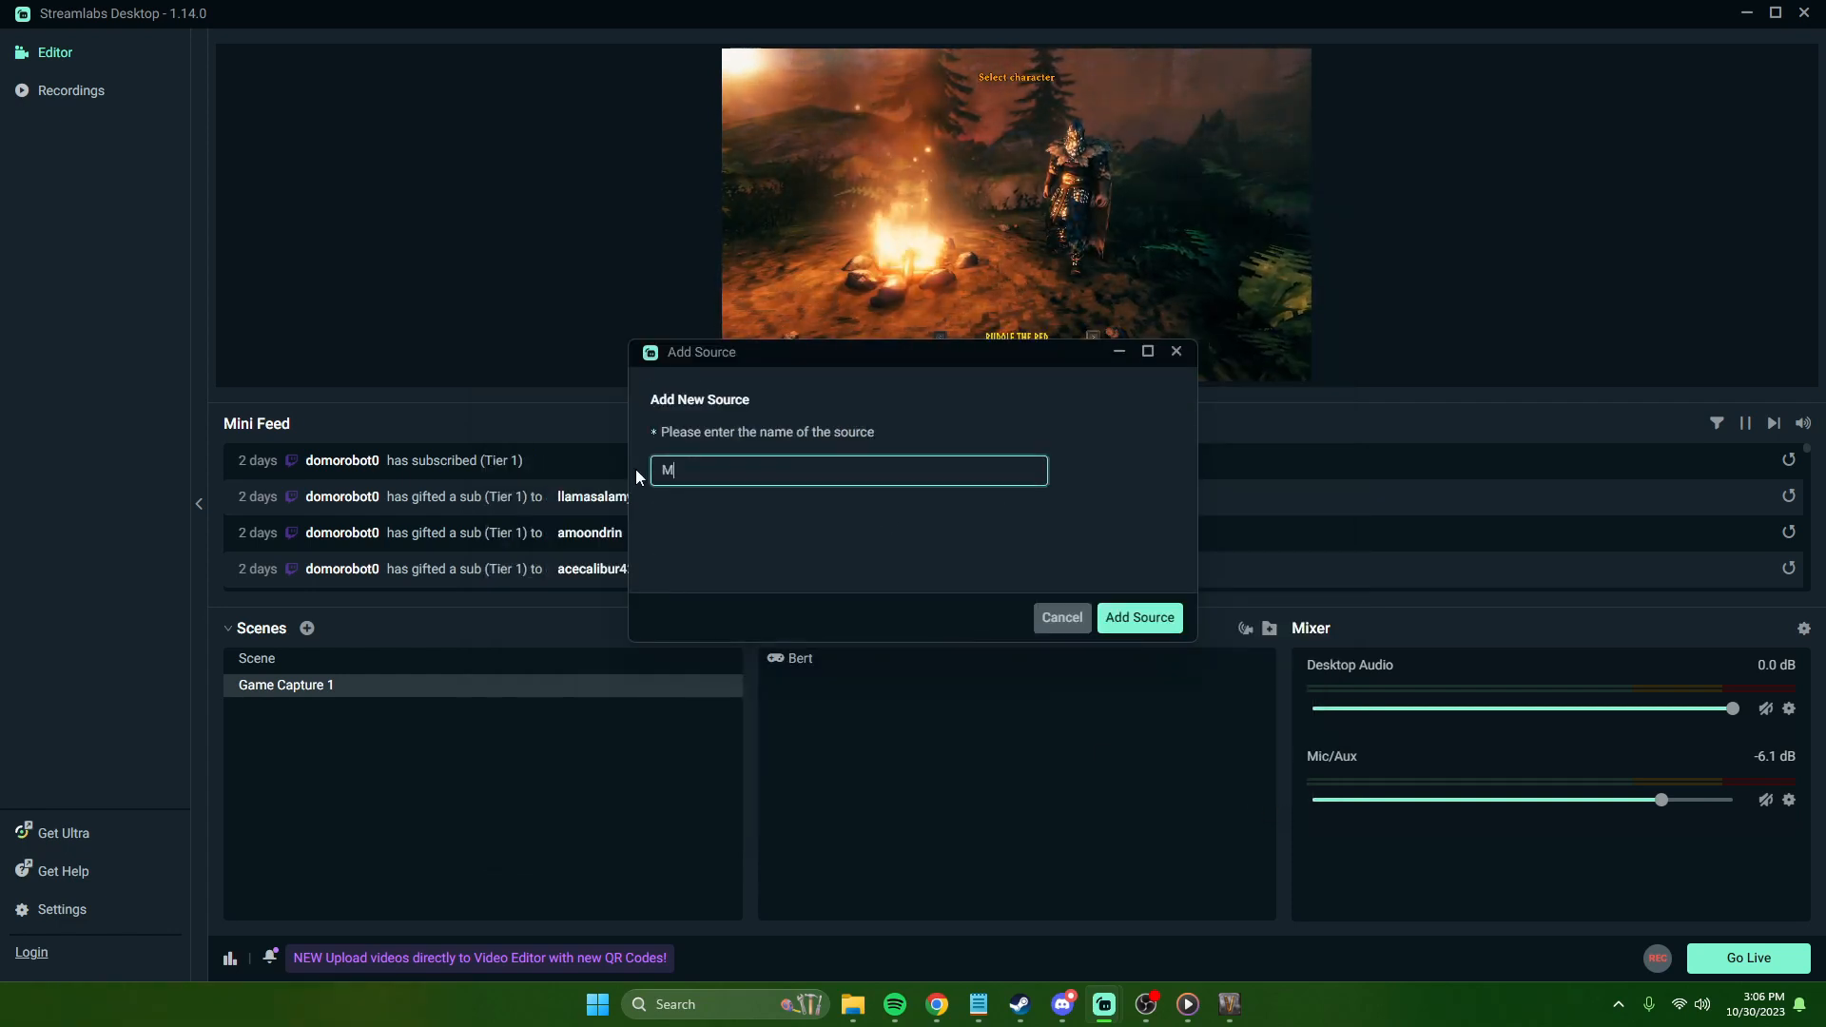
{"action": "left_click", "coordinate": [1134, 619]}
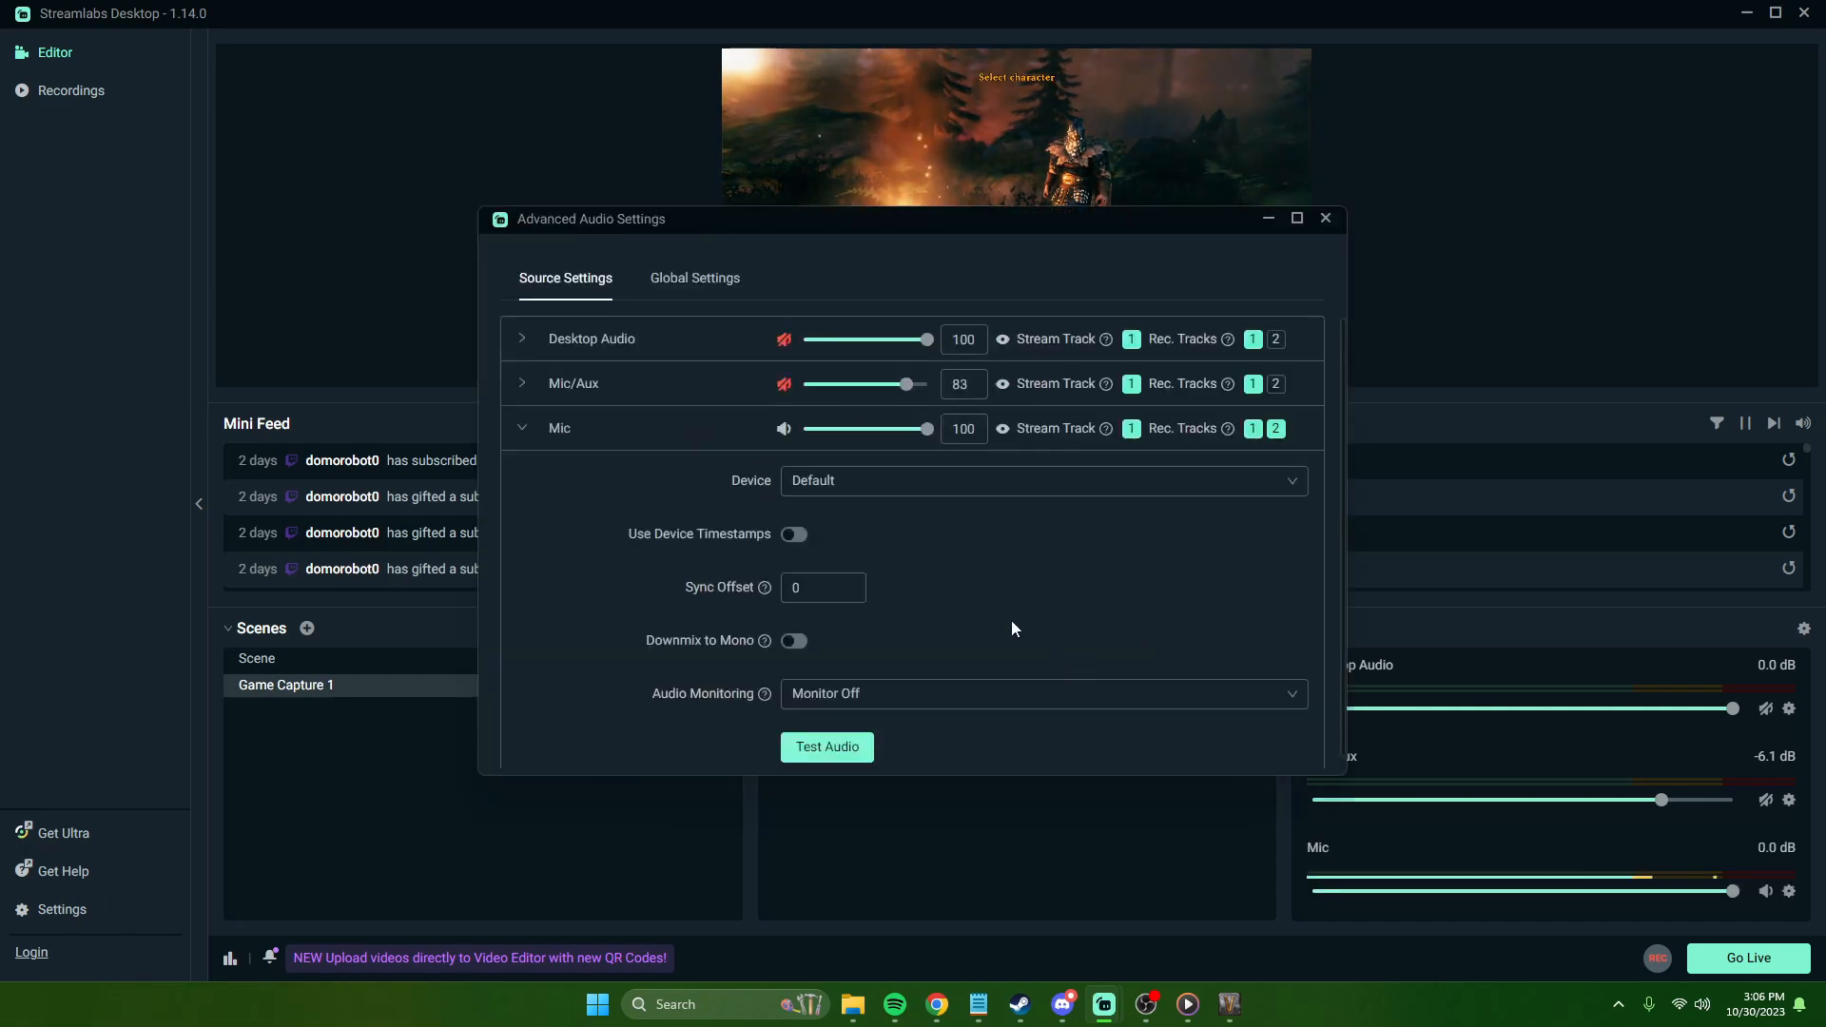
Step: Set the Mic source's device to Microphone (2- Scarlett 2i2 USB) and turn on Downmix to Mono
{"action": "scroll", "coordinate": [1012, 622], "scroll_direction": "down", "scroll_amount": 1}
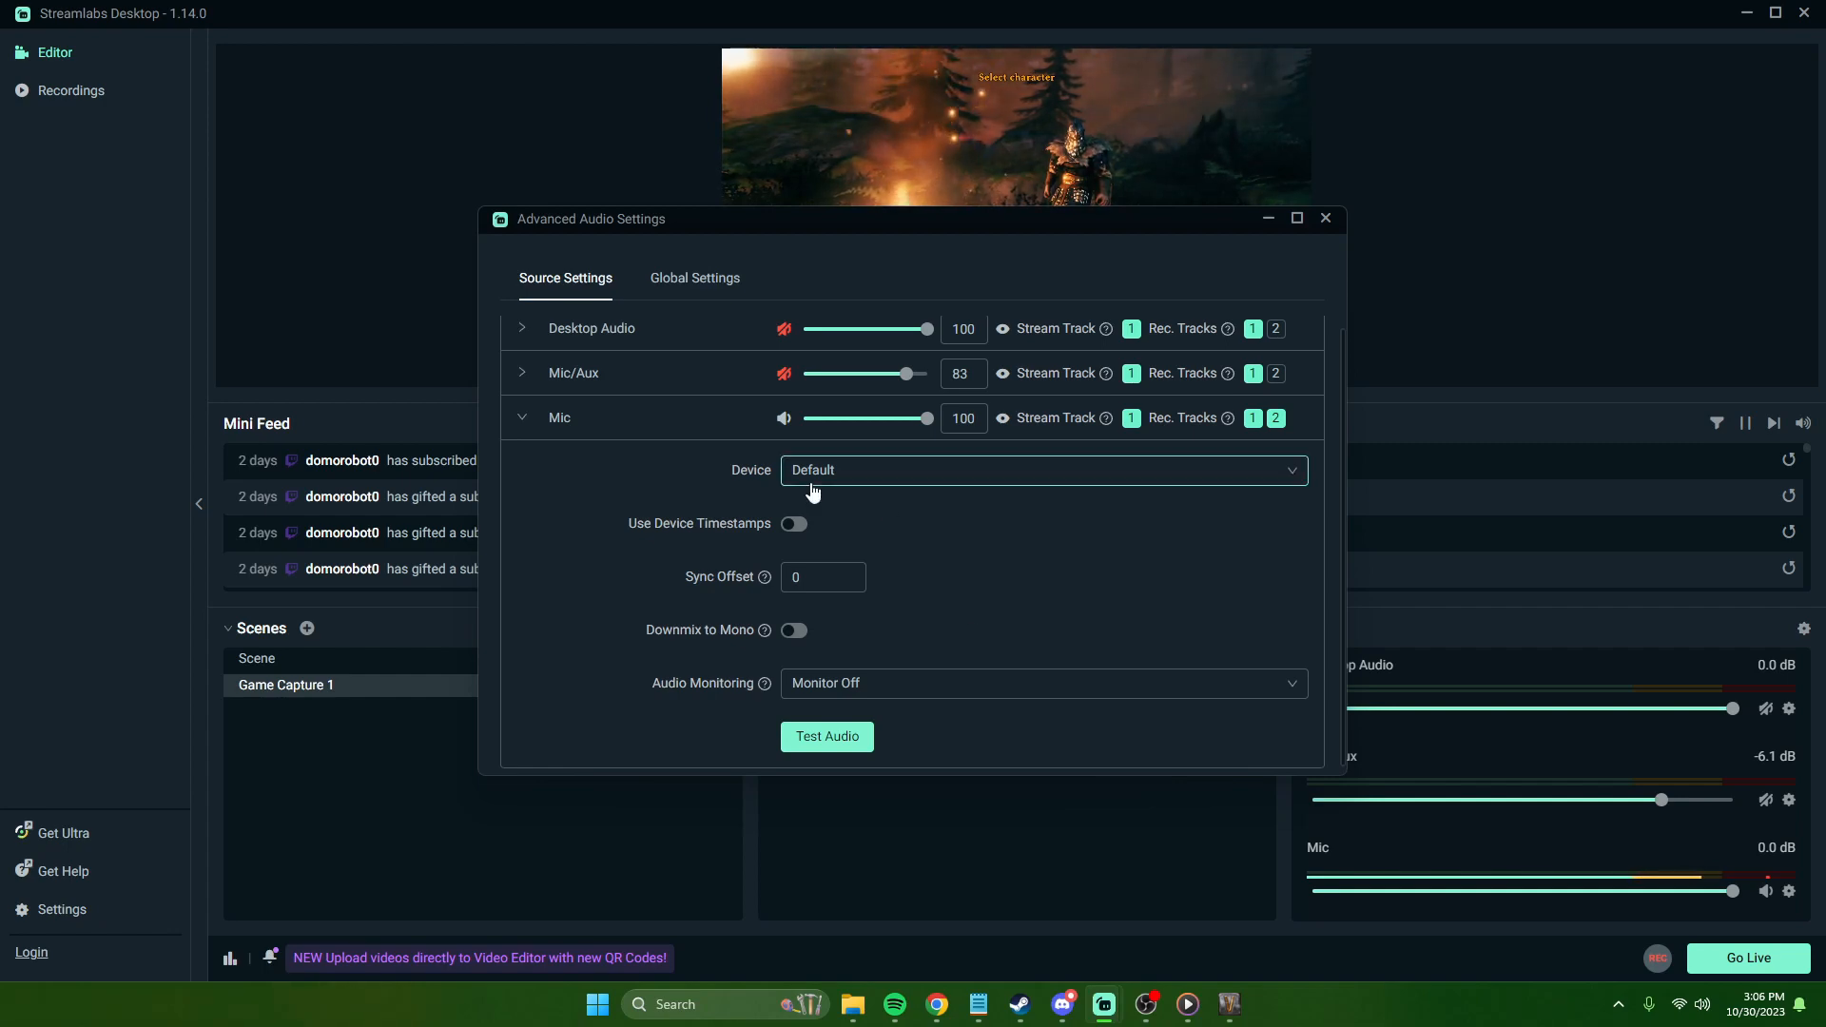
{"action": "left_click", "coordinate": [1047, 490]}
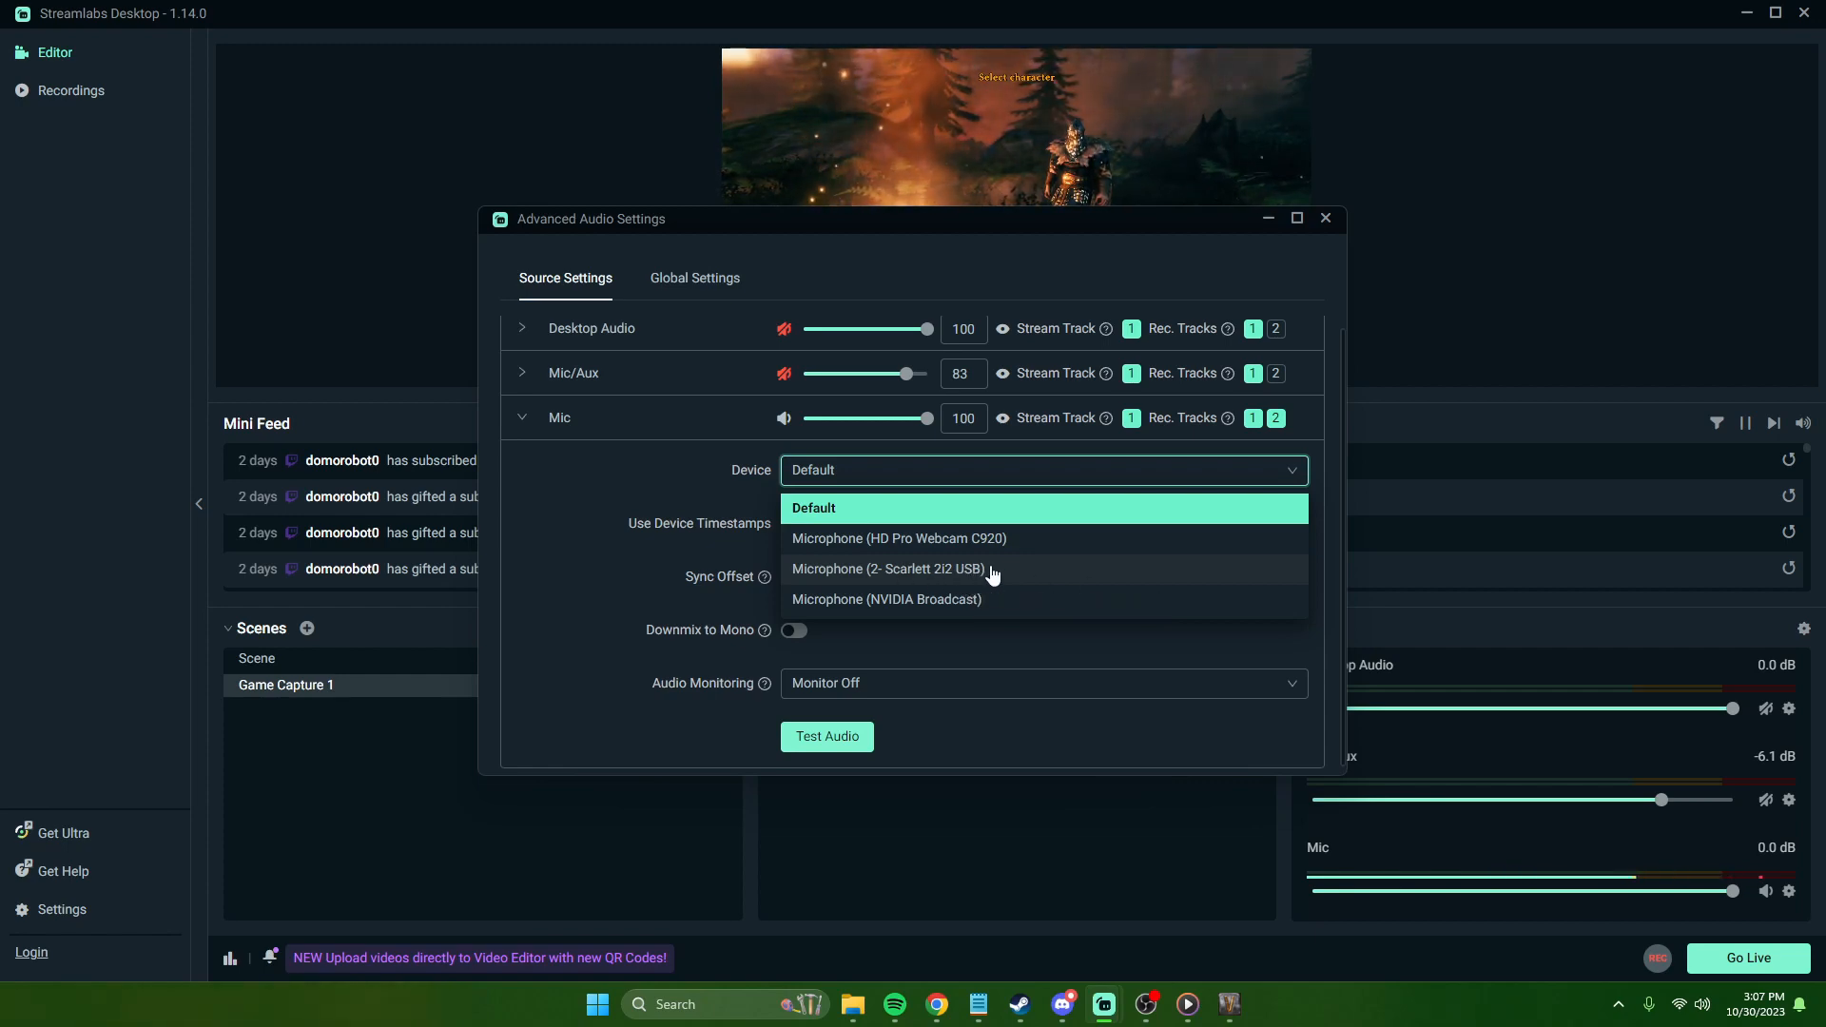
{"action": "left_click", "coordinate": [882, 569]}
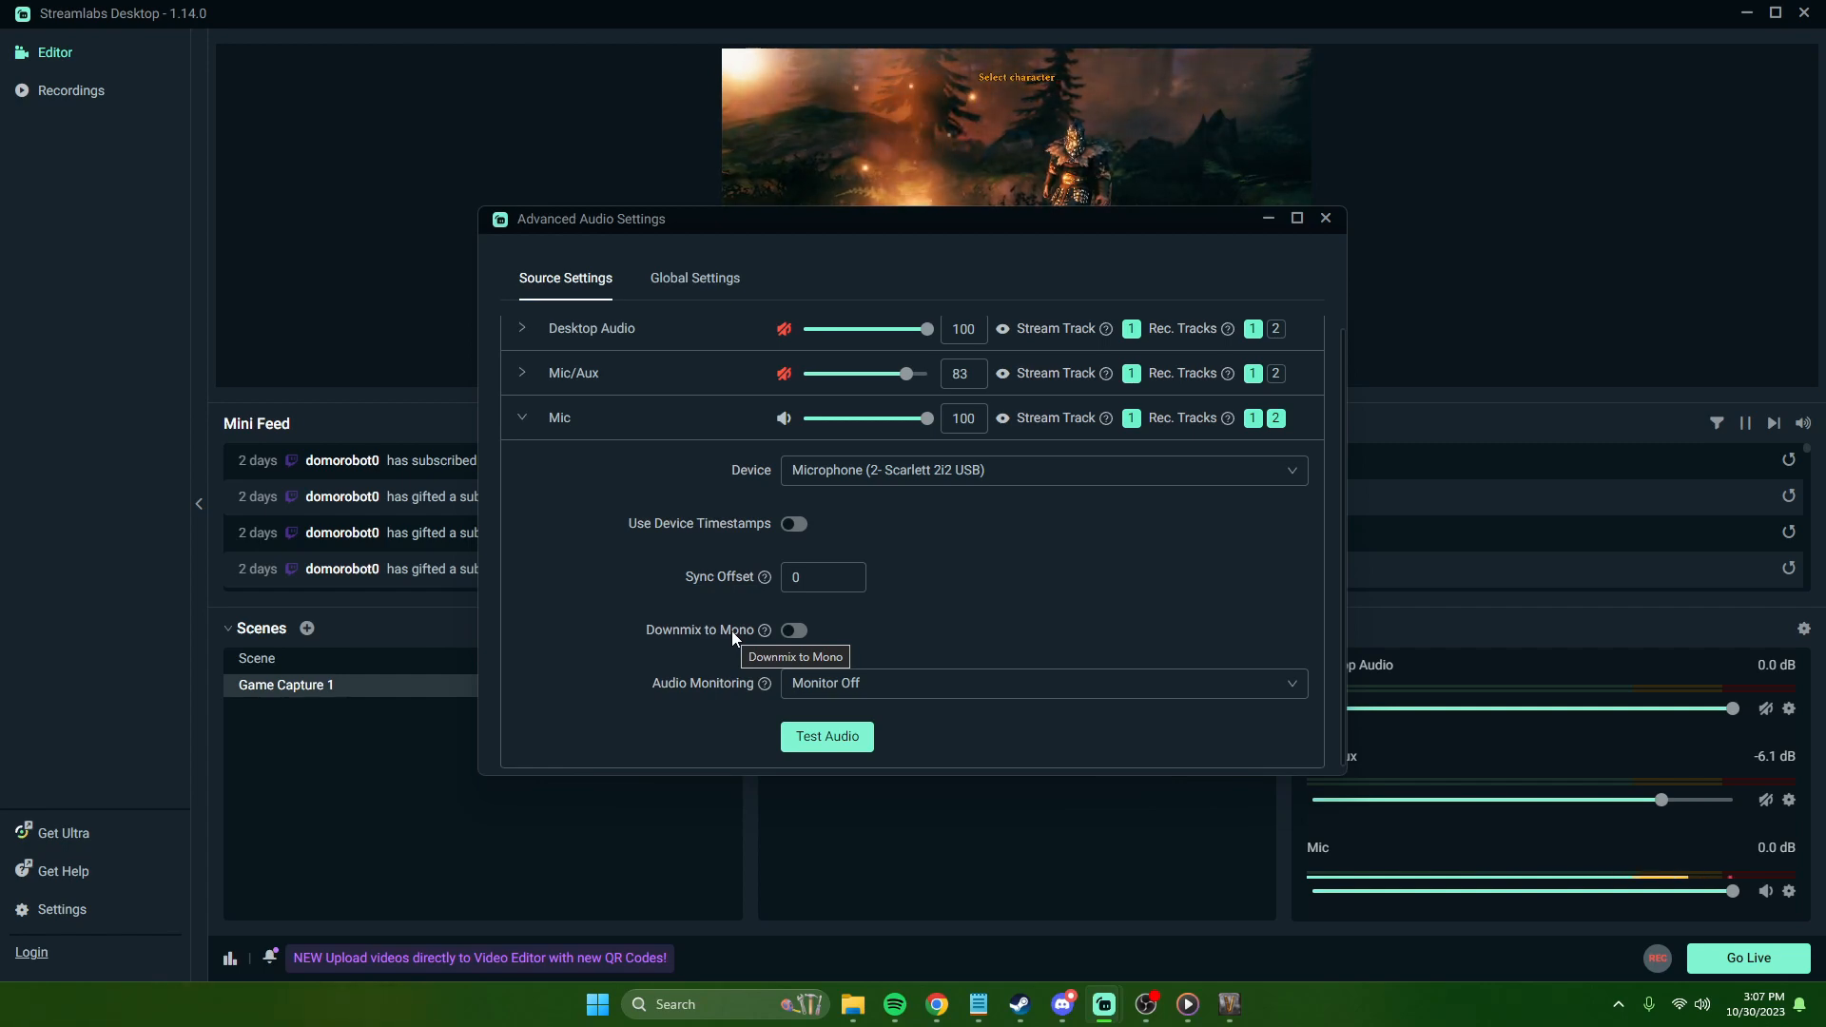
{"action": "left_click", "coordinate": [804, 620]}
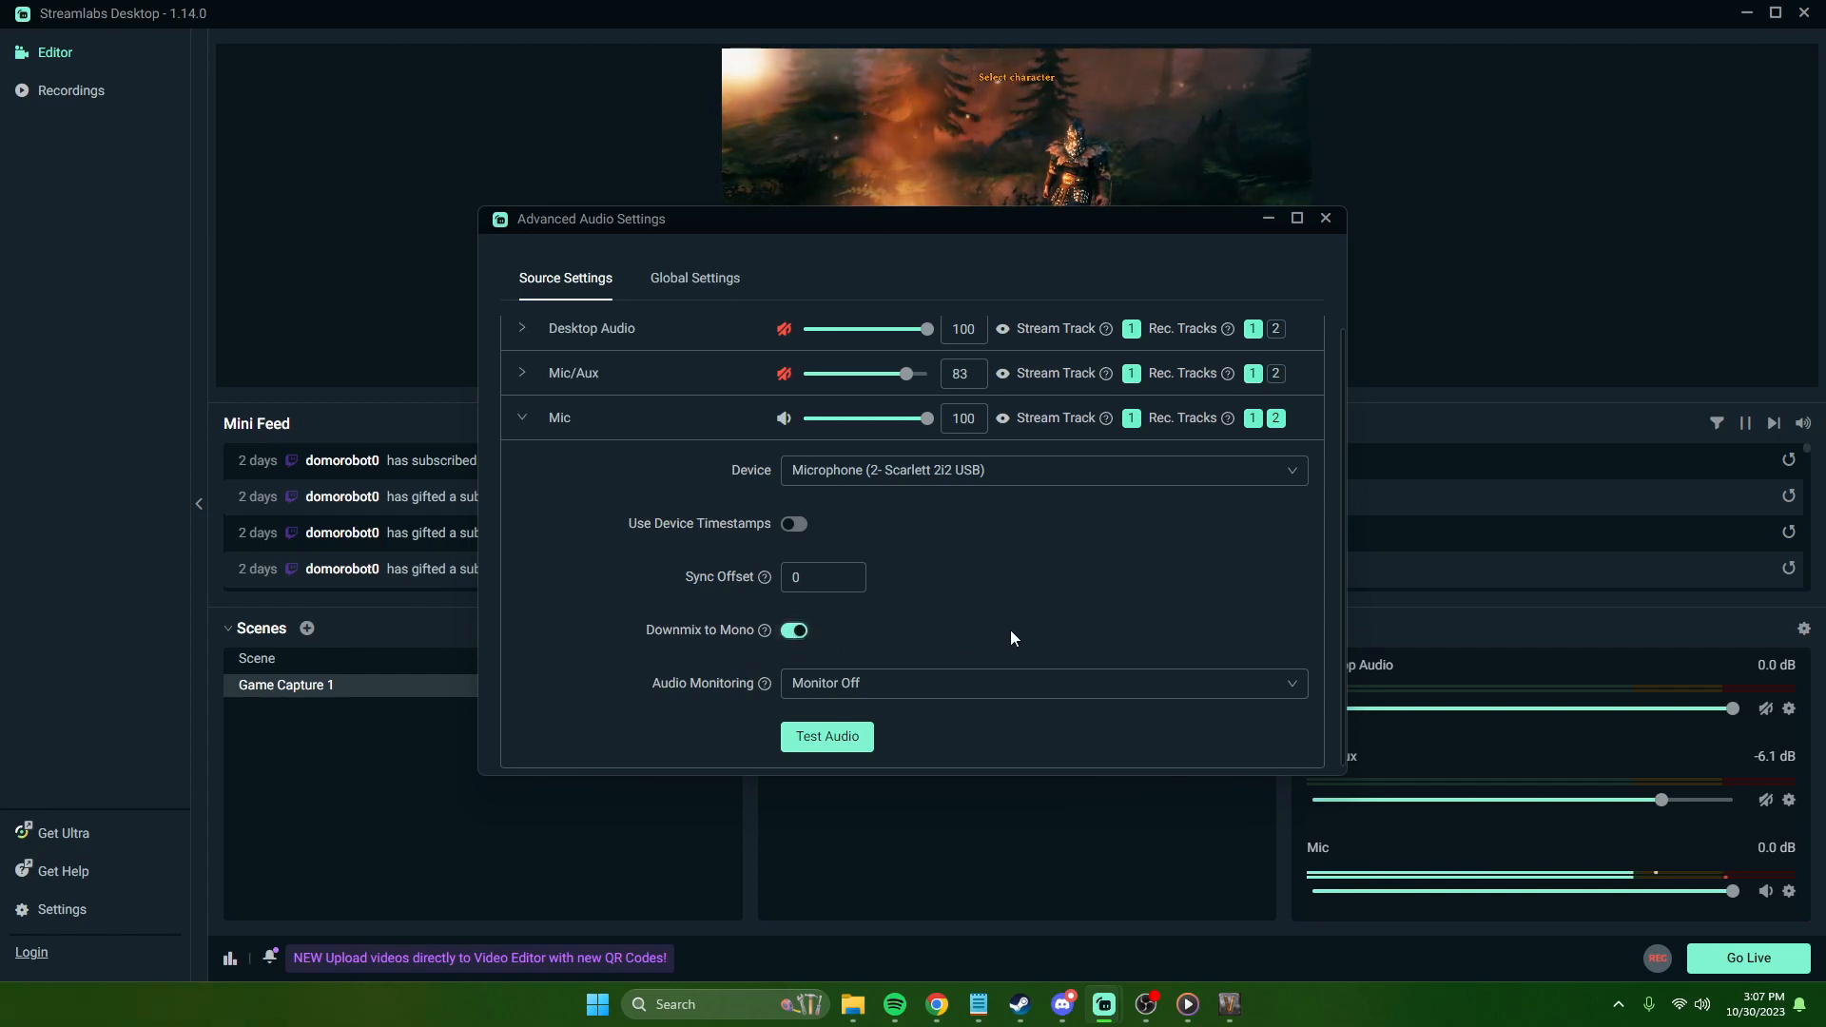
Step: Try Monitor Only (mute output) as the Mic's audio monitoring and return it to Monitor Off
{"action": "left_click", "coordinate": [1139, 687]}
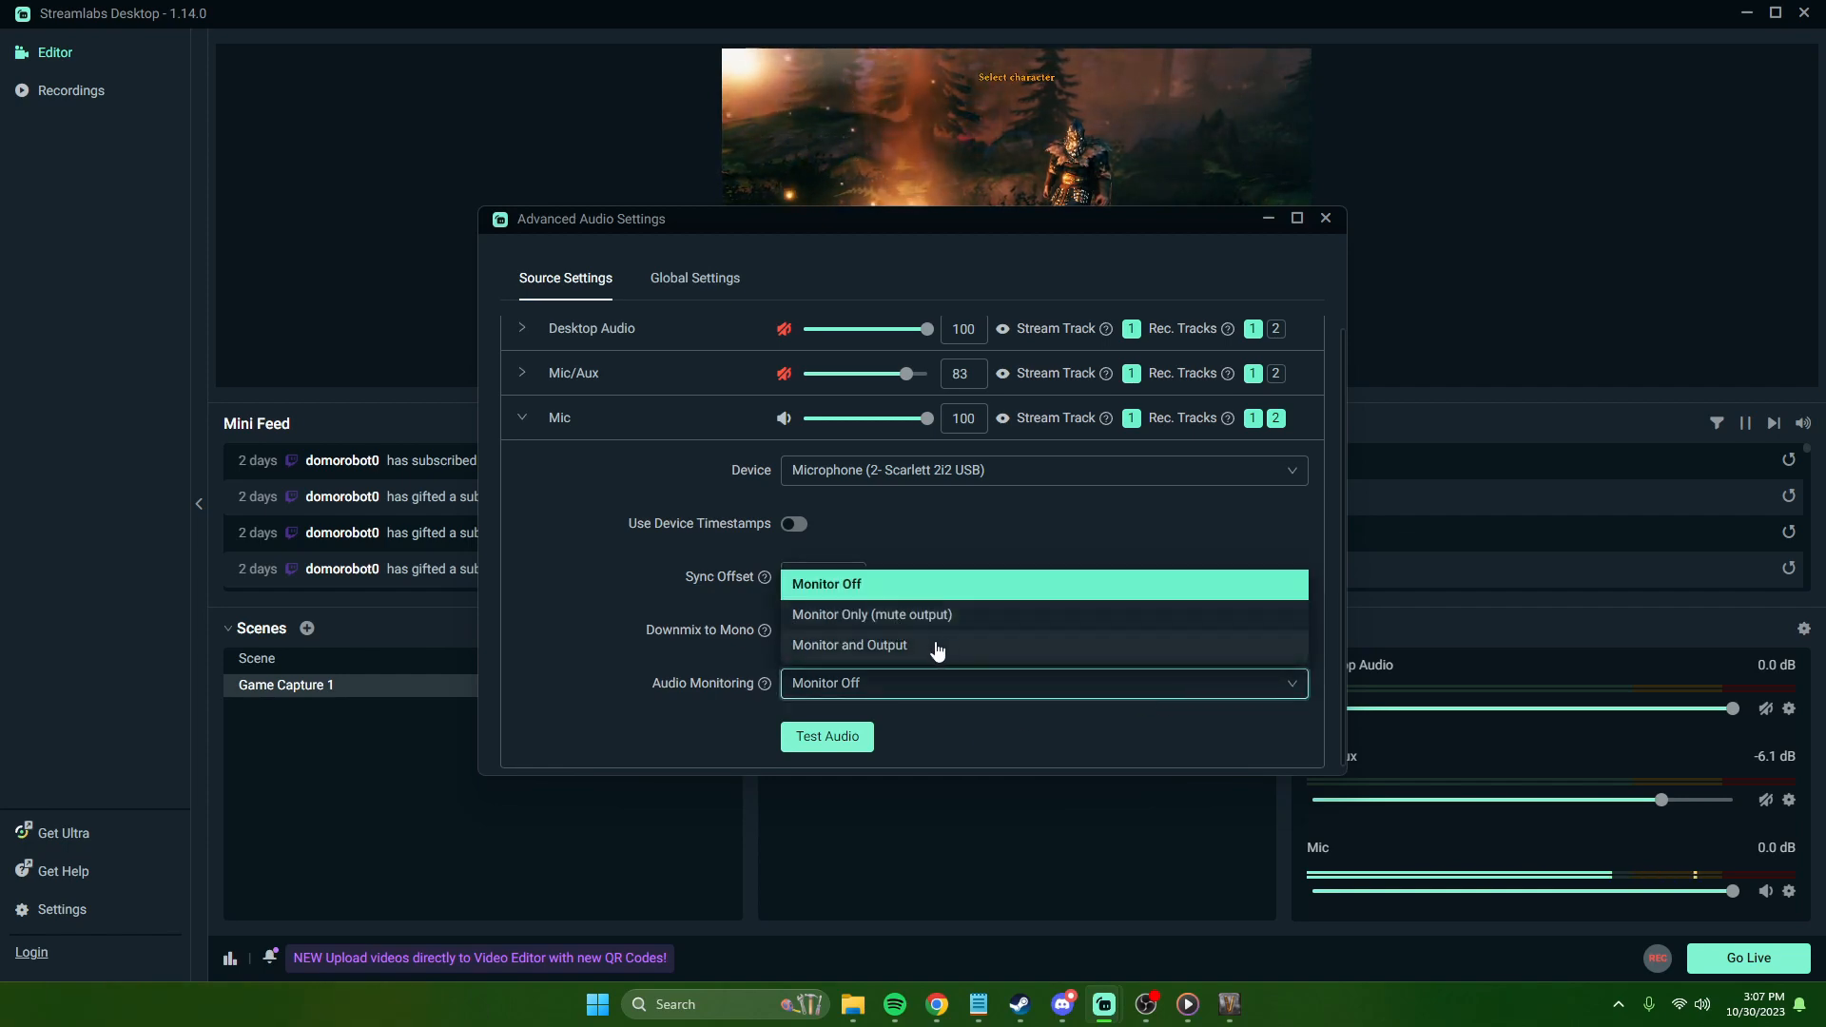
{"action": "left_click", "coordinate": [923, 616]}
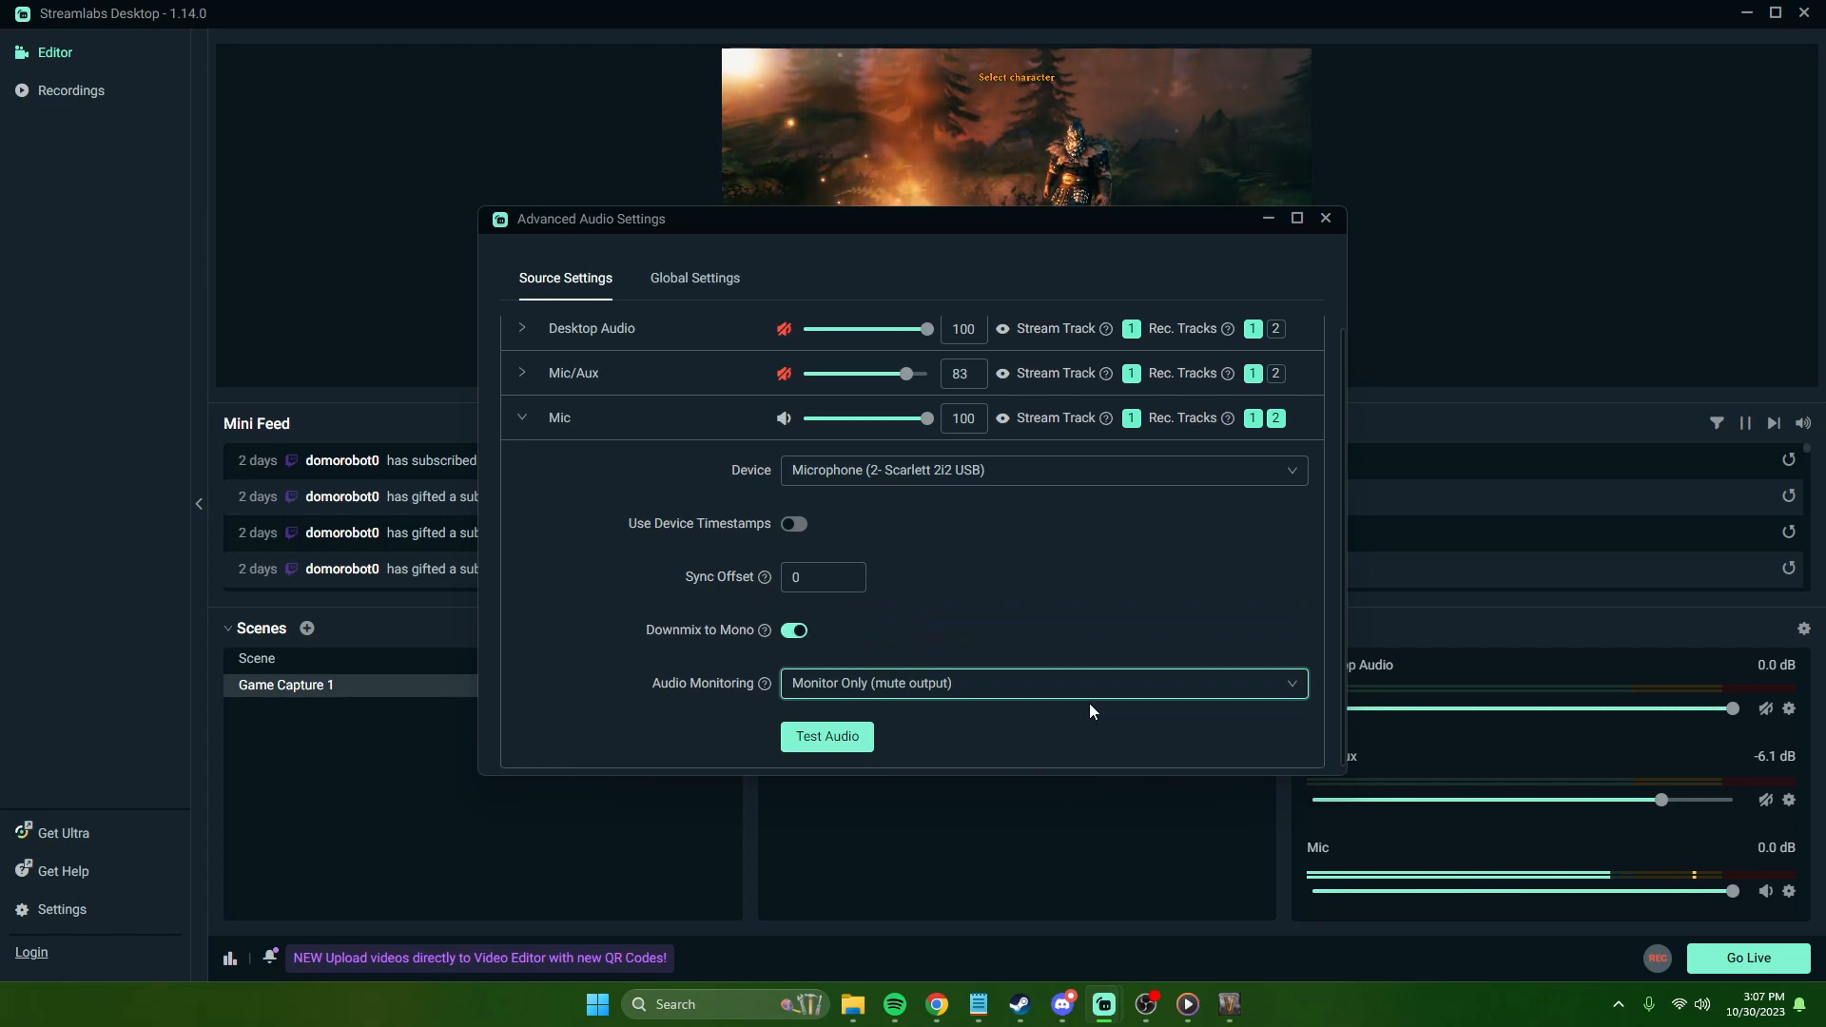
{"action": "left_click", "coordinate": [990, 692]}
{"action": "left_click", "coordinate": [1094, 584]}
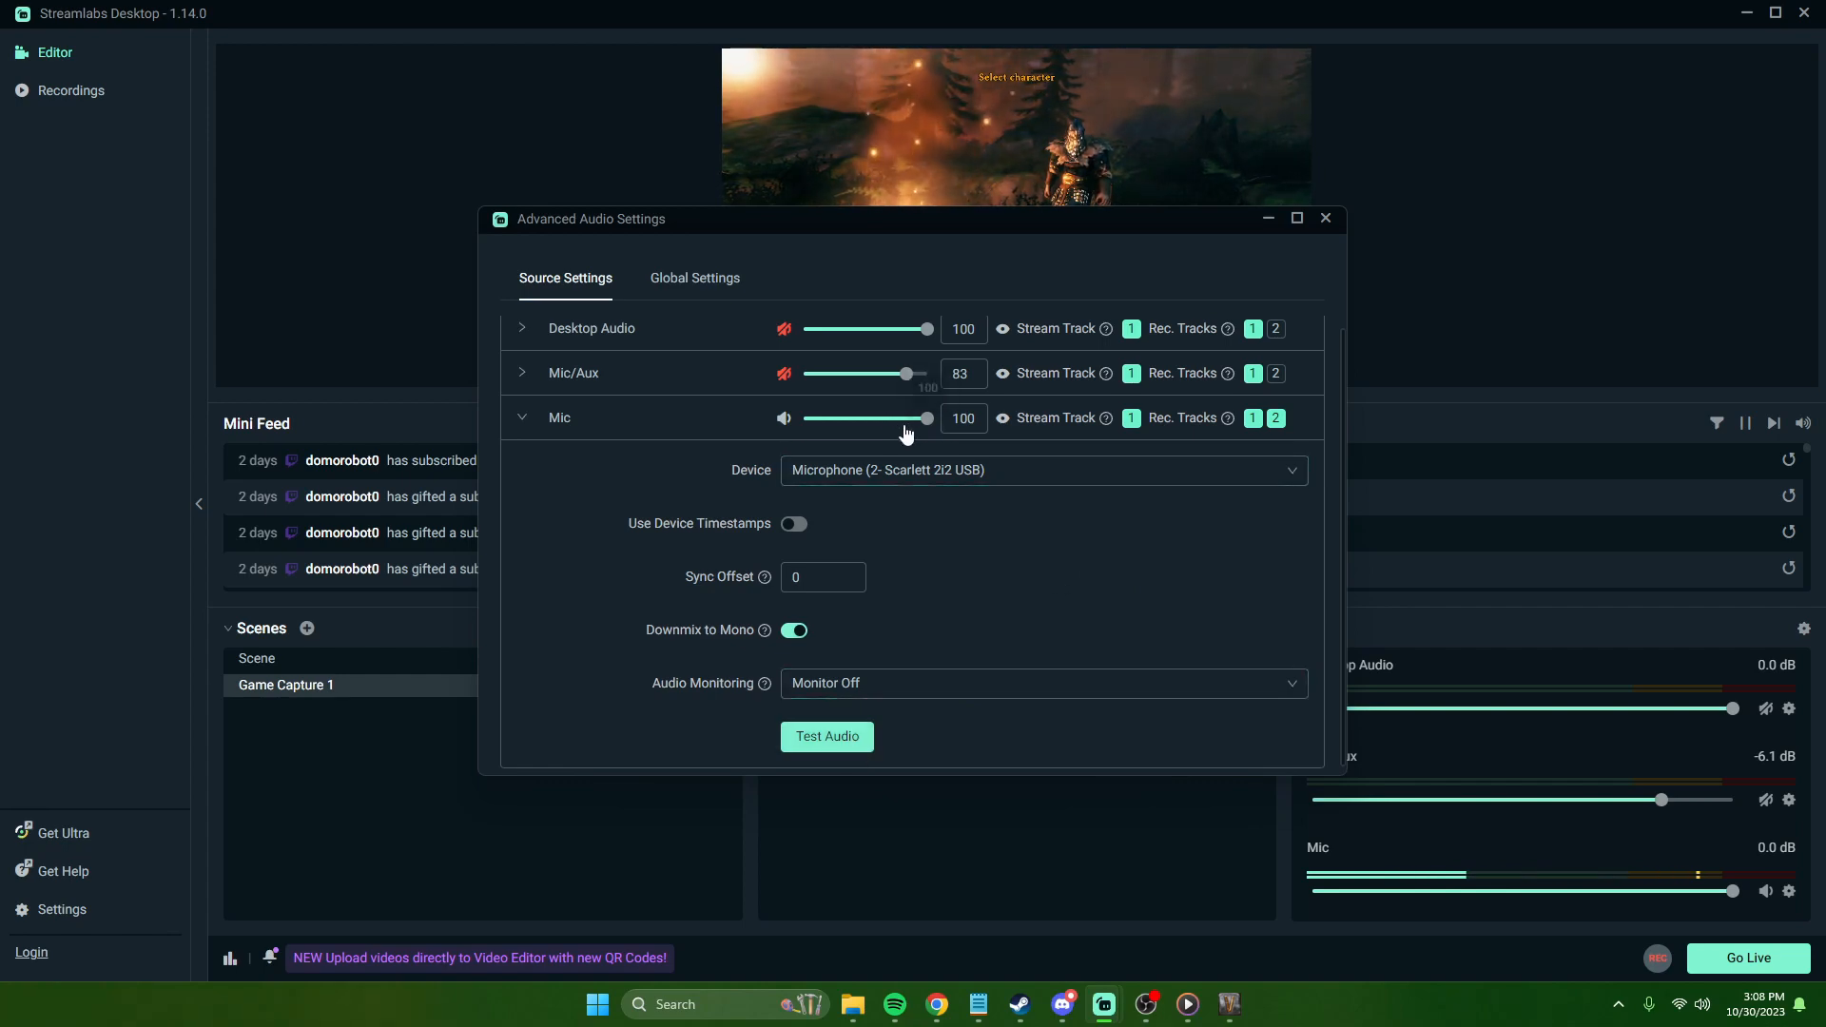
Step: Close the advanced audio settings, then in the mixer set the Mic volume to about -0.7 dB and unmute Desktop Audio
{"action": "left_click_drag", "start_coordinate": [905, 434], "coordinate": [930, 424]}
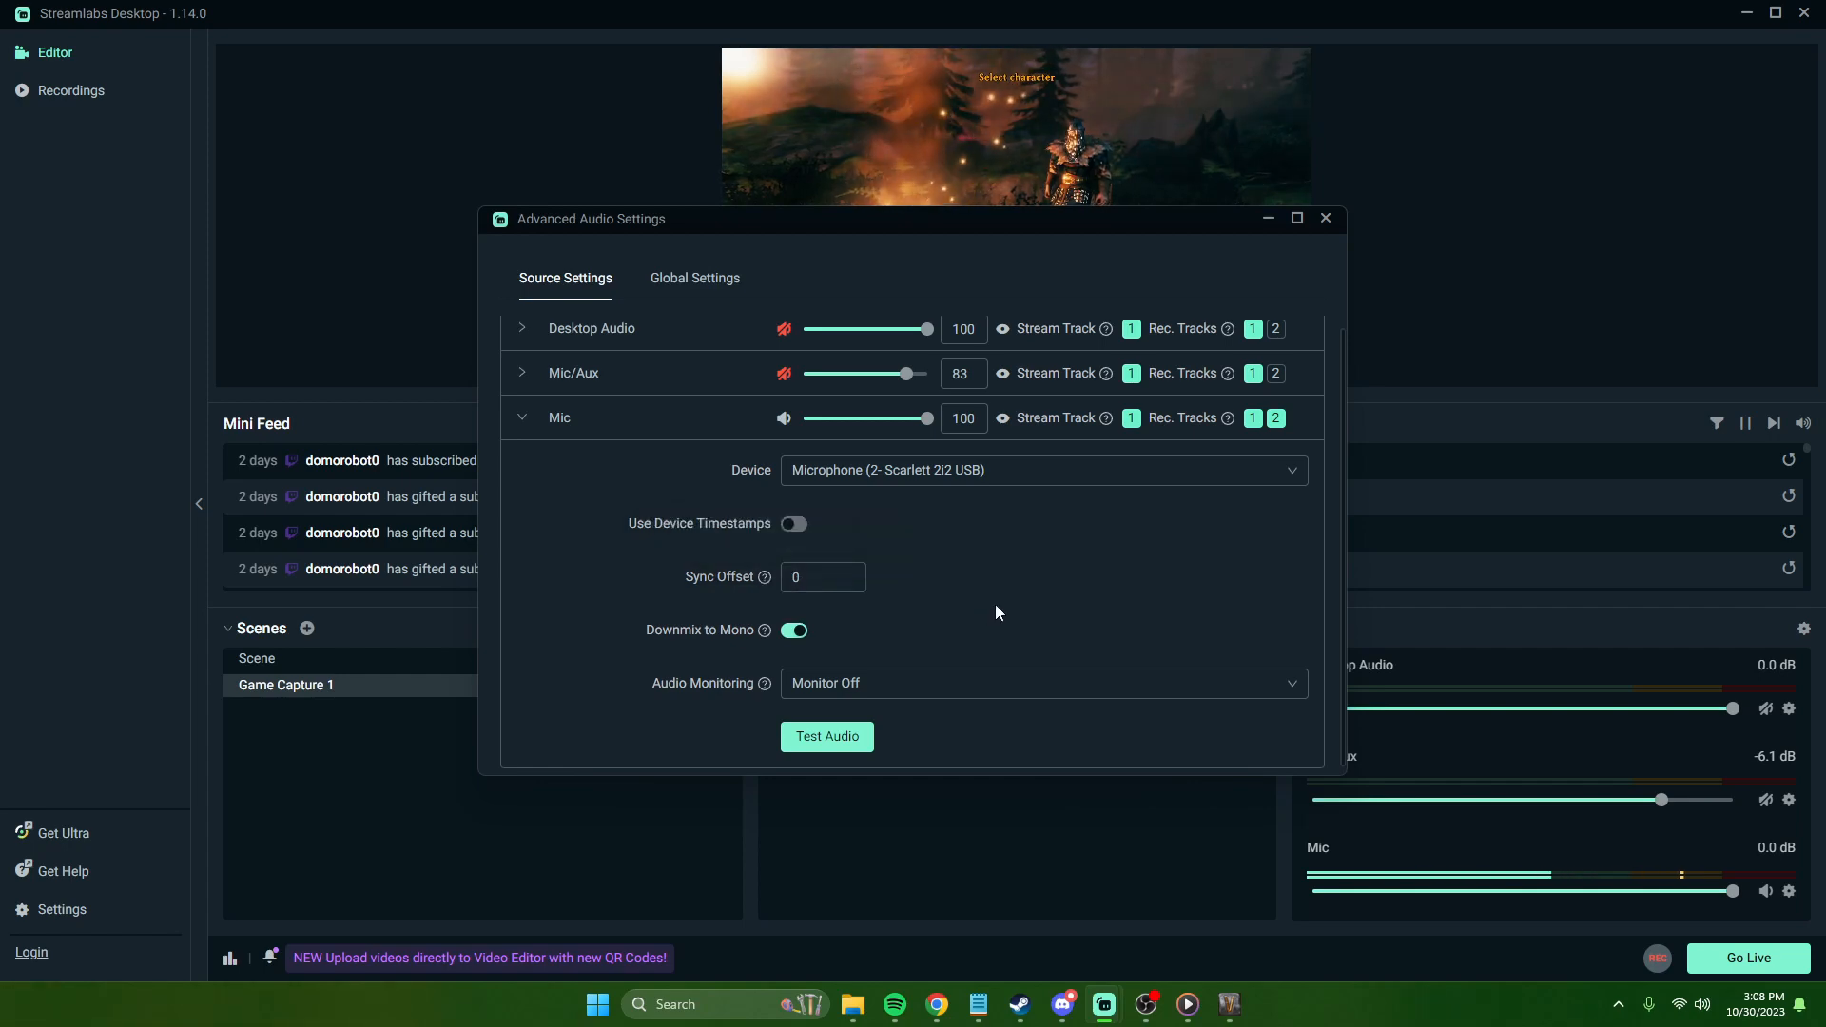
{"action": "left_click", "coordinate": [1324, 220]}
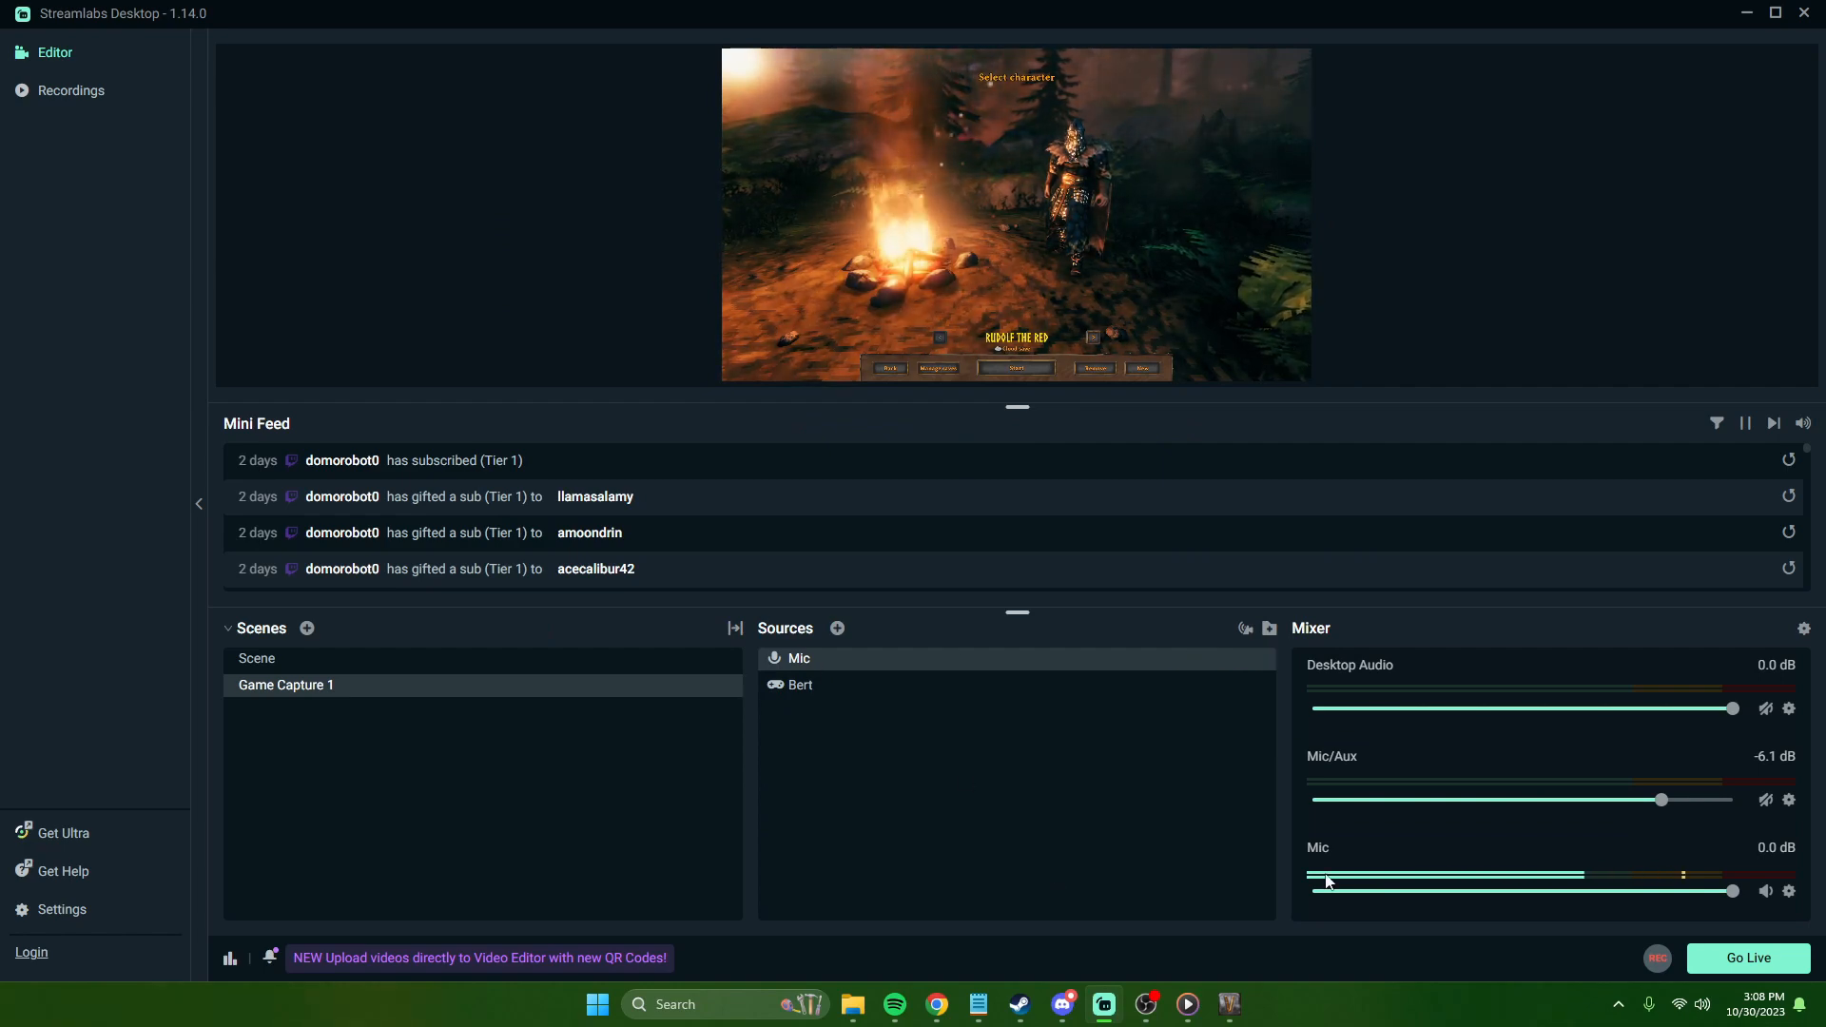
{"action": "left_click", "coordinate": [1381, 872]}
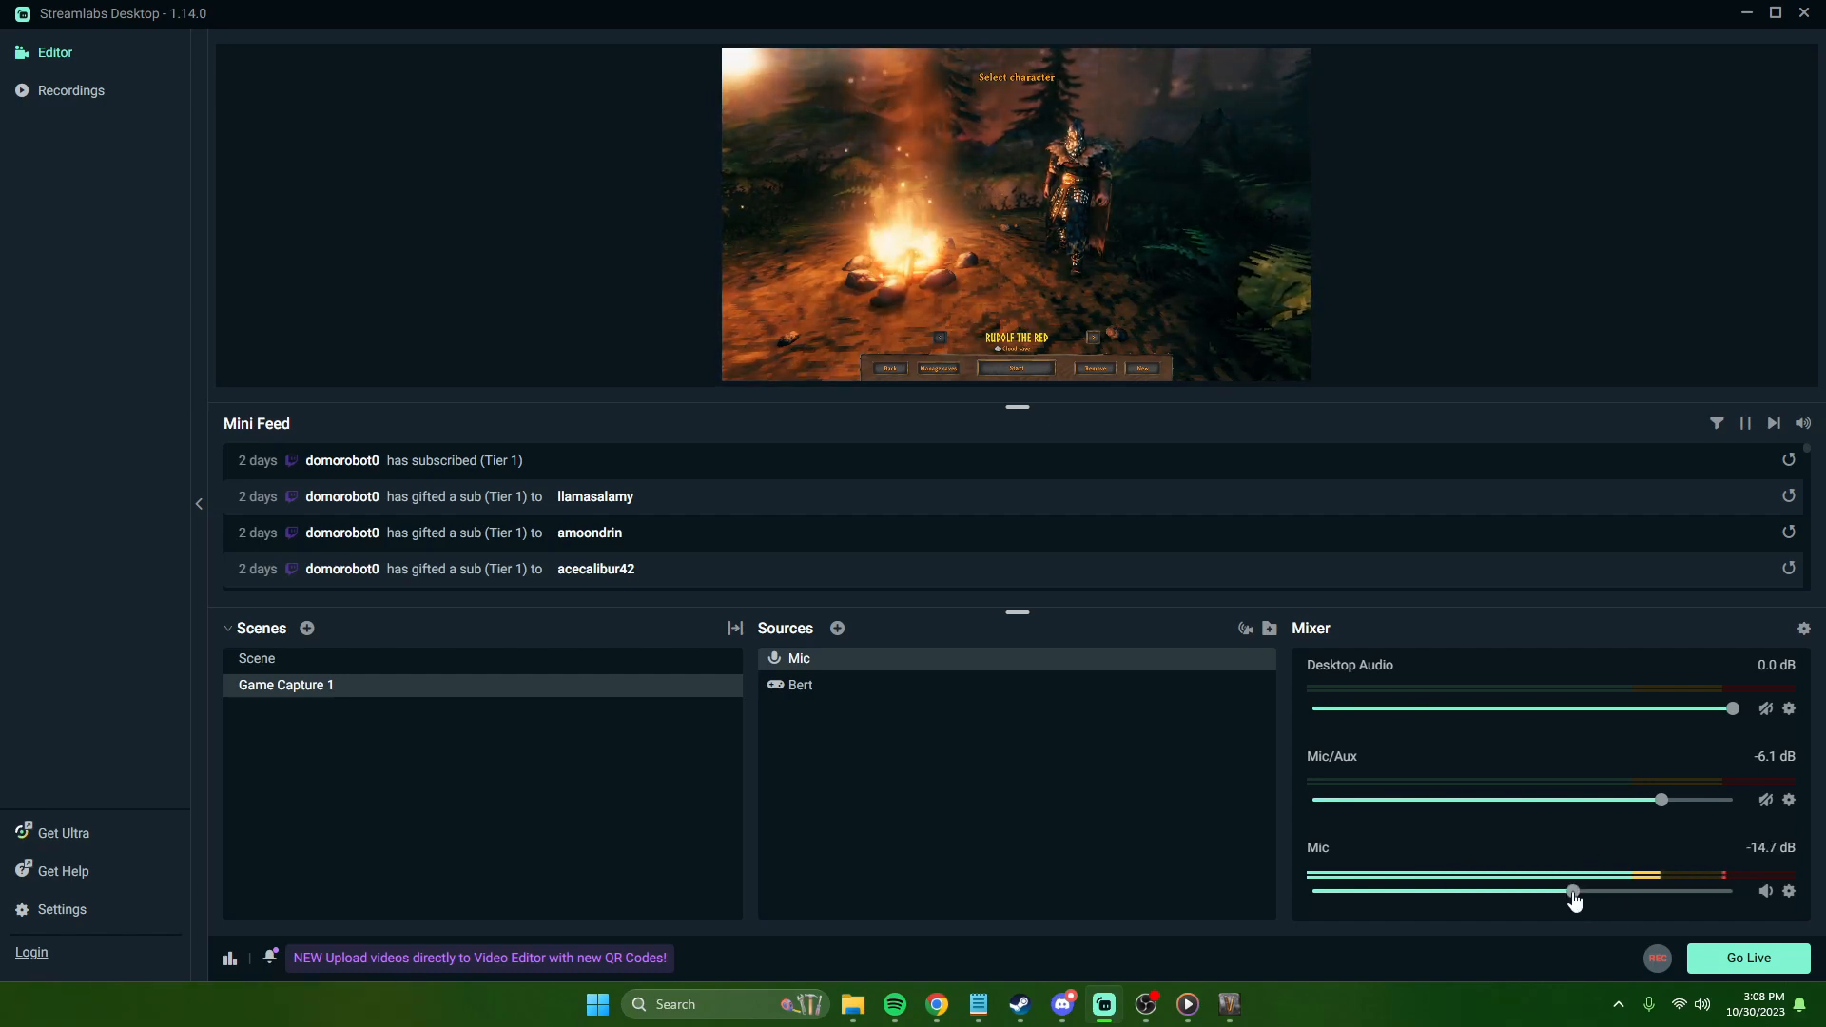
{"action": "left_click_drag", "start_coordinate": [1573, 899], "coordinate": [1726, 906]}
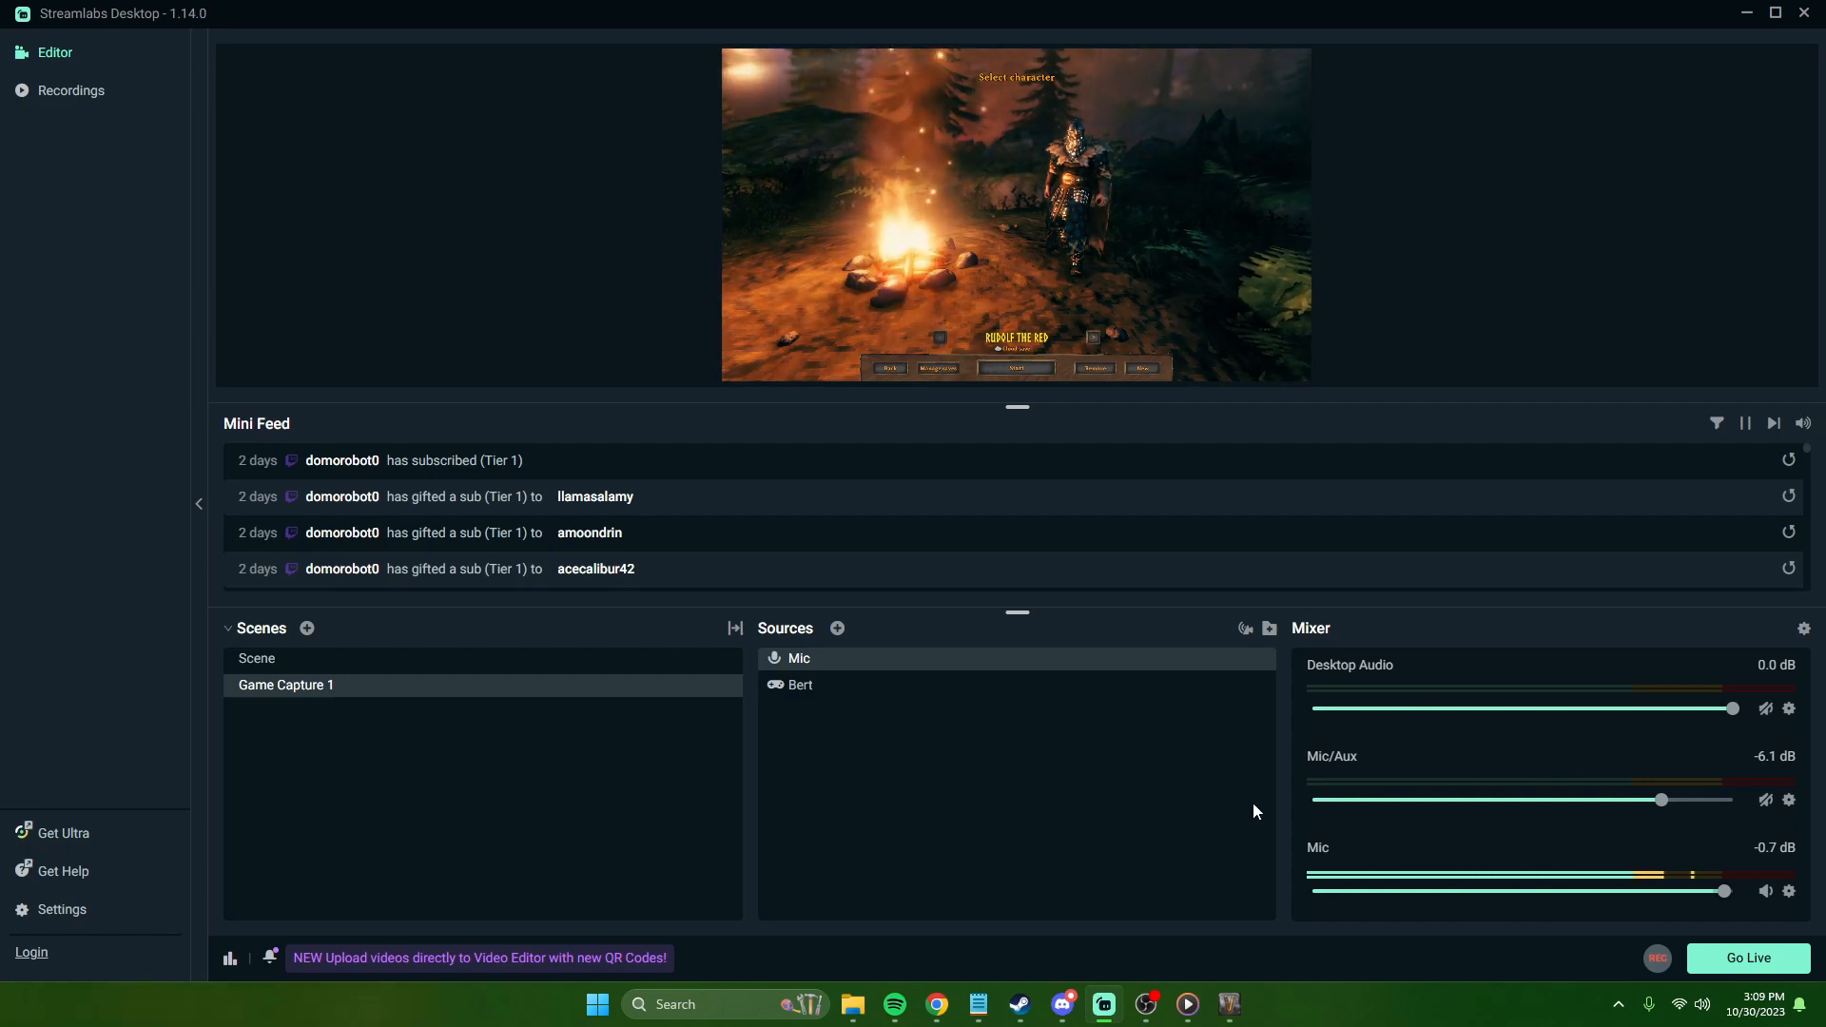
{"action": "left_click", "coordinate": [1388, 675]}
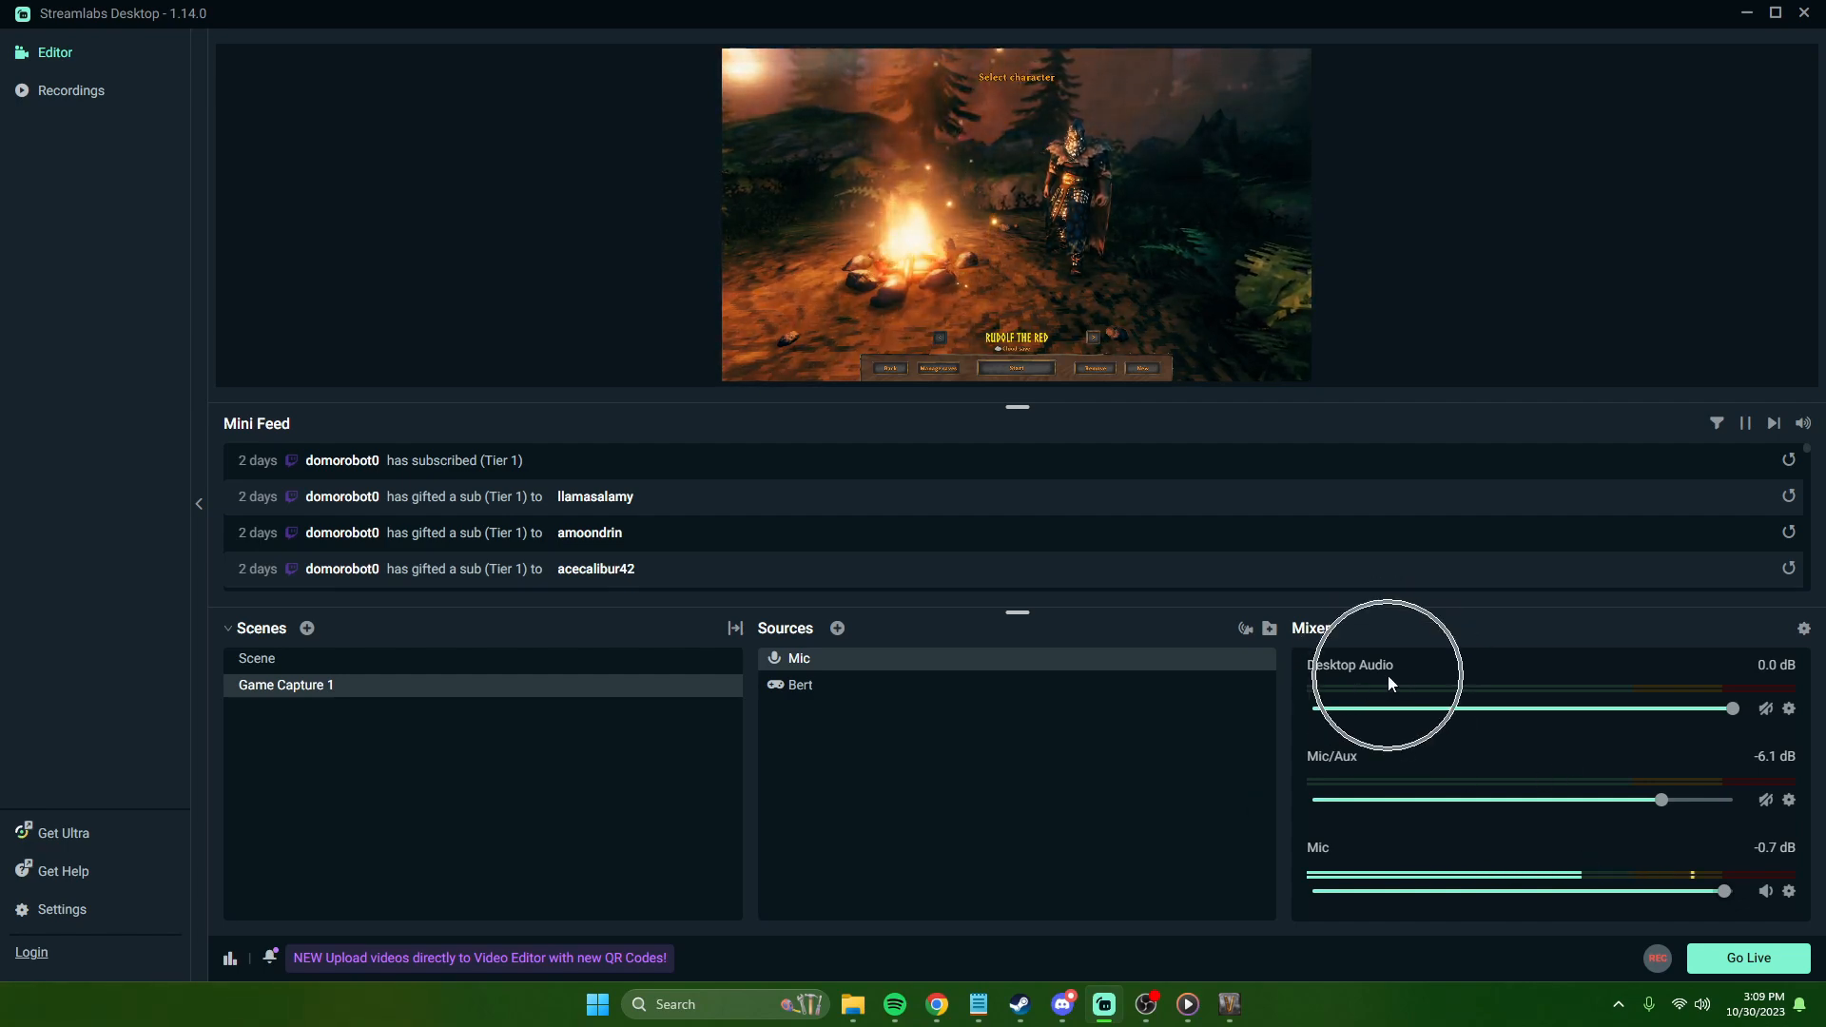
{"action": "left_click", "coordinate": [1765, 708]}
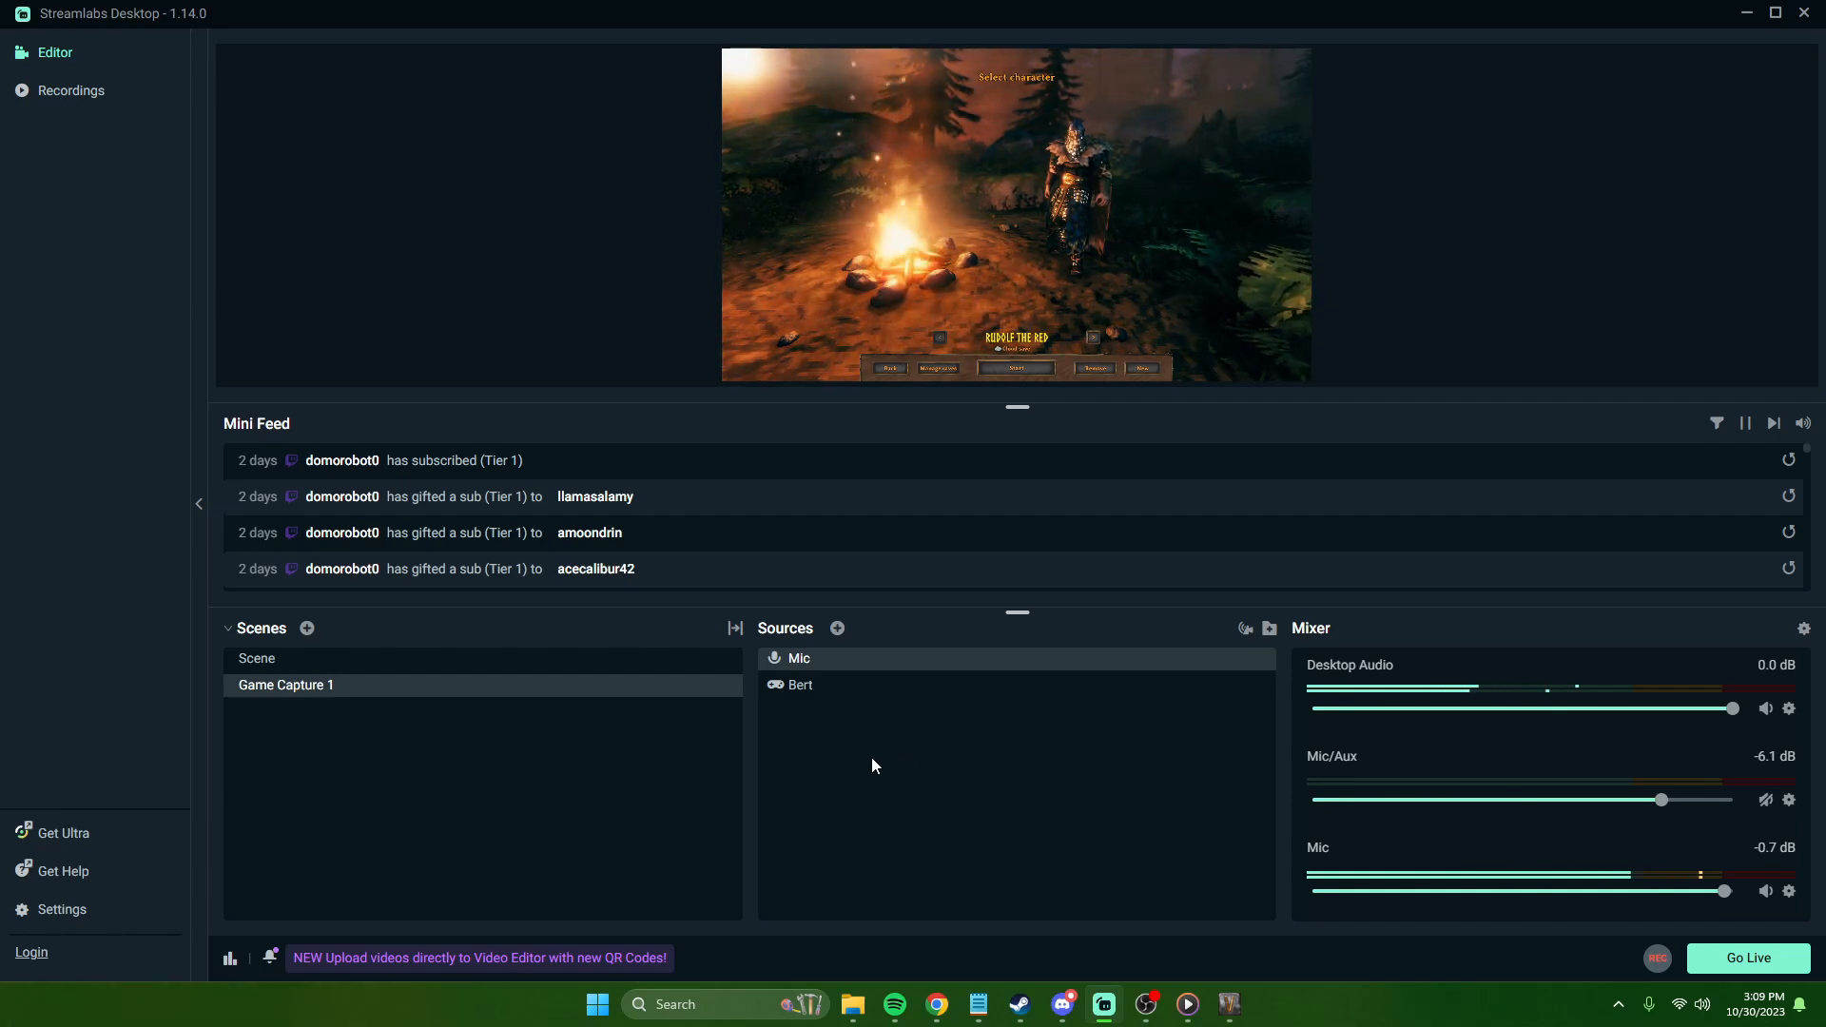
Step: Add a Video Capture Device source named "Facecam" to the Game Capture 1 scene
{"action": "left_click", "coordinate": [835, 631]}
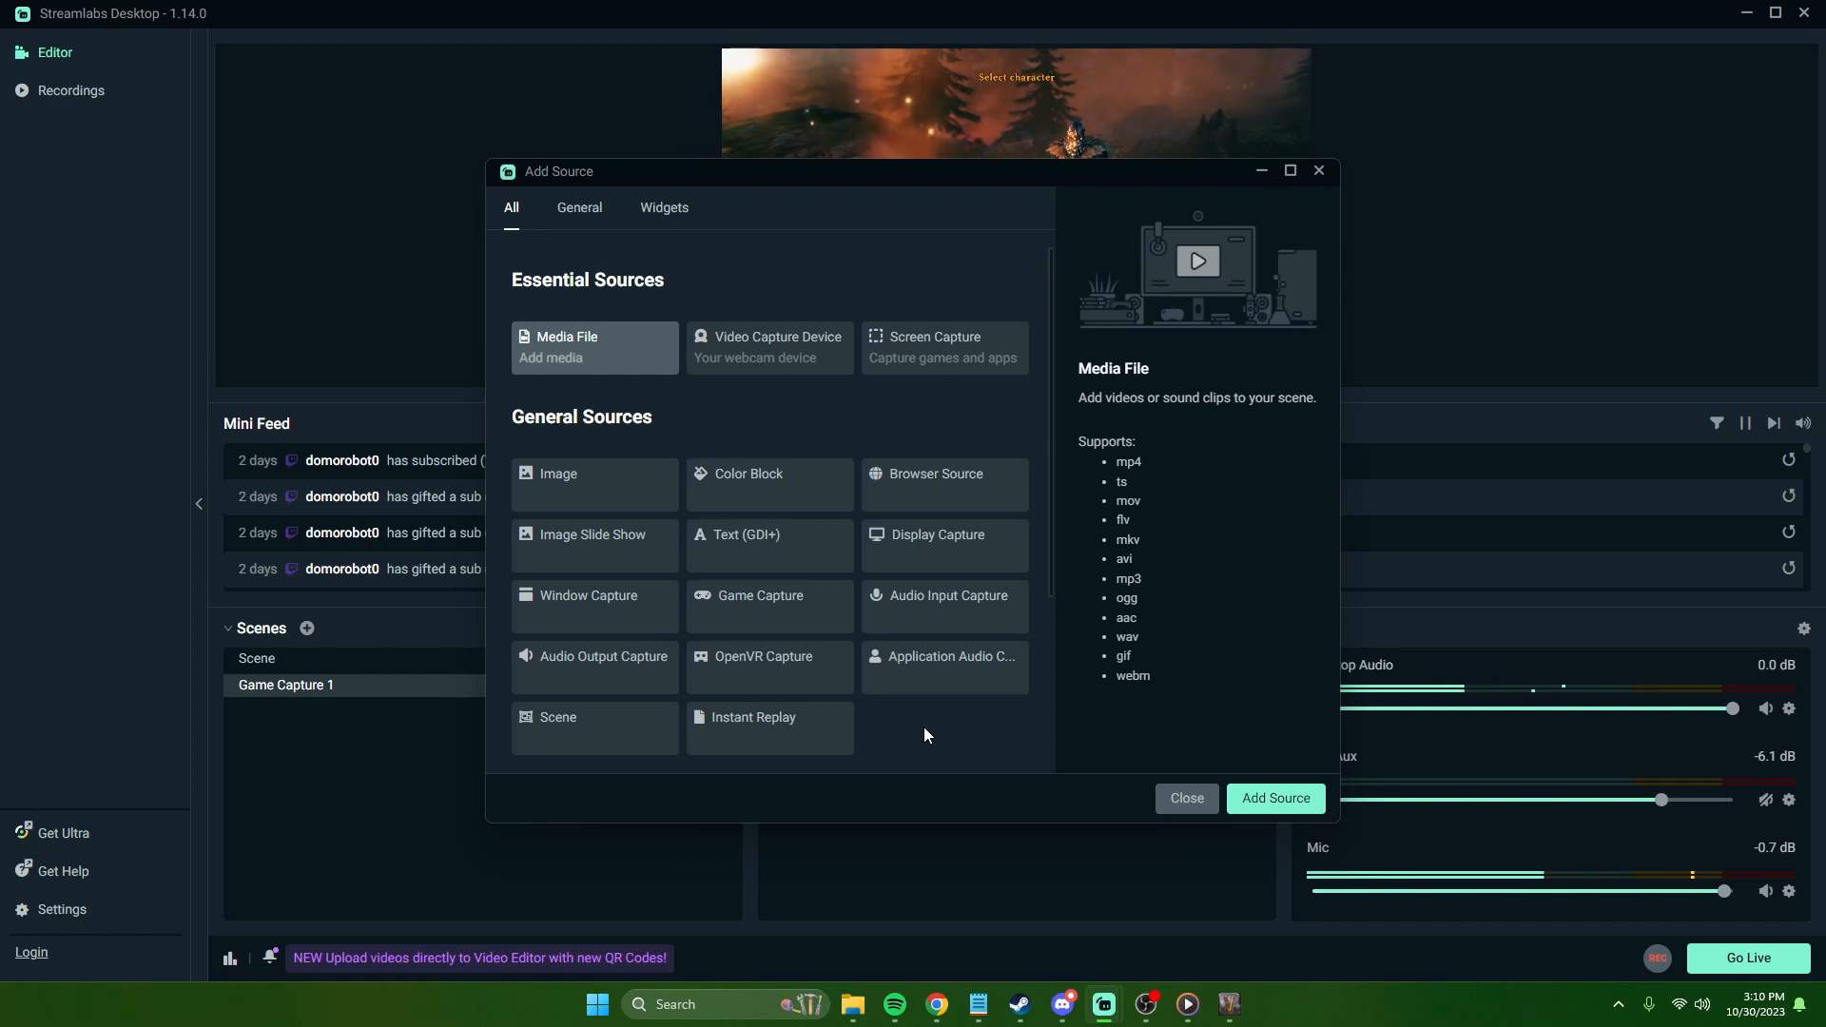
{"action": "left_click", "coordinate": [758, 360]}
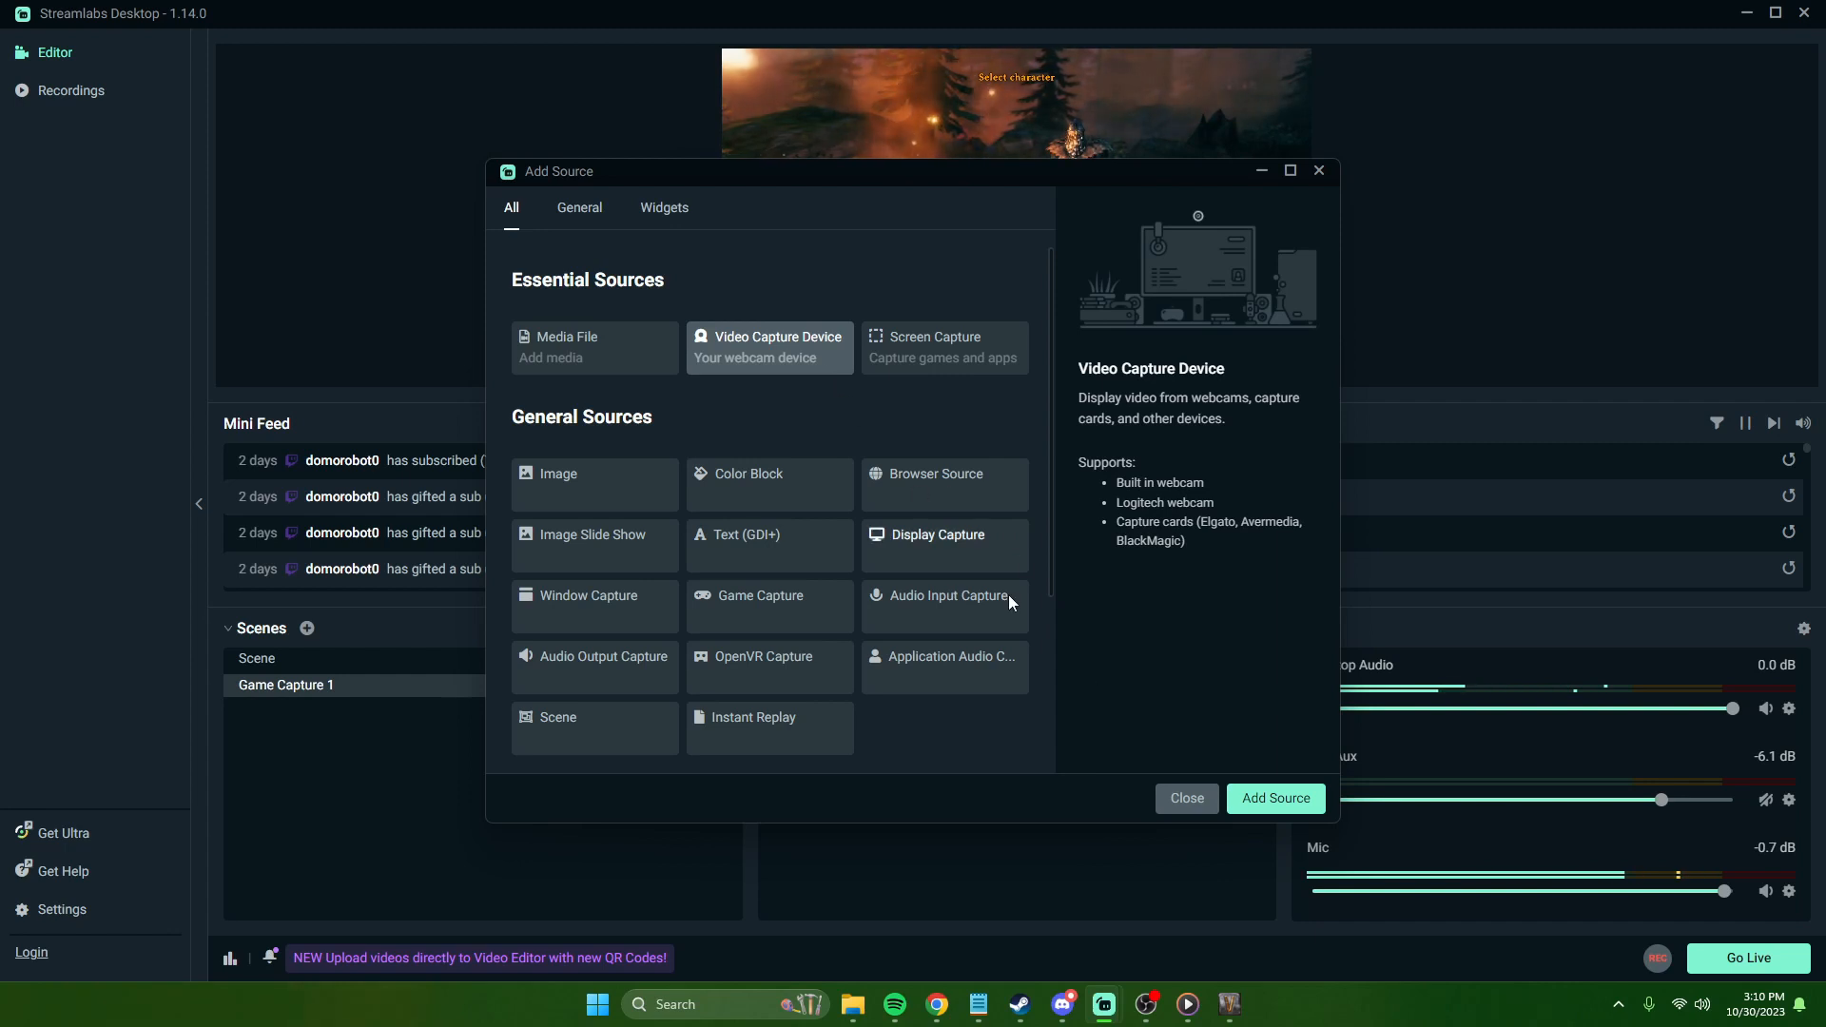
{"action": "left_click", "coordinate": [1265, 796]}
{"action": "left_click_drag", "start_coordinate": [837, 469], "coordinate": [554, 458]}
{"action": "type", "text": "Facec"}
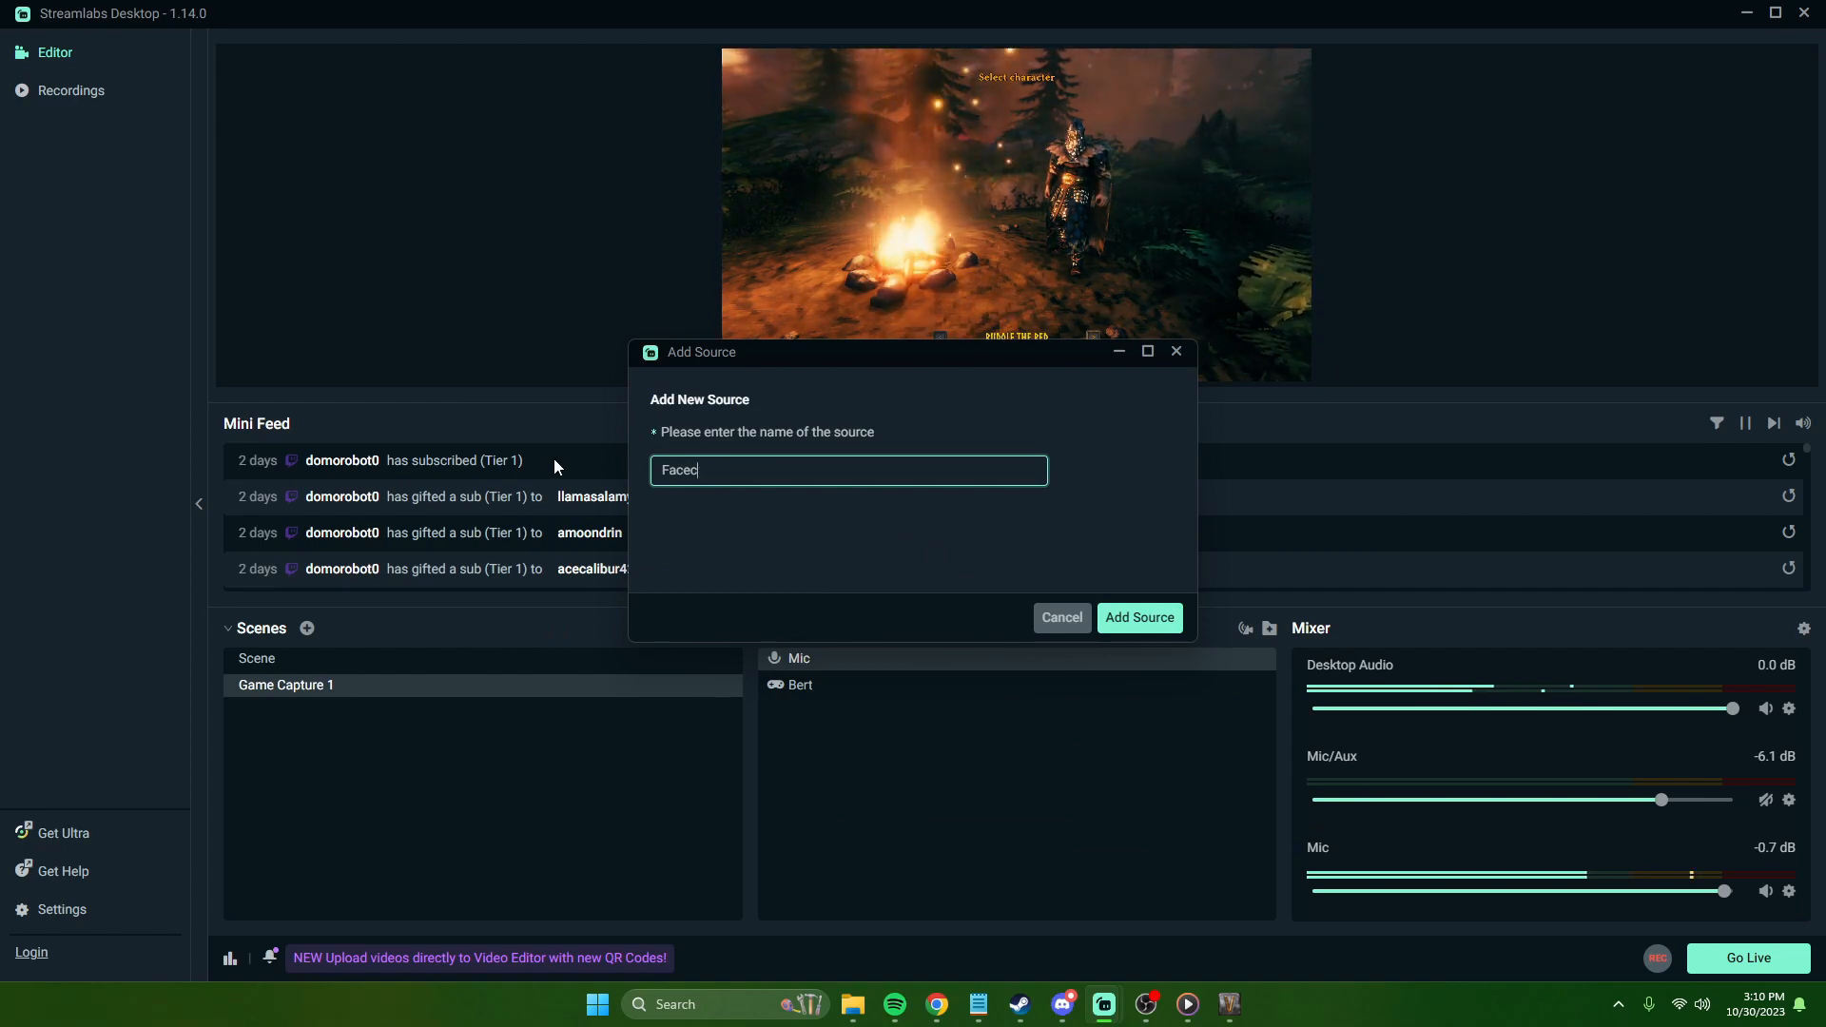
{"action": "type", "text": "am"}
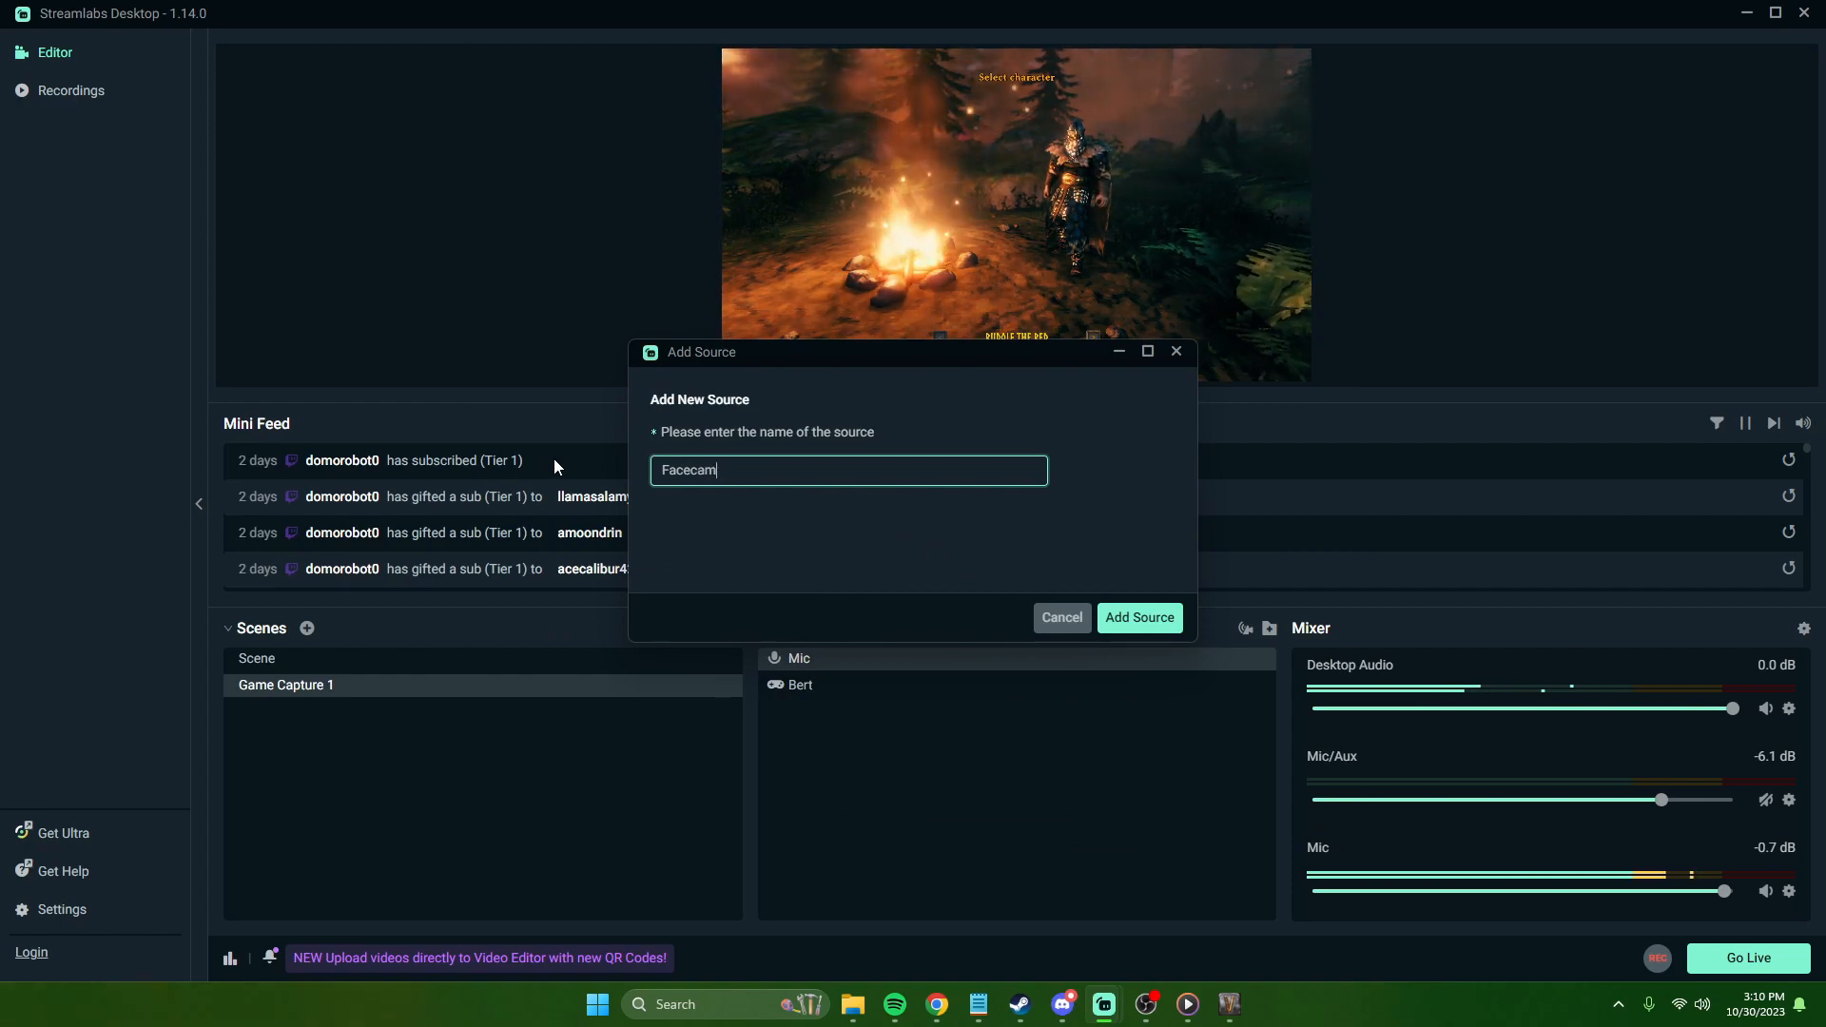
{"action": "left_click", "coordinate": [1132, 617]}
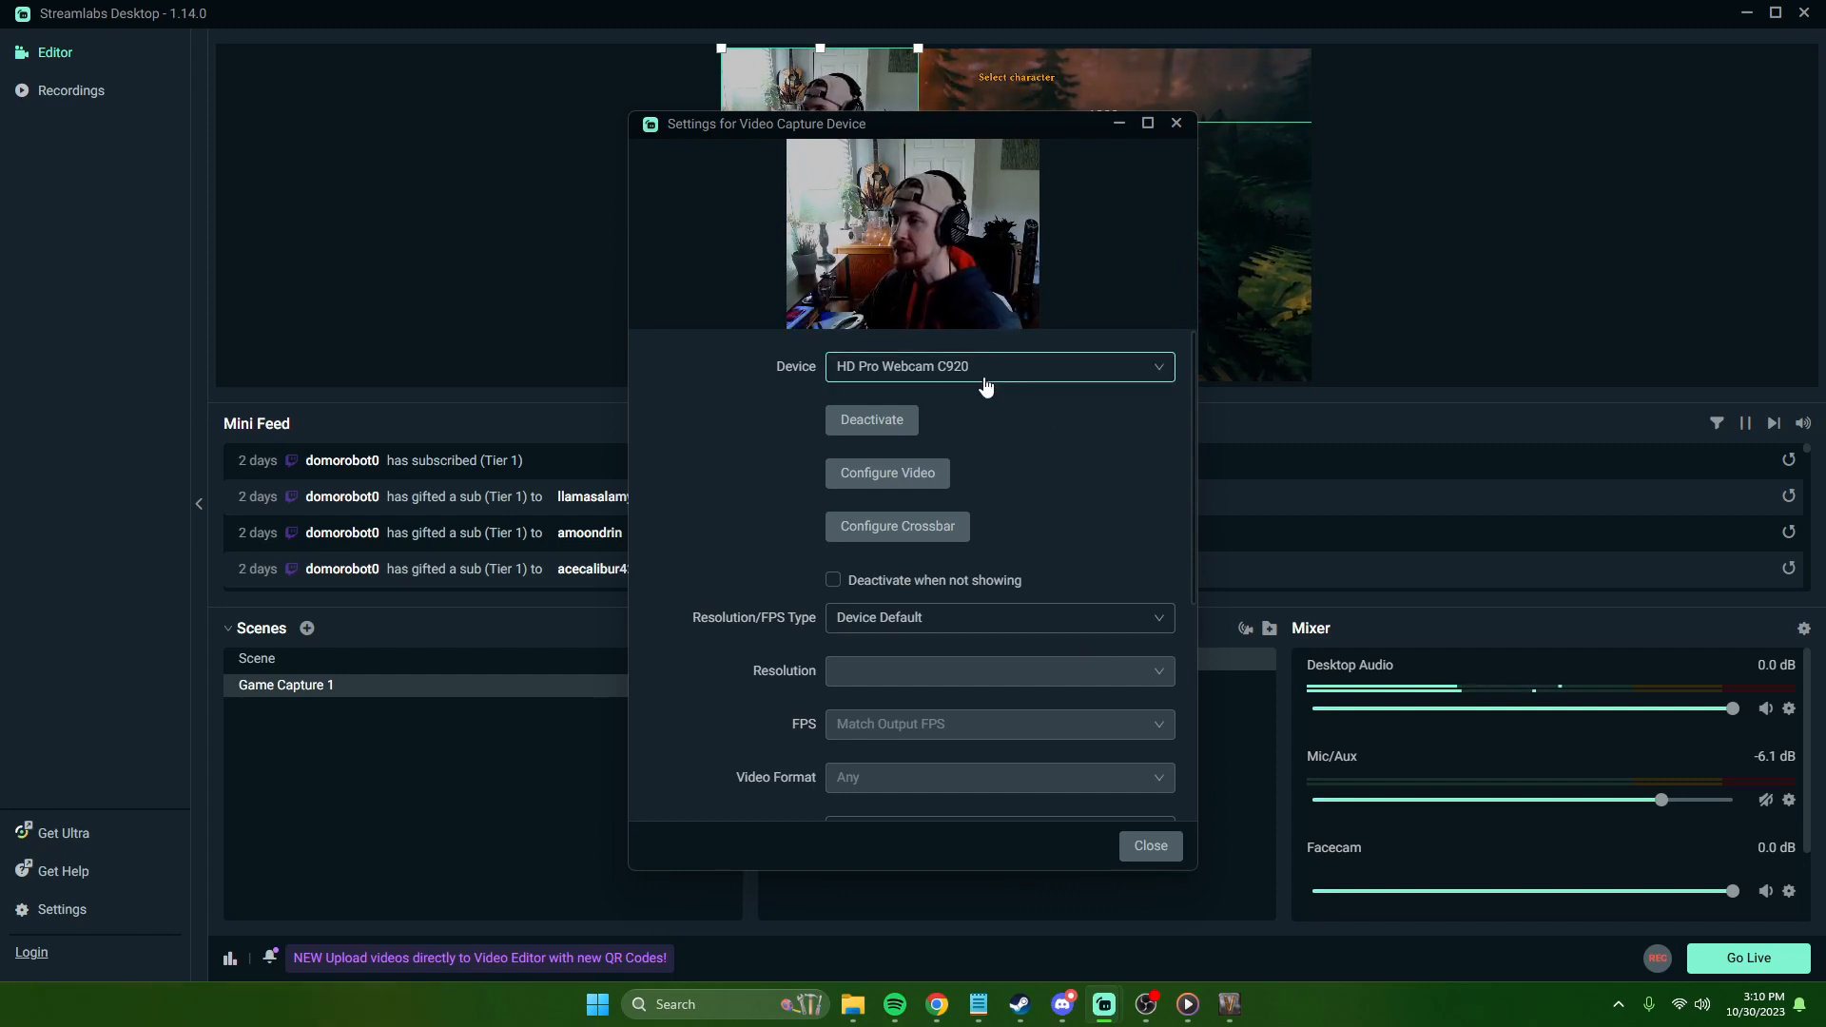
Step: Choose Camera (NVIDIA Broadcast) as the Facecam's video device
{"action": "left_click", "coordinate": [929, 373]}
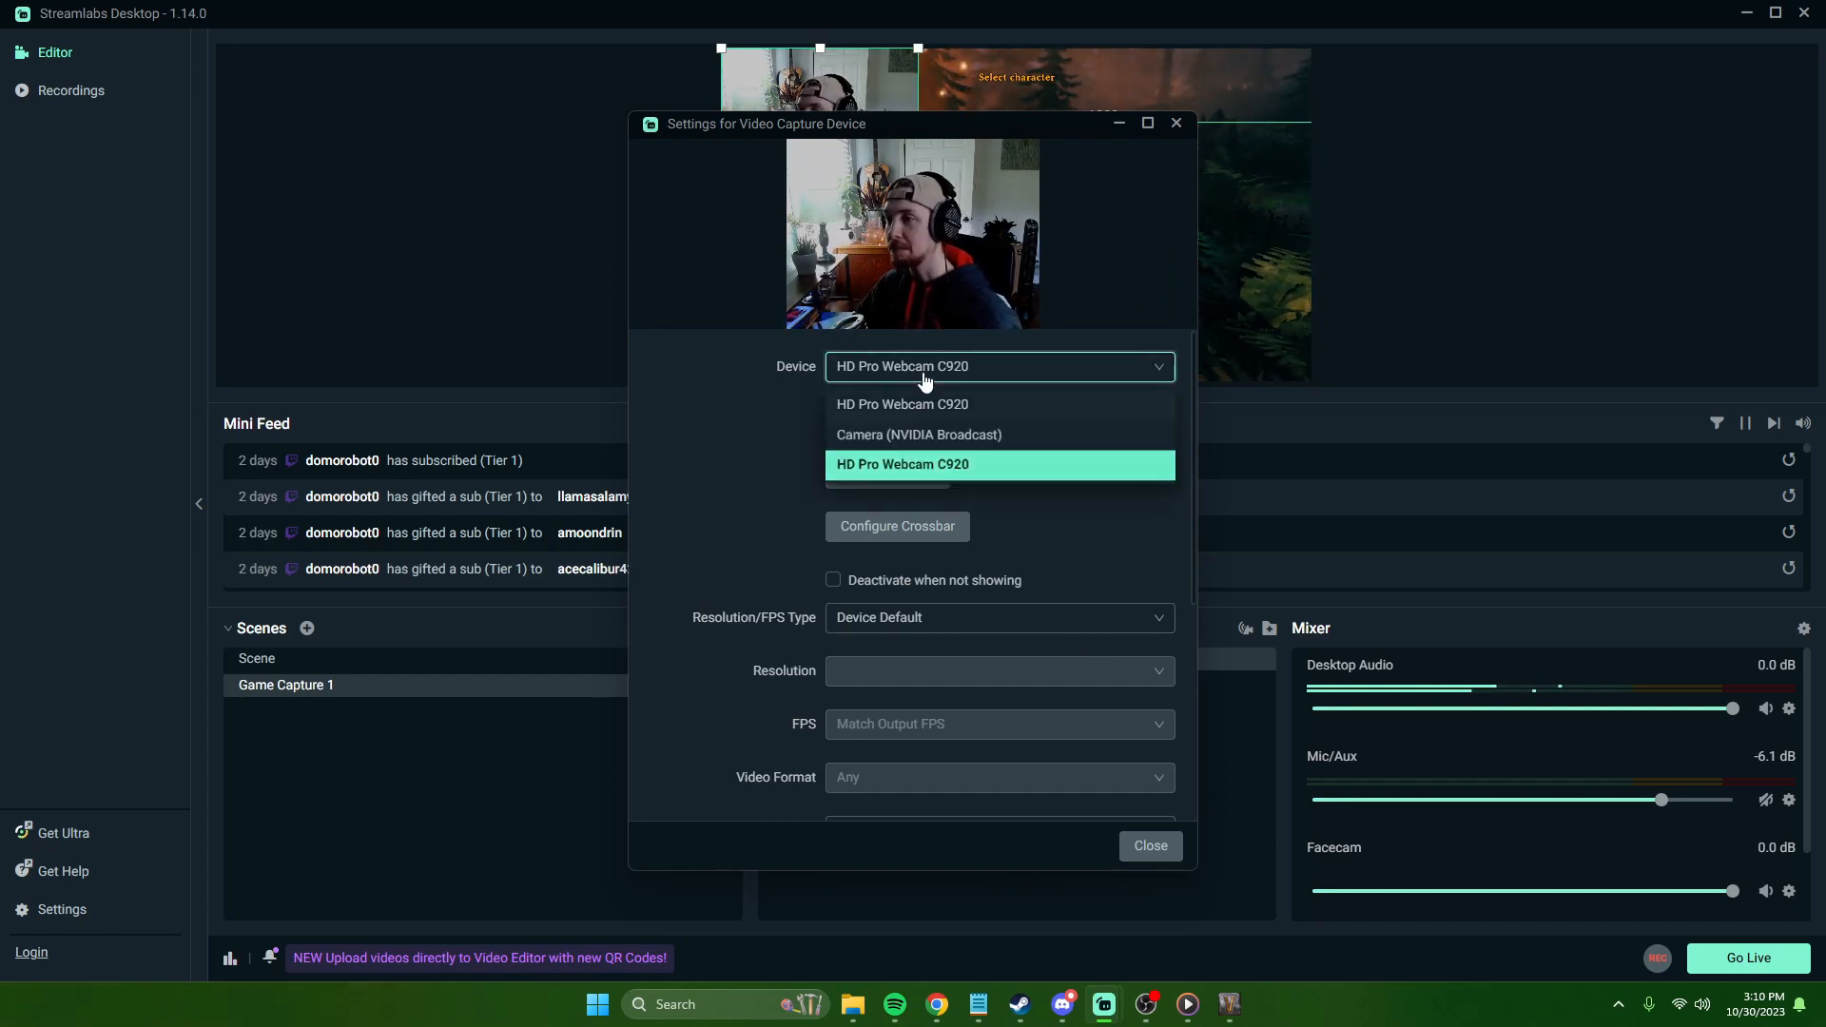
{"action": "left_click", "coordinate": [962, 436]}
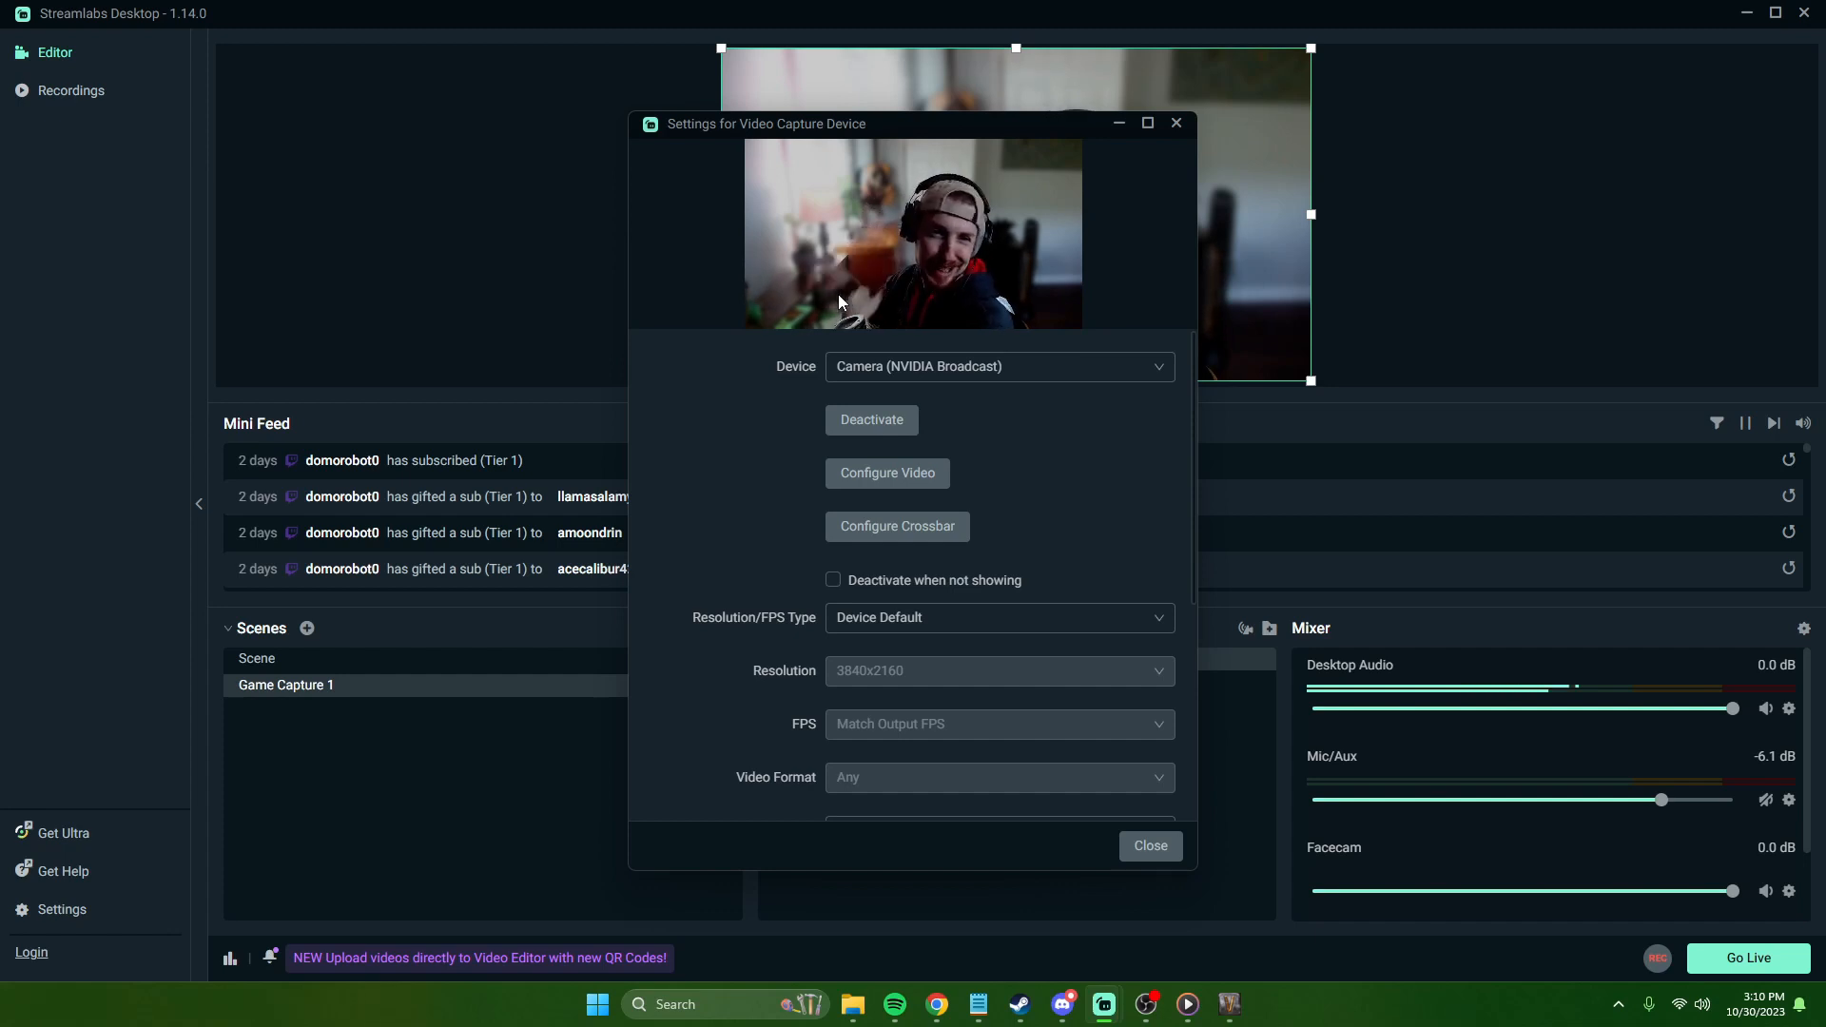
{"action": "left_click", "coordinate": [904, 368]}
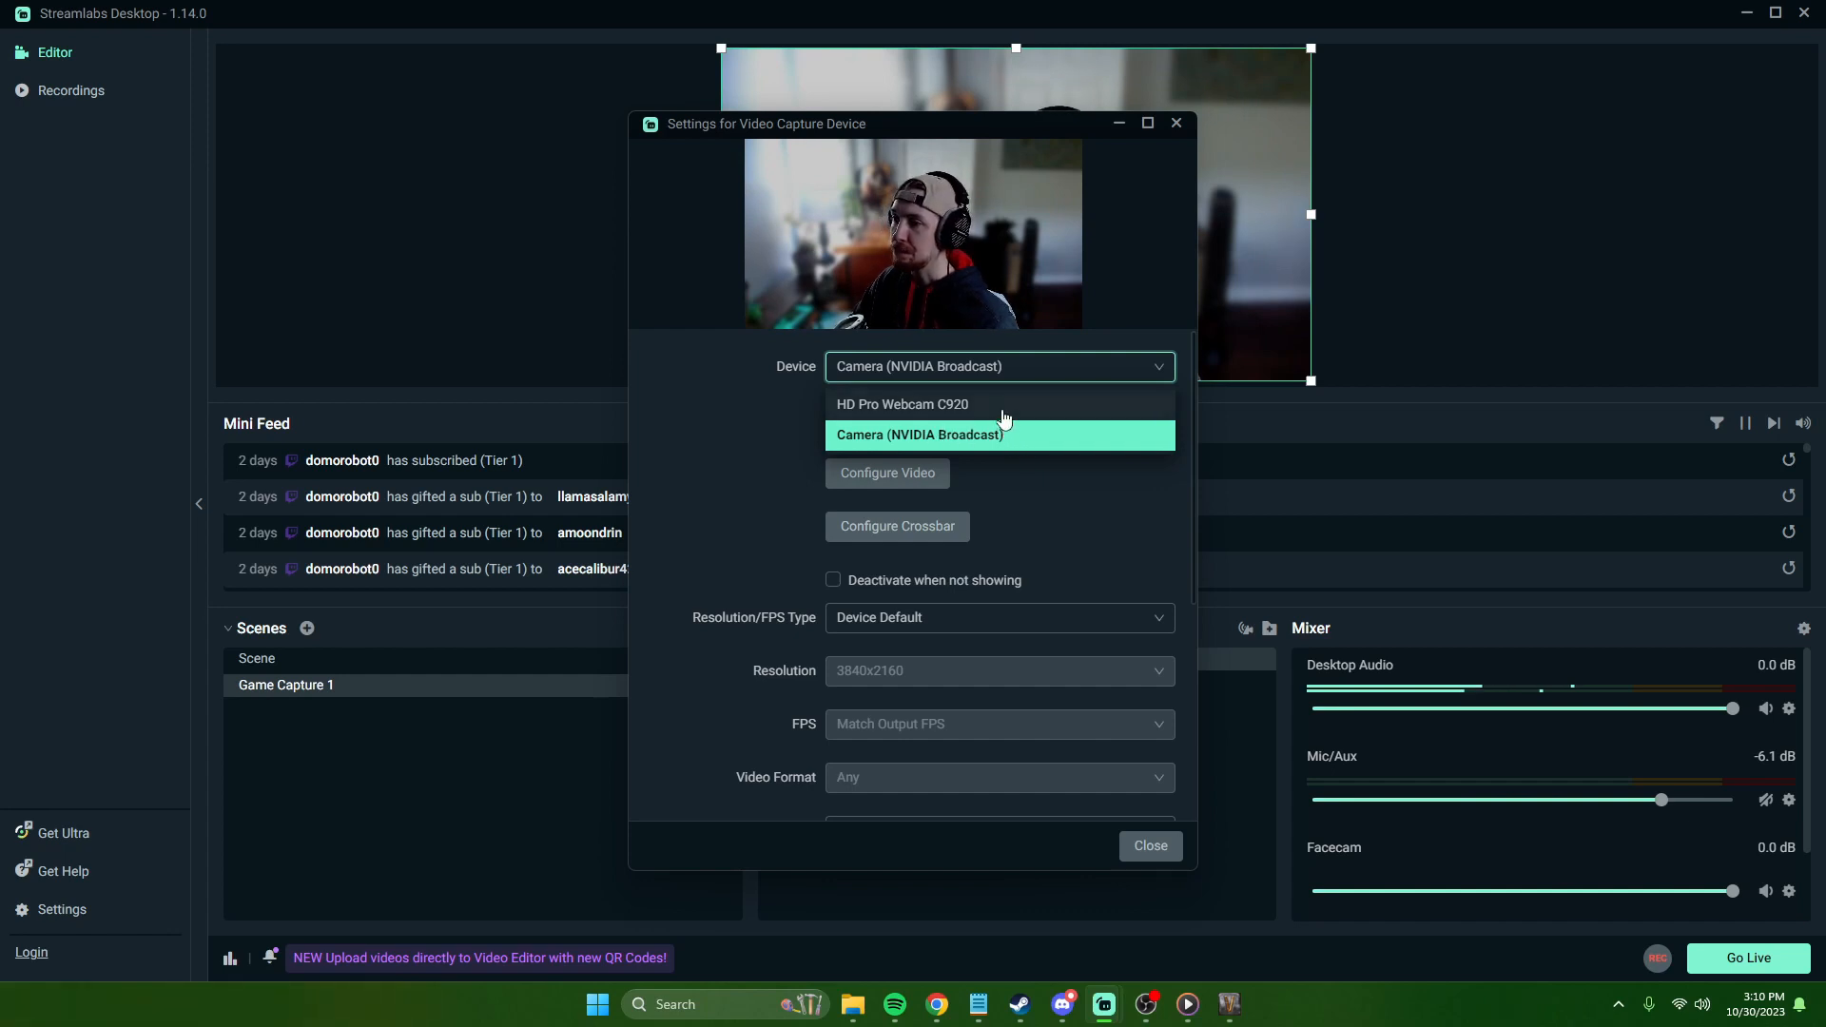
{"action": "left_click", "coordinate": [949, 437]}
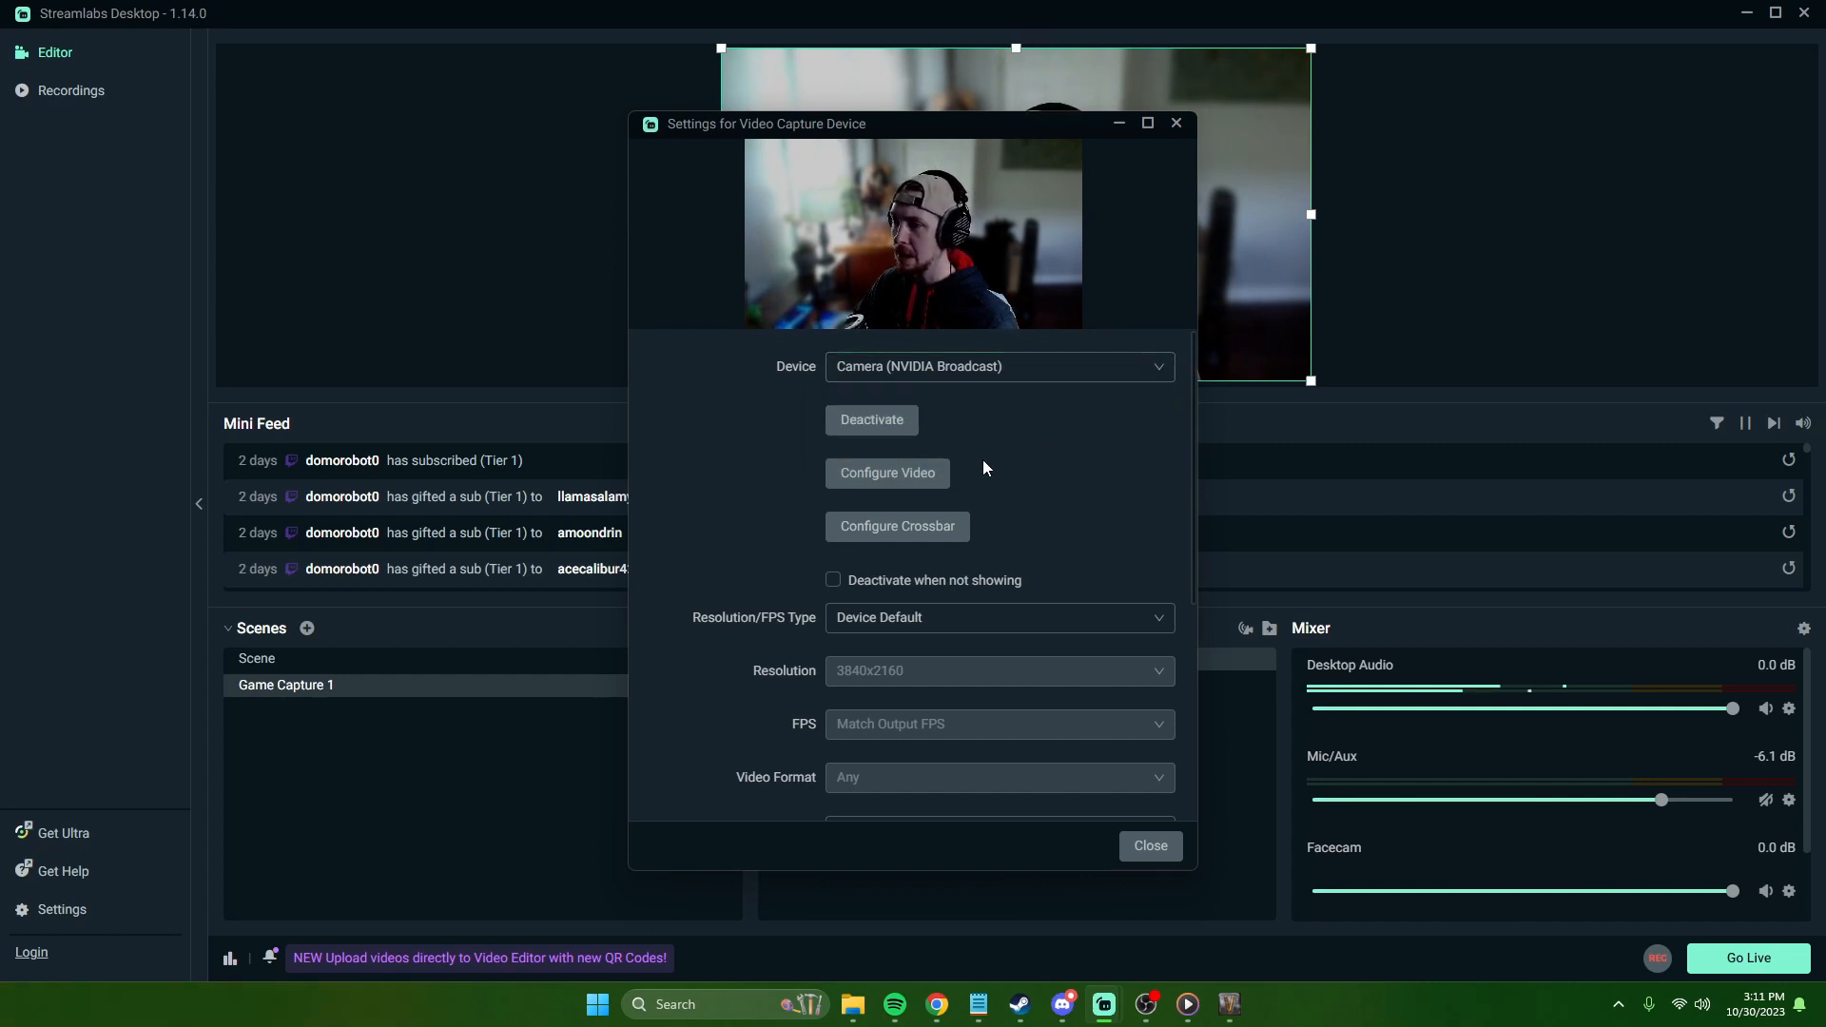
Step: Look over the Facecam's remaining video options and its Audio Output Mode choices, and close the source settings
{"action": "scroll", "coordinate": [974, 466], "scroll_direction": "down", "scroll_amount": 2}
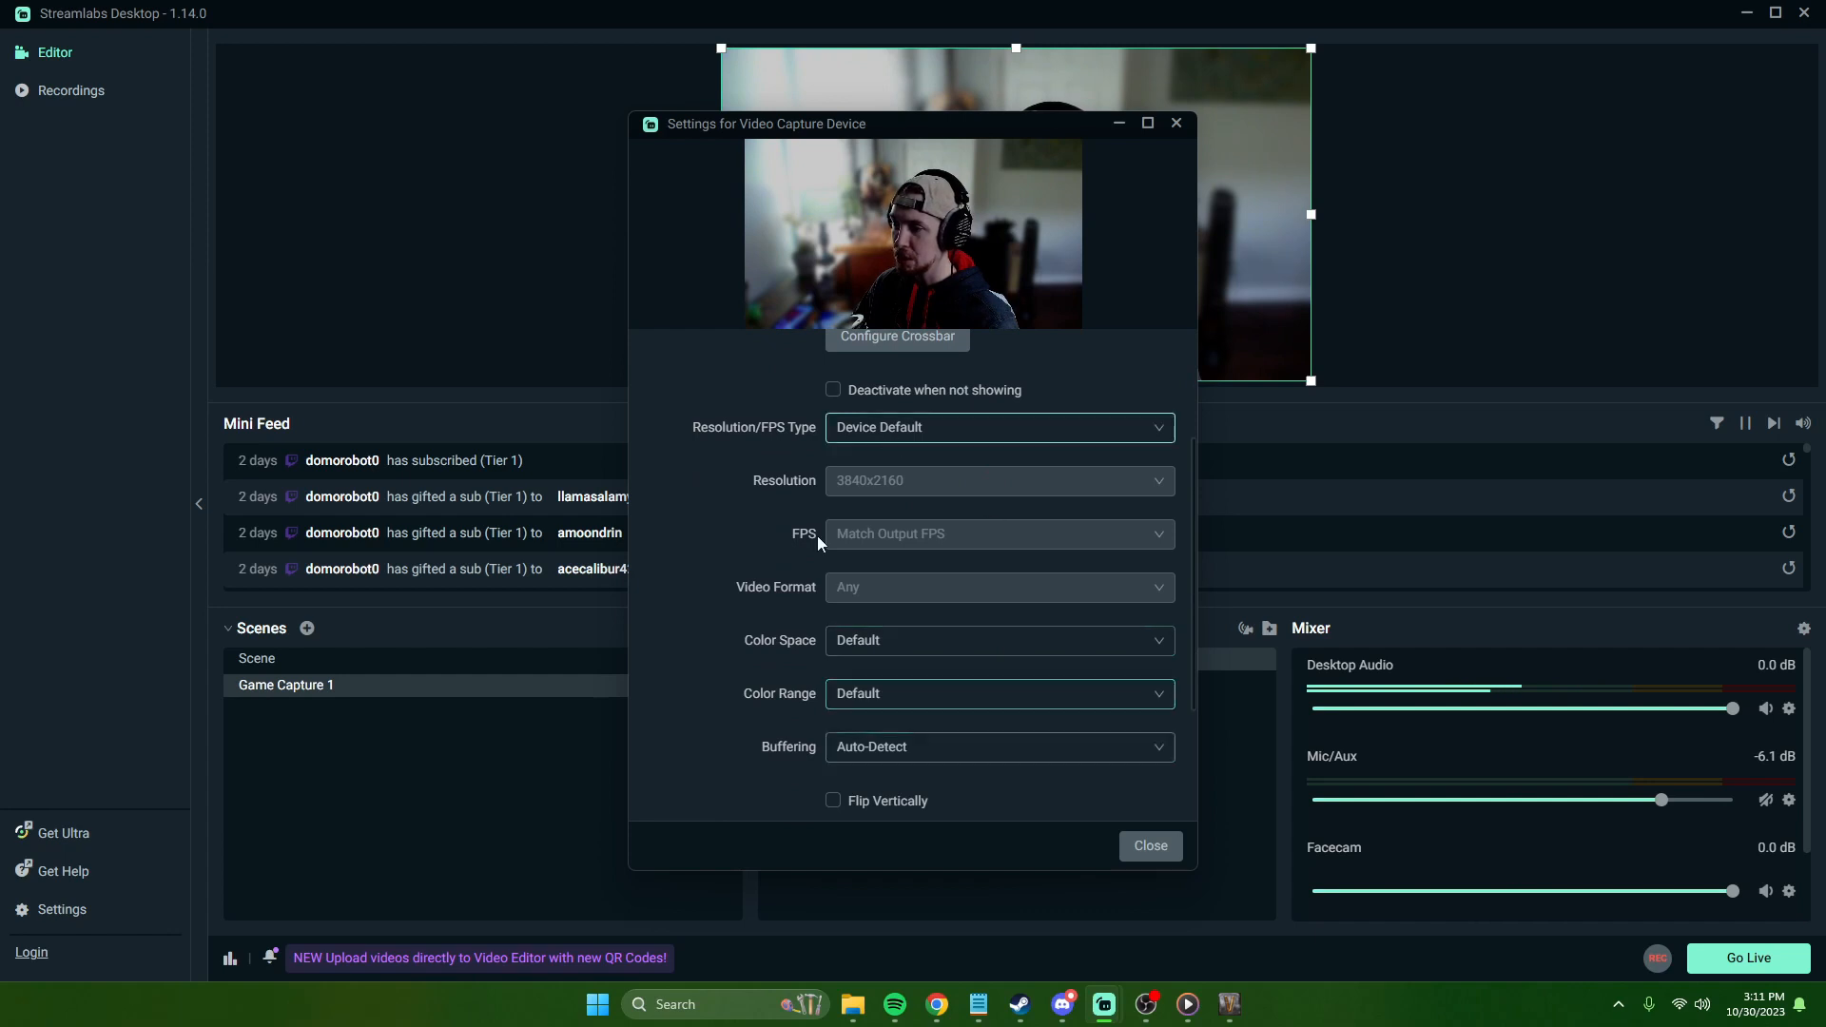
{"action": "scroll", "coordinate": [1004, 559], "scroll_direction": "up", "scroll_amount": 2}
{"action": "scroll", "coordinate": [1006, 546], "scroll_direction": "down", "scroll_amount": 1}
{"action": "scroll", "coordinate": [975, 694], "scroll_direction": "down", "scroll_amount": 3}
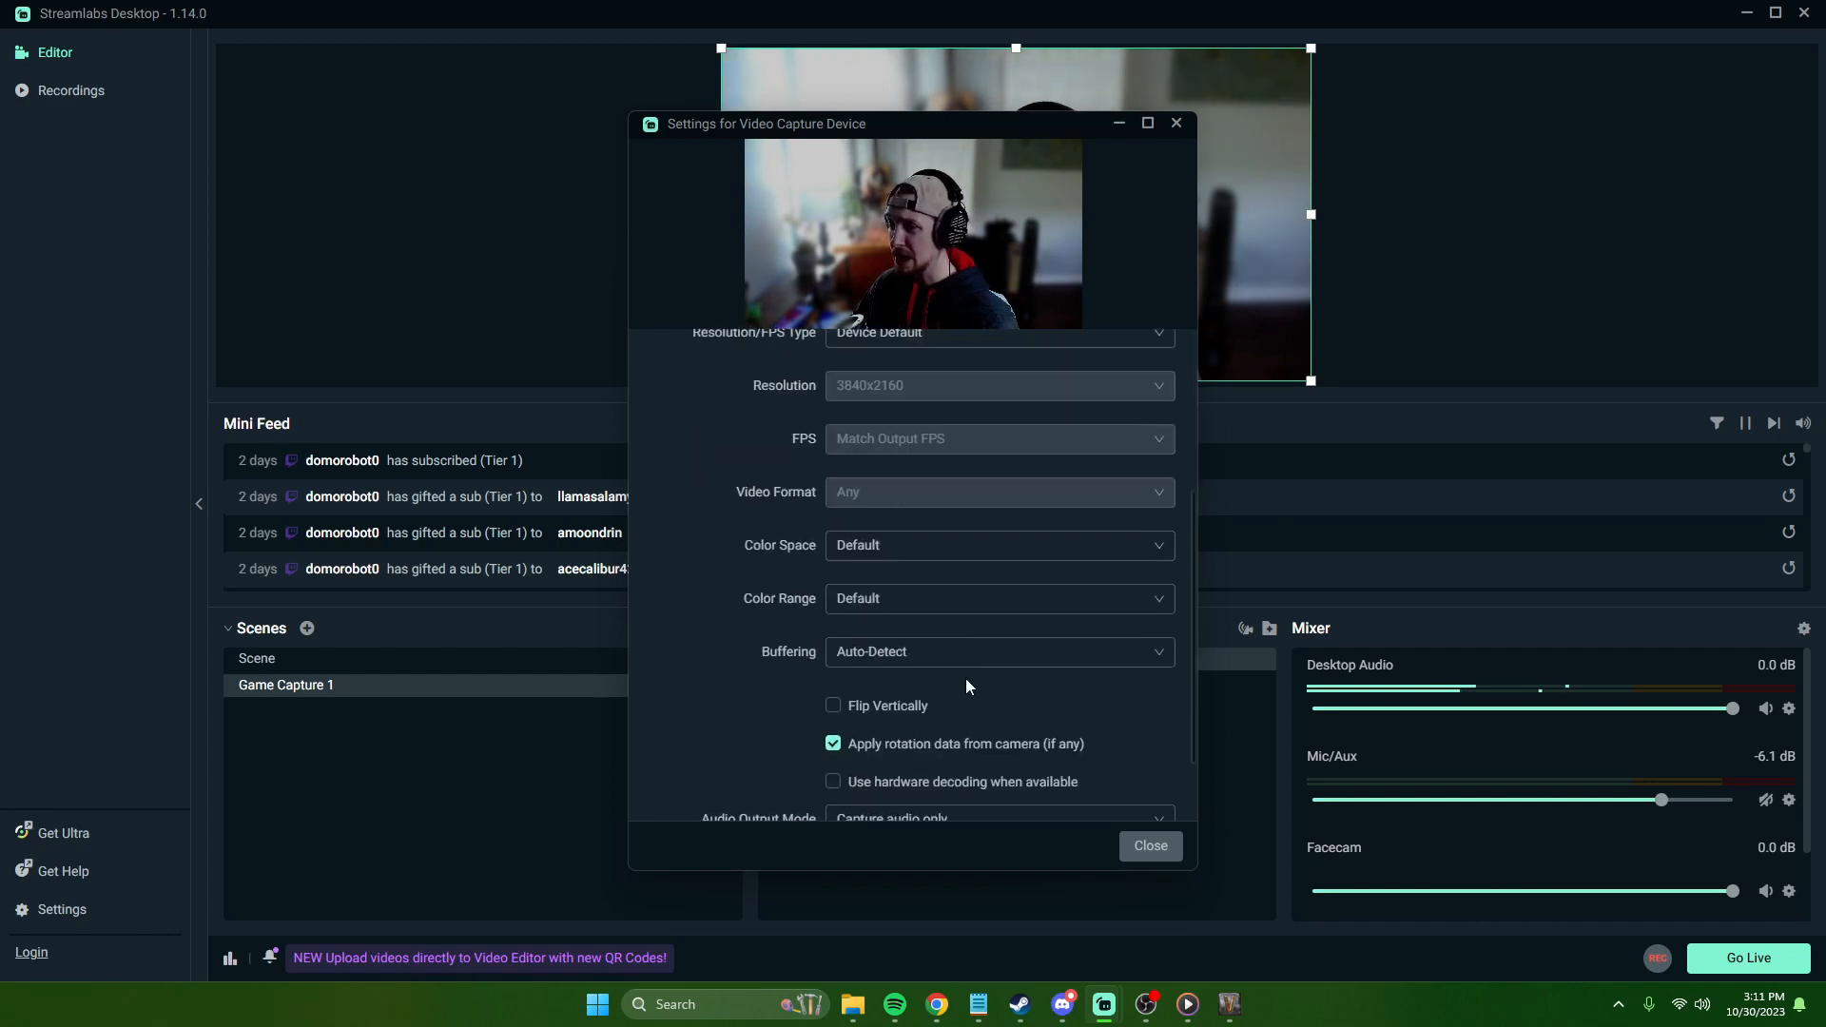
{"action": "scroll", "coordinate": [930, 519], "scroll_direction": "up", "scroll_amount": 2}
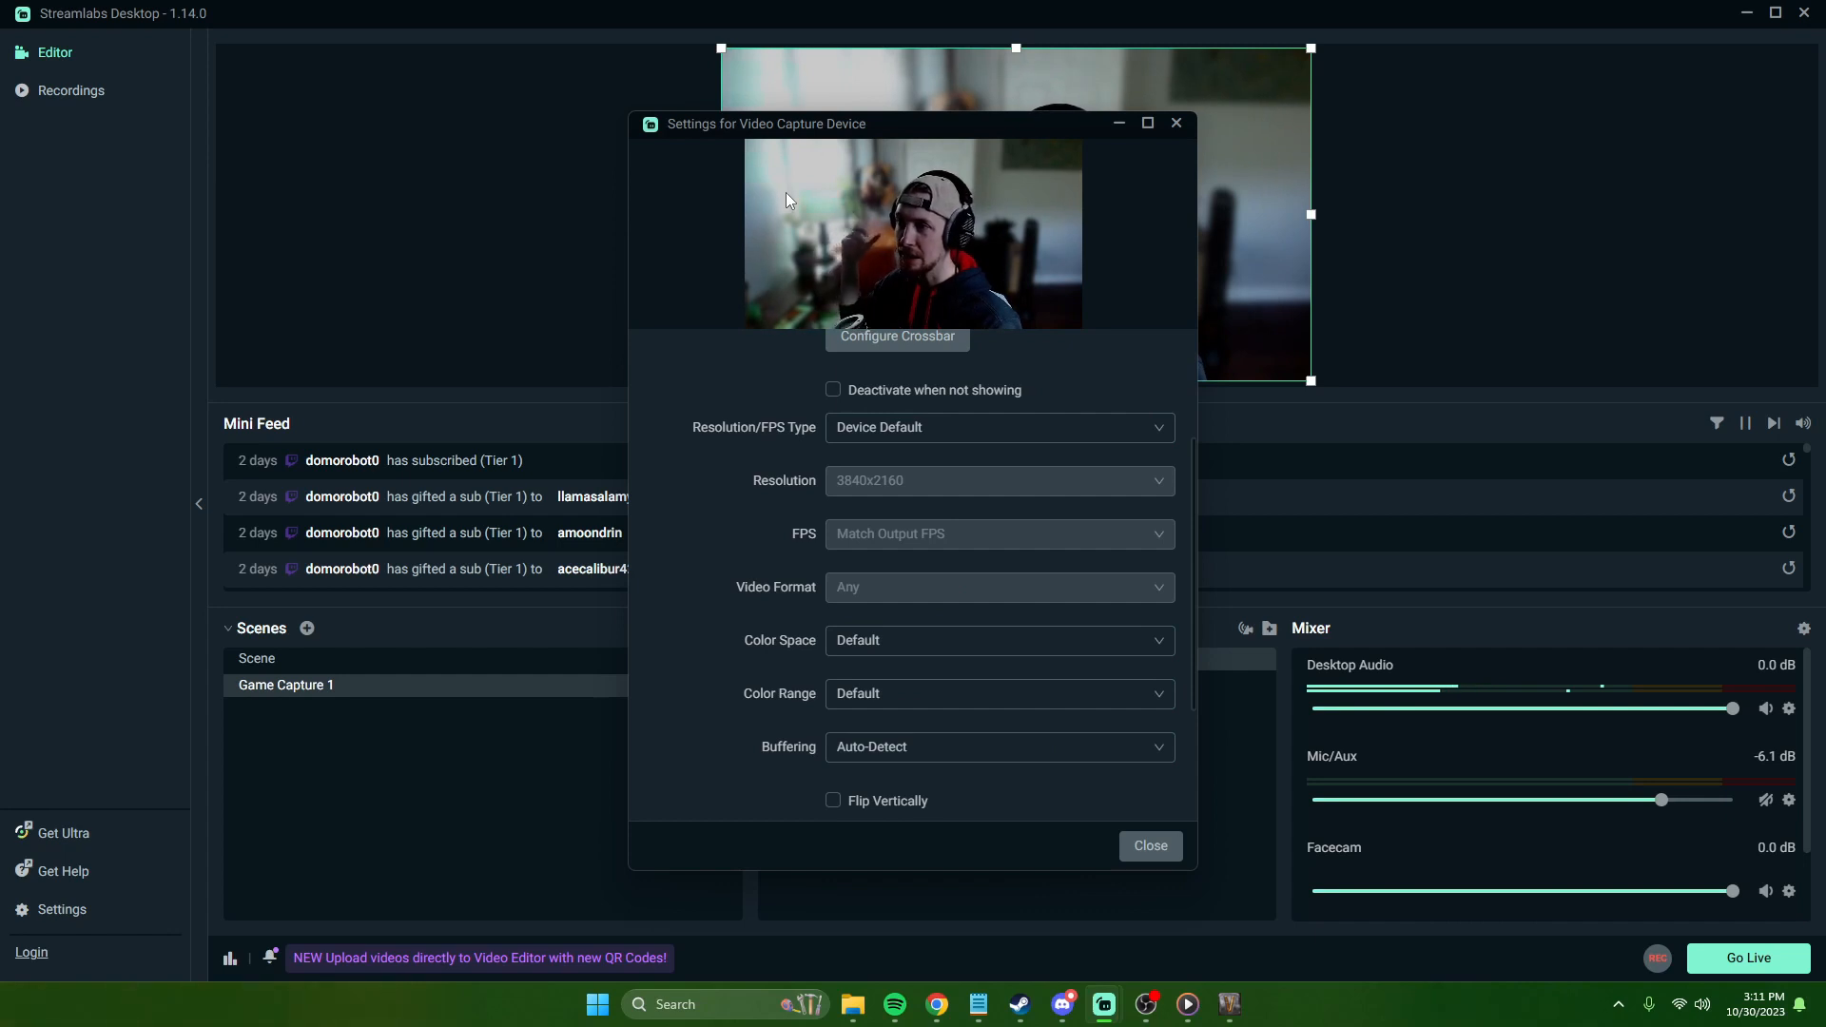
{"action": "scroll", "coordinate": [1076, 597], "scroll_direction": "down", "scroll_amount": 3}
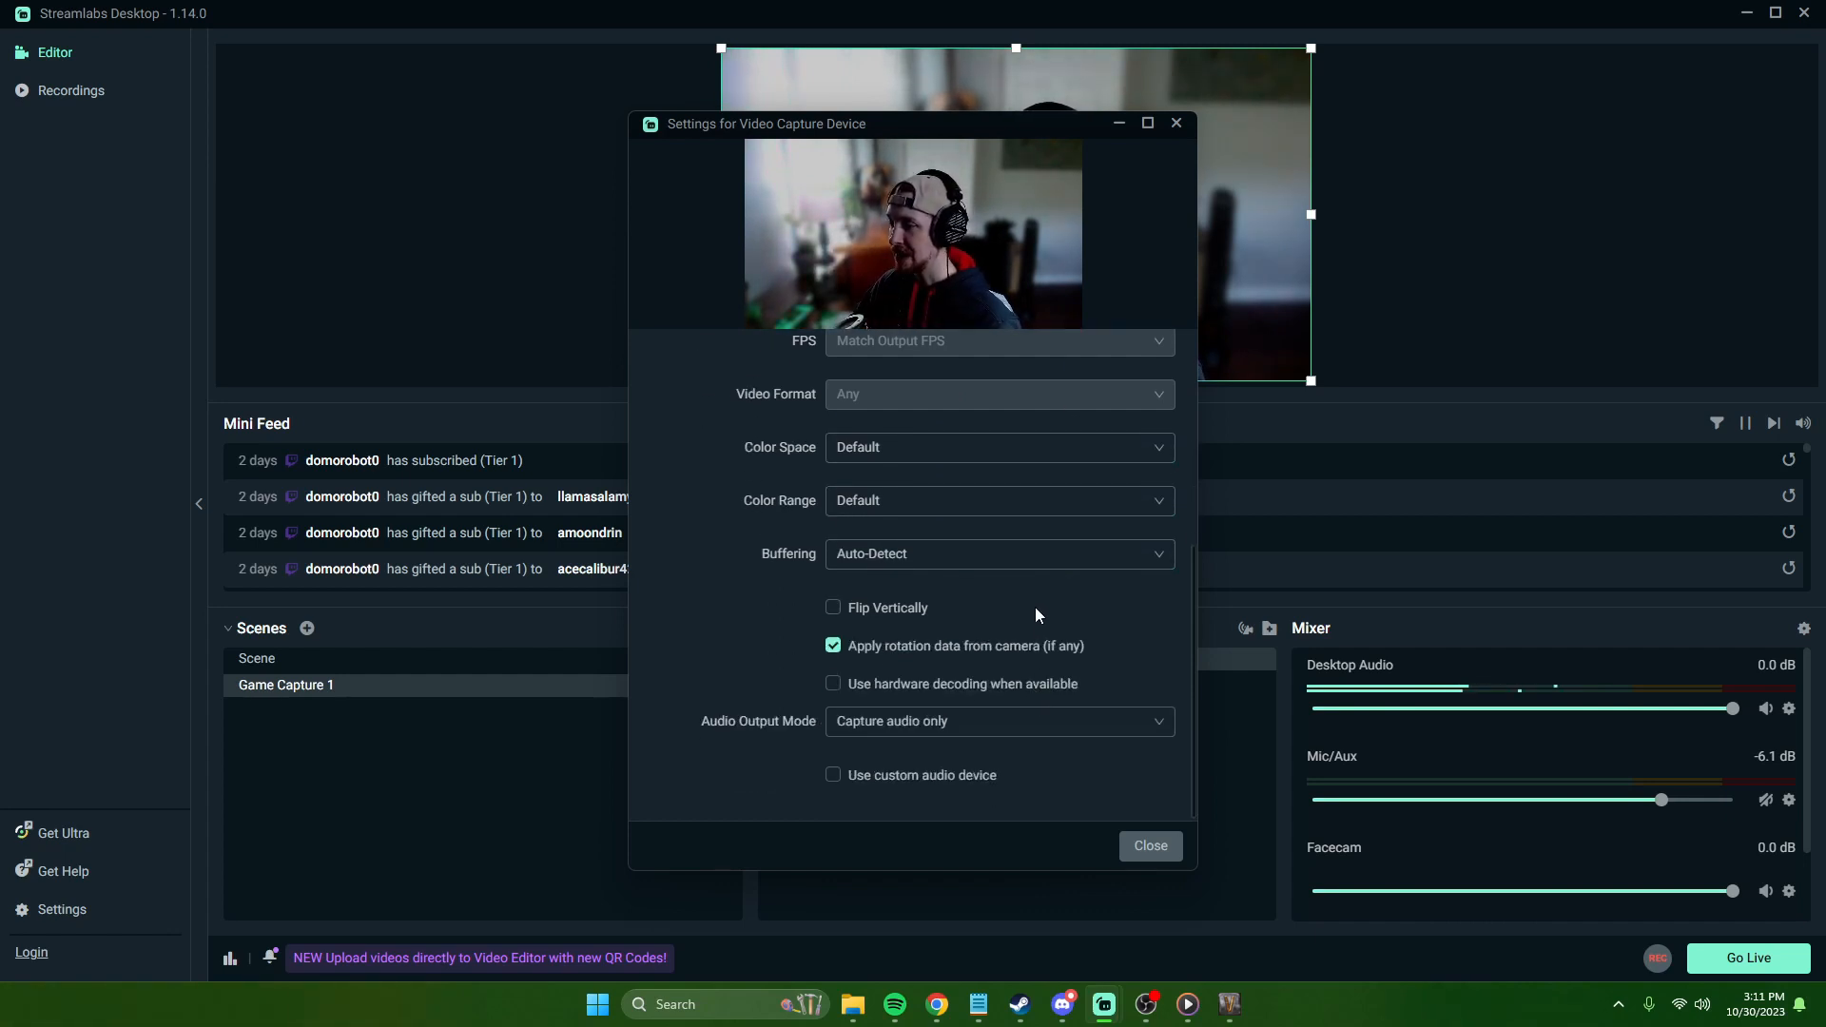
{"action": "left_click", "coordinate": [936, 724]}
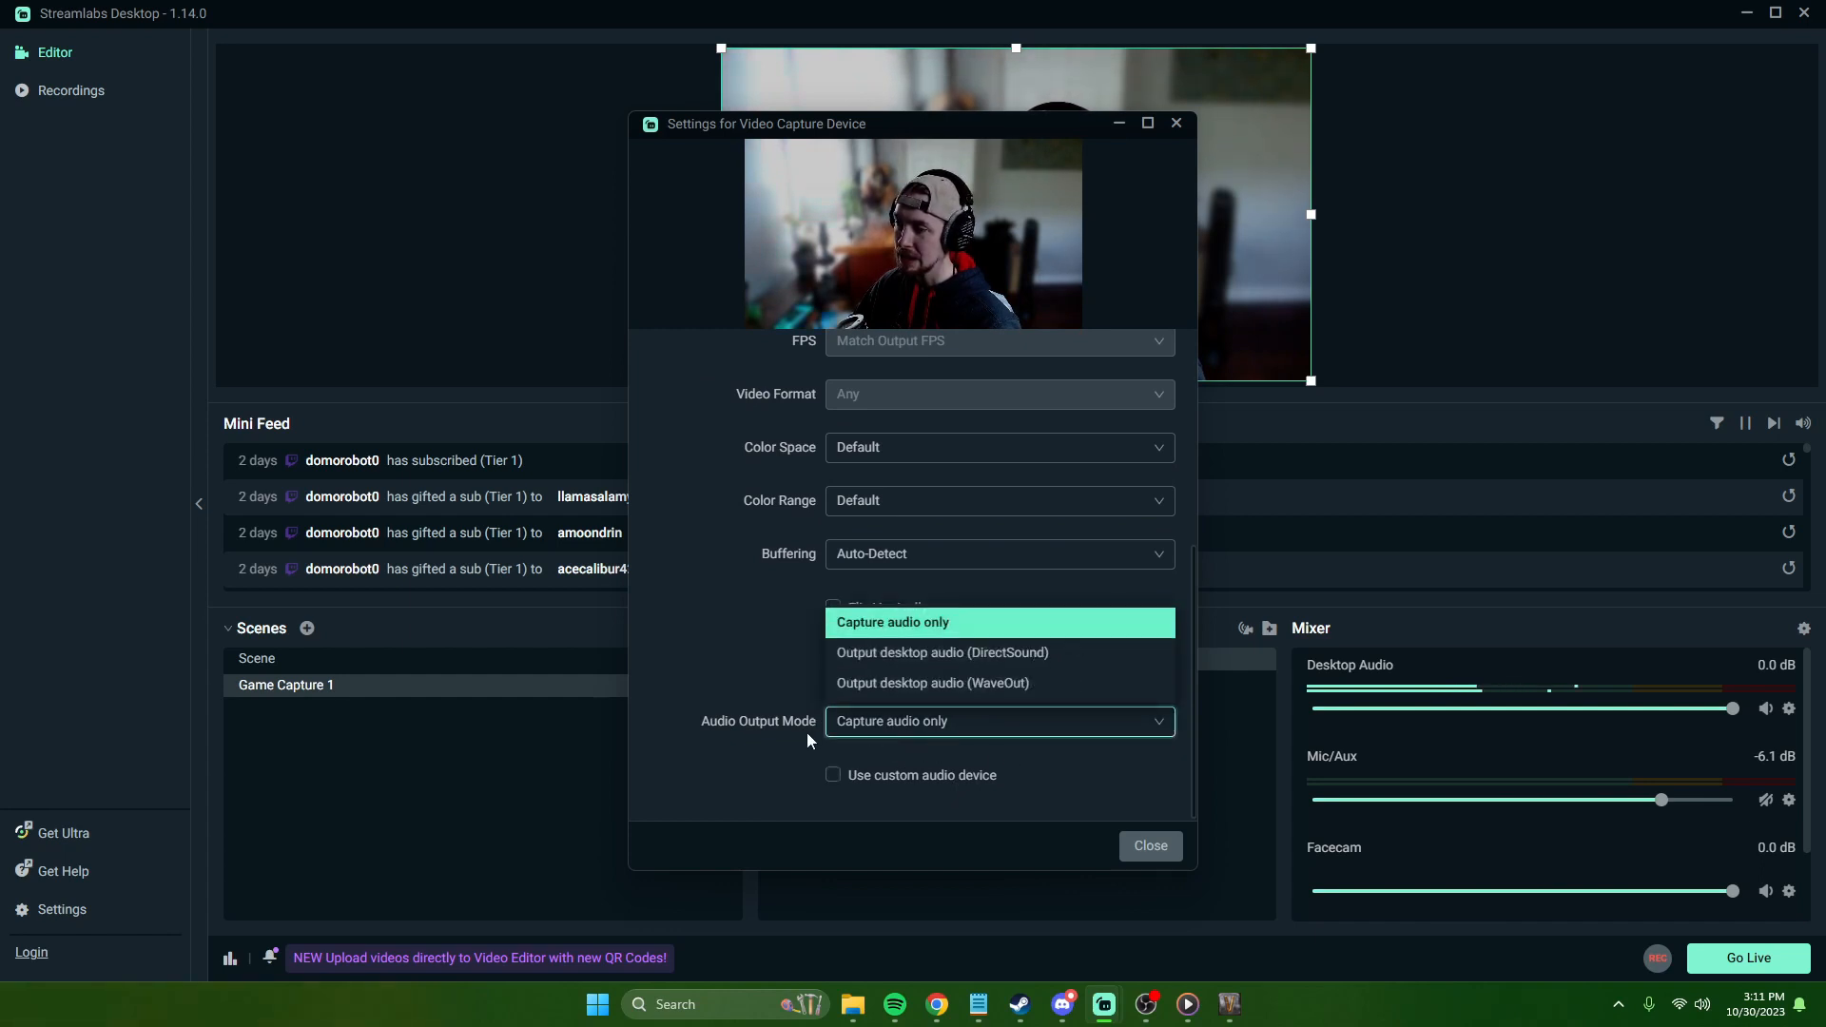
{"action": "left_click", "coordinate": [1033, 762]}
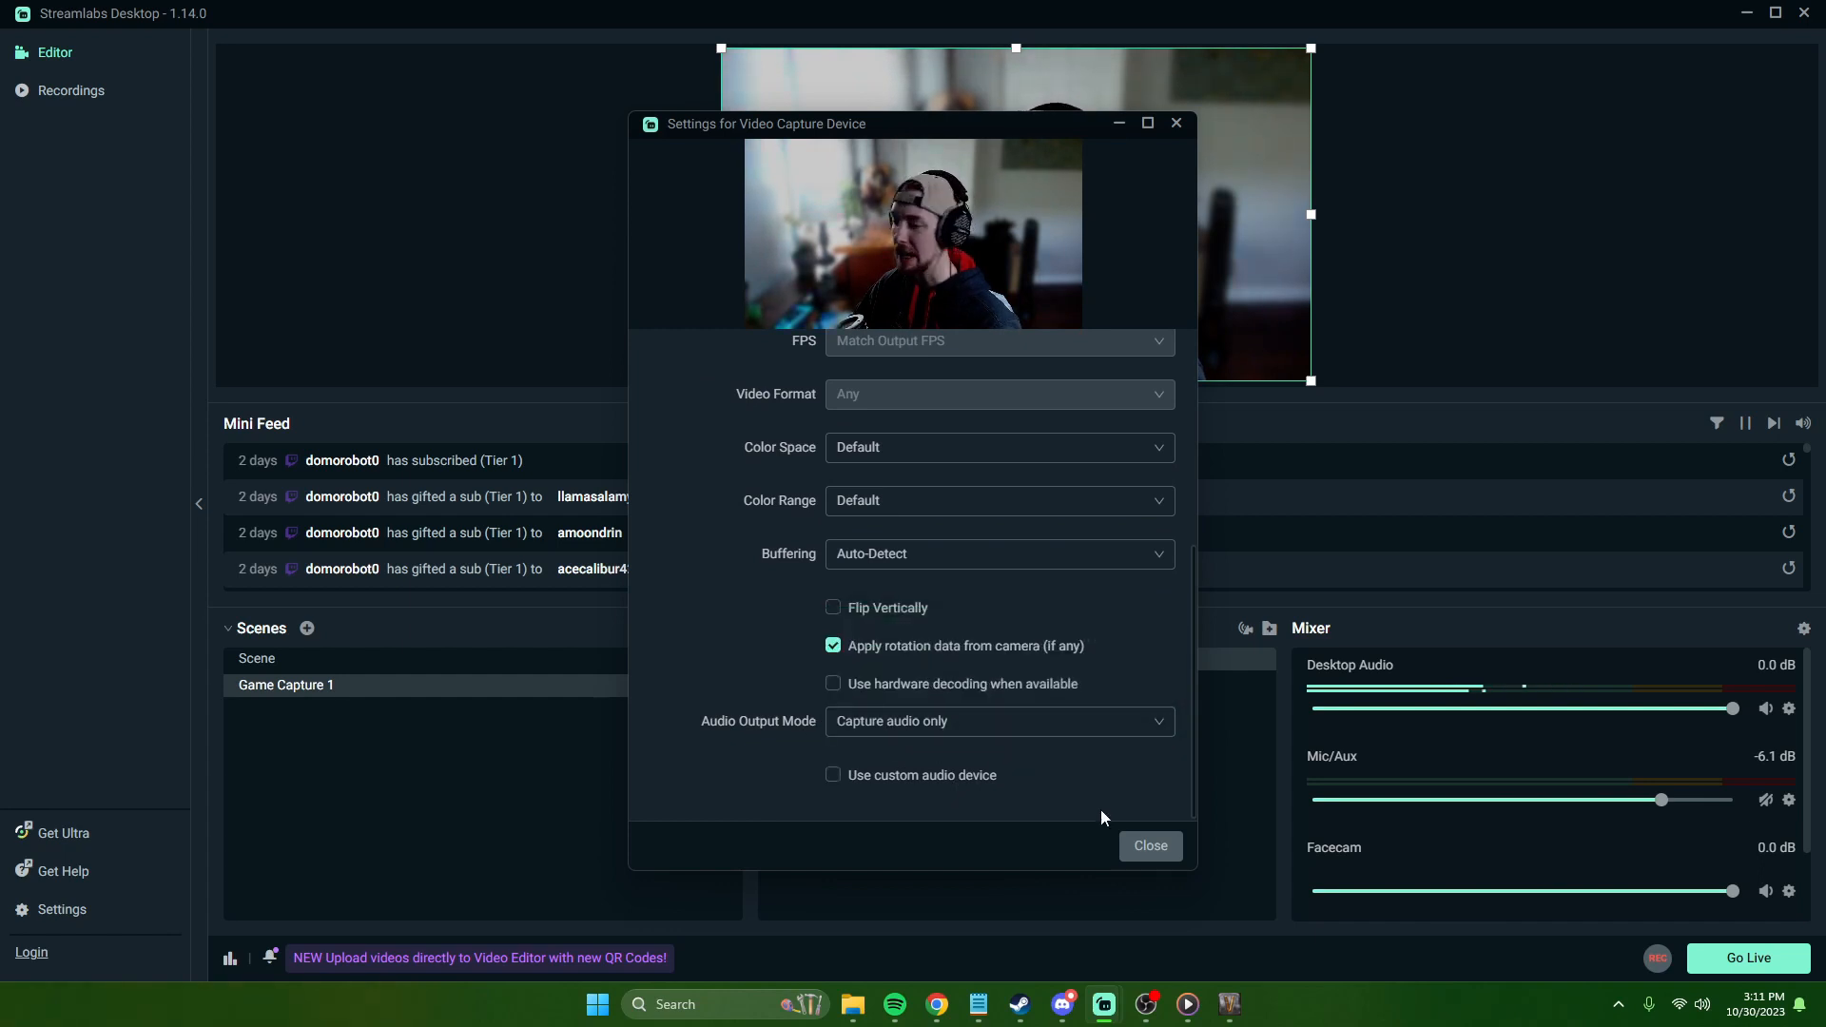
{"action": "left_click", "coordinate": [1144, 846]}
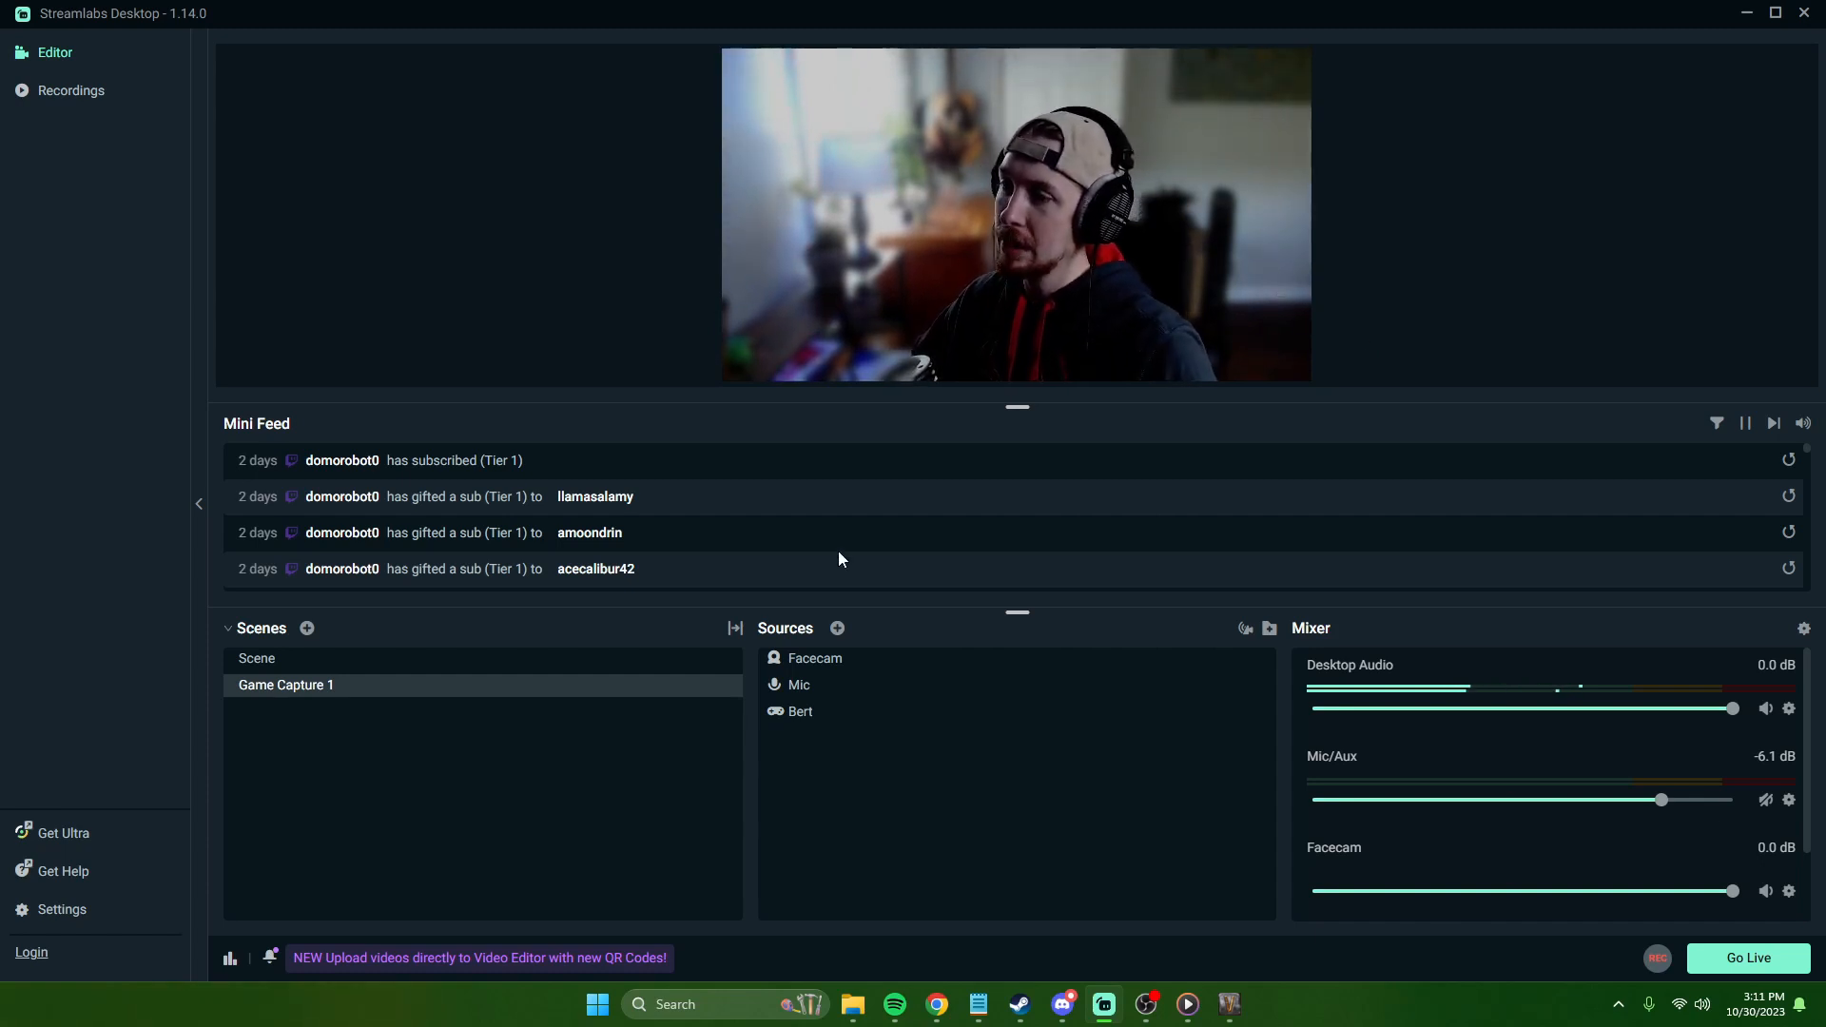
Step: Scale the Facecam down from full canvas size and position it about 114 px from the canvas's right edge and 200 px from the bottom
{"action": "left_click", "coordinate": [815, 658]}
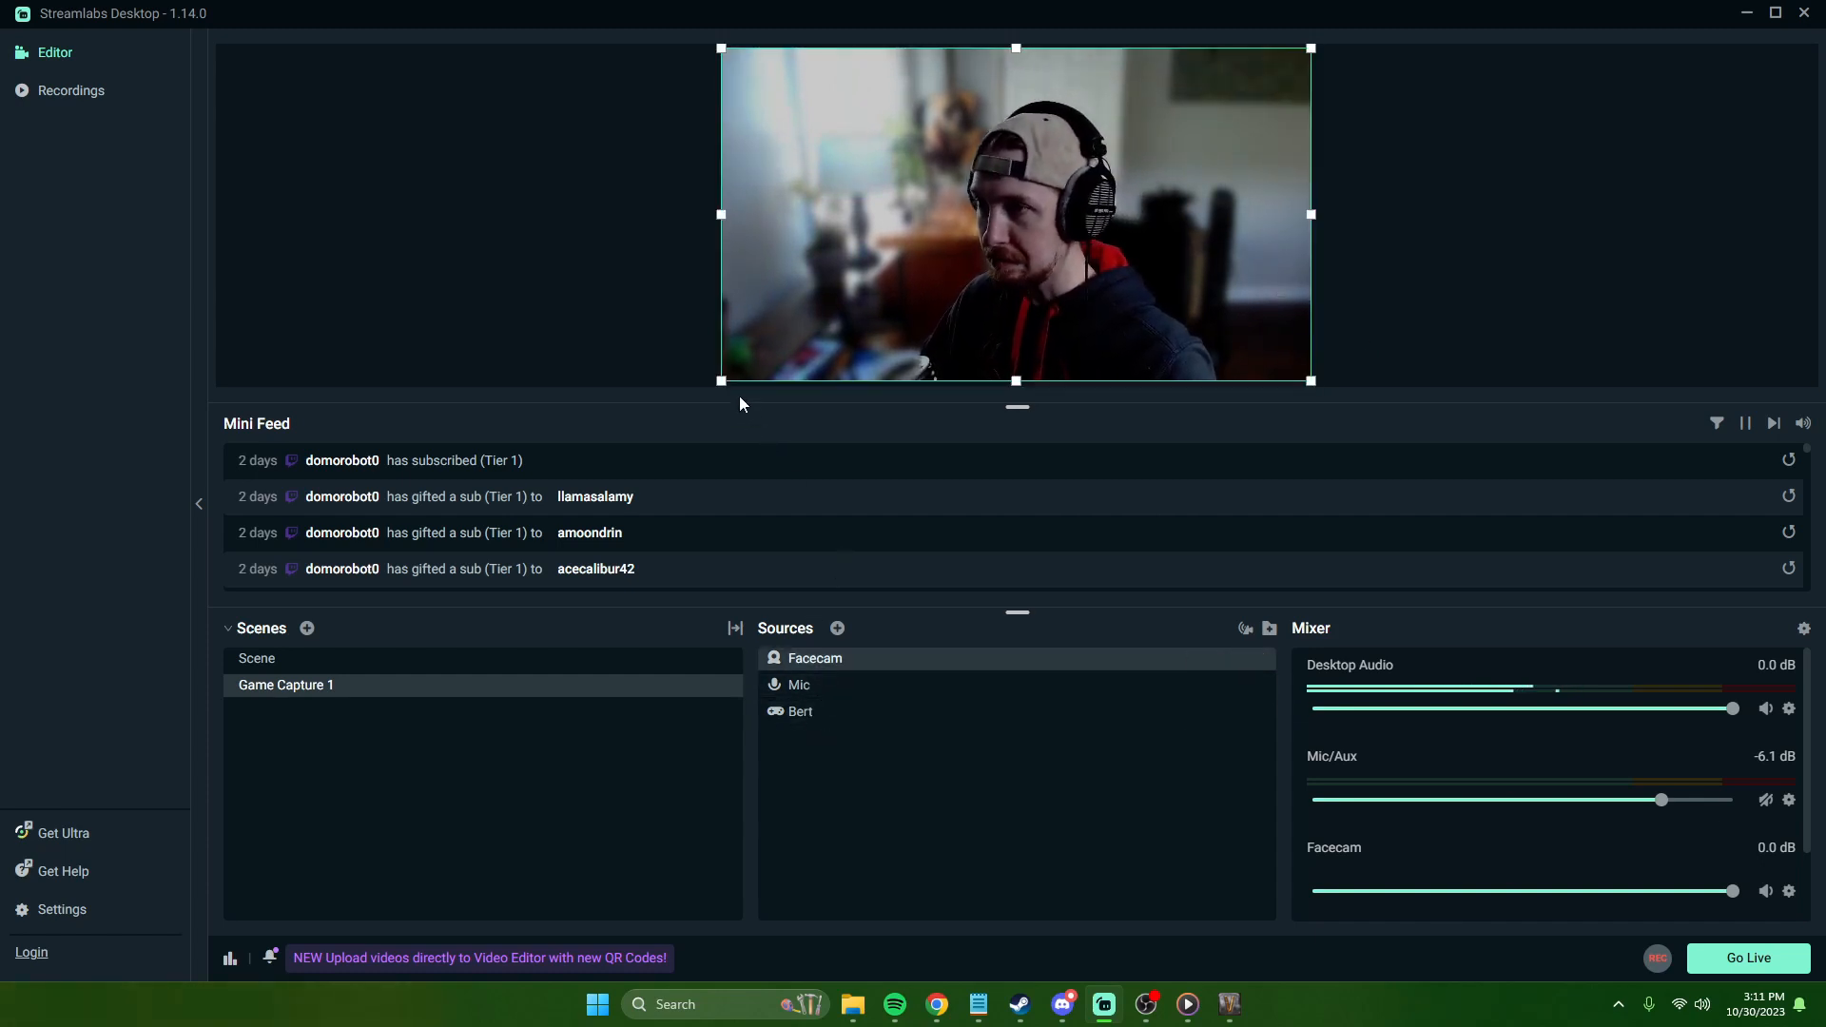
{"action": "key", "text": "ctrl"}
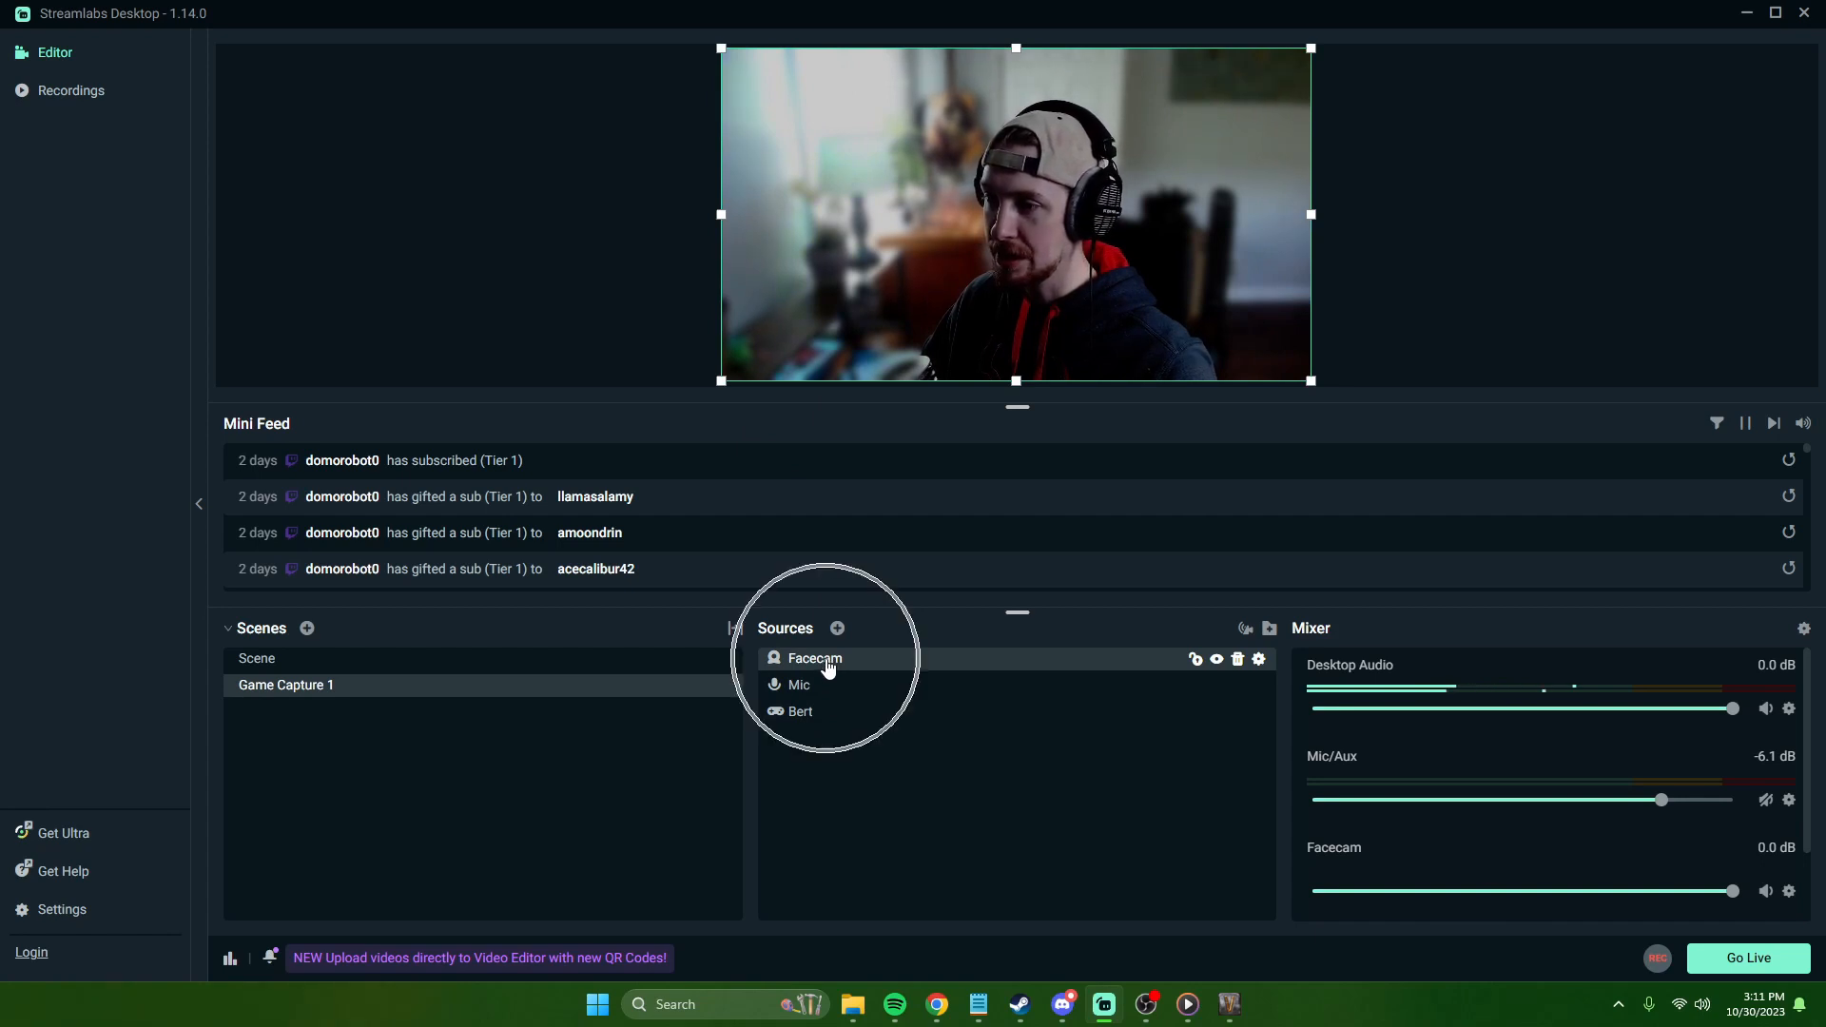
{"action": "left_click", "coordinate": [969, 268]}
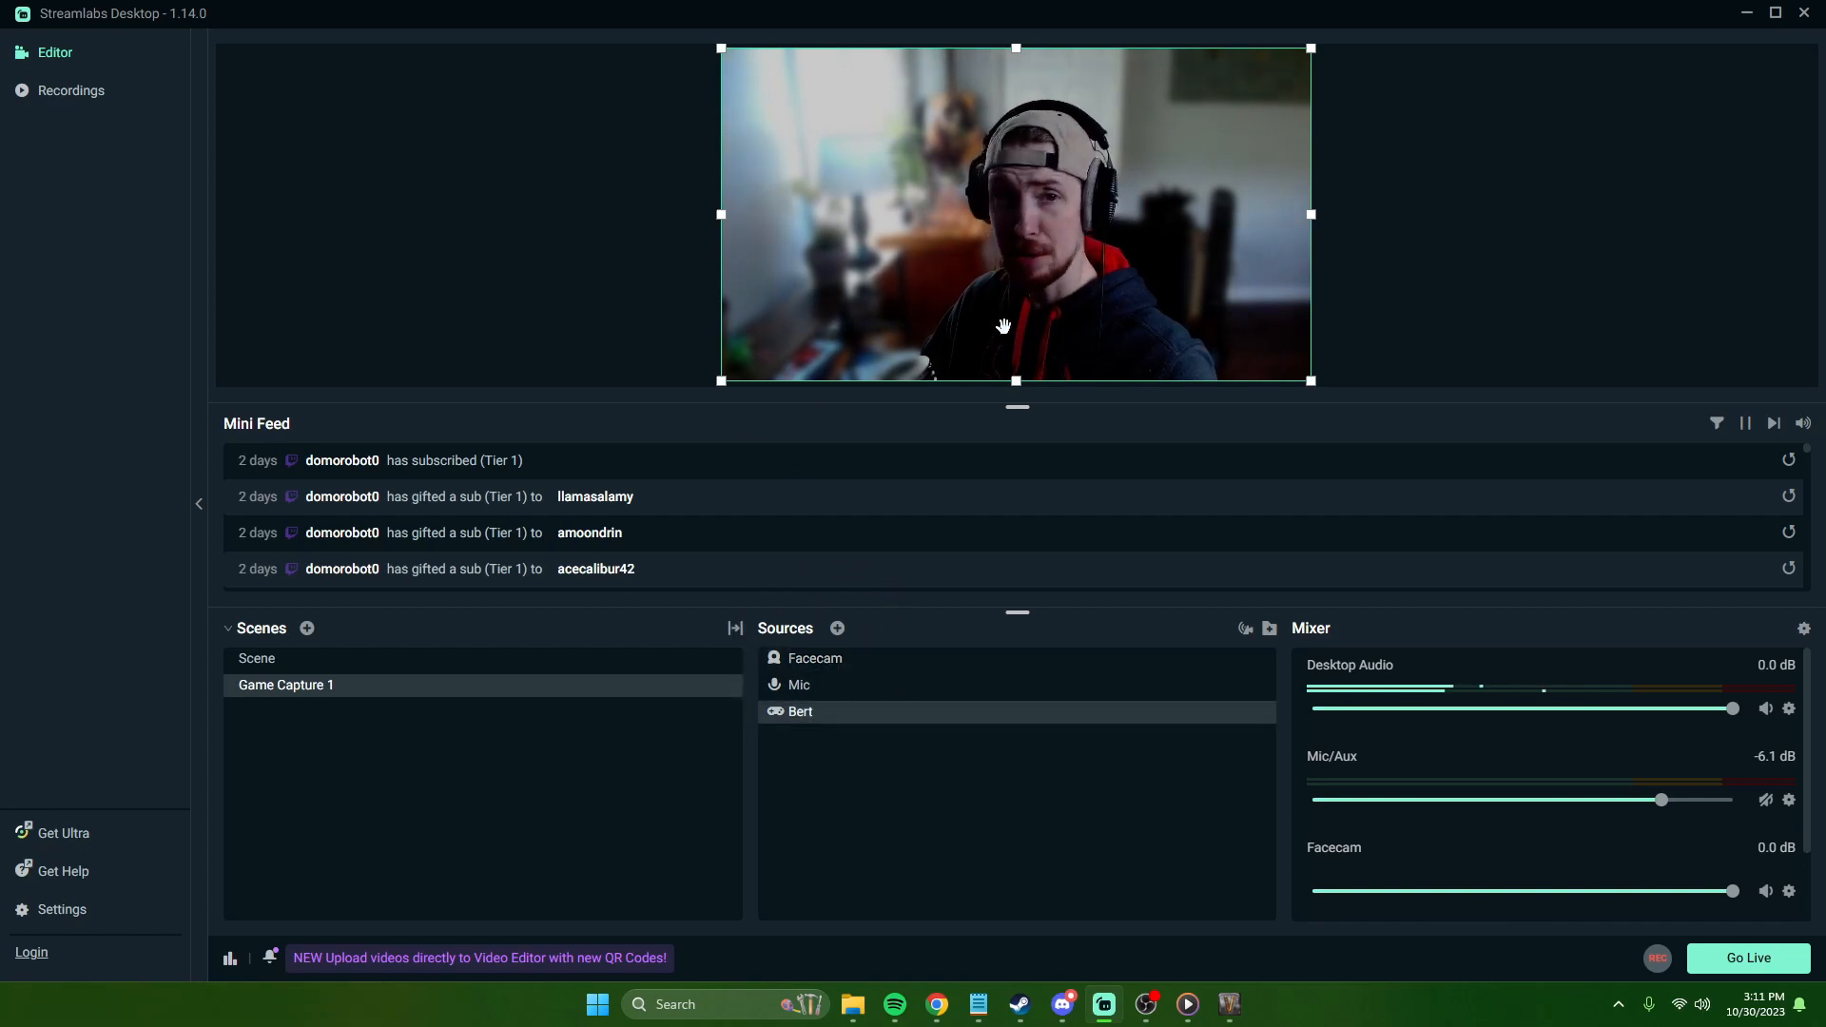
{"action": "left_click", "coordinate": [834, 667]}
{"action": "key", "text": "ctrl"}
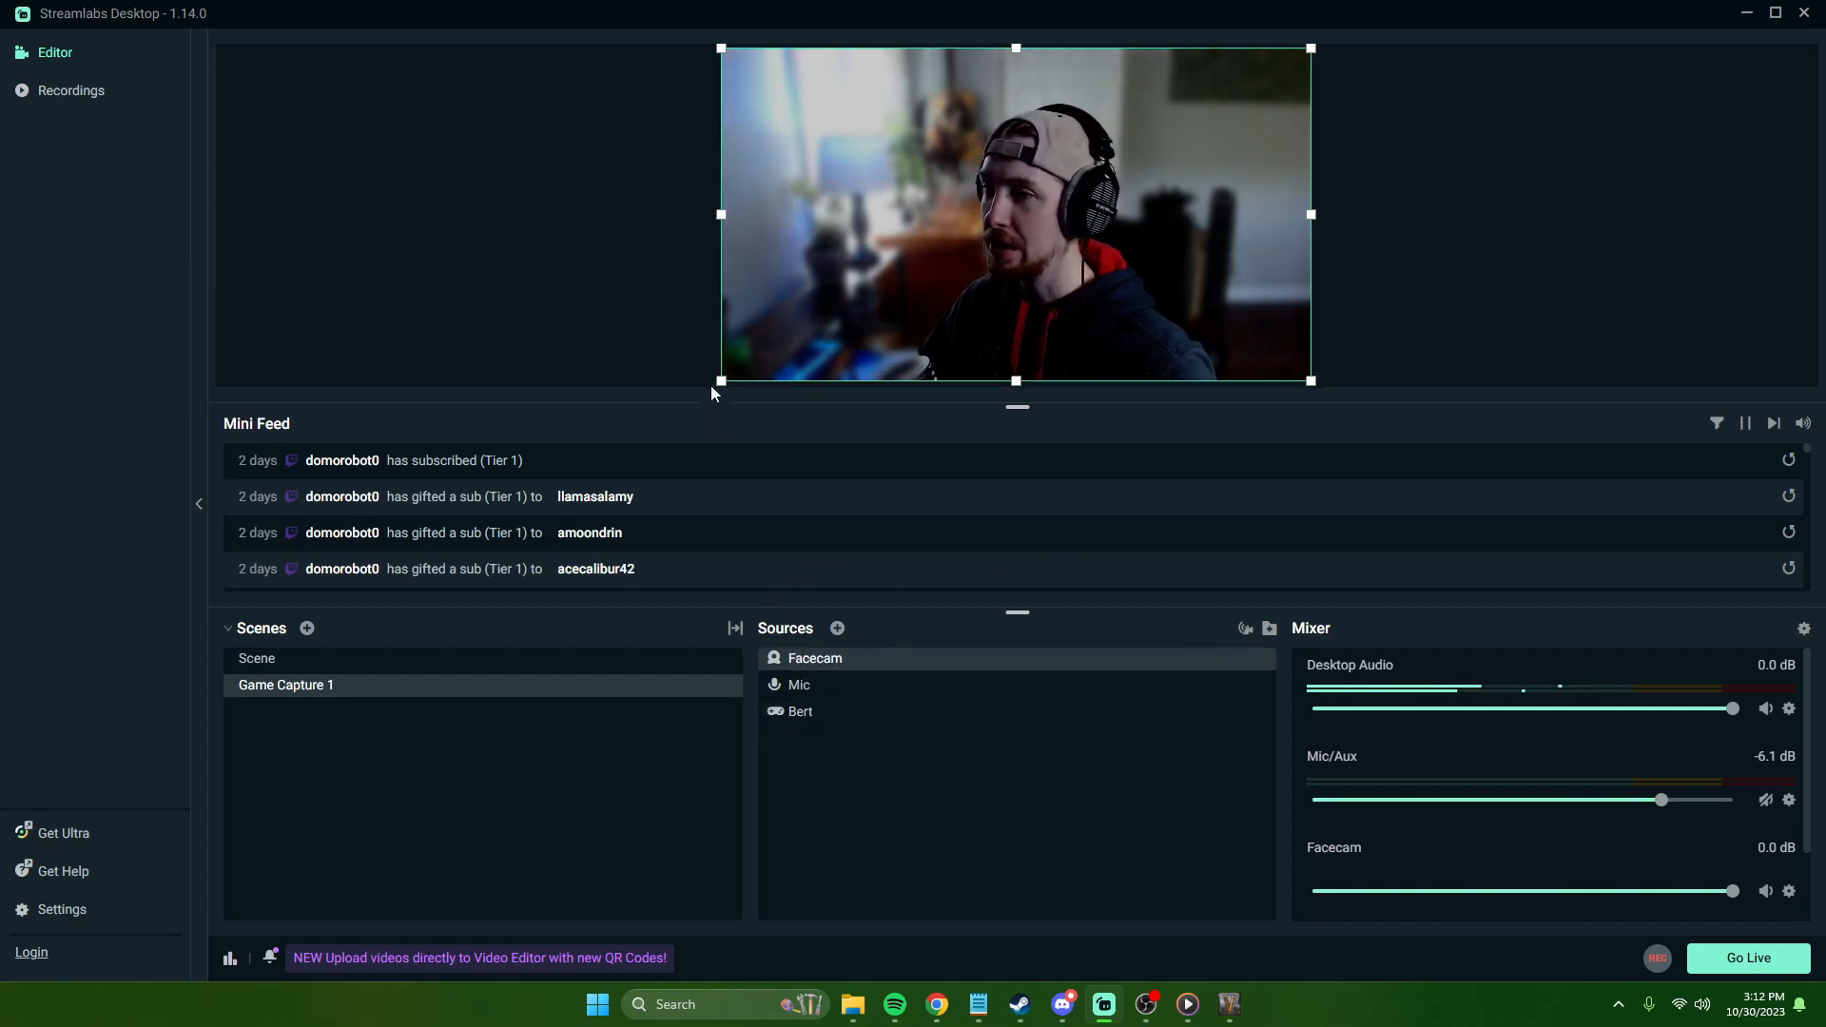
{"action": "left_click_drag", "start_coordinate": [721, 380], "coordinate": [1093, 182]}
{"action": "left_click_drag", "start_coordinate": [1185, 98], "coordinate": [1152, 234]}
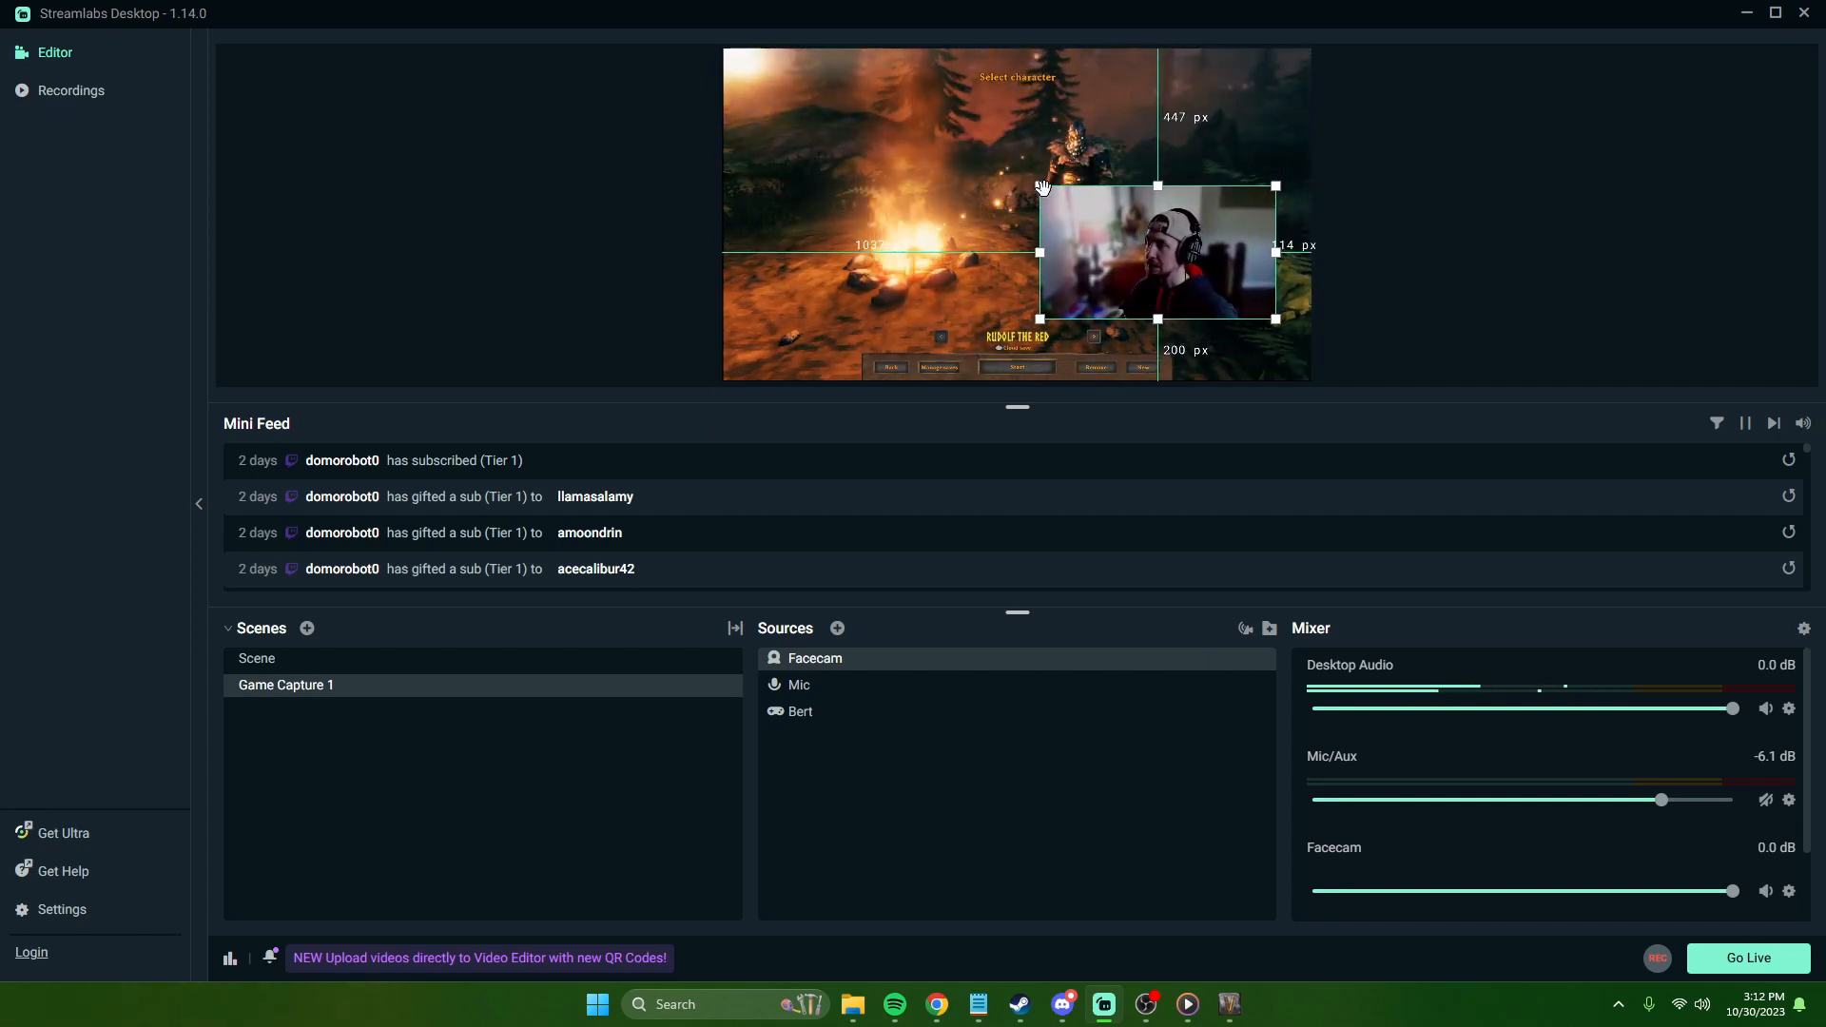
Step: Adjust the Facecam's scale and fit it into the canvas's bottom-right corner, about 1093 px from the left edge and 614 px from the top
{"action": "left_click_drag", "start_coordinate": [1043, 183], "coordinate": [1071, 203]}
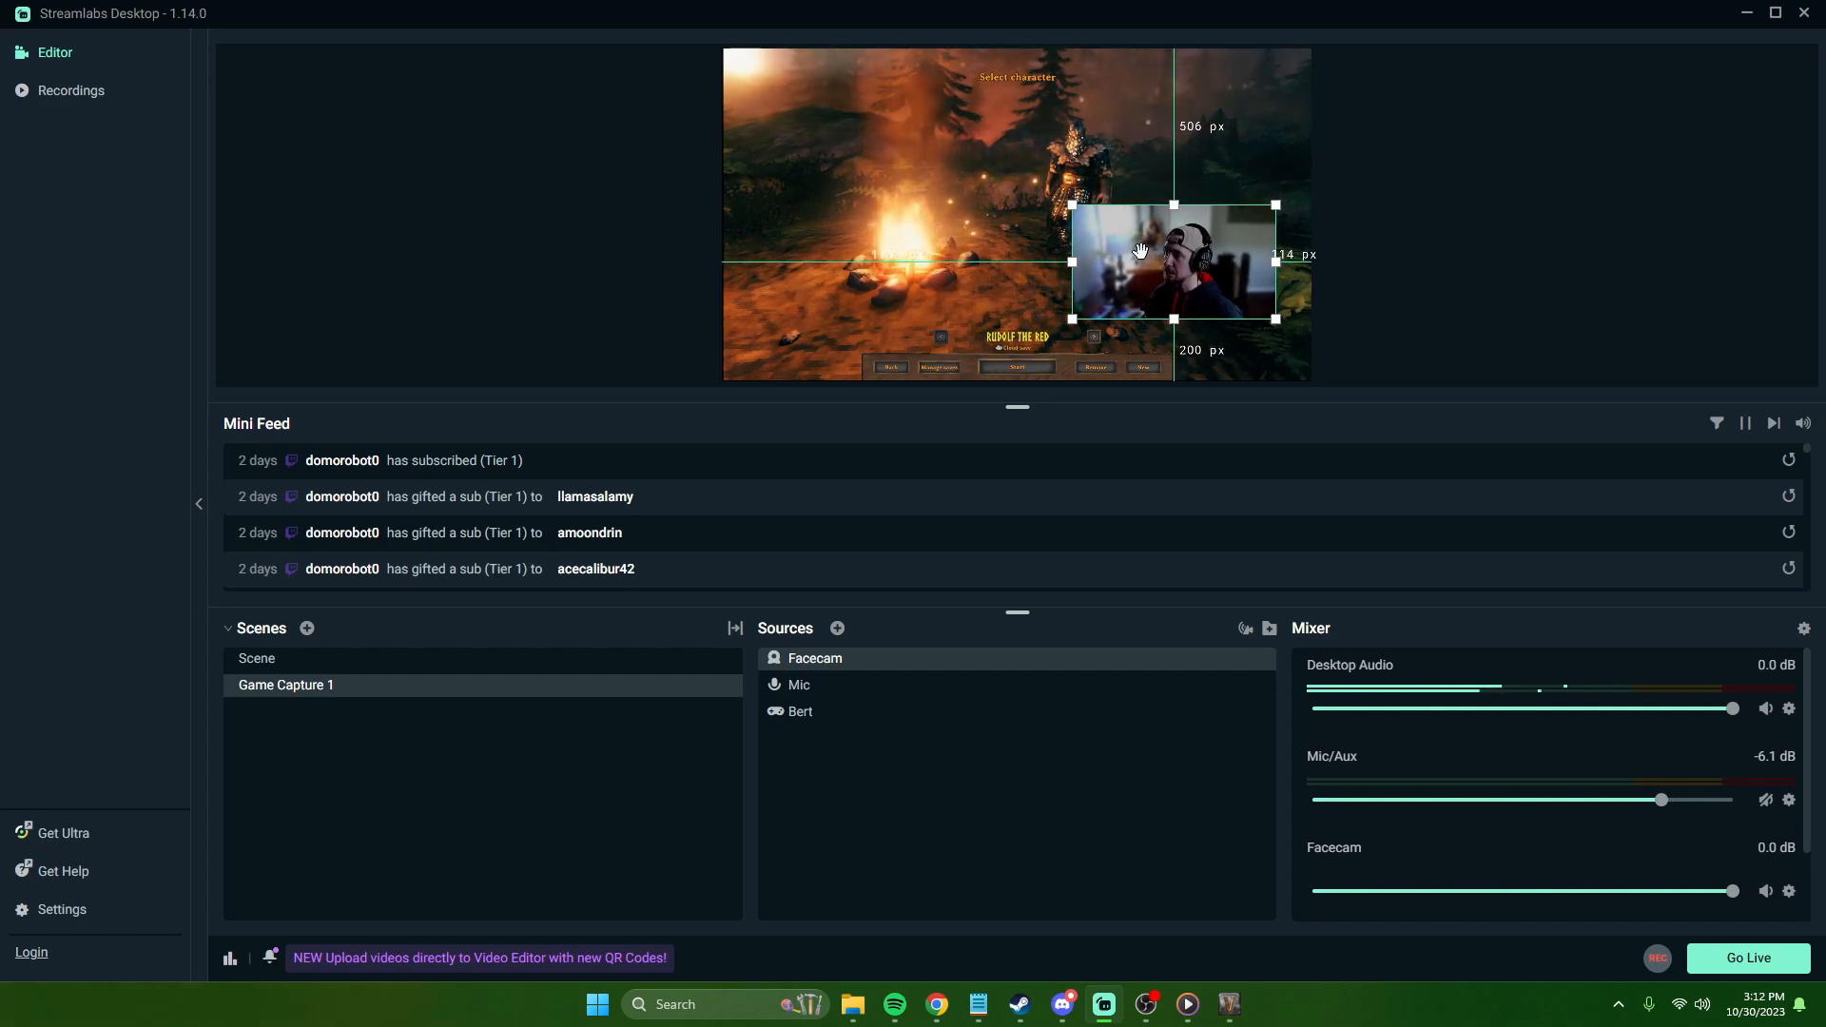
{"action": "left_click_drag", "start_coordinate": [1075, 206], "coordinate": [1023, 178]}
{"action": "left_click_drag", "start_coordinate": [1111, 239], "coordinate": [1027, 203]}
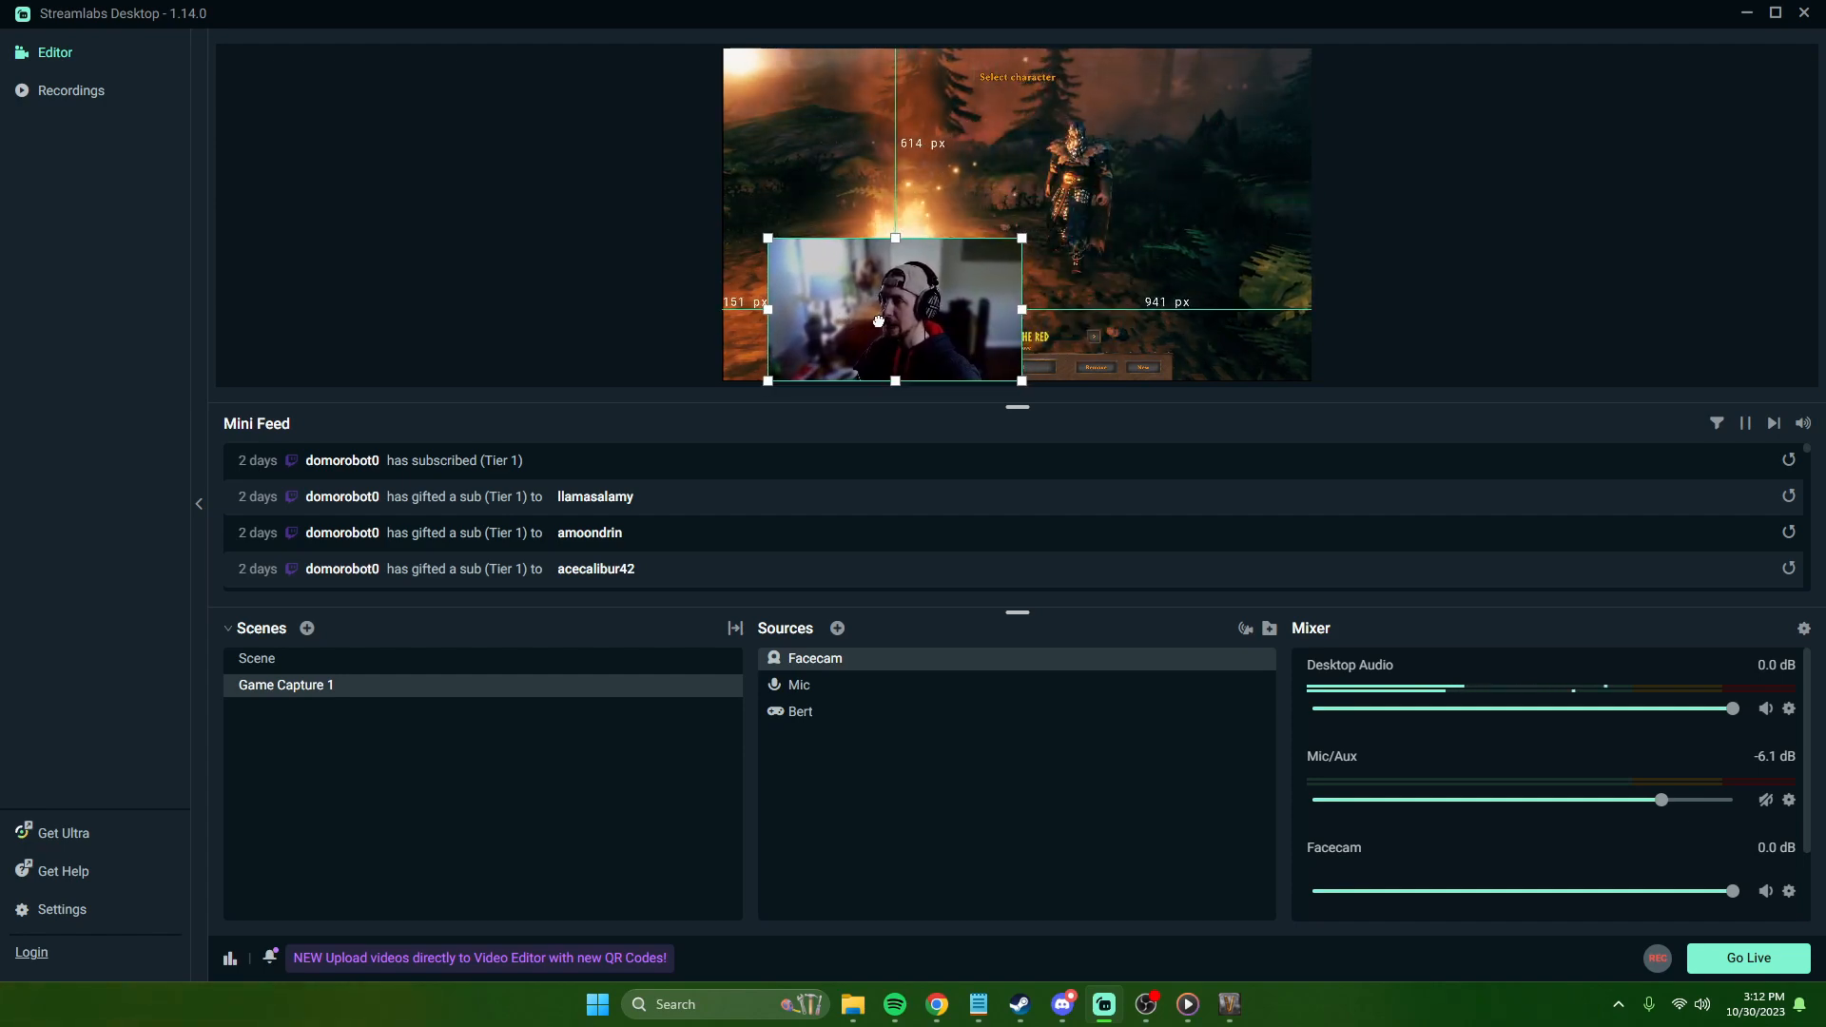
{"action": "left_click_drag", "start_coordinate": [836, 323], "coordinate": [1233, 329]}
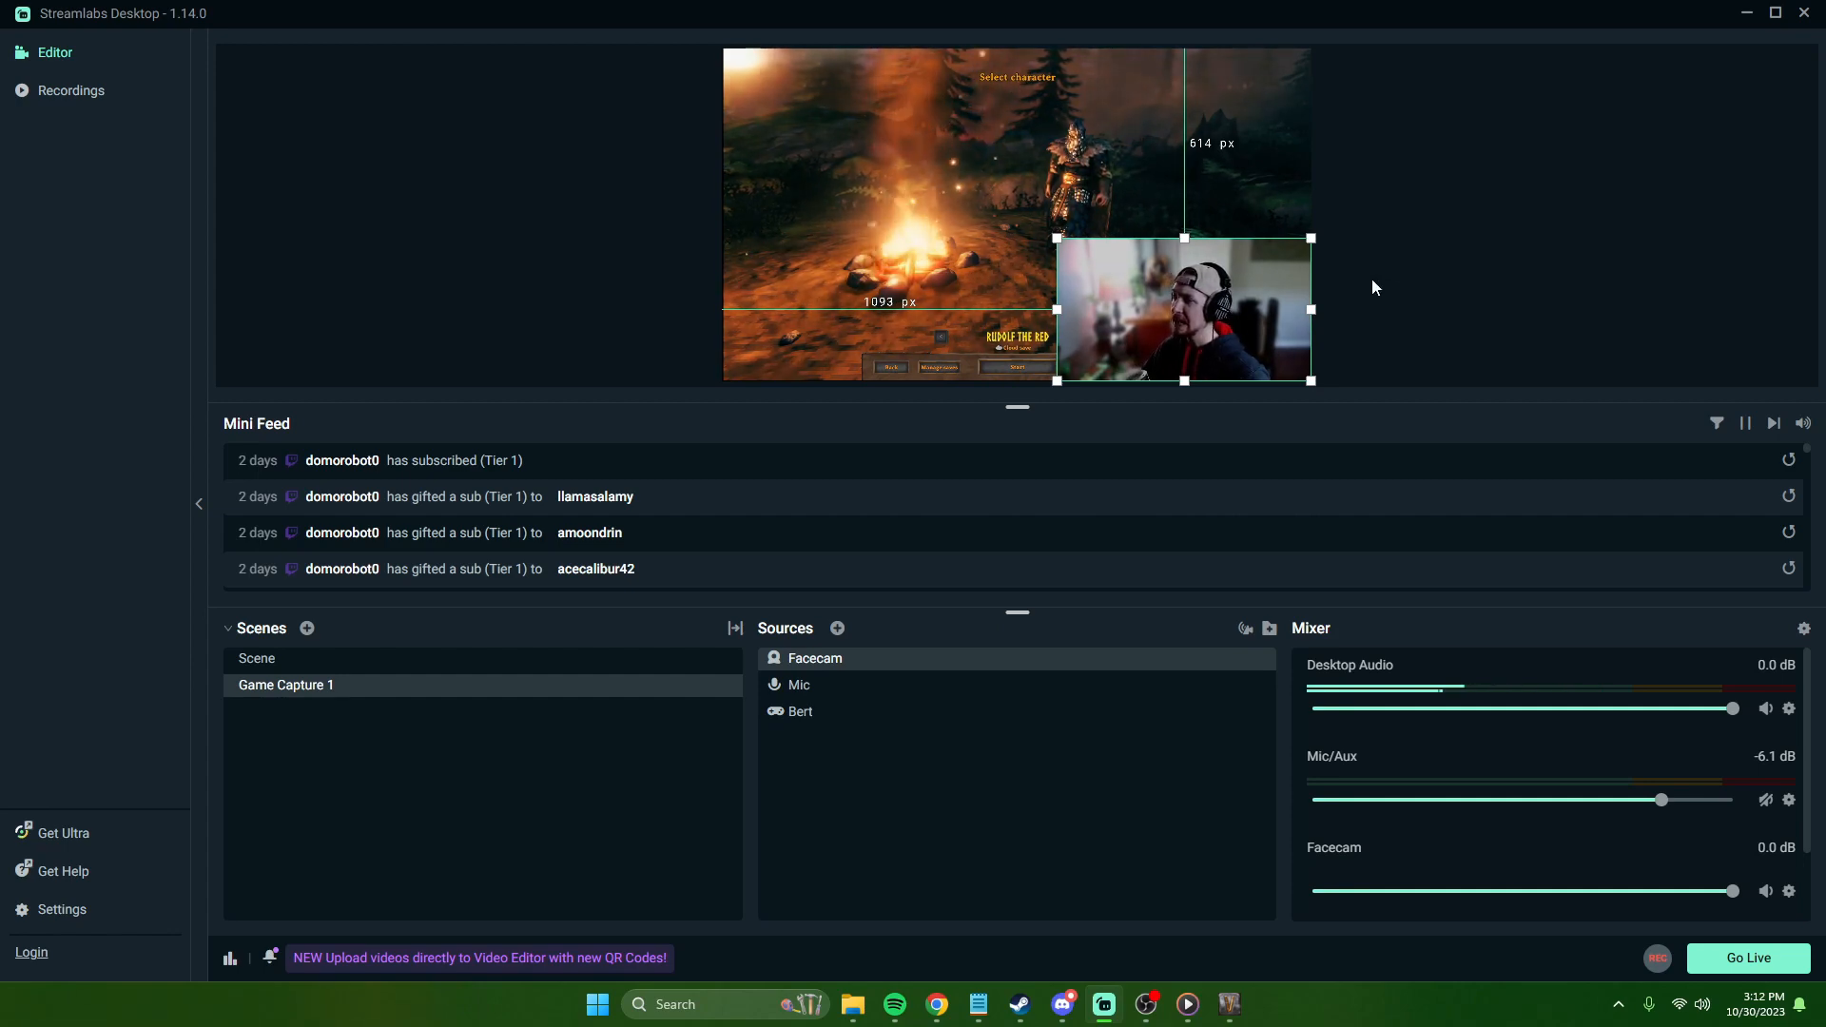
{"action": "left_click", "coordinate": [1352, 196]}
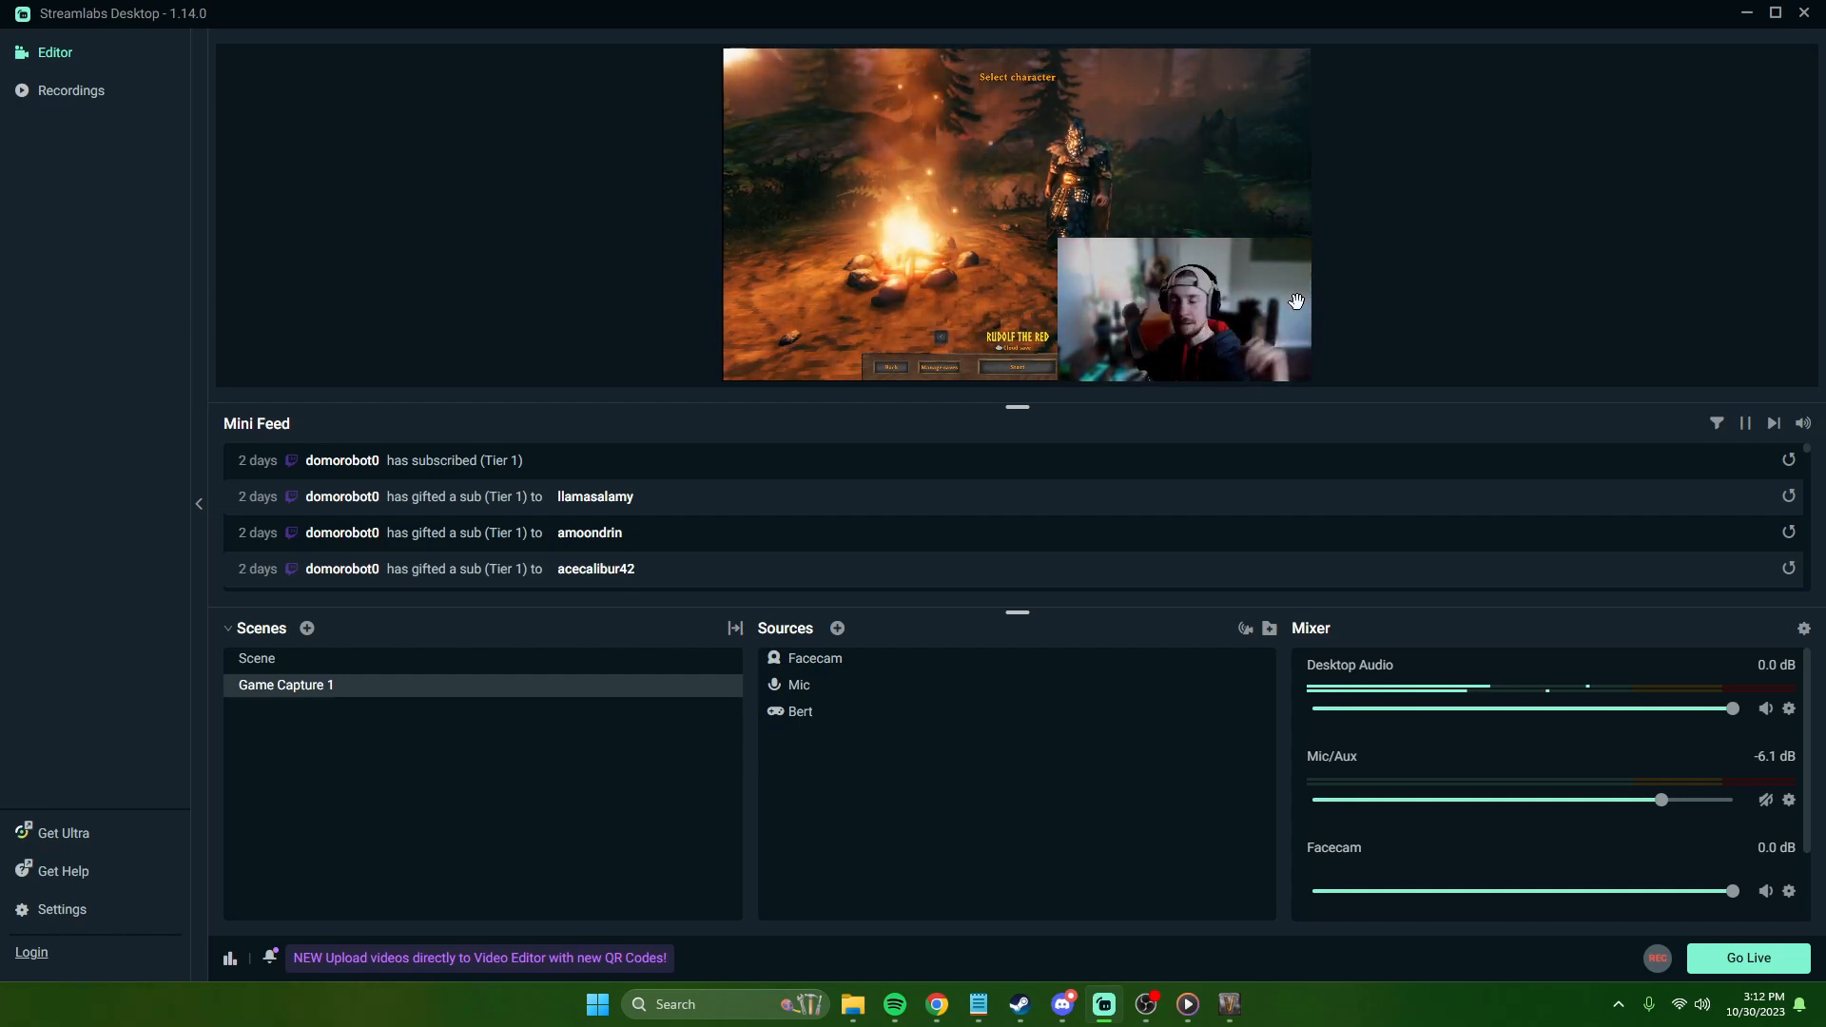
Step: Crop the Facecam's left and right sides, leaving it about 1339 px from the canvas's left edge and 116 px from the right
{"action": "left_click", "coordinate": [830, 656]}
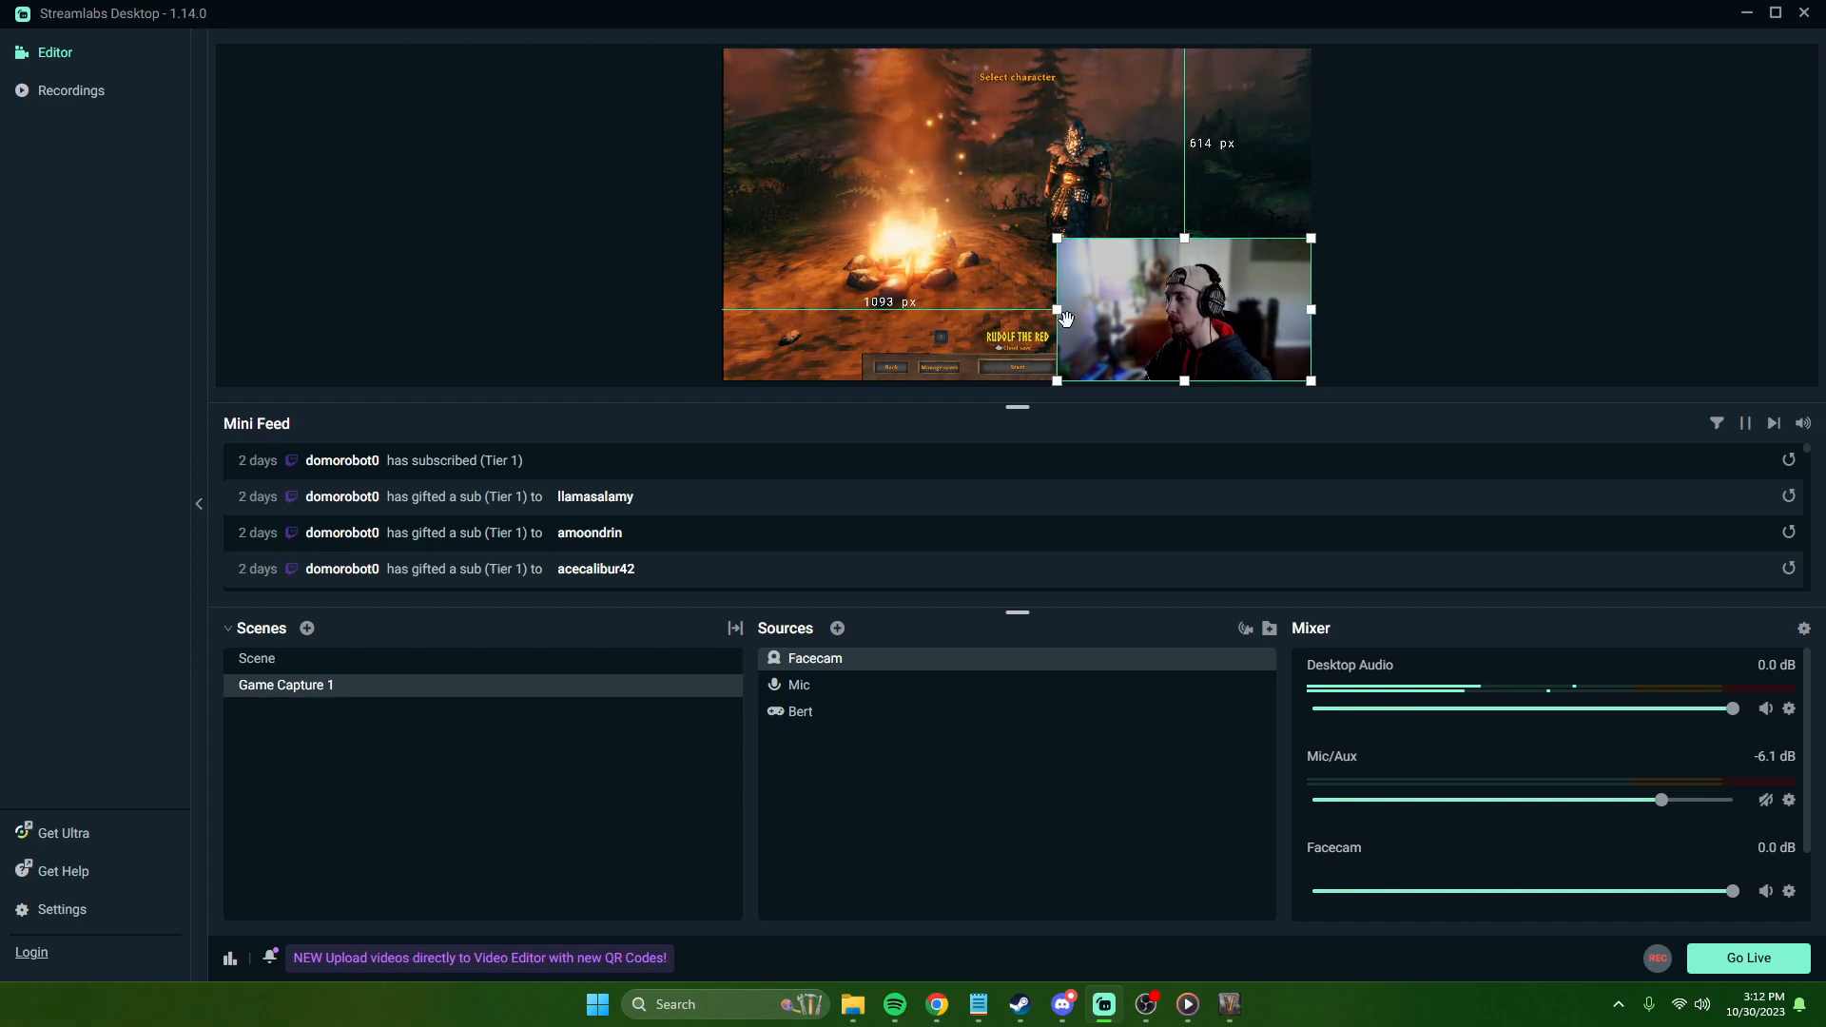
{"action": "left_click_drag", "start_coordinate": [1057, 309], "coordinate": [1122, 310]}
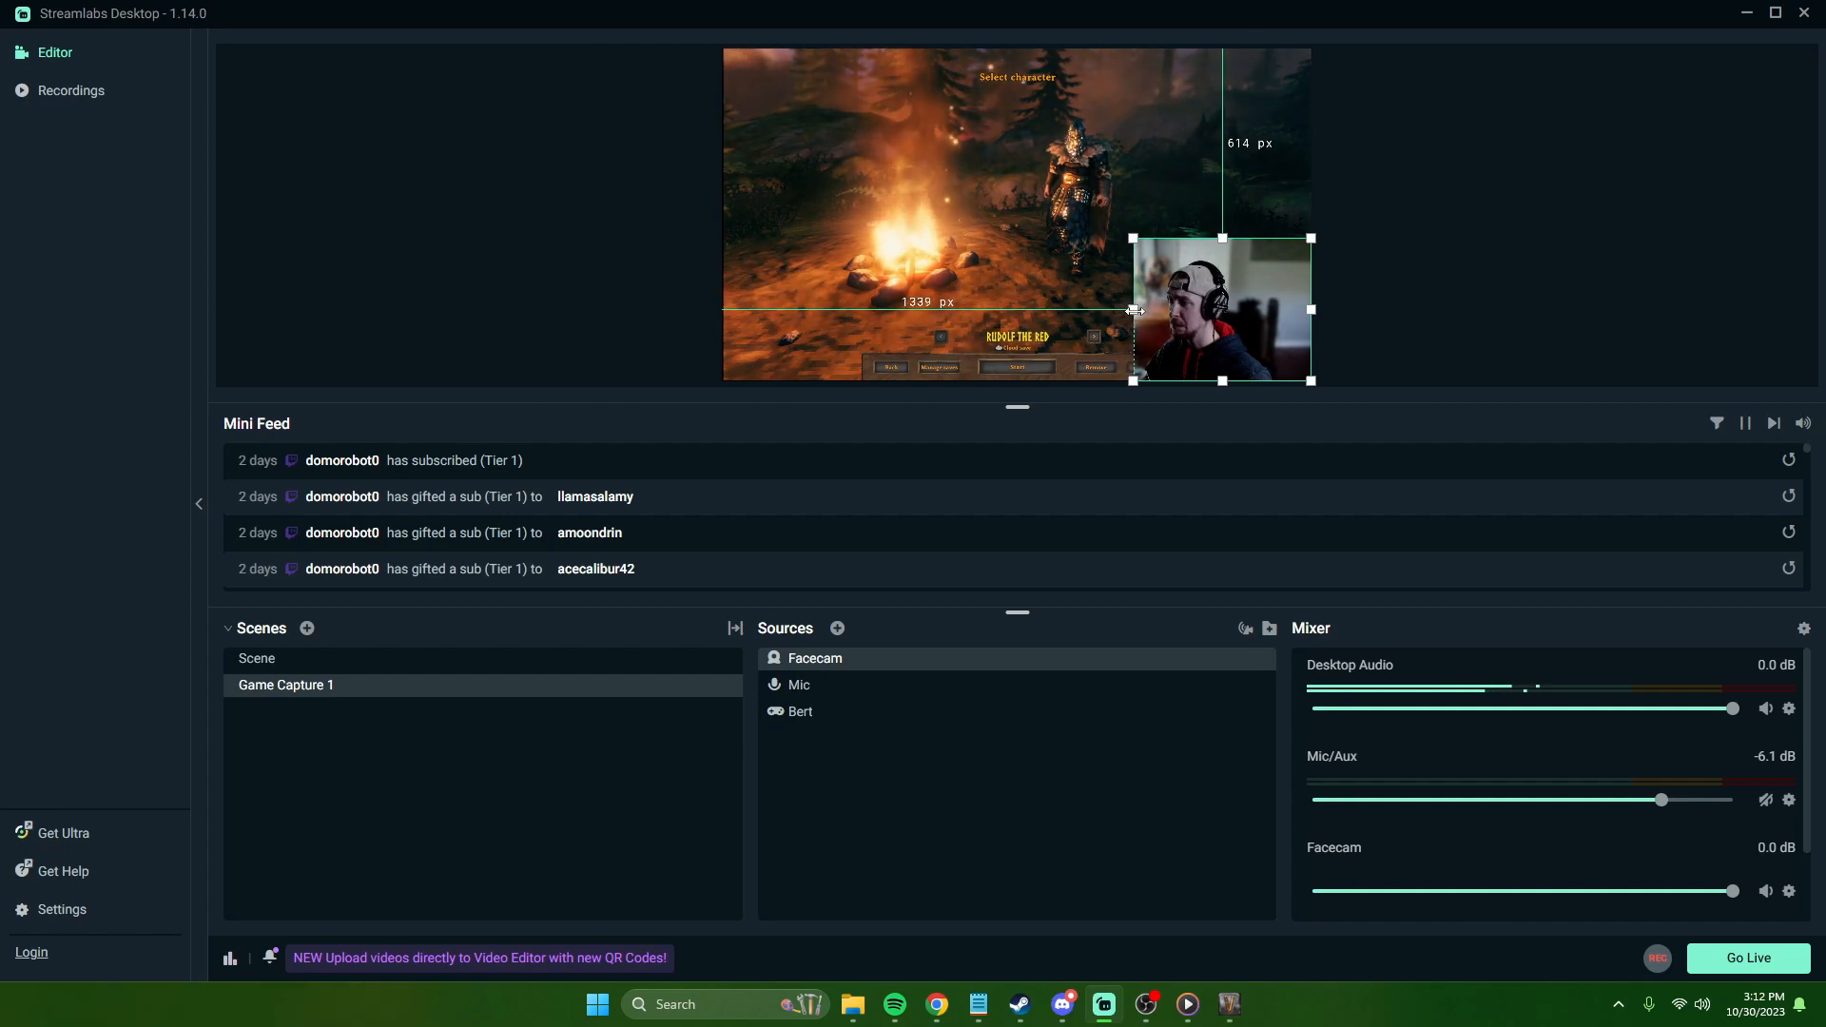
{"action": "left_click_drag", "start_coordinate": [1309, 311], "coordinate": [1278, 311]}
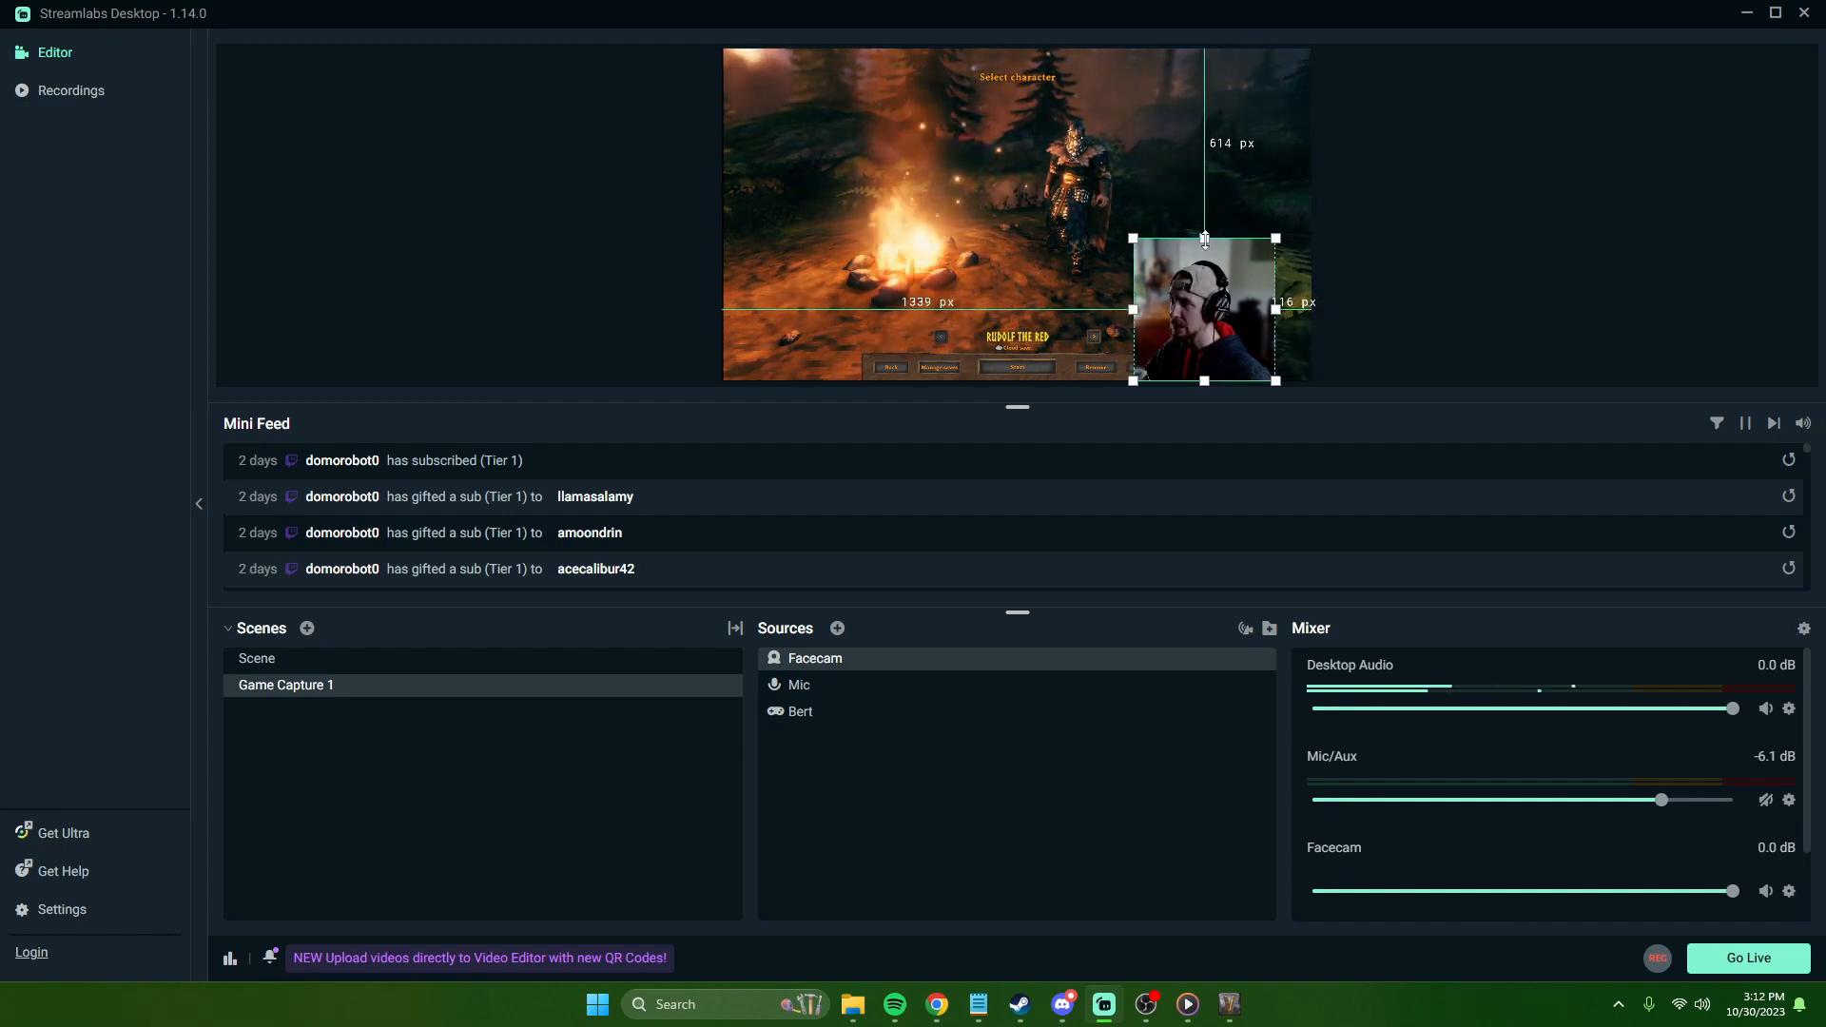
Step: Crop the Facecam's height and fit it into the canvas's bottom-right corner, about 1480 px from the left edge and 694 px from the top
{"action": "left_click_drag", "start_coordinate": [1204, 381], "coordinate": [1234, 352]}
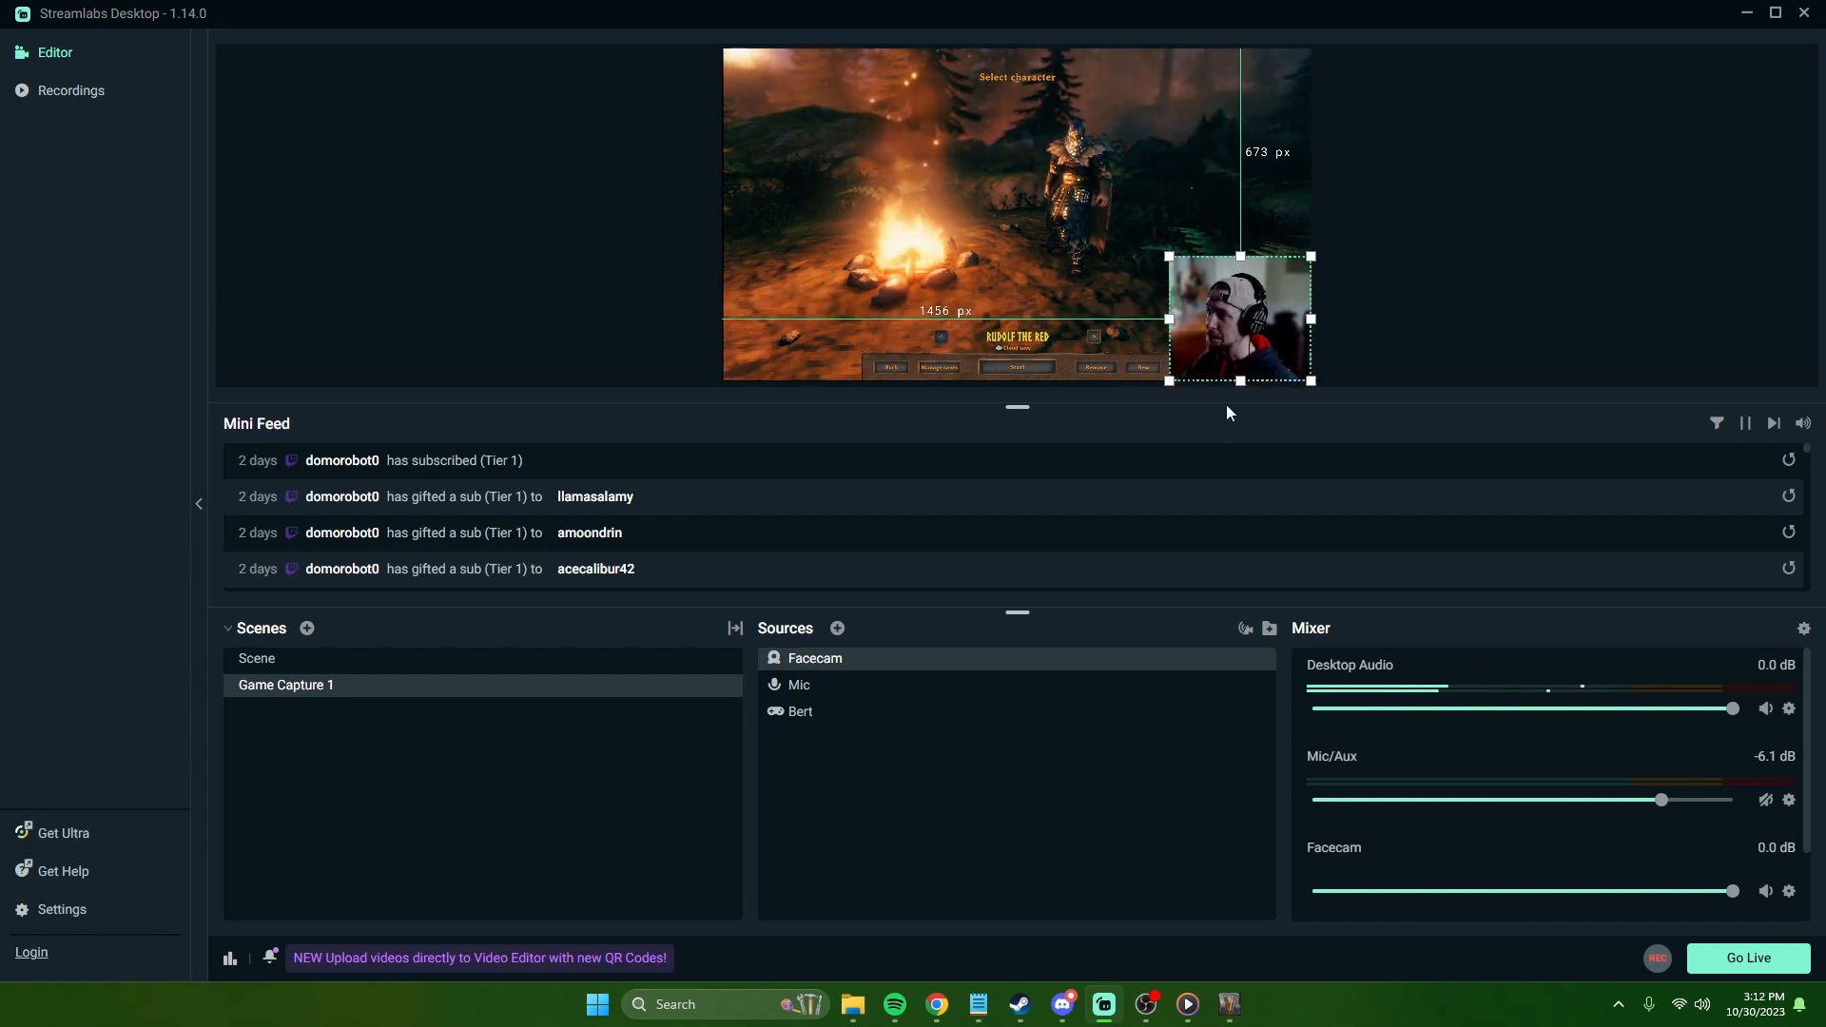
{"action": "mouse_move", "coordinate": [1171, 259]}
{"action": "left_mouse_down"}
{"action": "mouse_move", "coordinate": [1010, 176]}
{"action": "mouse_move", "coordinate": [1158, 279]}
{"action": "mouse_move", "coordinate": [1177, 262]}
{"action": "left_mouse_up"}
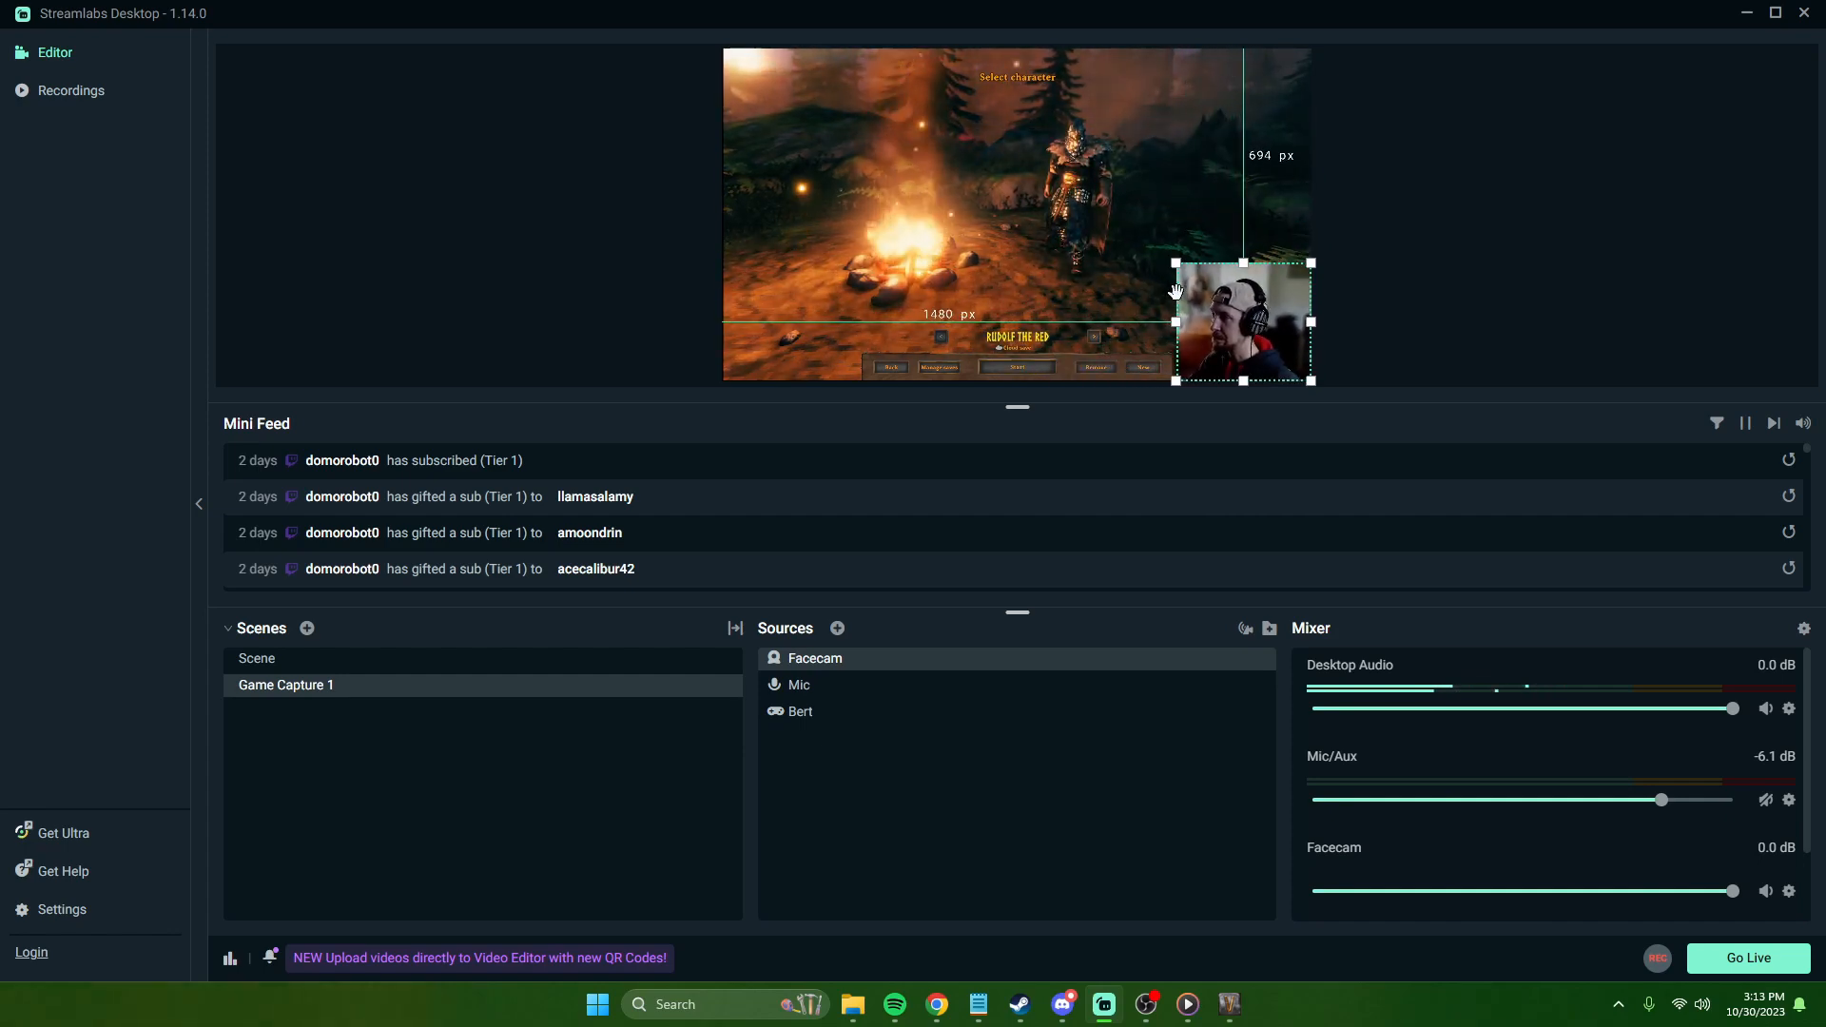
{"action": "left_click", "coordinate": [1386, 352]}
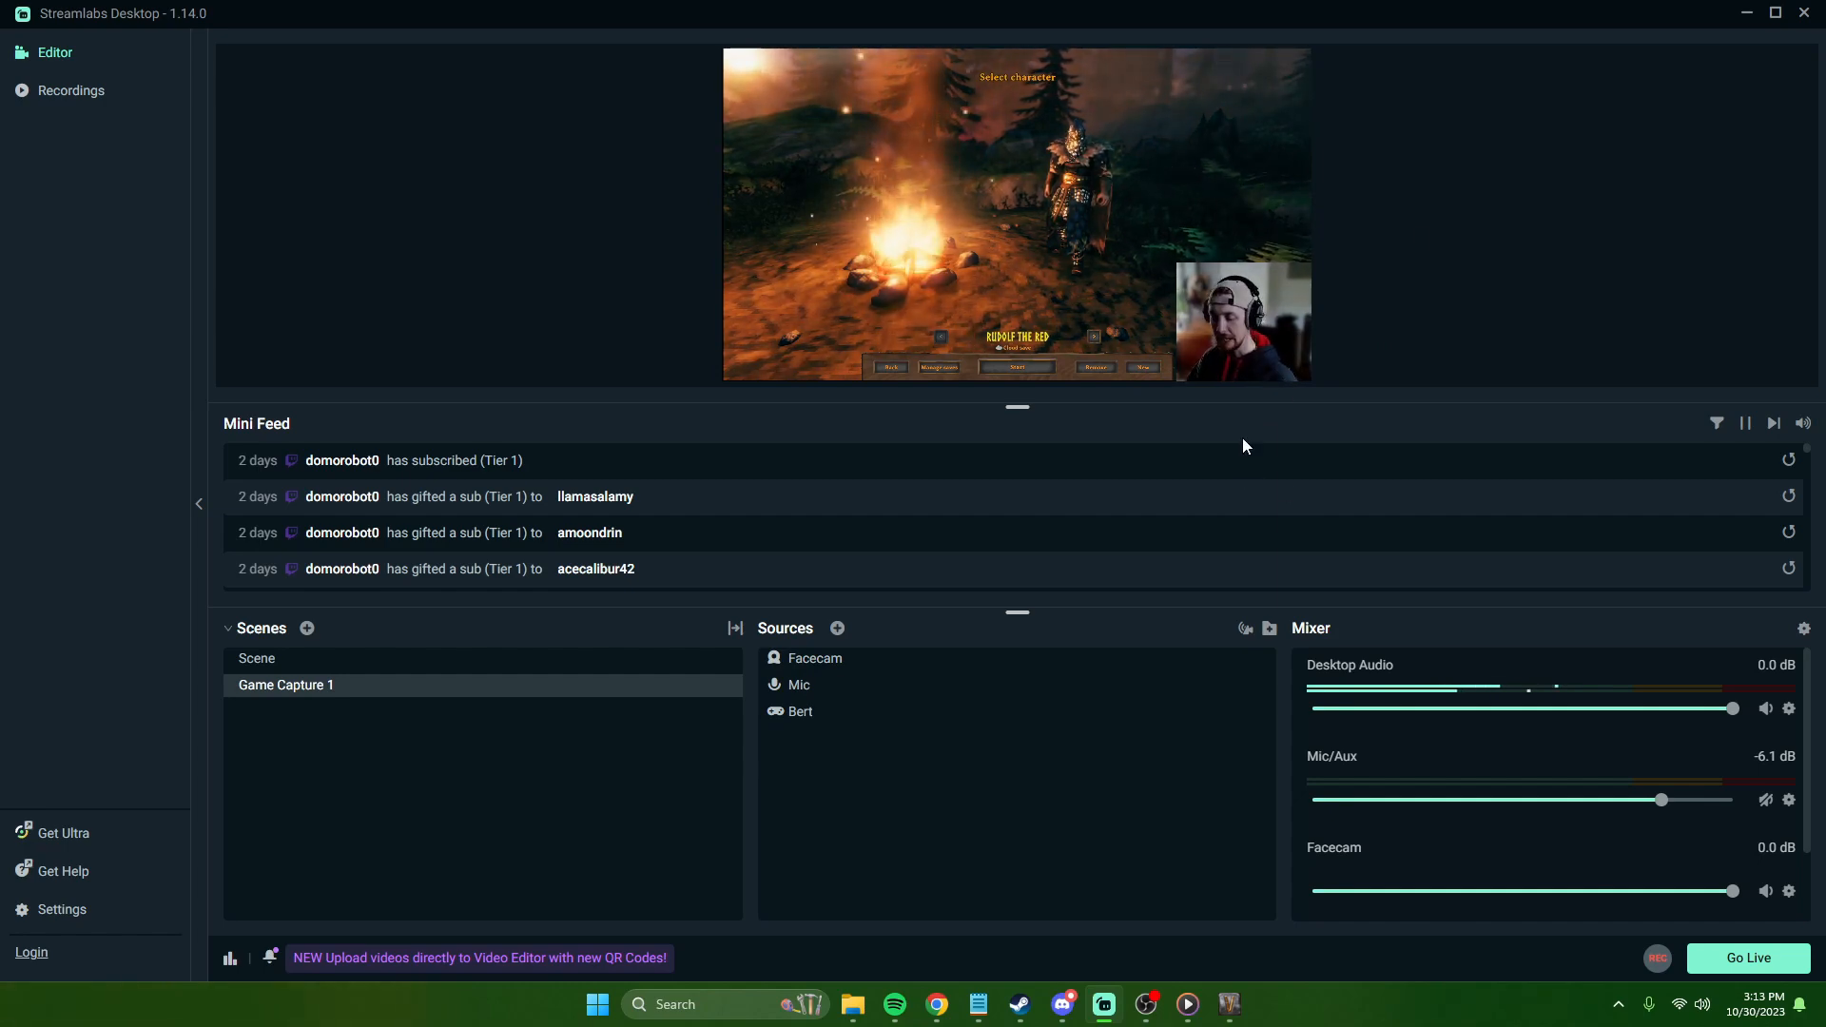
{"action": "left_click", "coordinate": [1196, 319]}
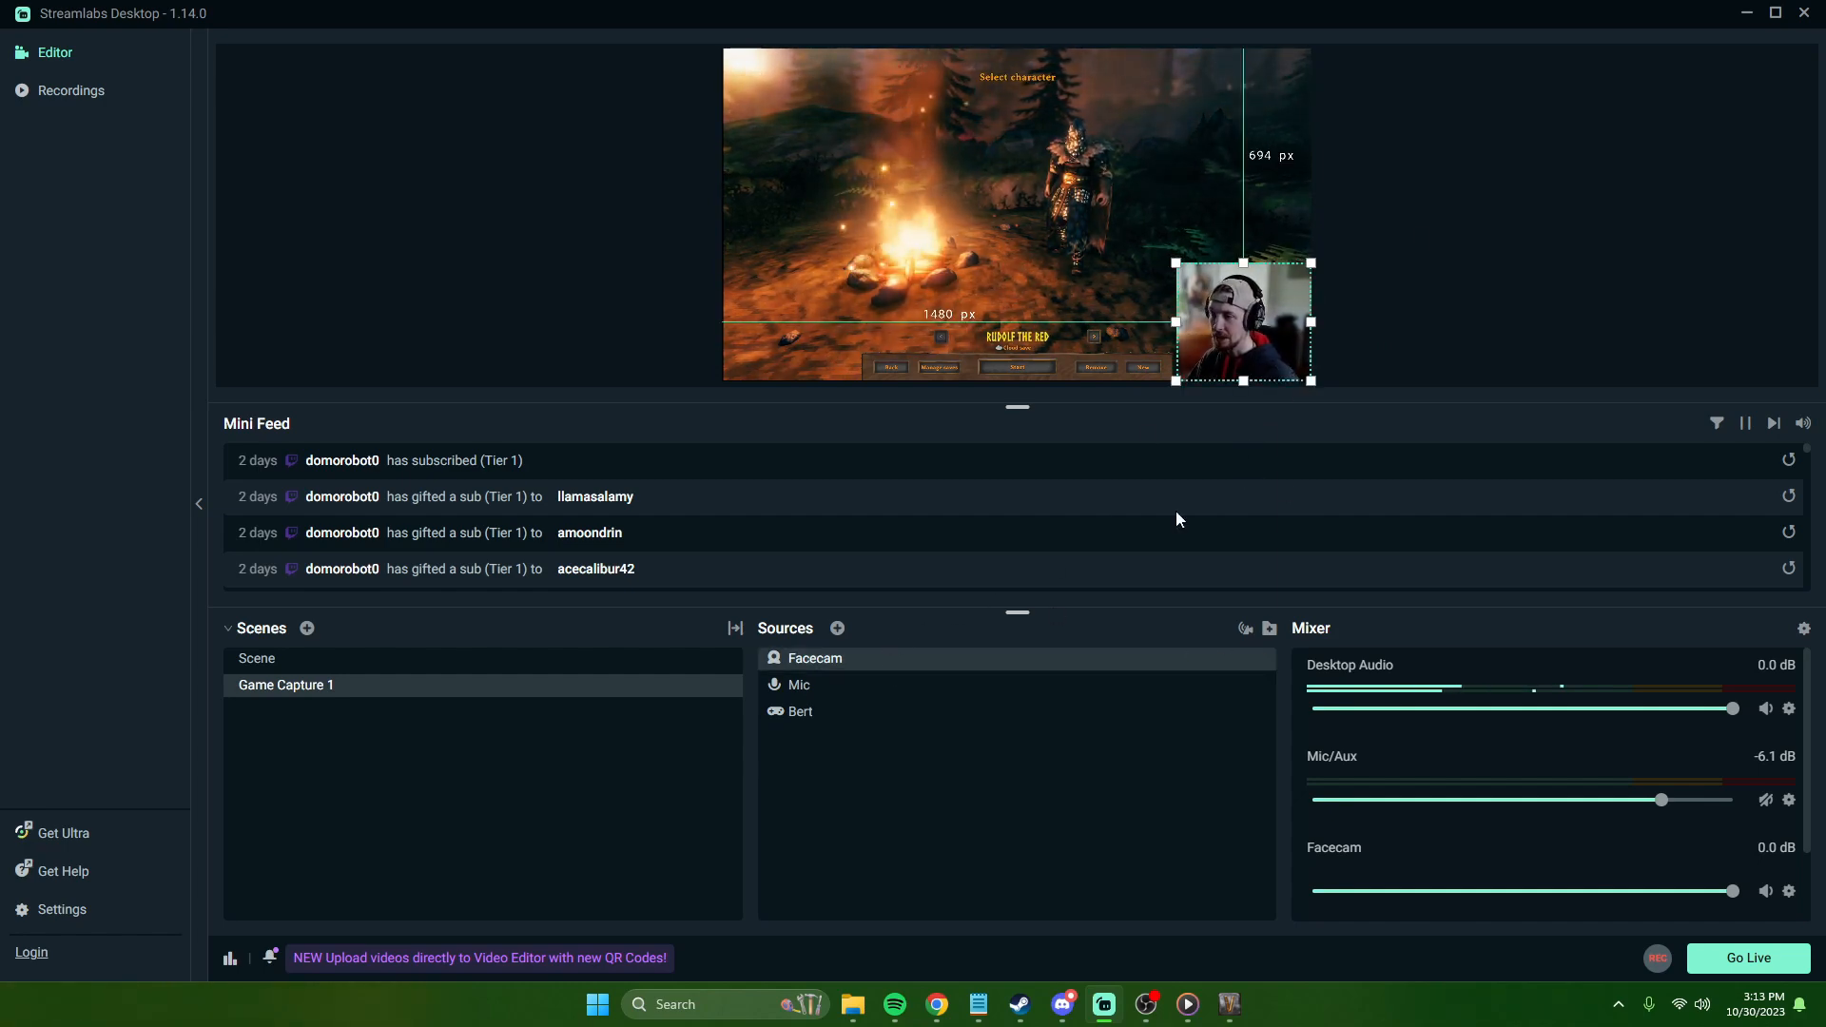
{"action": "left_click", "coordinate": [1400, 299]}
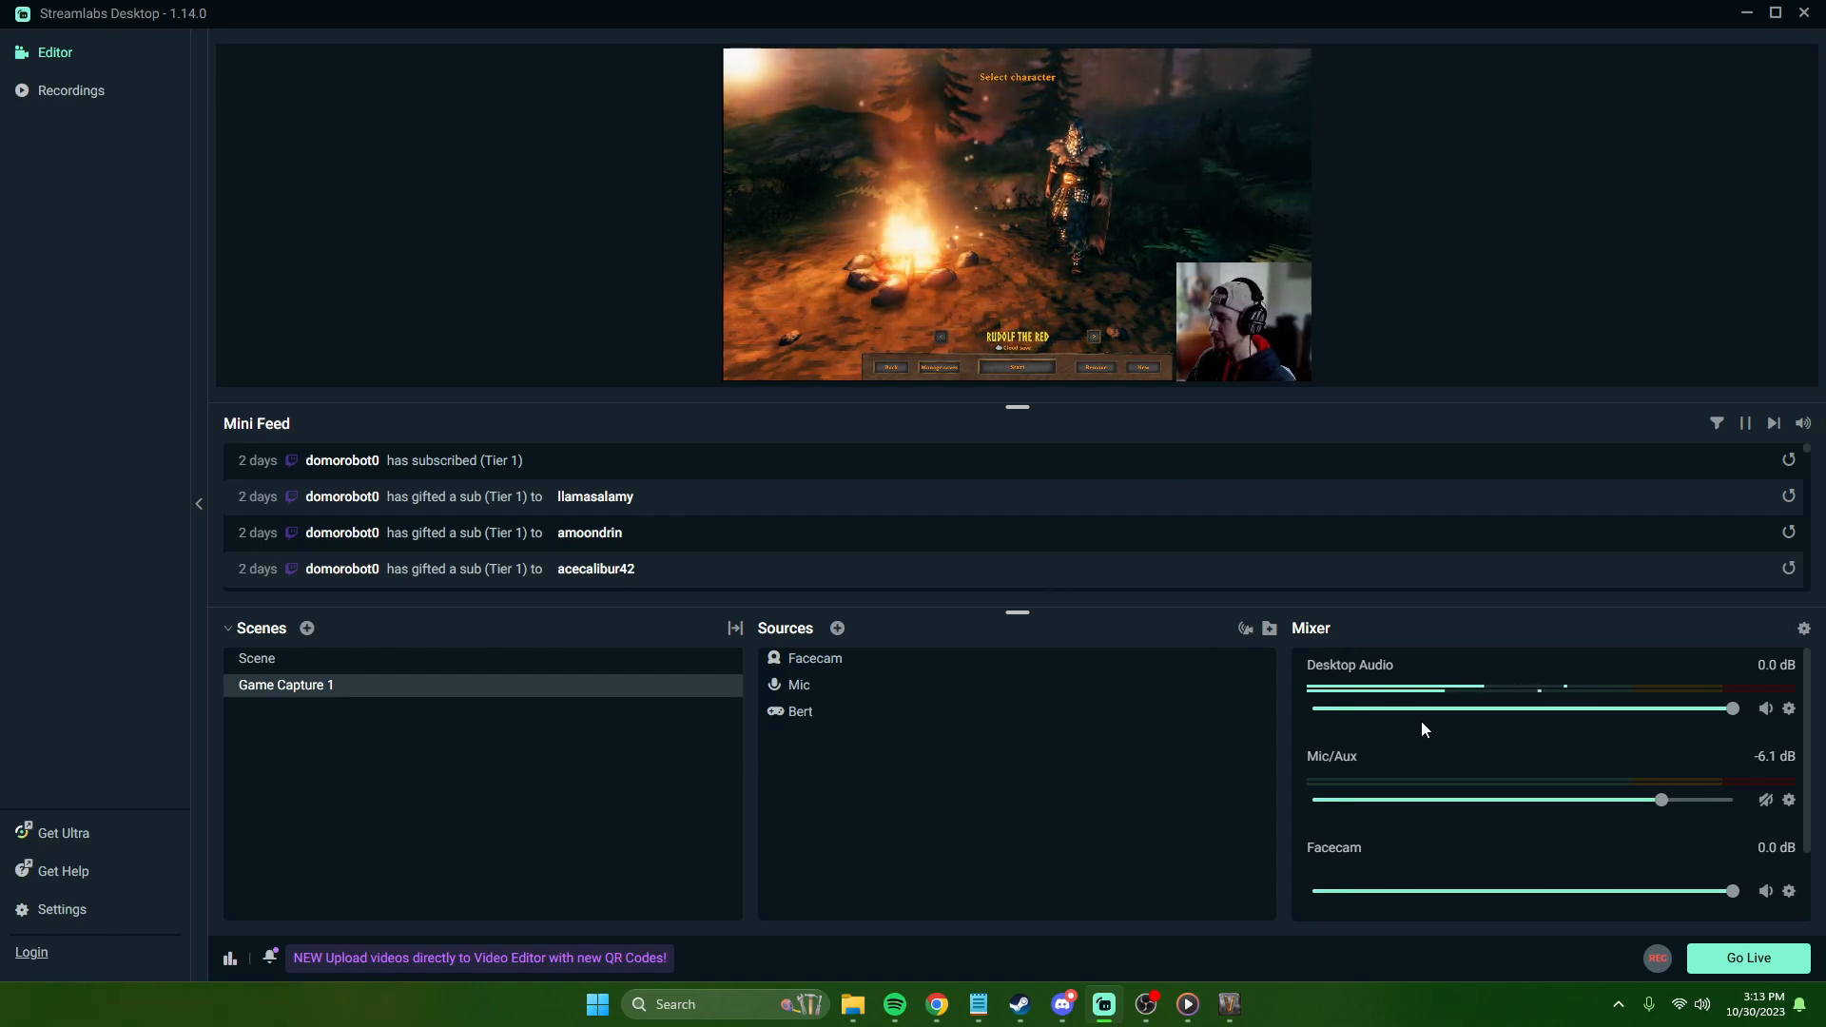
Step: Review the mixer's audio levels and mute the Facecam's audio
{"action": "scroll", "coordinate": [1421, 728], "scroll_direction": "down", "scroll_amount": 2}
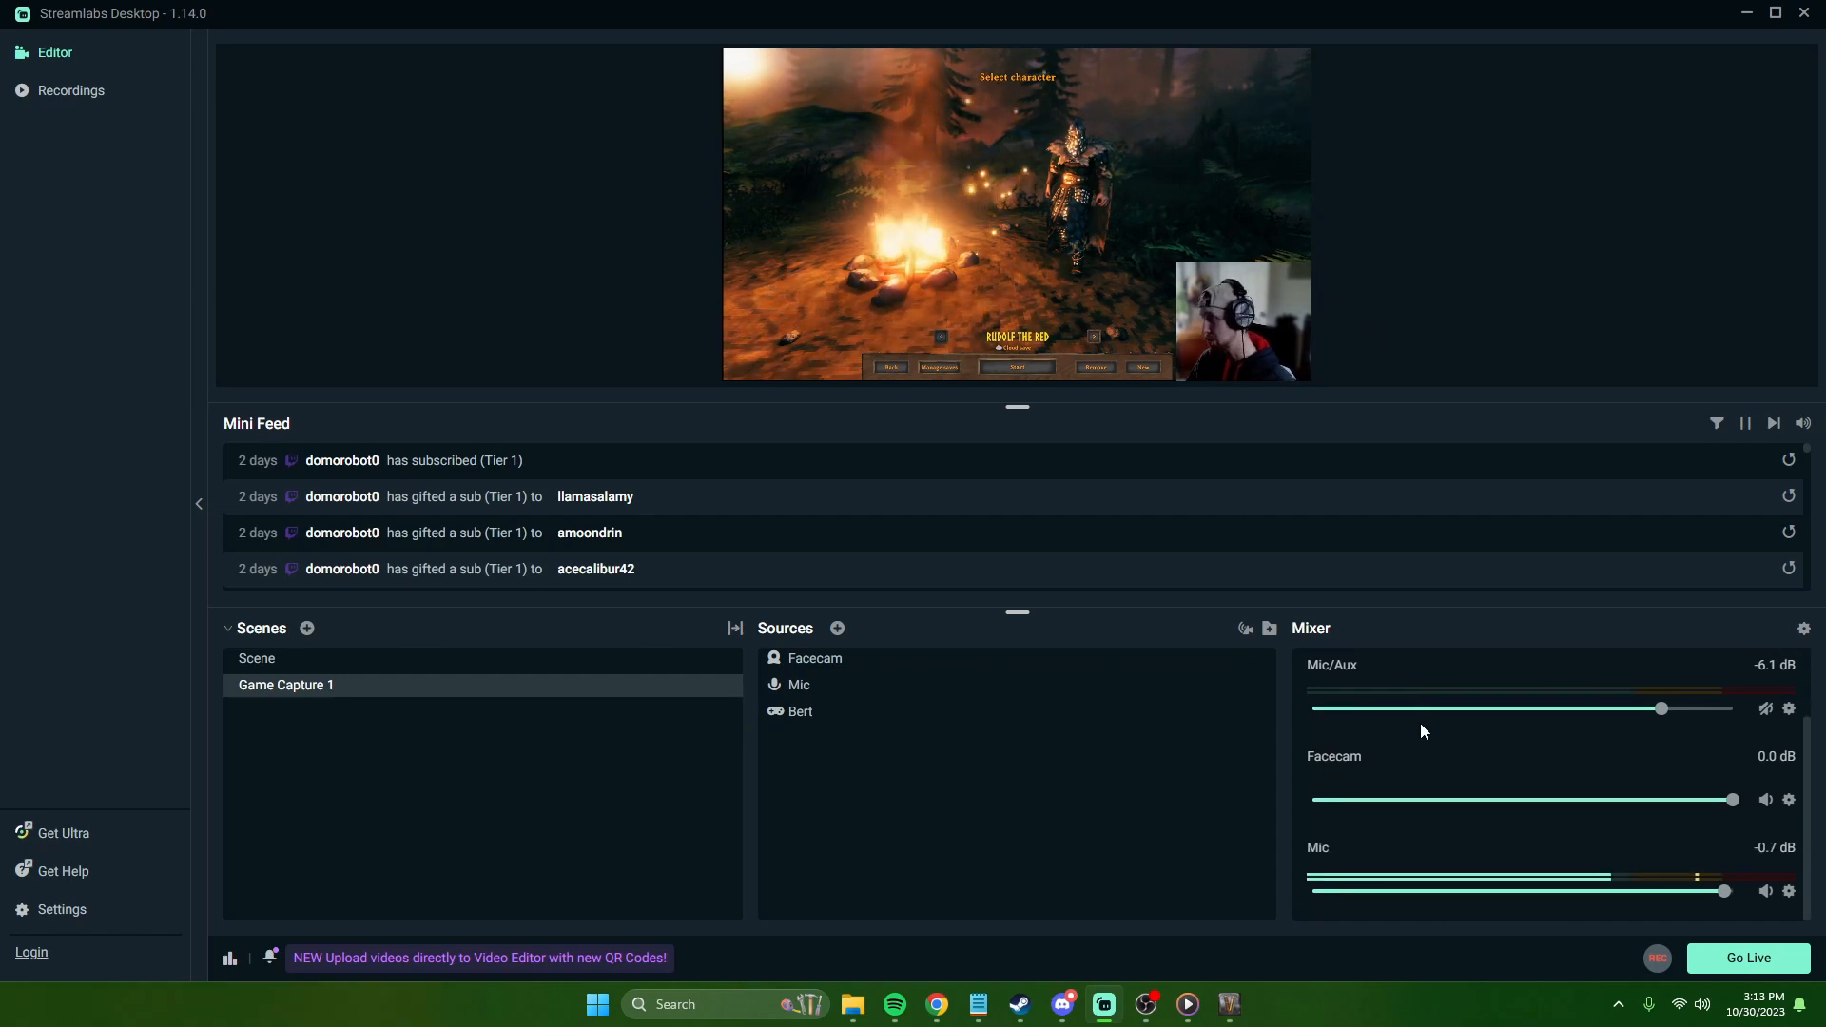
{"action": "scroll", "coordinate": [1512, 837], "scroll_direction": "up", "scroll_amount": 2}
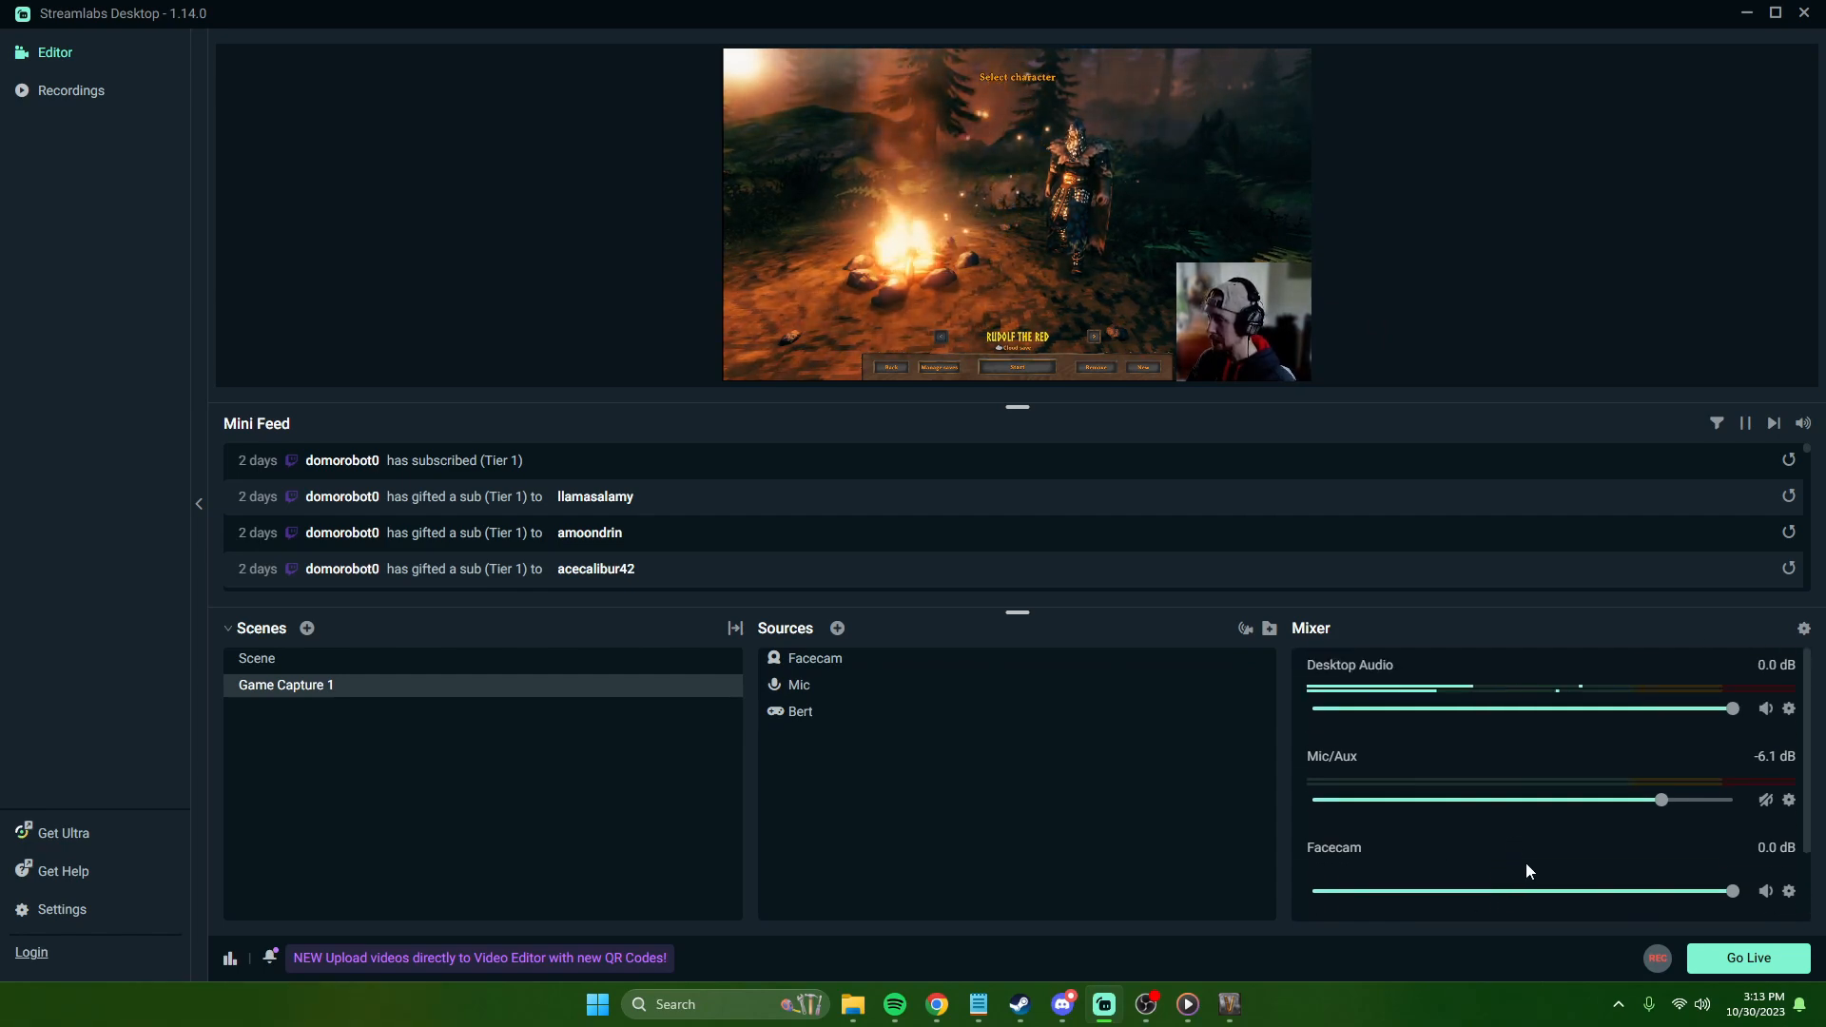
{"action": "left_click", "coordinate": [1764, 894]}
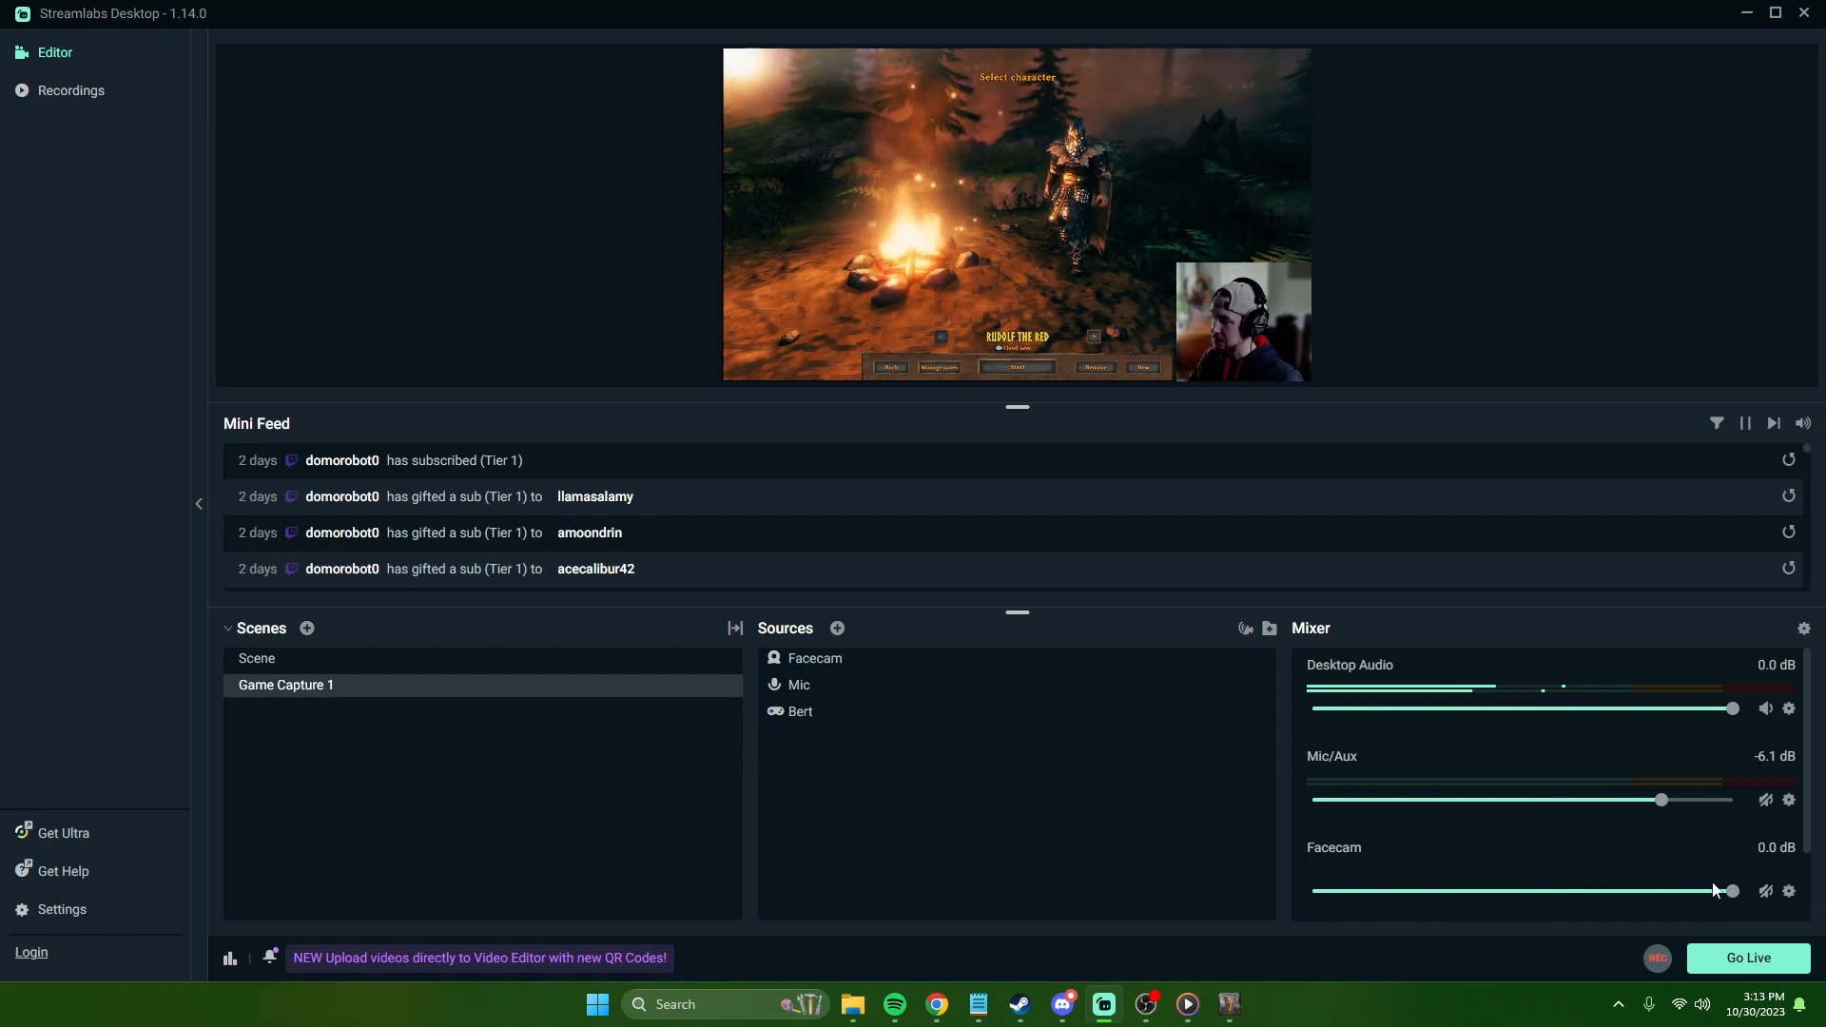
{"action": "scroll", "coordinate": [1583, 846], "scroll_direction": "down", "scroll_amount": 1}
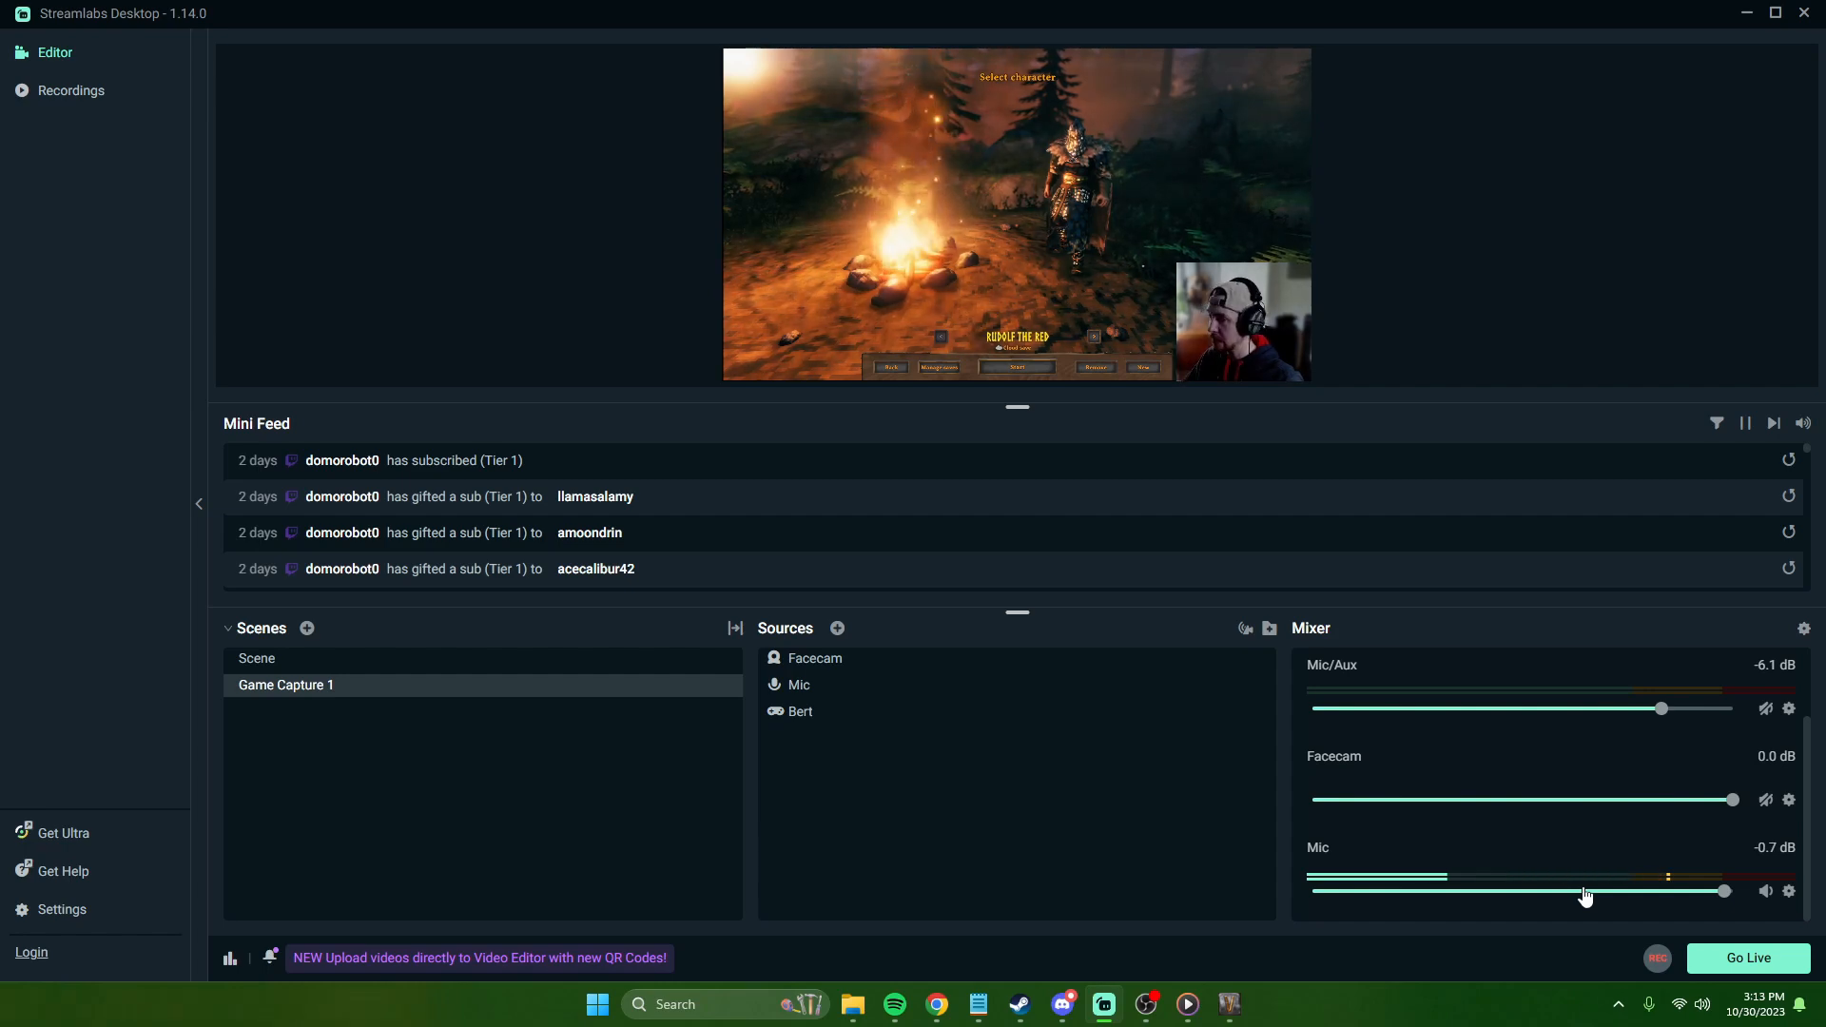
{"action": "scroll", "coordinate": [1599, 781], "scroll_direction": "up", "scroll_amount": 1}
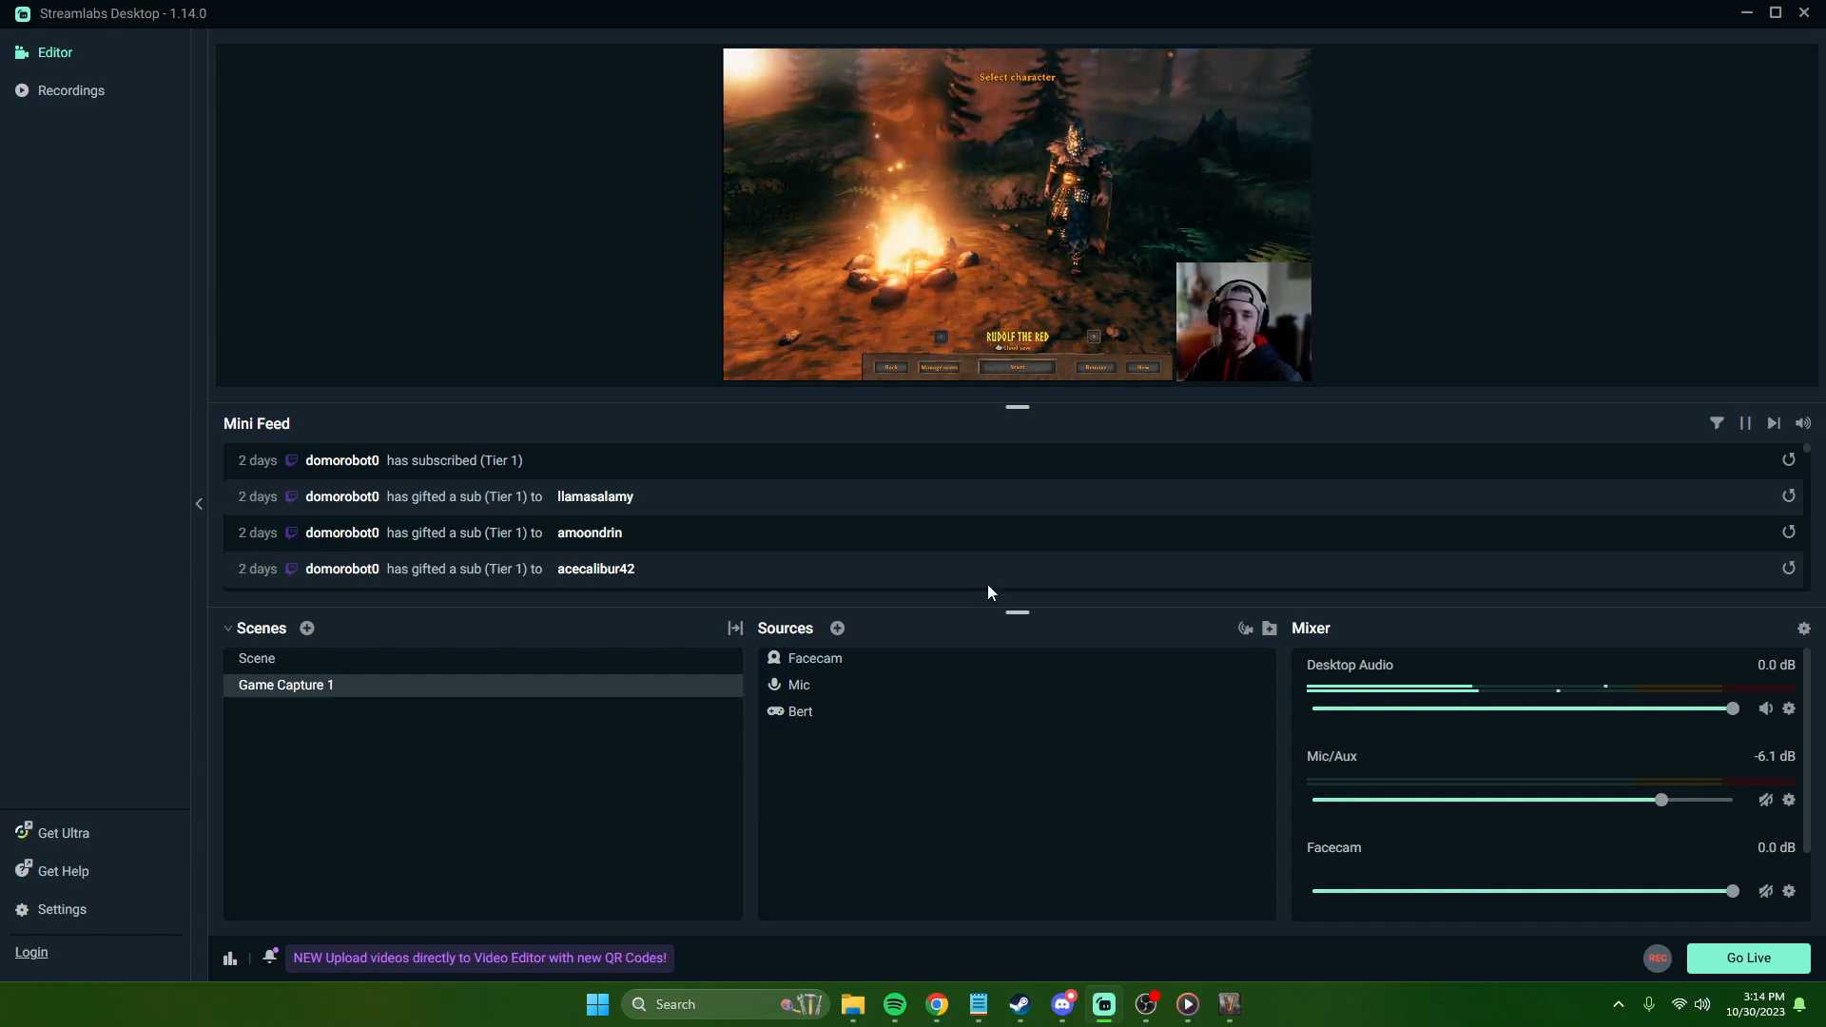
Step: Add an Image source named "Logo" to the Game Capture 1 scene and load the round green S.H. logo picture
{"action": "left_click", "coordinate": [838, 629]}
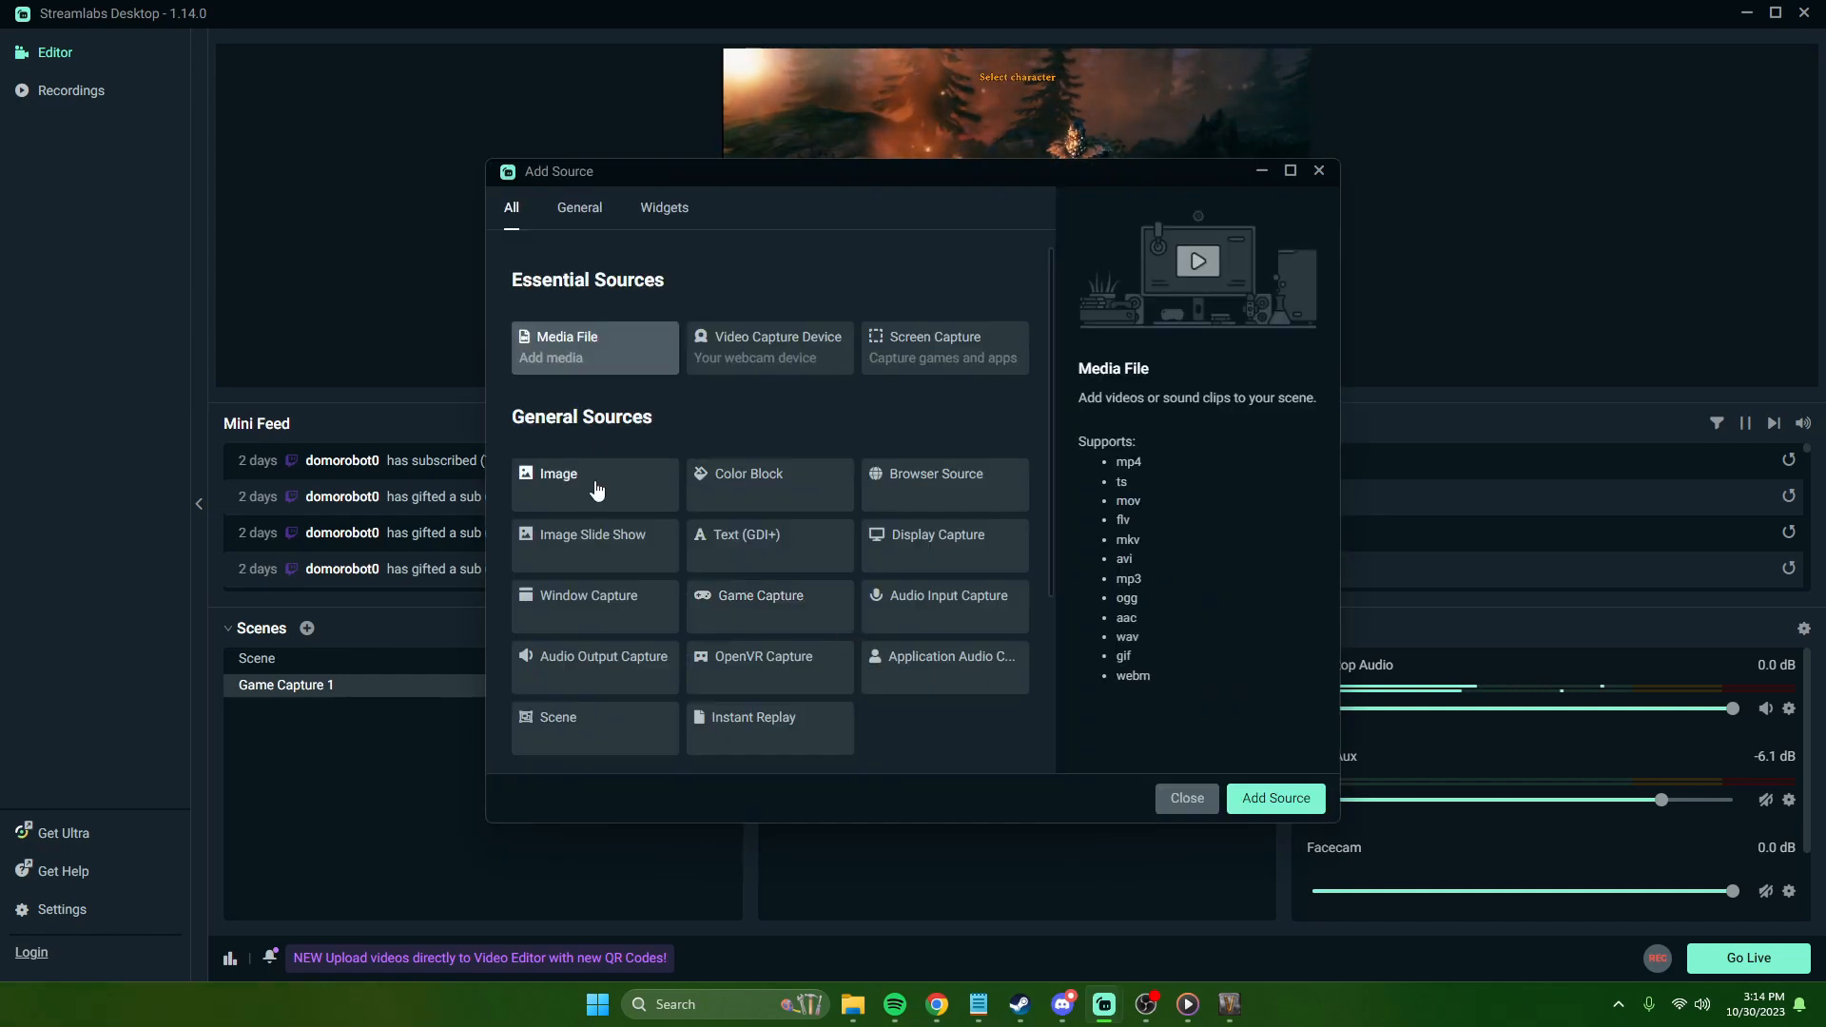
{"action": "left_click", "coordinate": [596, 488]}
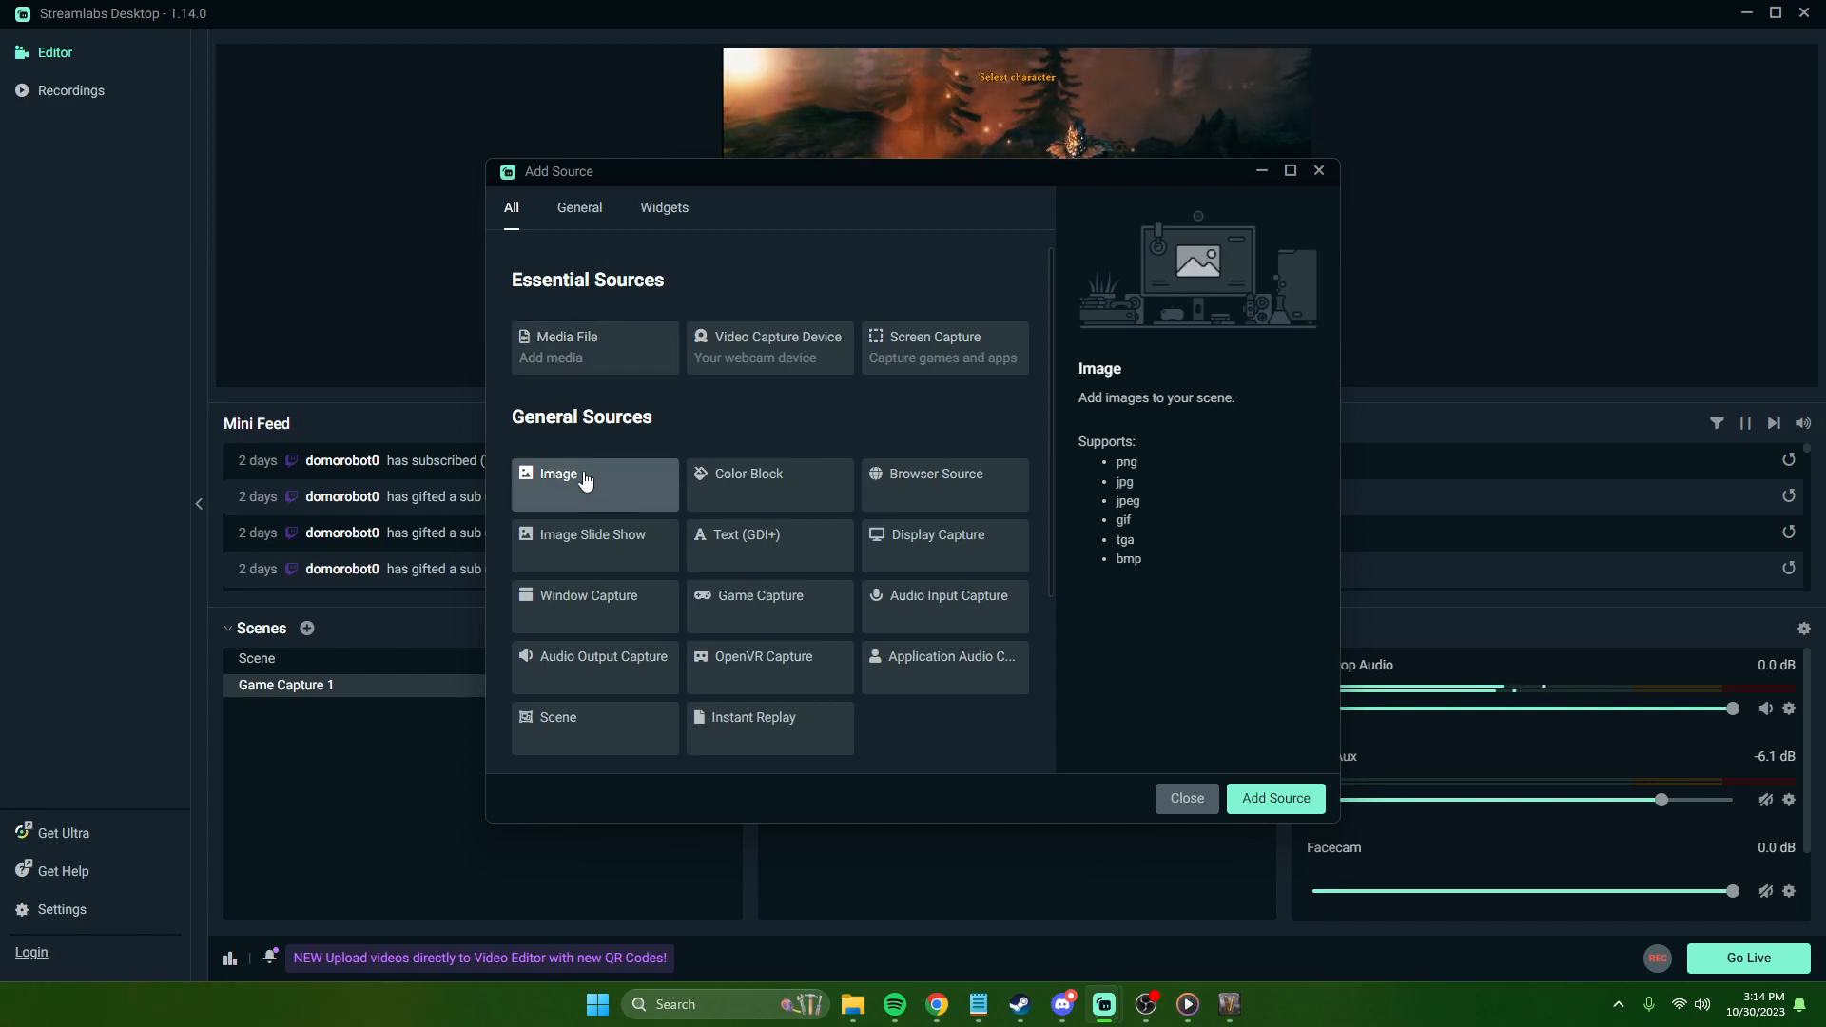
{"action": "left_click", "coordinate": [1275, 797]}
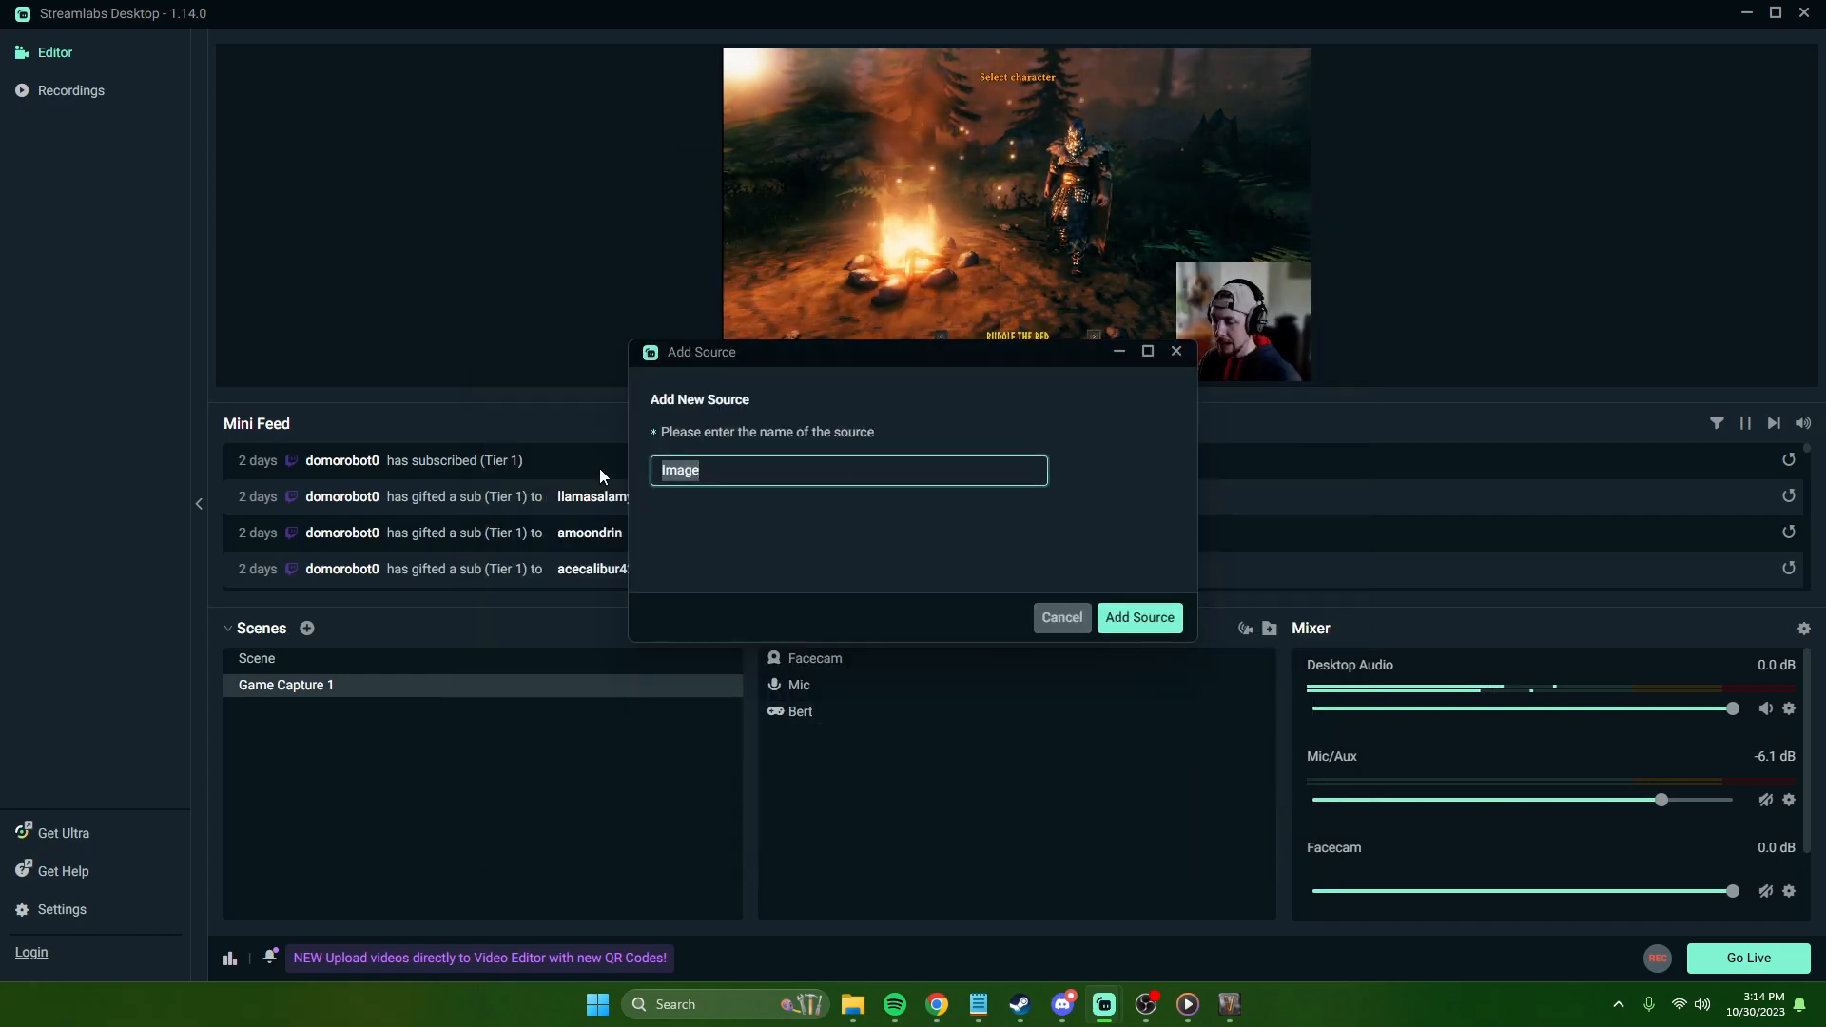
{"action": "type", "text": "Logo"}
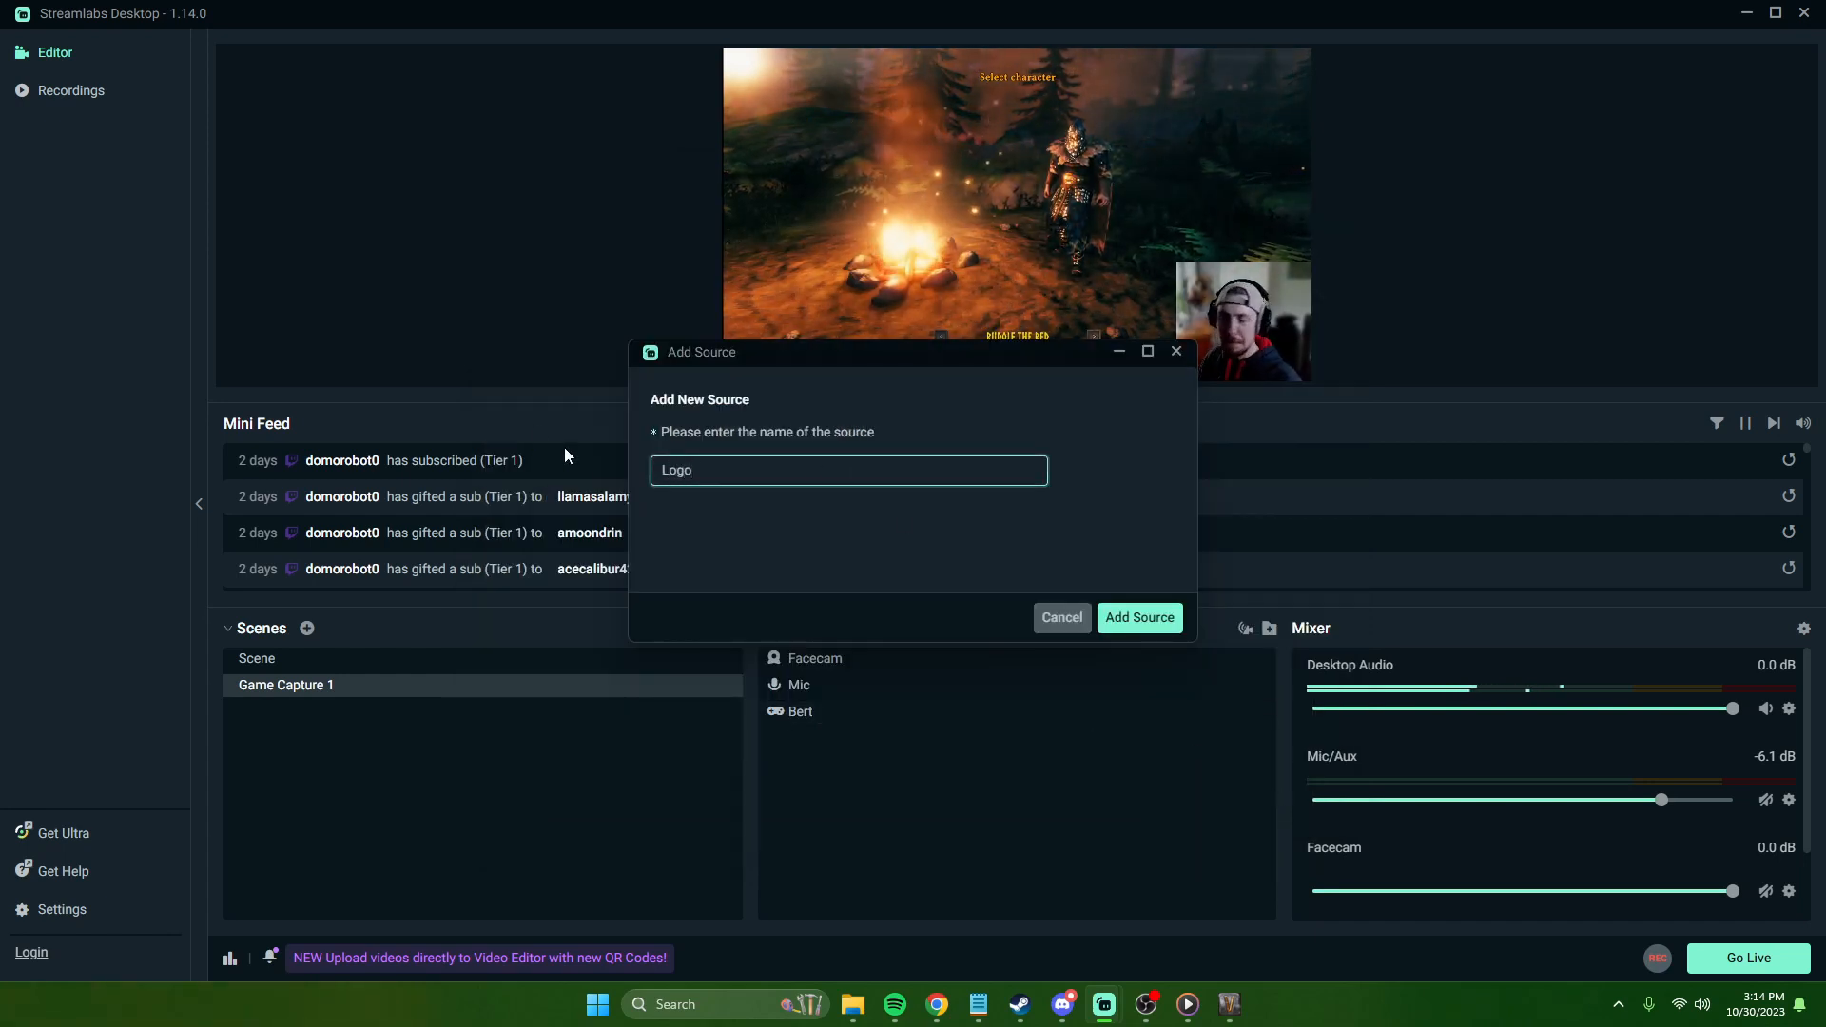
{"action": "left_click", "coordinate": [1122, 623]}
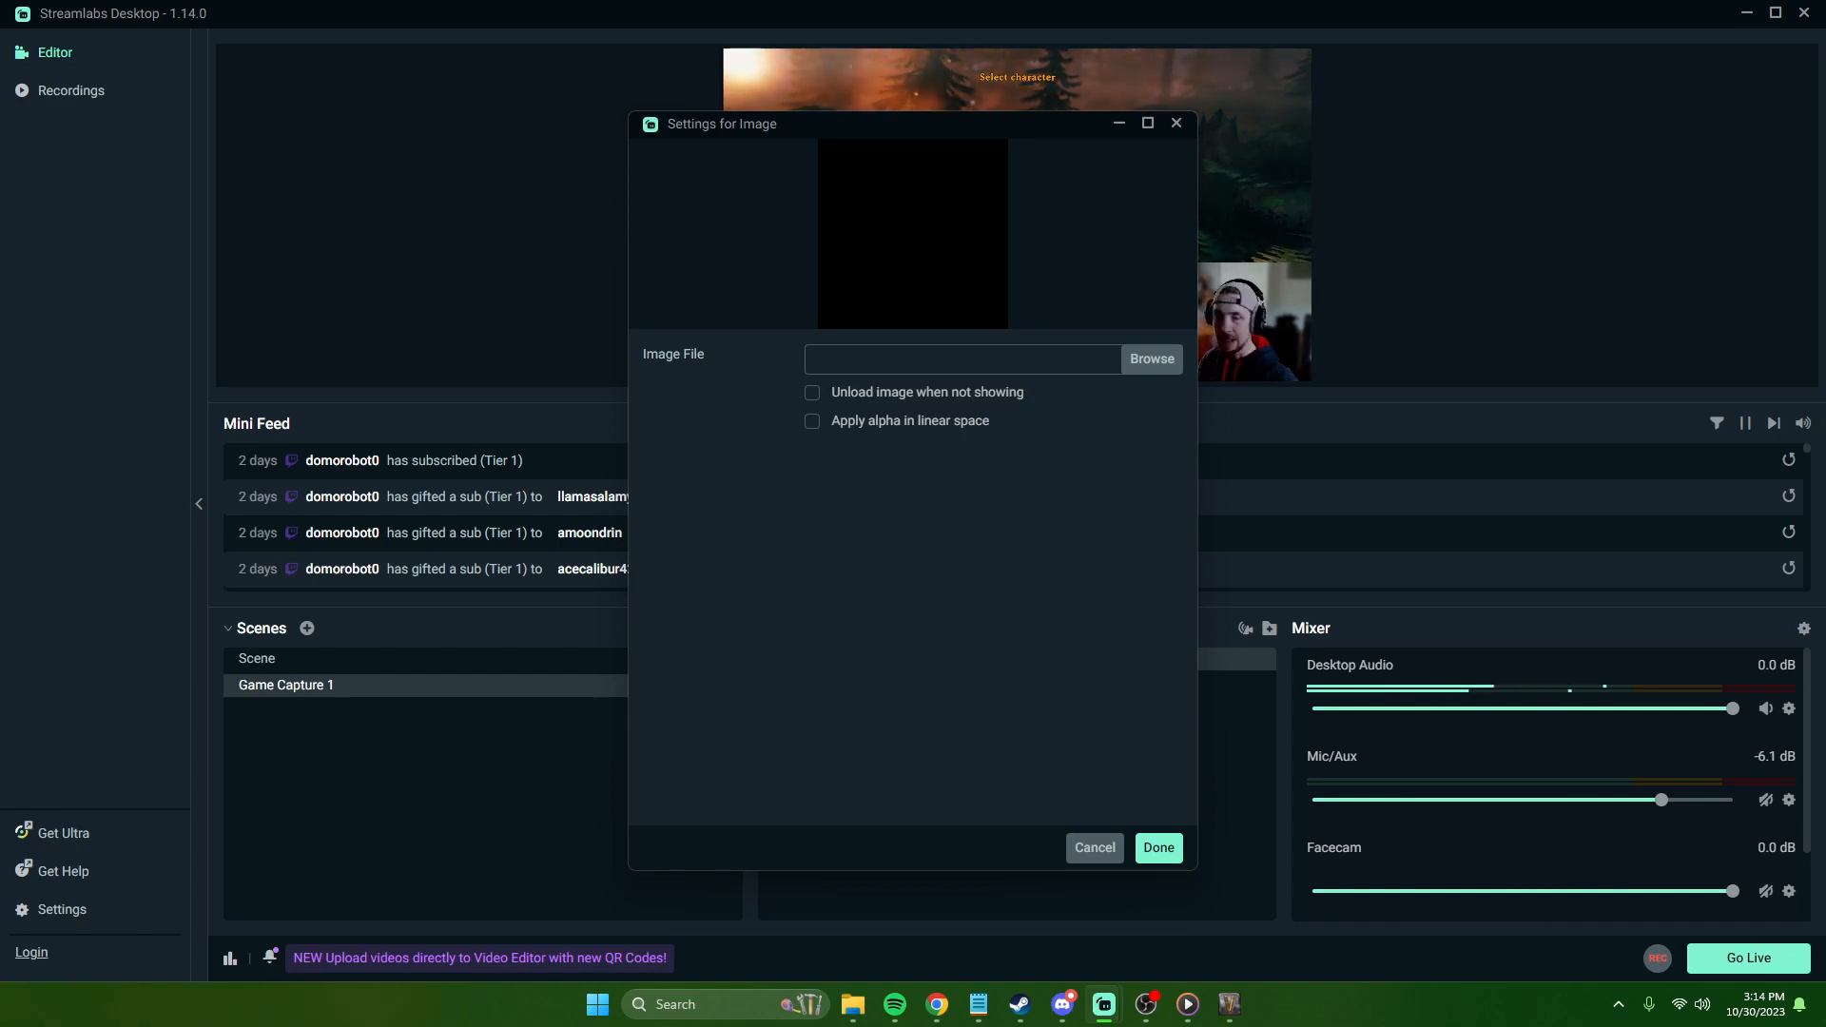
{"action": "double_click", "coordinate": [547, 592]}
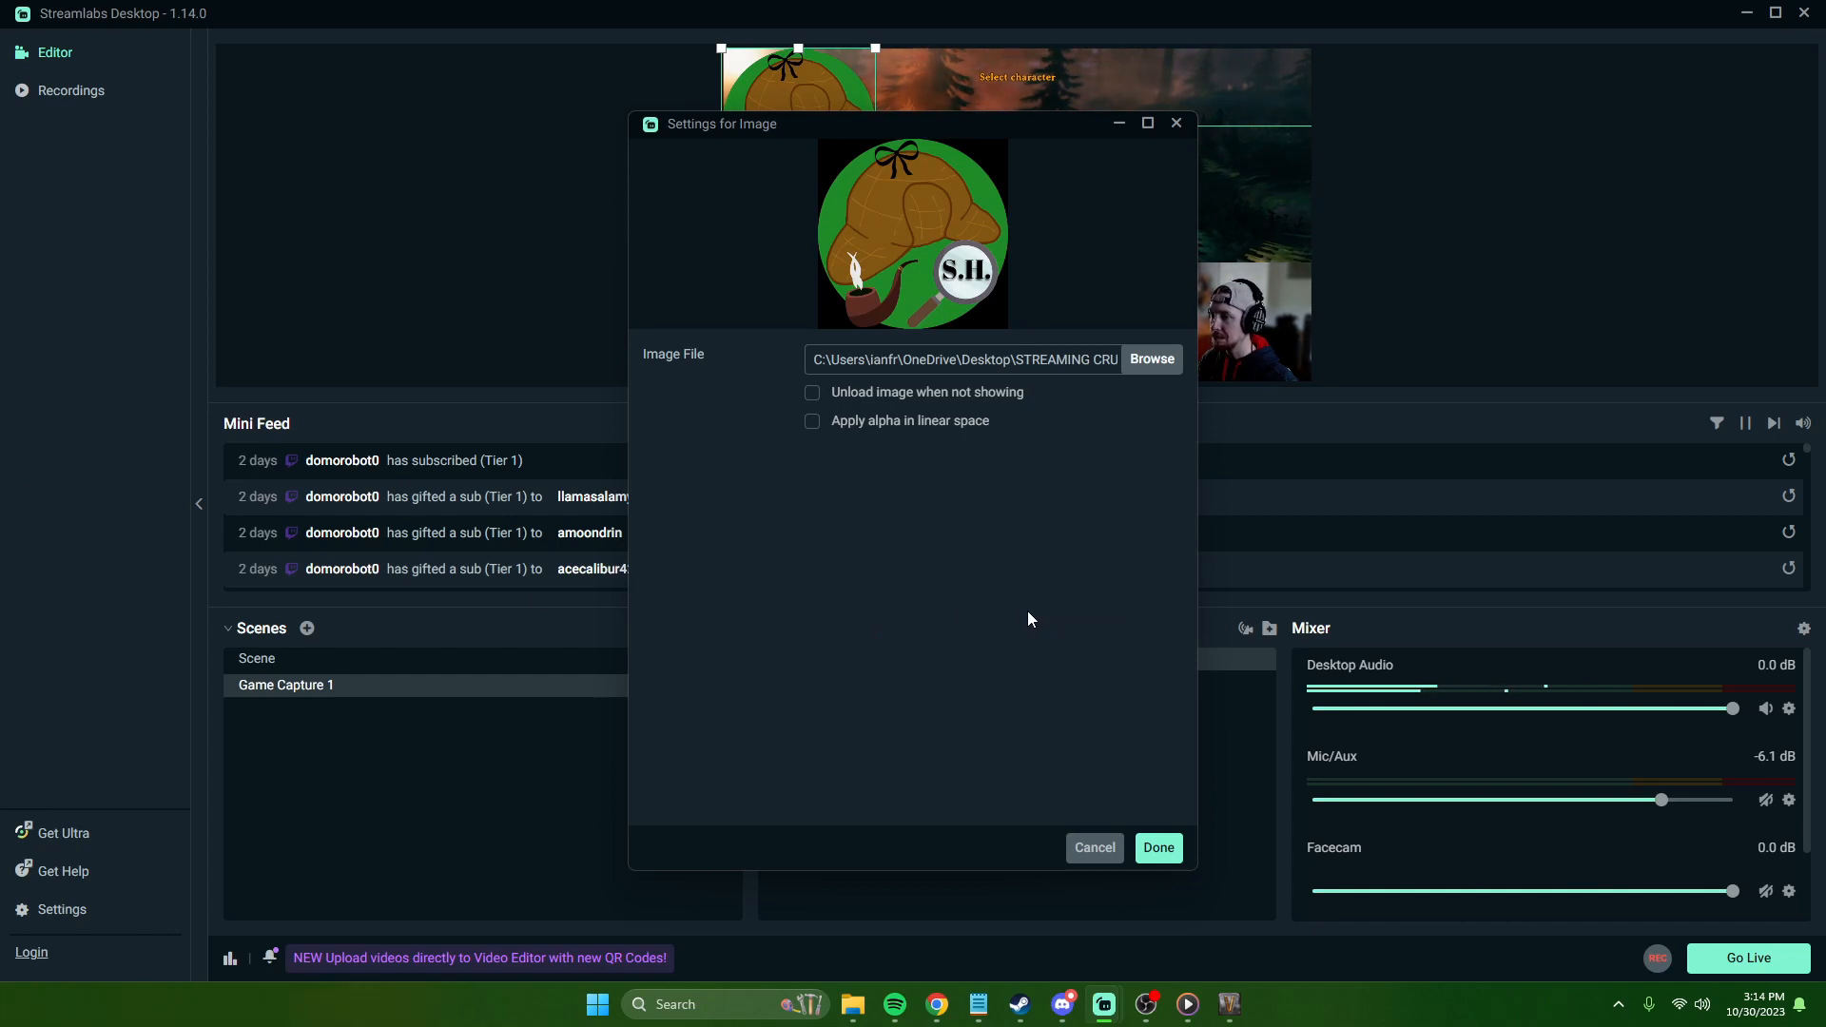
{"action": "left_click", "coordinate": [1157, 848]}
Step: Shrink the Logo and place it in the canvas's top-left corner, about 1707 px from the right edge and 867 px from the bottom
{"action": "left_click_drag", "start_coordinate": [837, 159], "coordinate": [966, 274]}
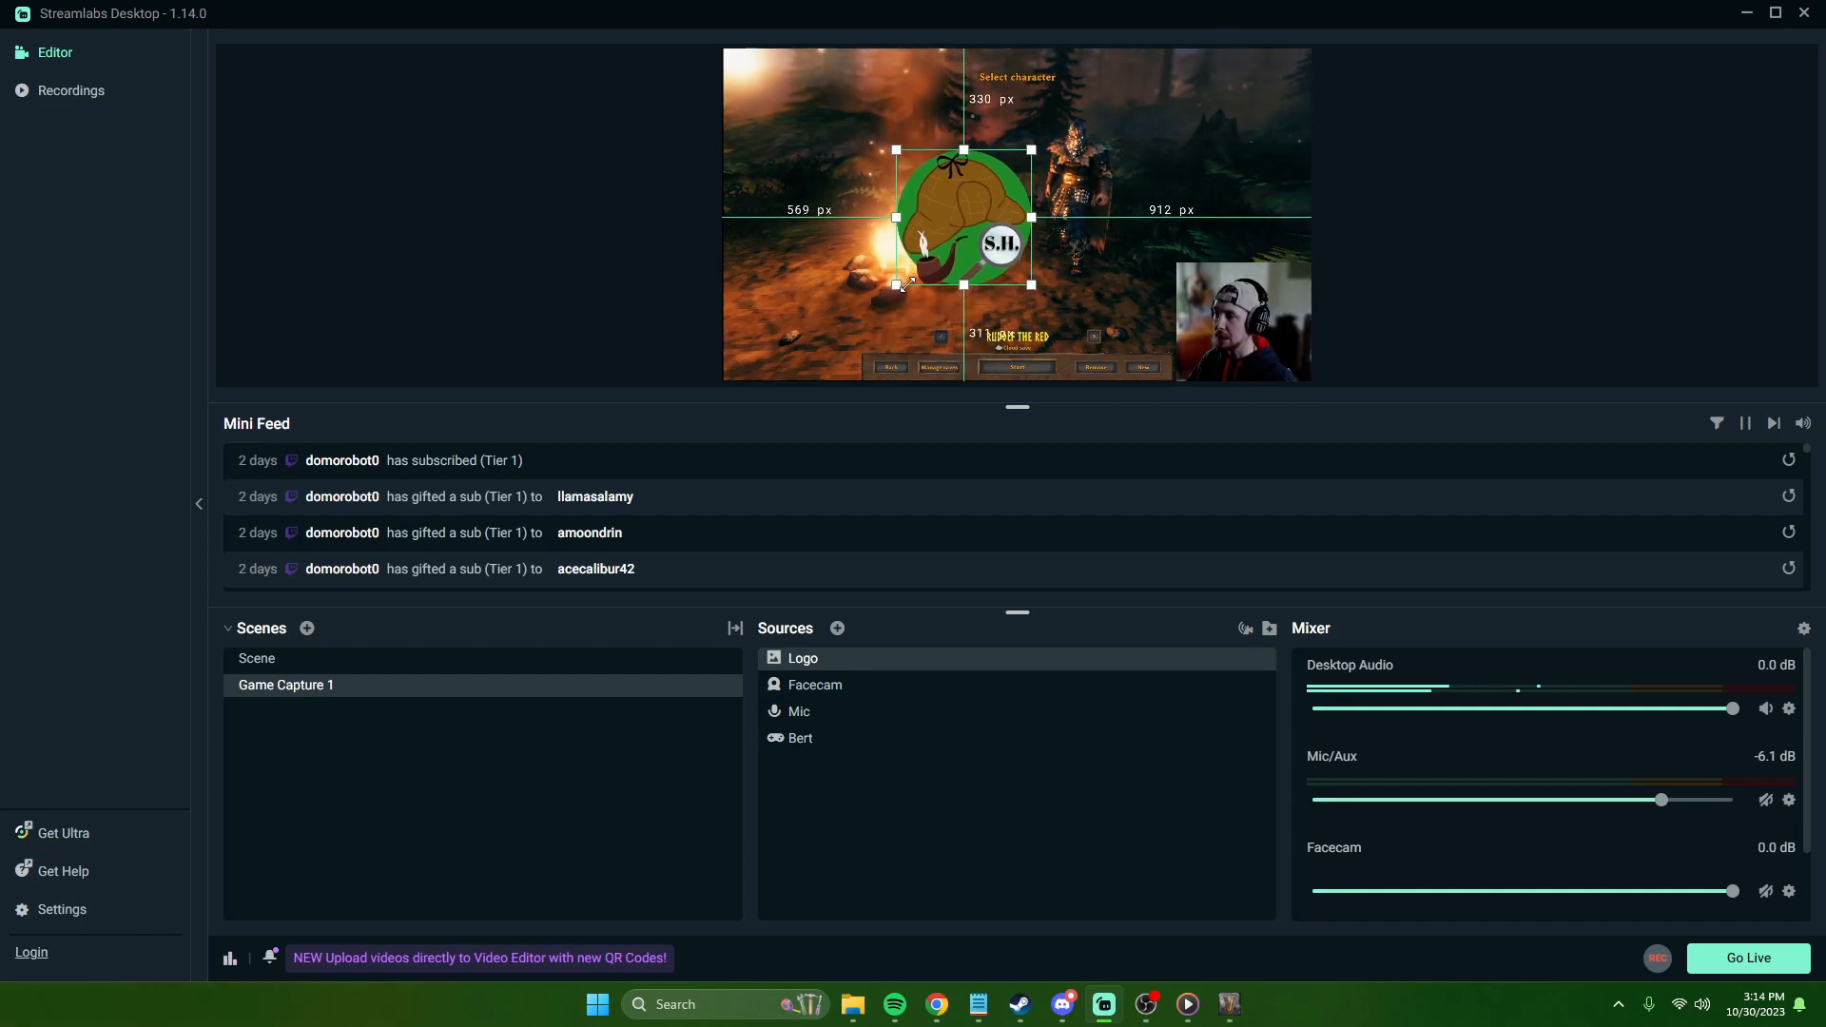
{"action": "left_click_drag", "start_coordinate": [924, 282], "coordinate": [914, 297]}
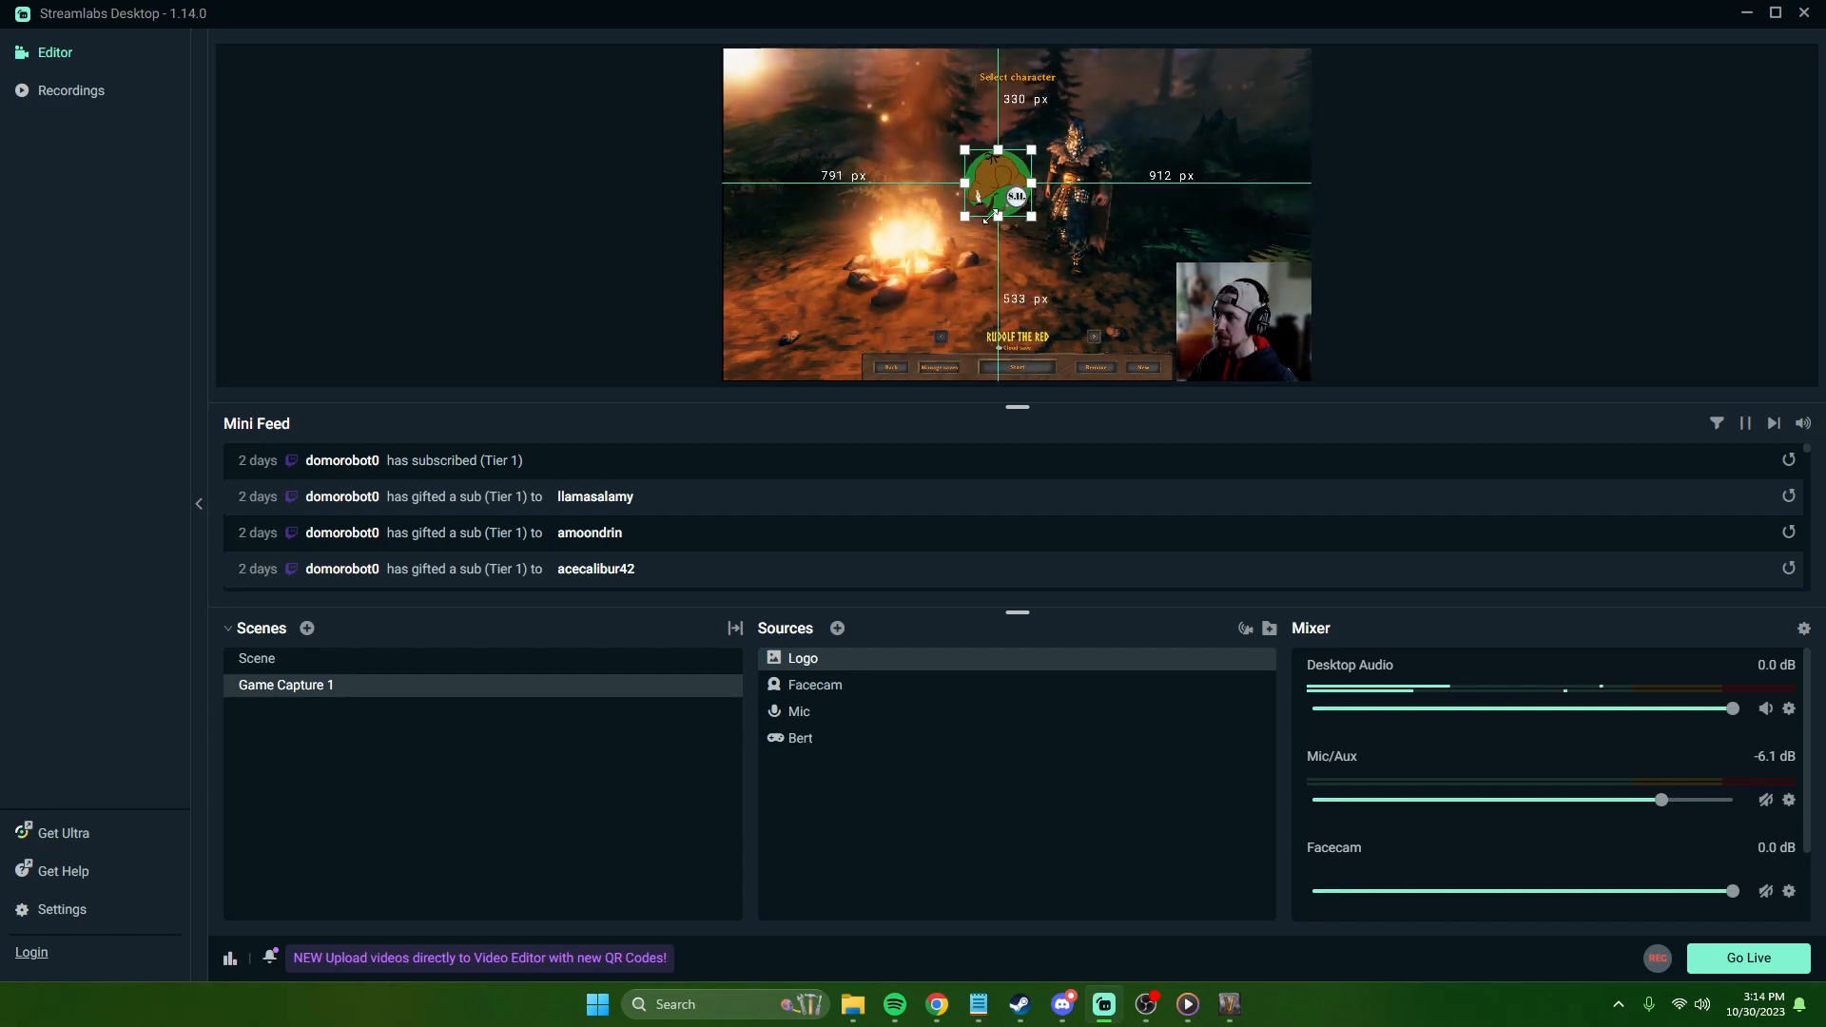
{"action": "left_click_drag", "start_coordinate": [989, 218], "coordinate": [771, 91]}
{"action": "left_click", "coordinate": [1332, 277]}
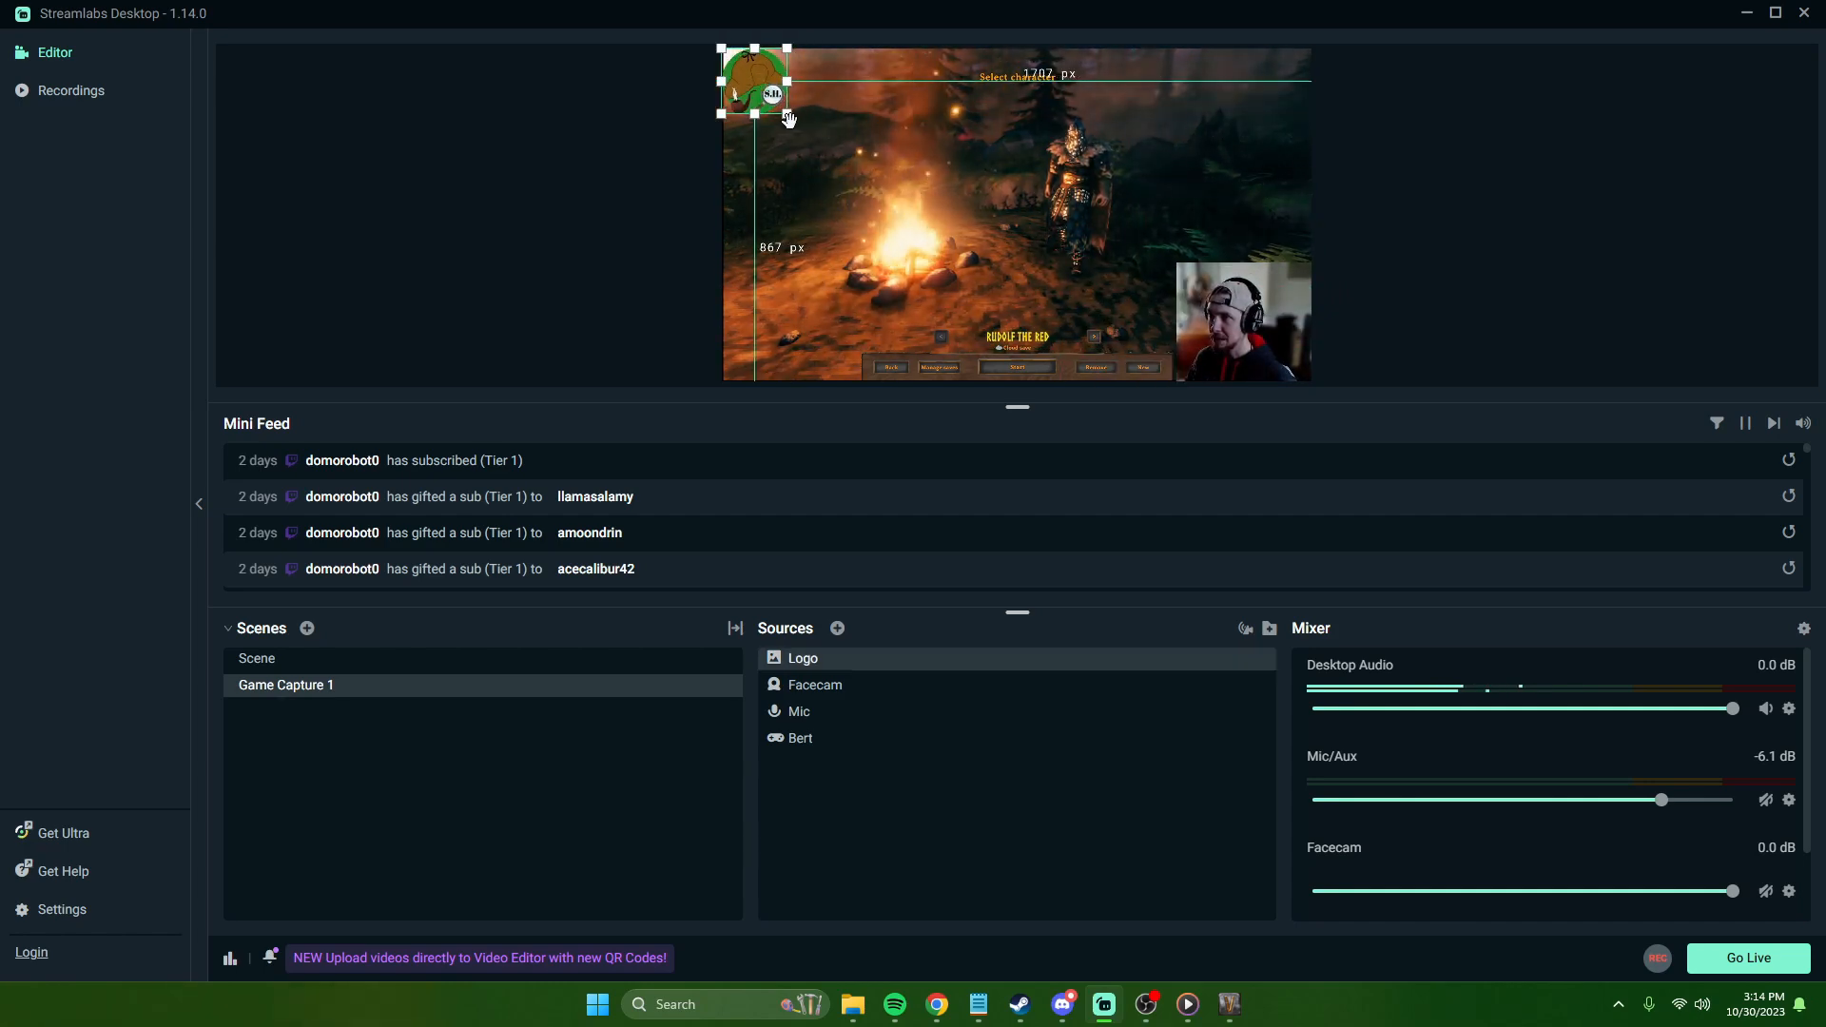
{"action": "left_click", "coordinate": [966, 127]}
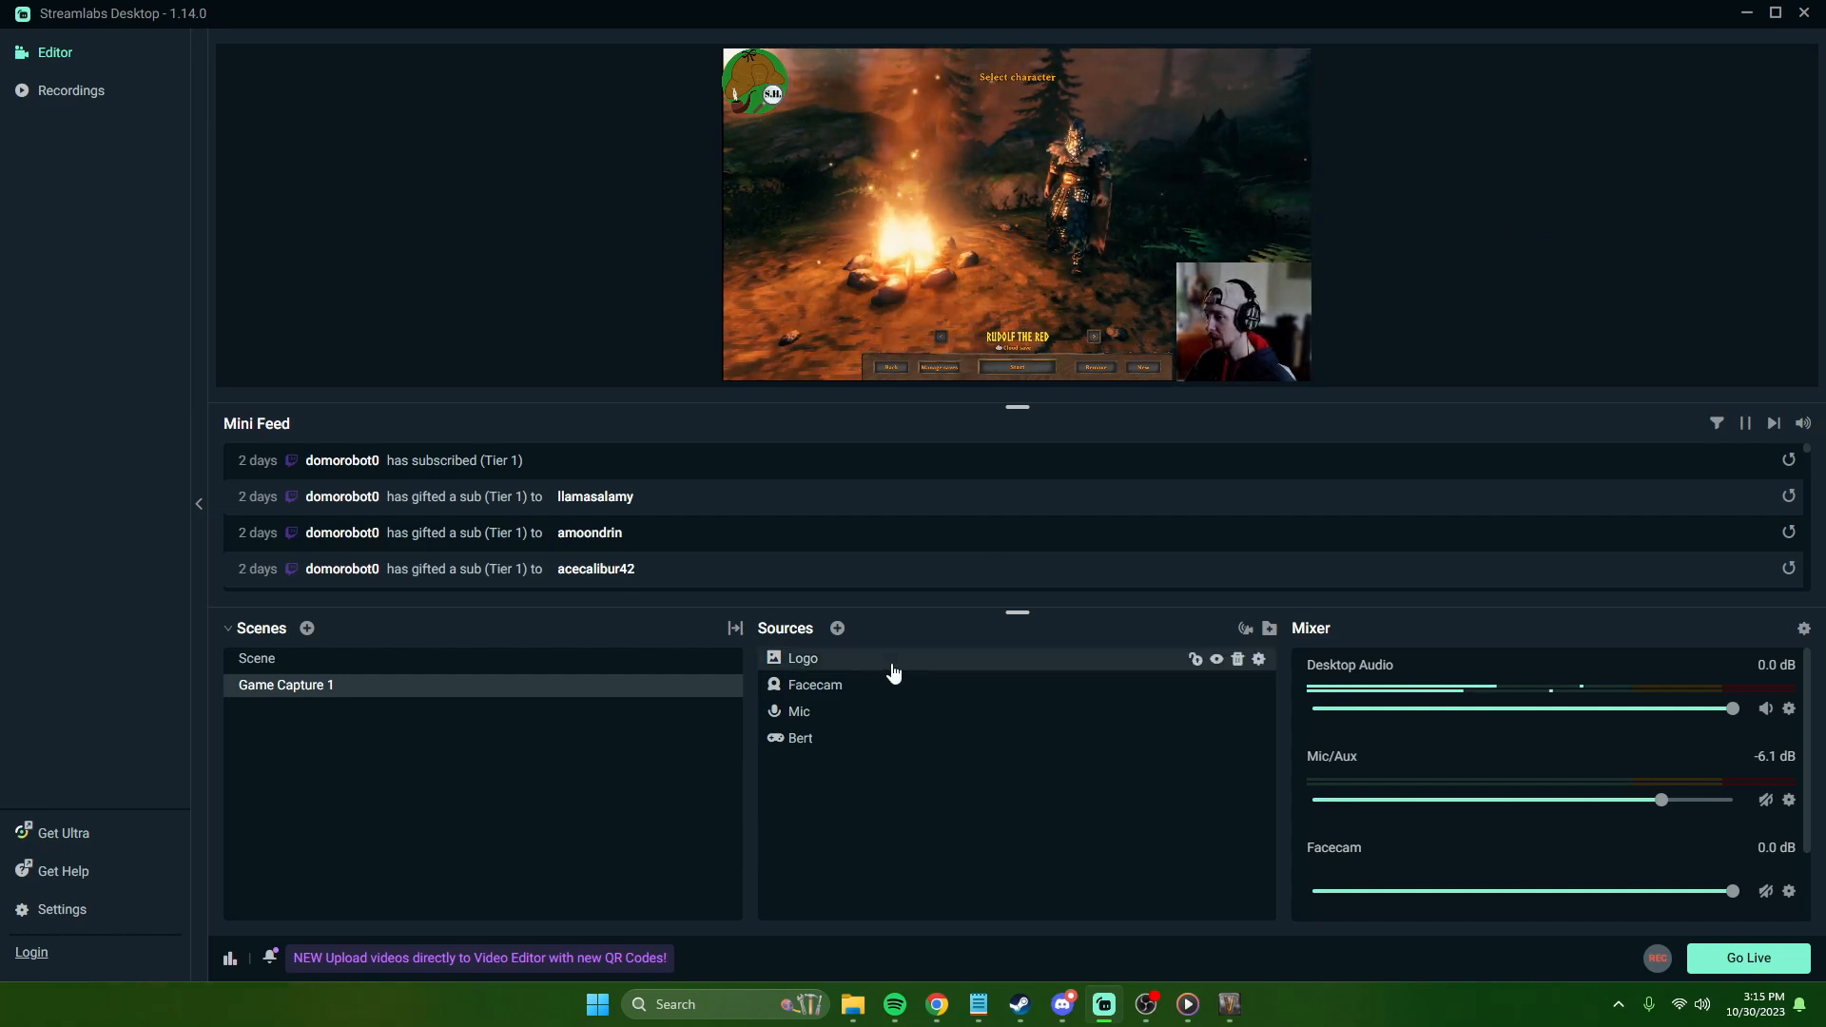
Step: Move the Logo over the Facecam's upper-left corner and order the Facecam source above the Logo
{"action": "left_click_drag", "start_coordinate": [756, 85], "coordinate": [1201, 273]}
{"action": "left_click", "coordinate": [1375, 309]}
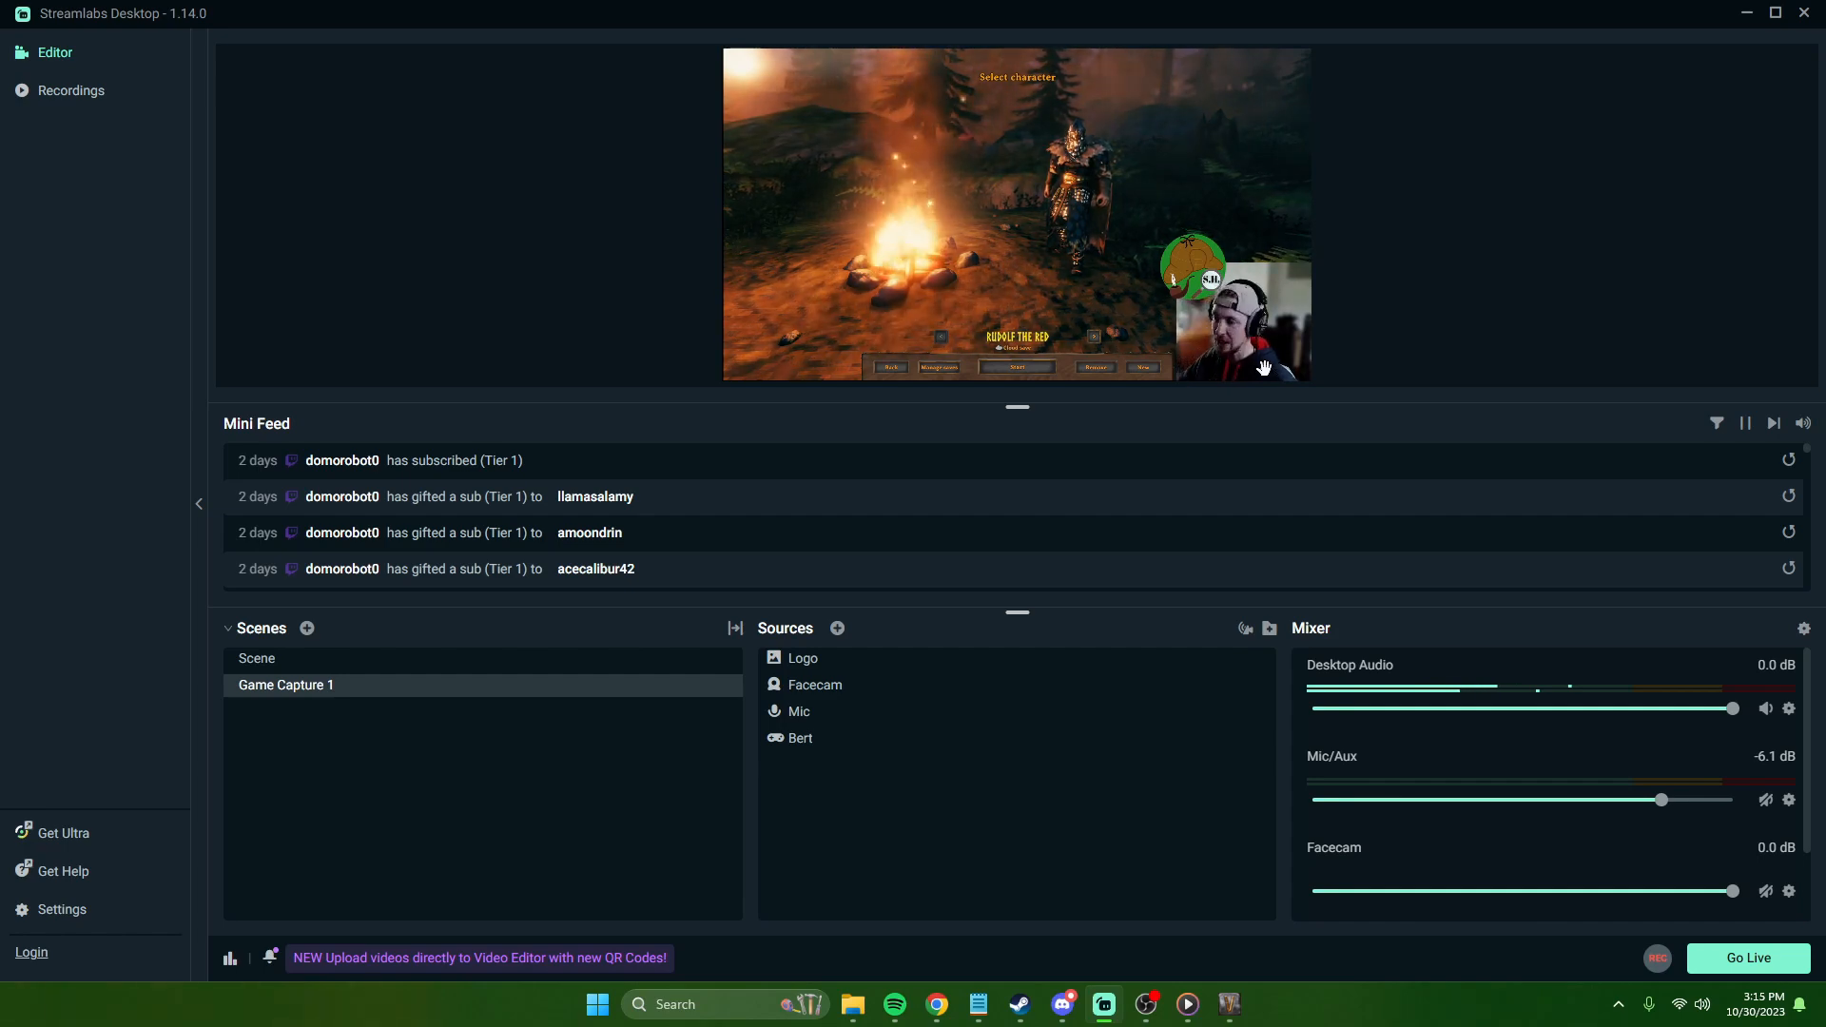
{"action": "left_click", "coordinate": [1205, 273]}
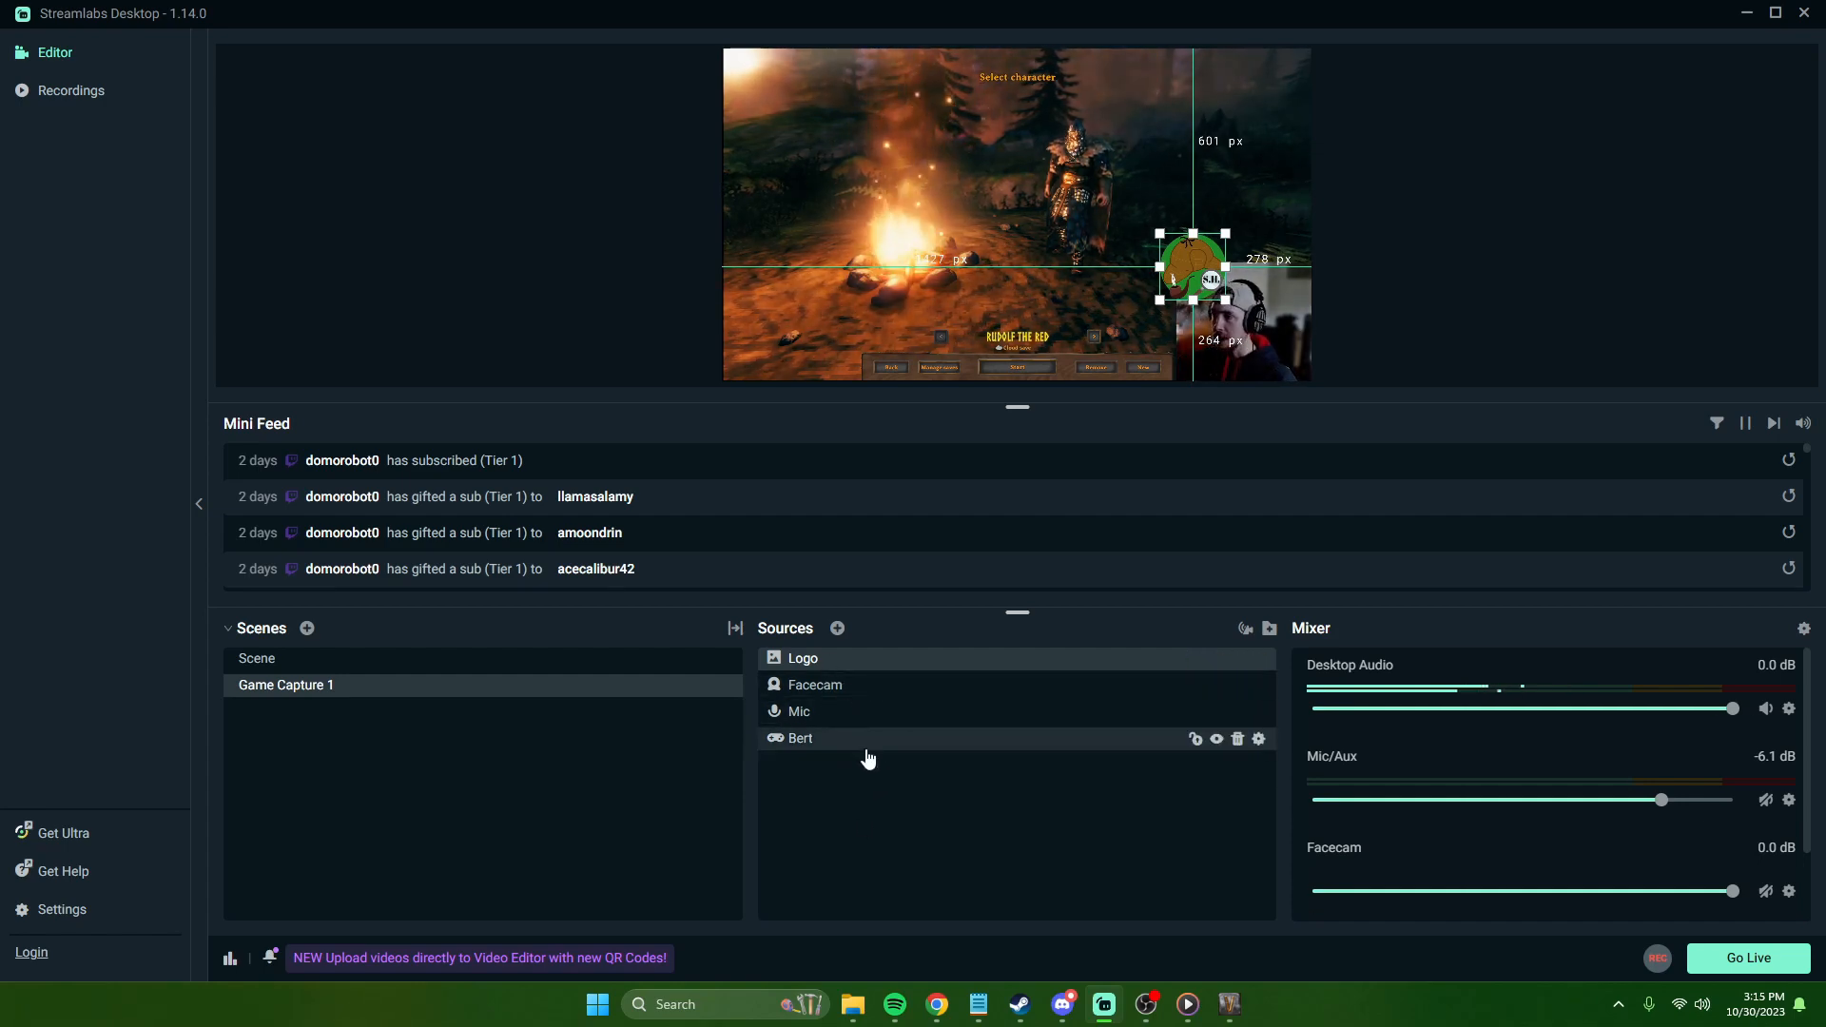
{"action": "left_click_drag", "start_coordinate": [847, 696], "coordinate": [841, 656]}
{"action": "left_click", "coordinate": [1281, 226]}
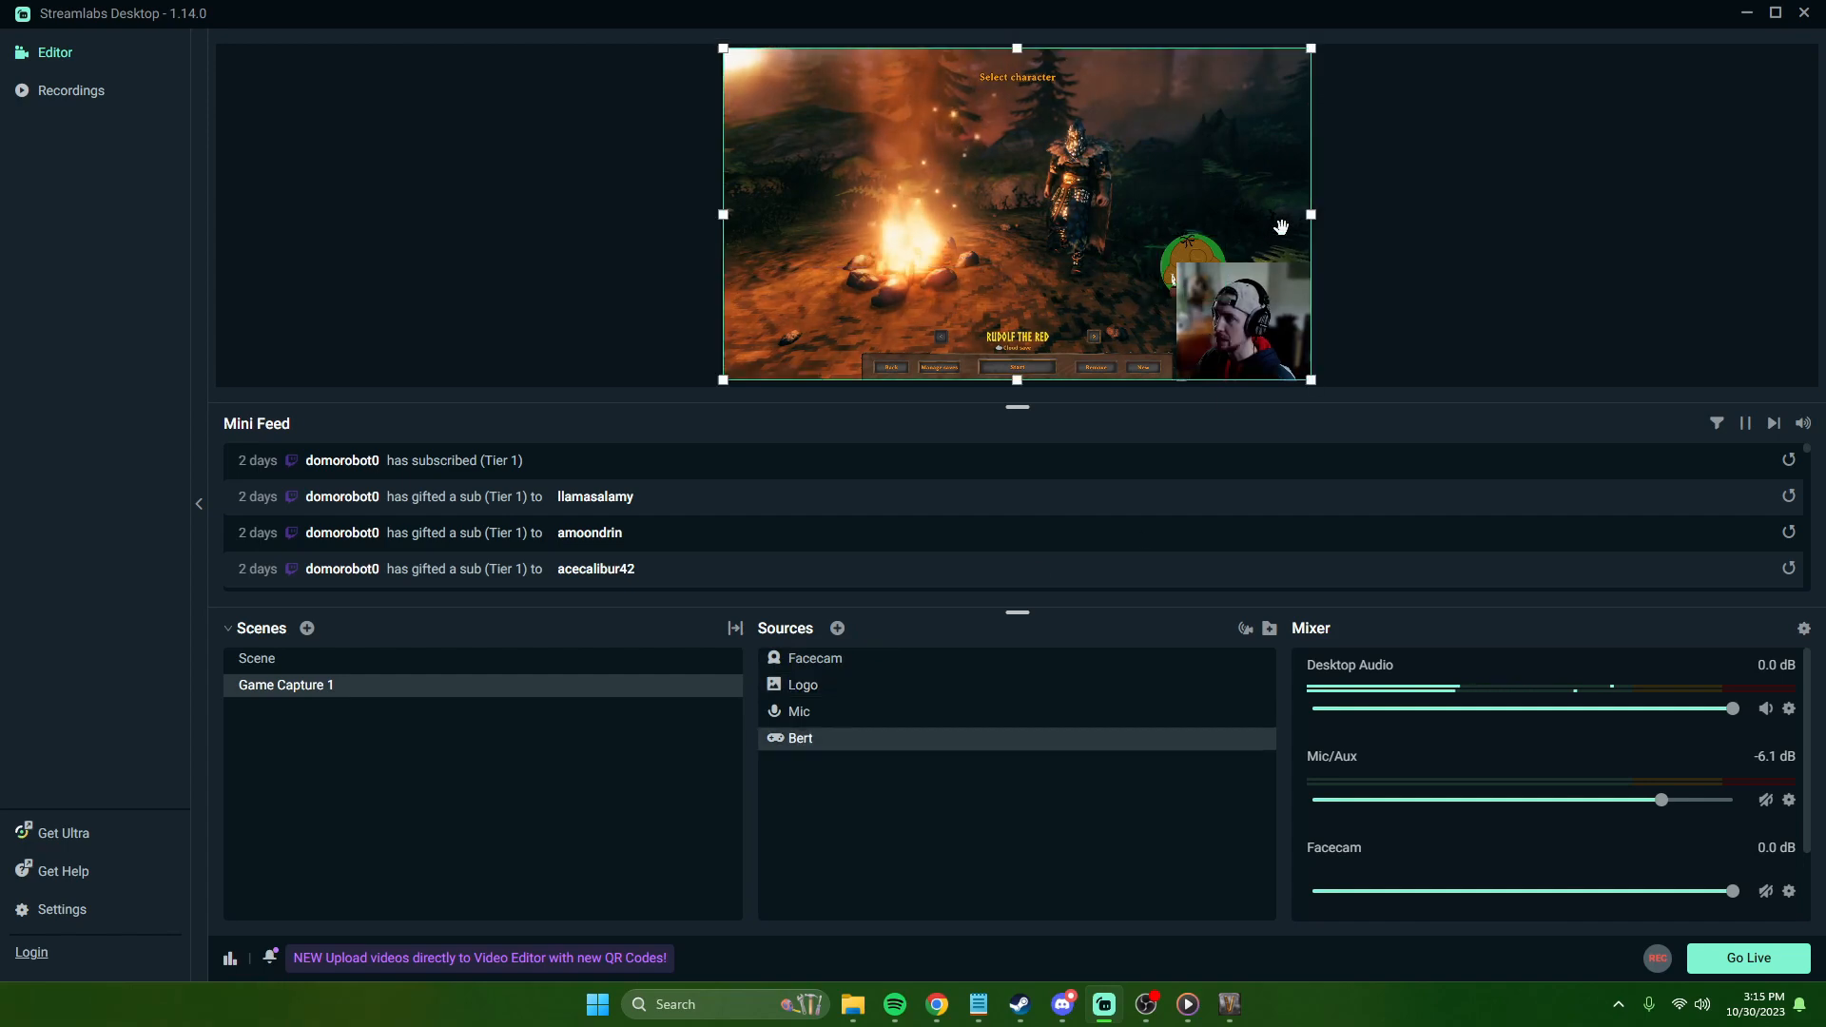
Step: Try the Bert game capture at the top of the source order and return it to the bottom of the list
{"action": "left_click", "coordinate": [1194, 262]}
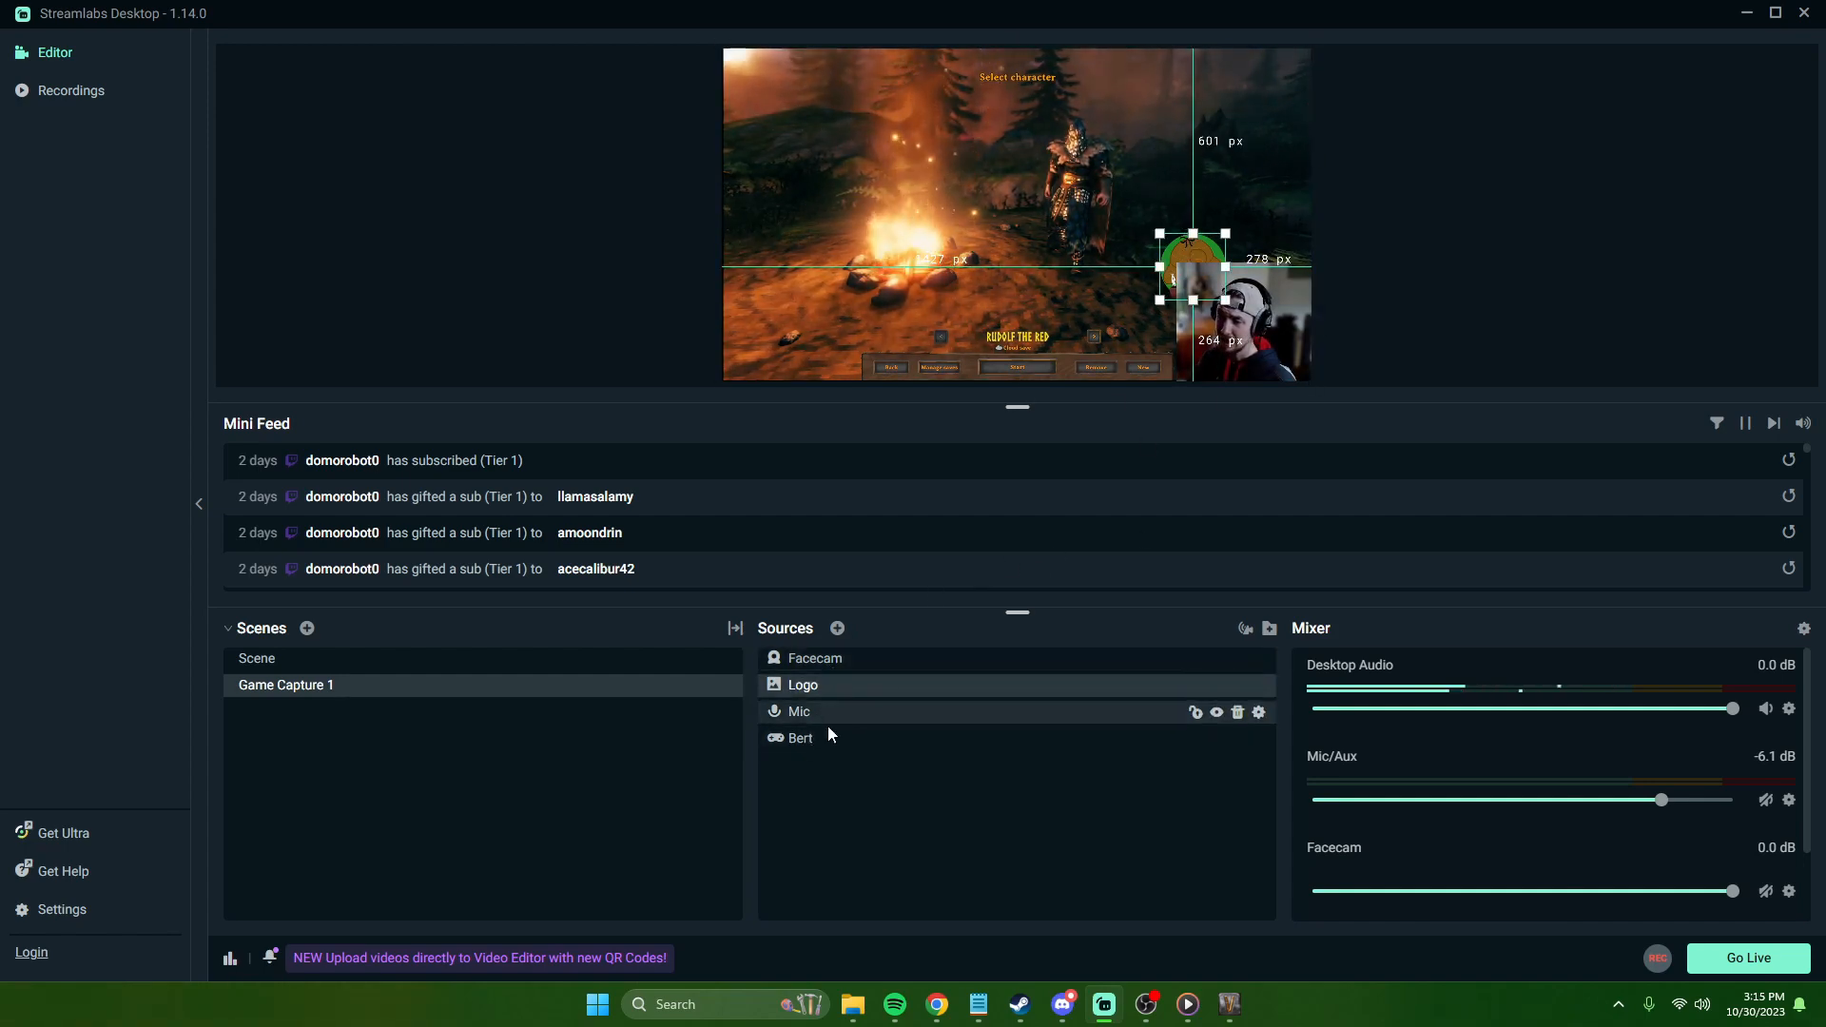
{"action": "left_click_drag", "start_coordinate": [827, 742], "coordinate": [837, 652]}
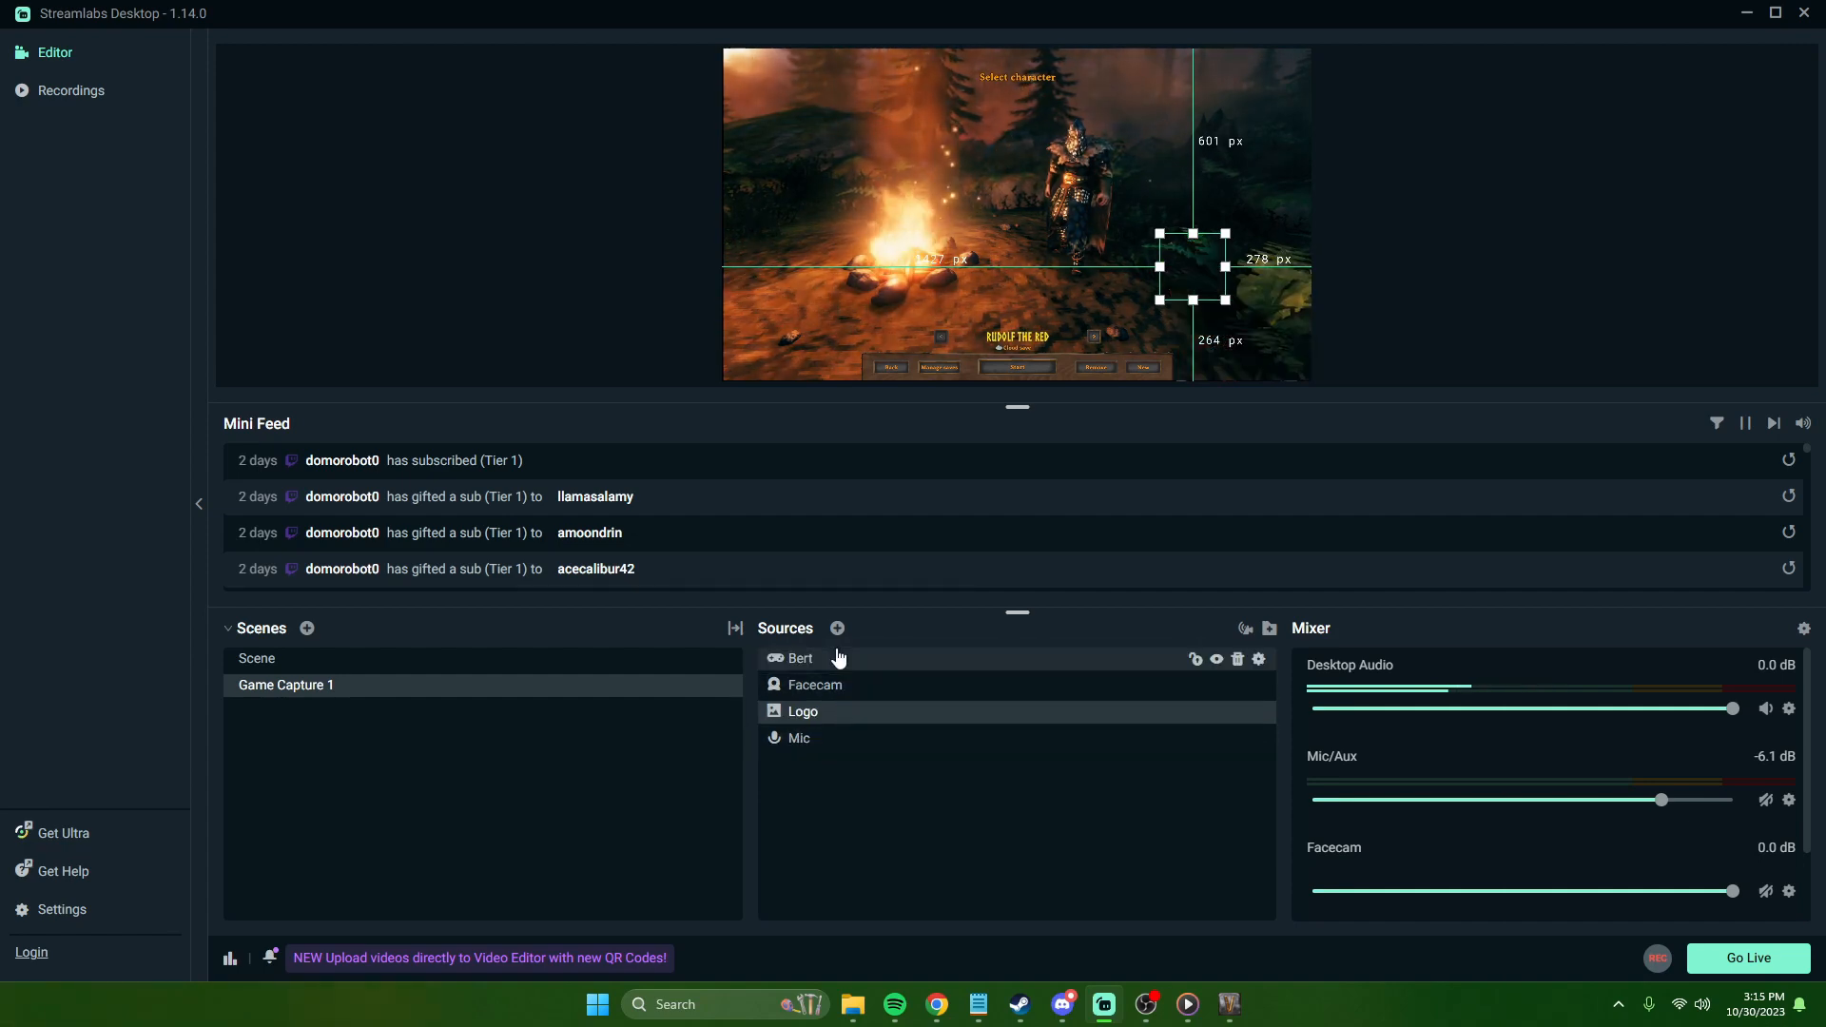
{"action": "left_click", "coordinate": [1406, 339]}
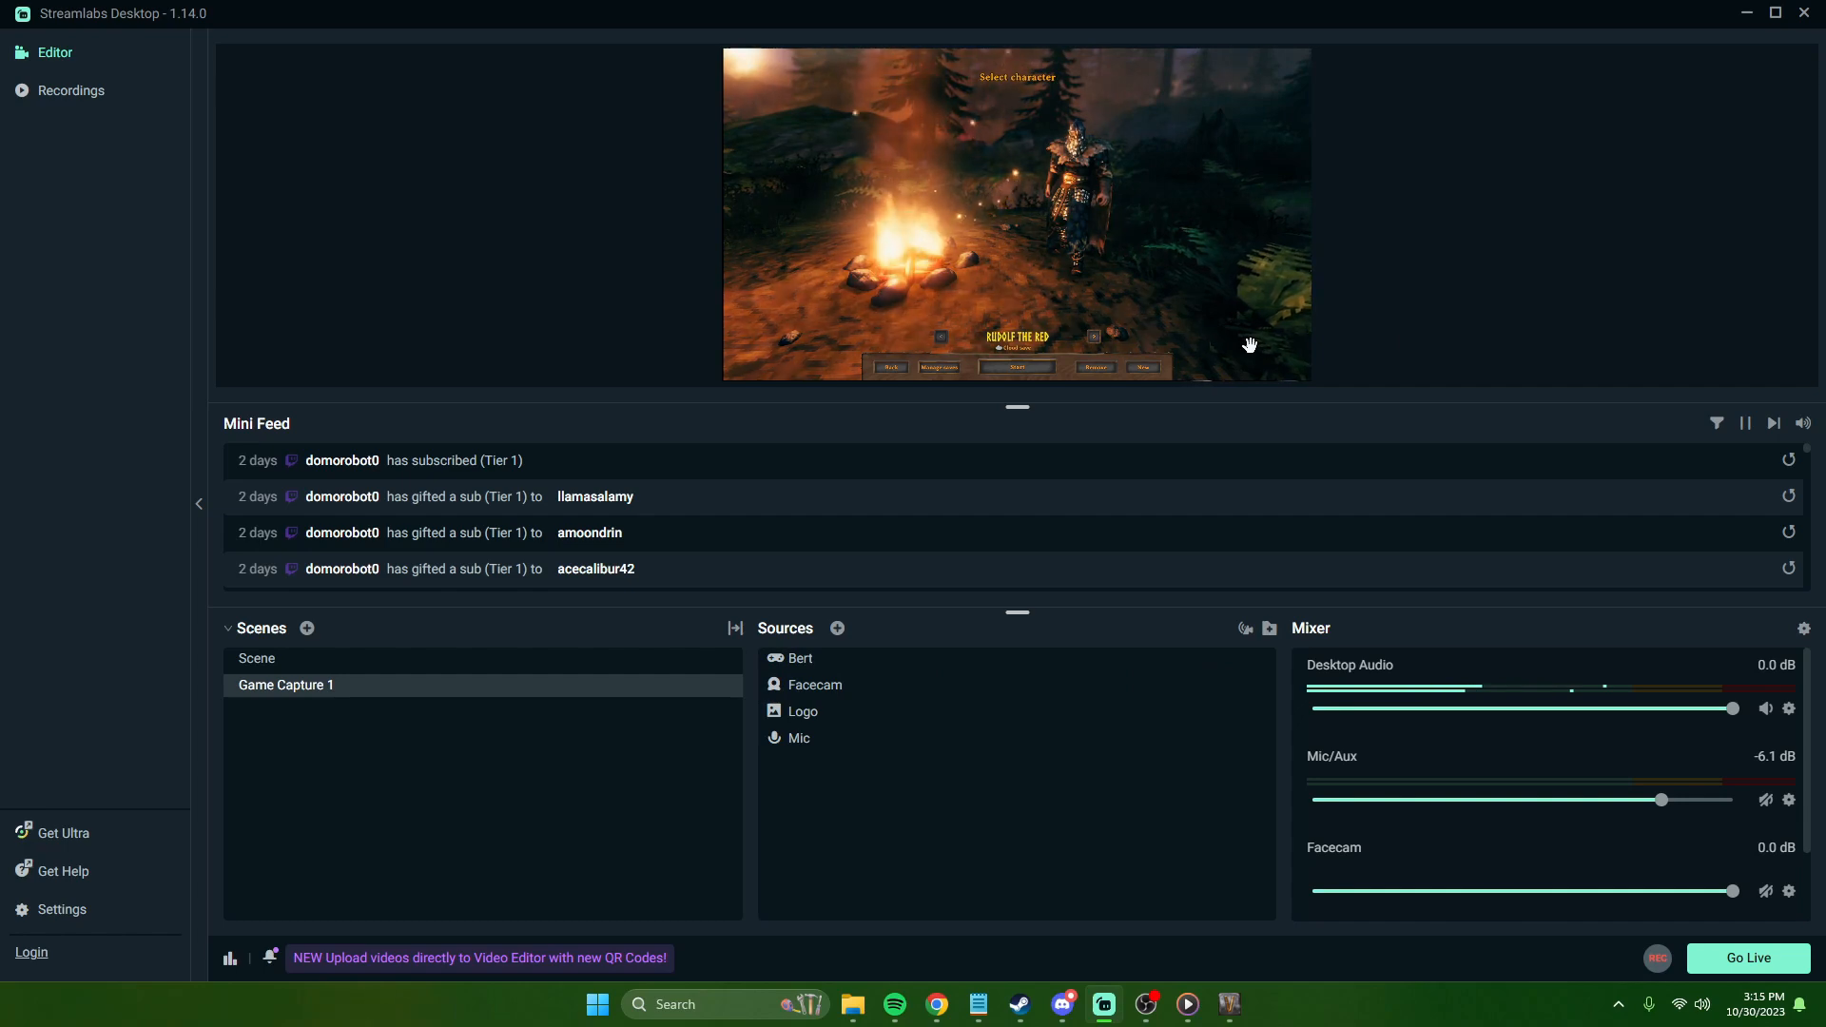
{"action": "left_click_drag", "start_coordinate": [852, 666], "coordinate": [856, 753]}
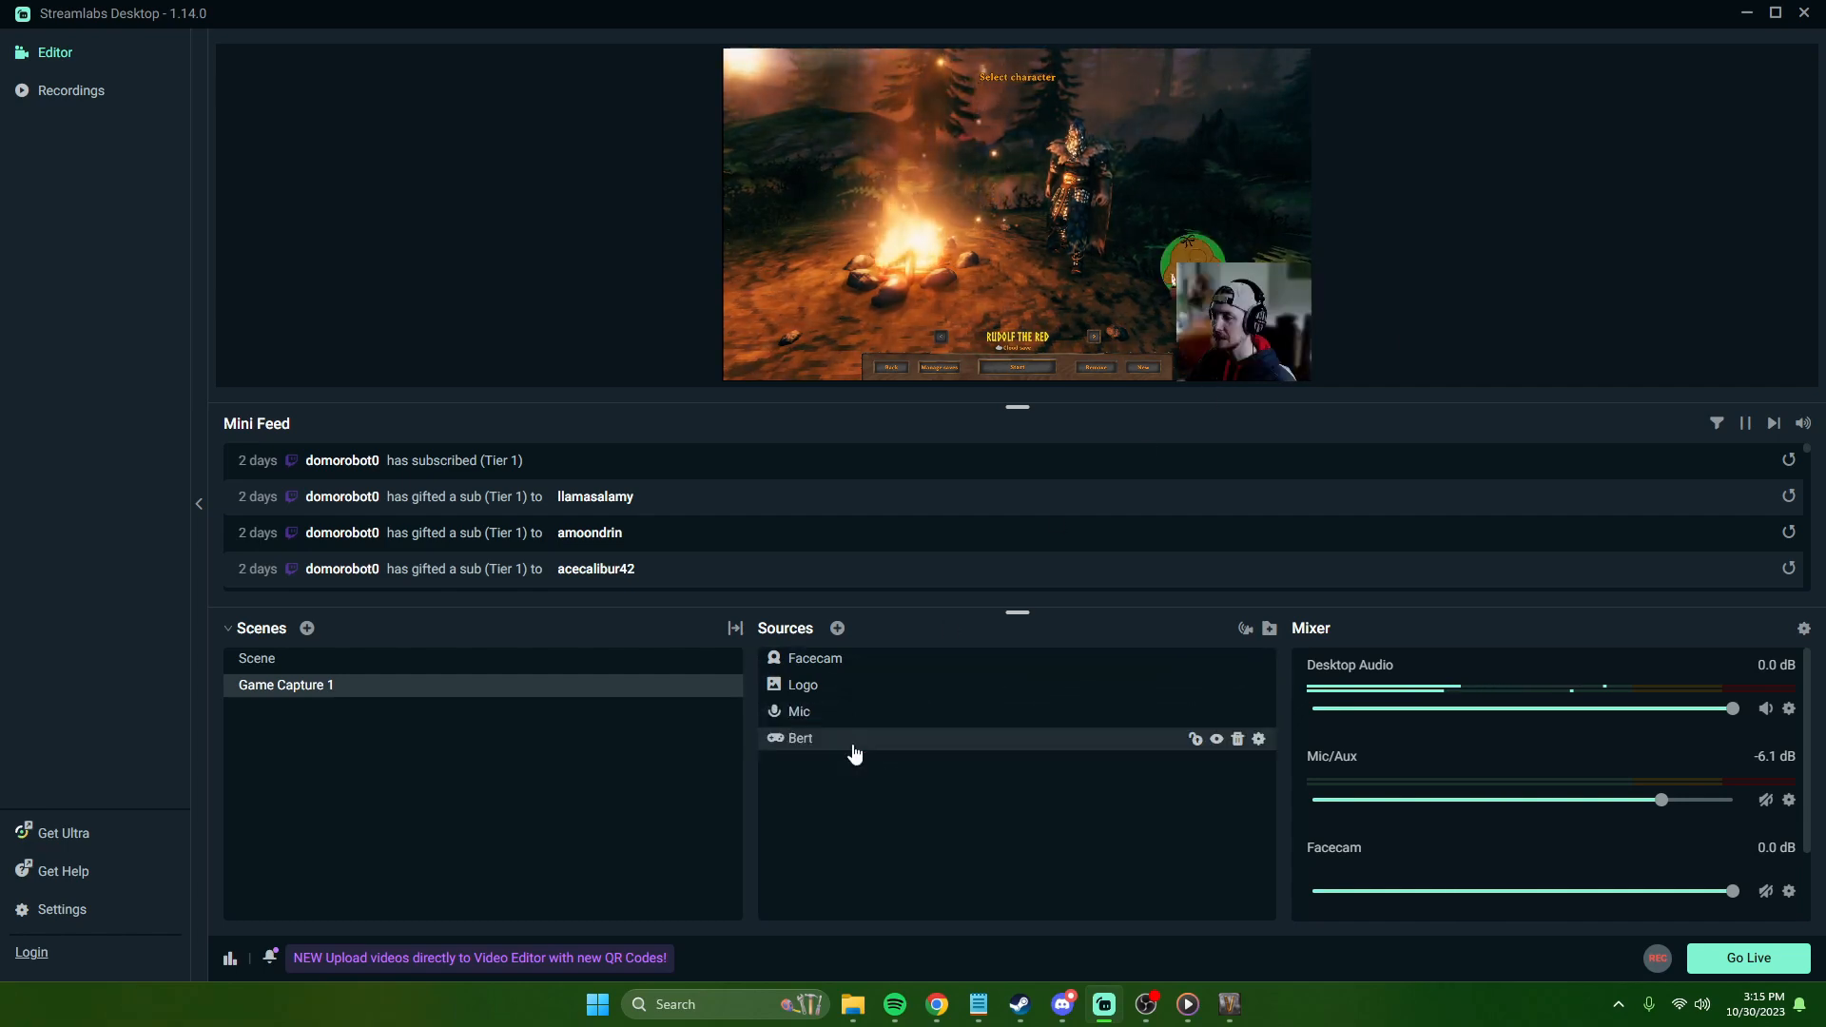
Step: Order the Logo above Facecam and place it in the canvas's top-left corner, about 1706 px from the right edge and 866 px from the bottom
{"action": "left_click_drag", "start_coordinate": [847, 663], "coordinate": [860, 699]}
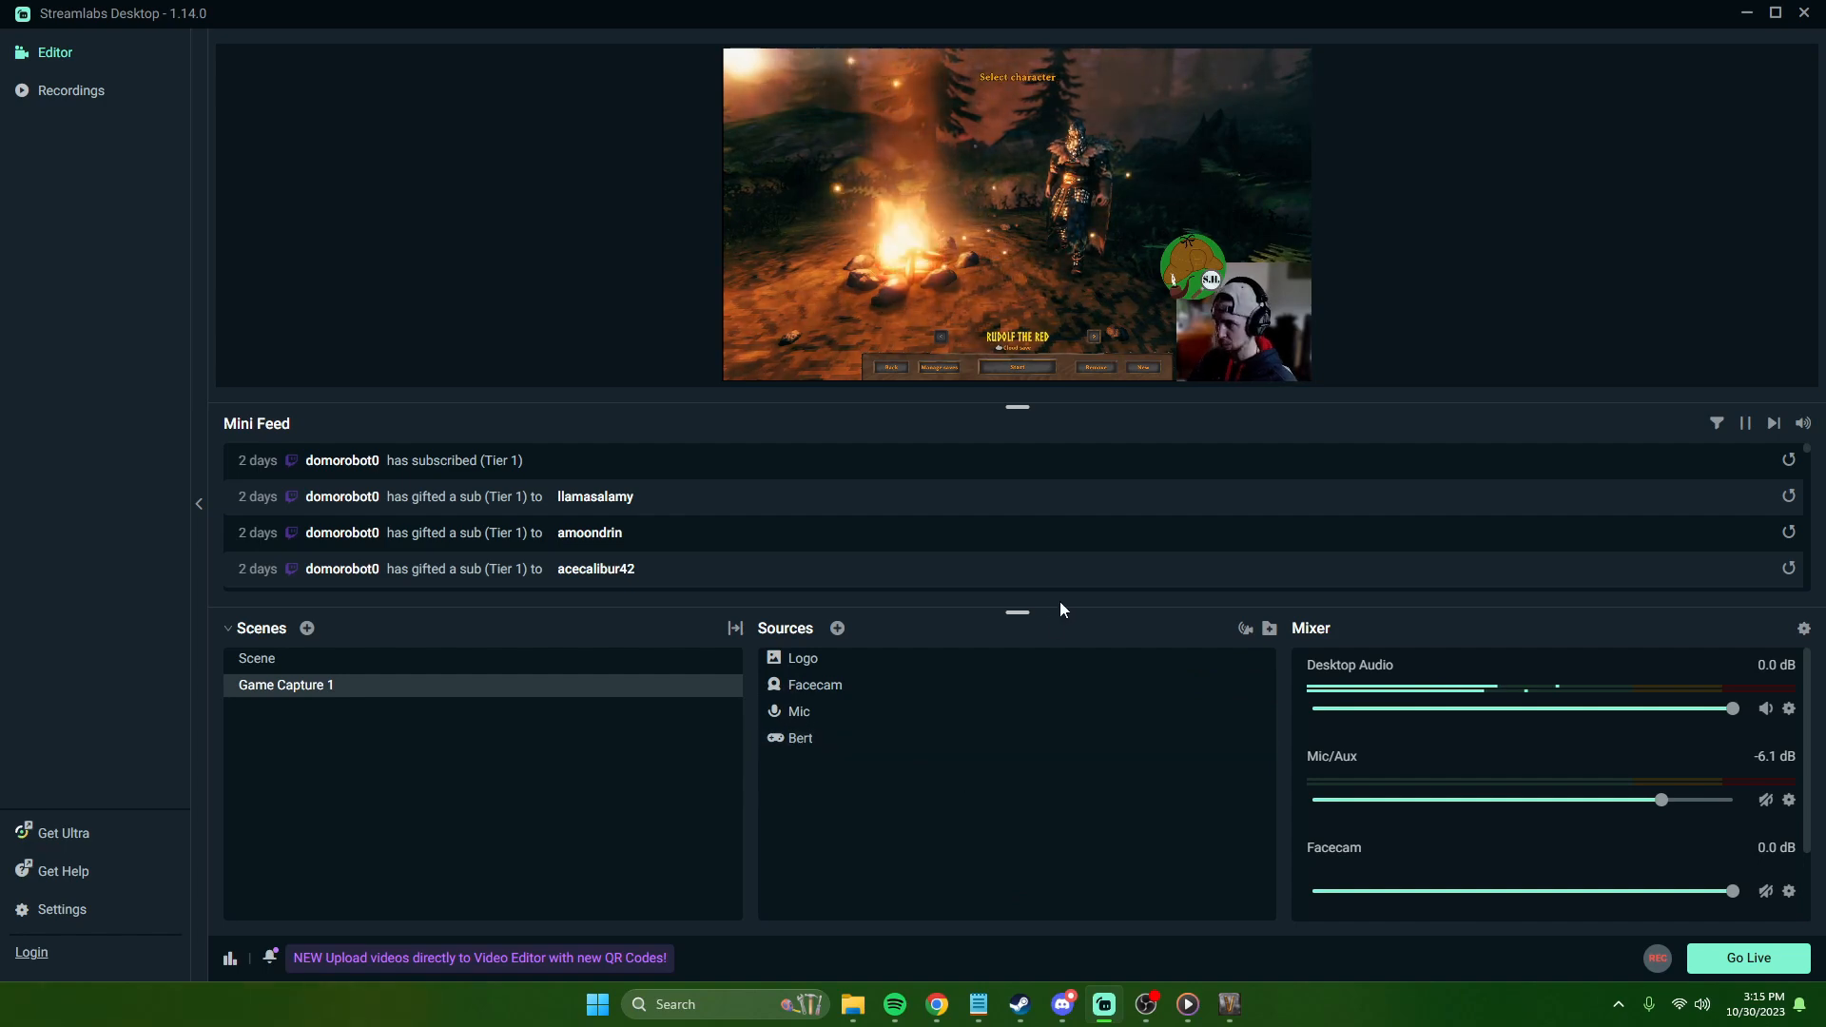
{"action": "left_click_drag", "start_coordinate": [1207, 267], "coordinate": [767, 81]}
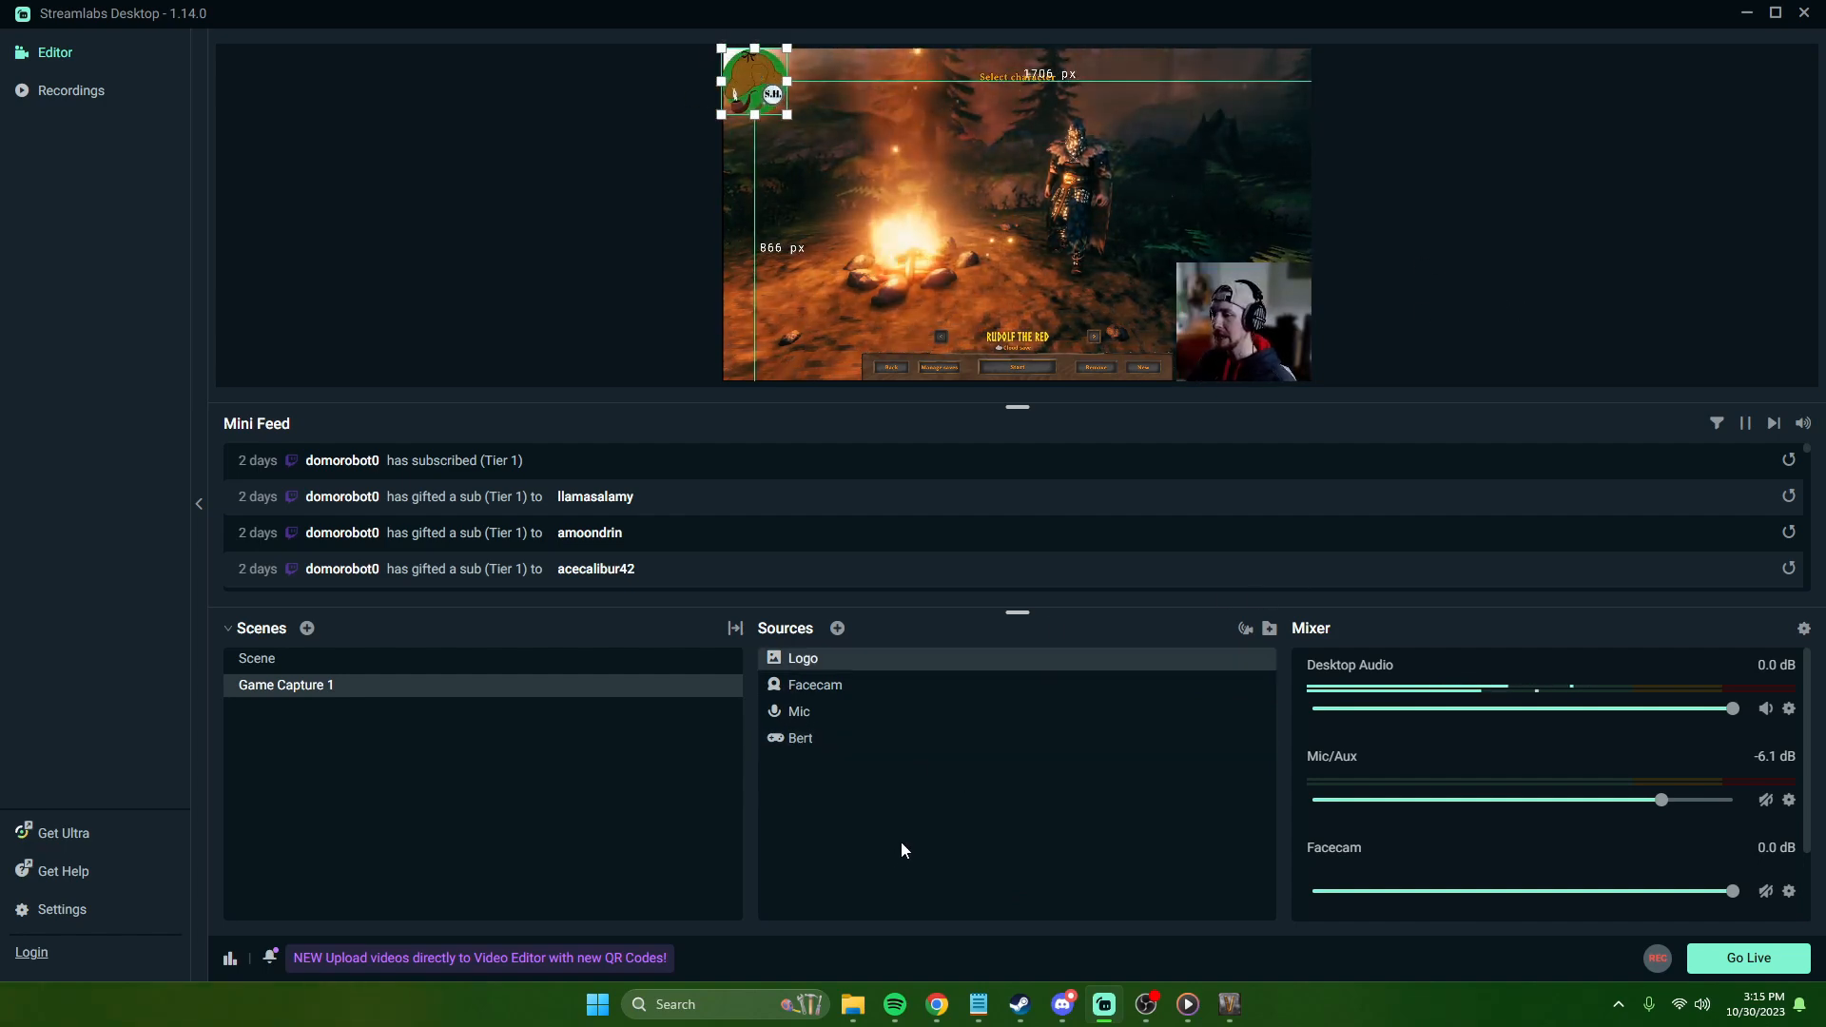
{"action": "left_click", "coordinate": [1401, 298]}
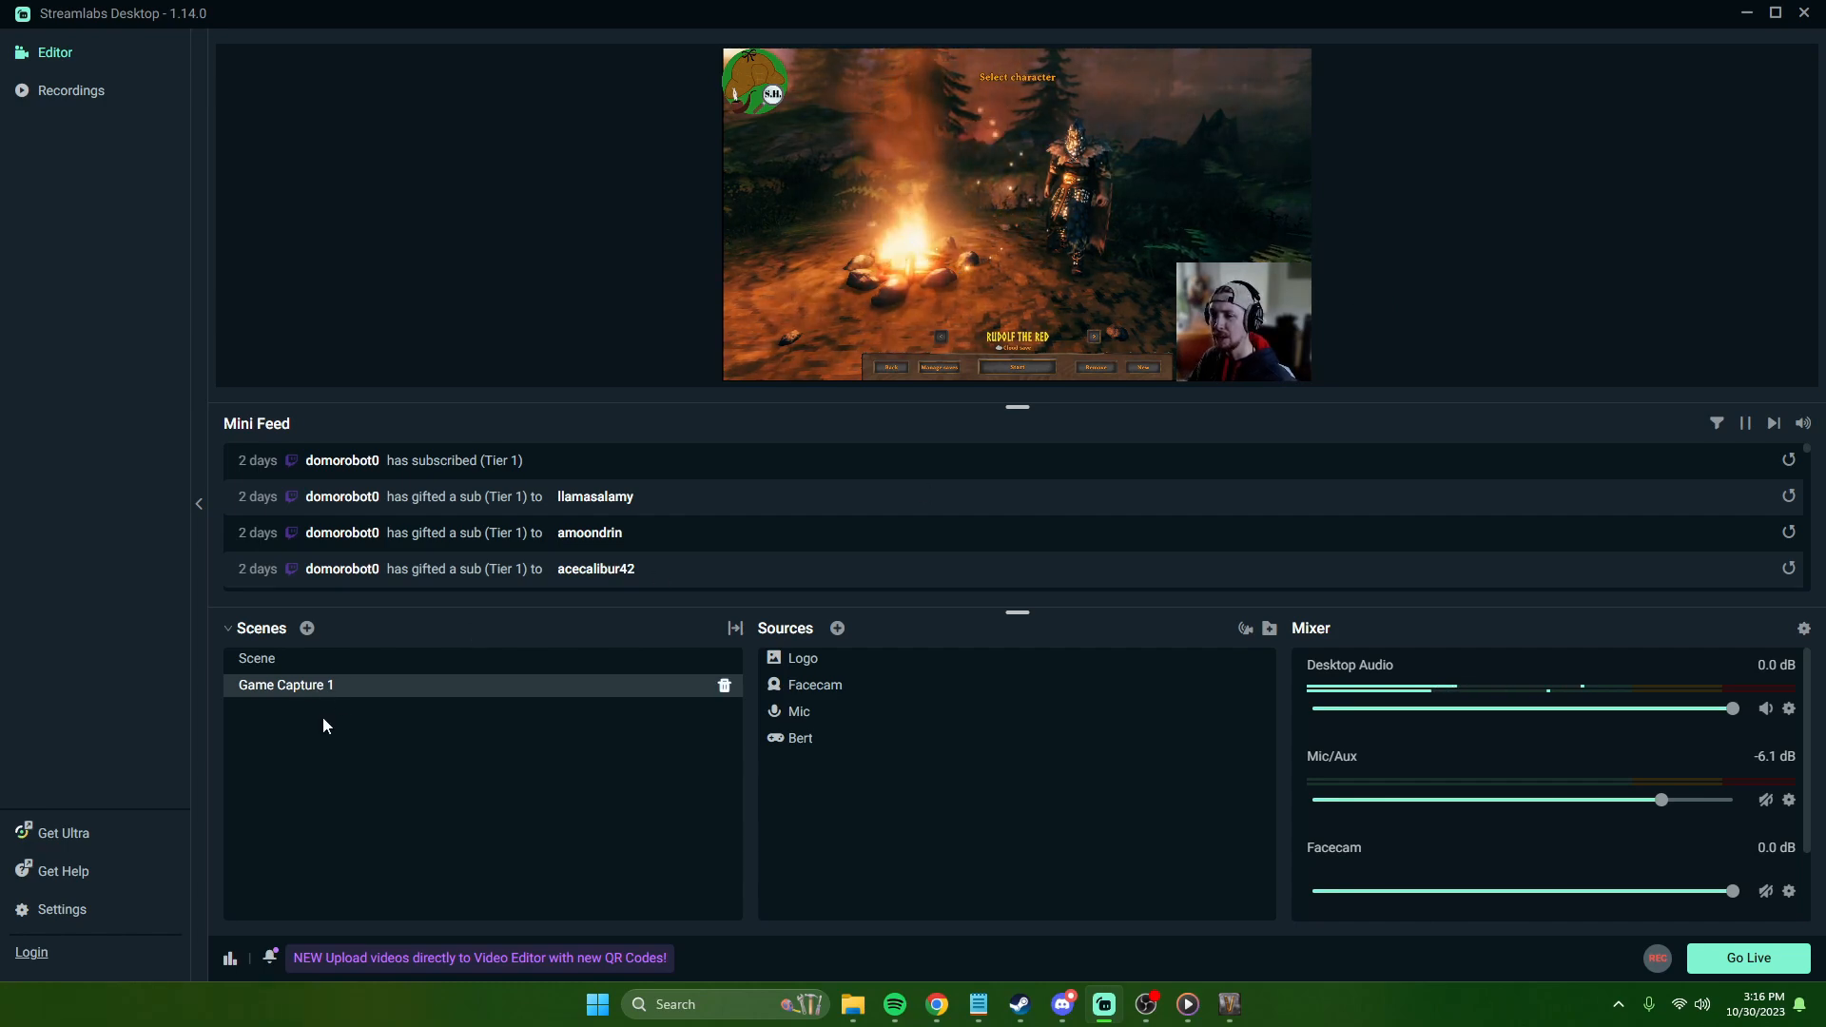
Step: Review the windows available for capture in the Bert game source's settings and close the settings without changing the selection
{"action": "double_click", "coordinate": [817, 745]}
{"action": "left_click", "coordinate": [1063, 419]}
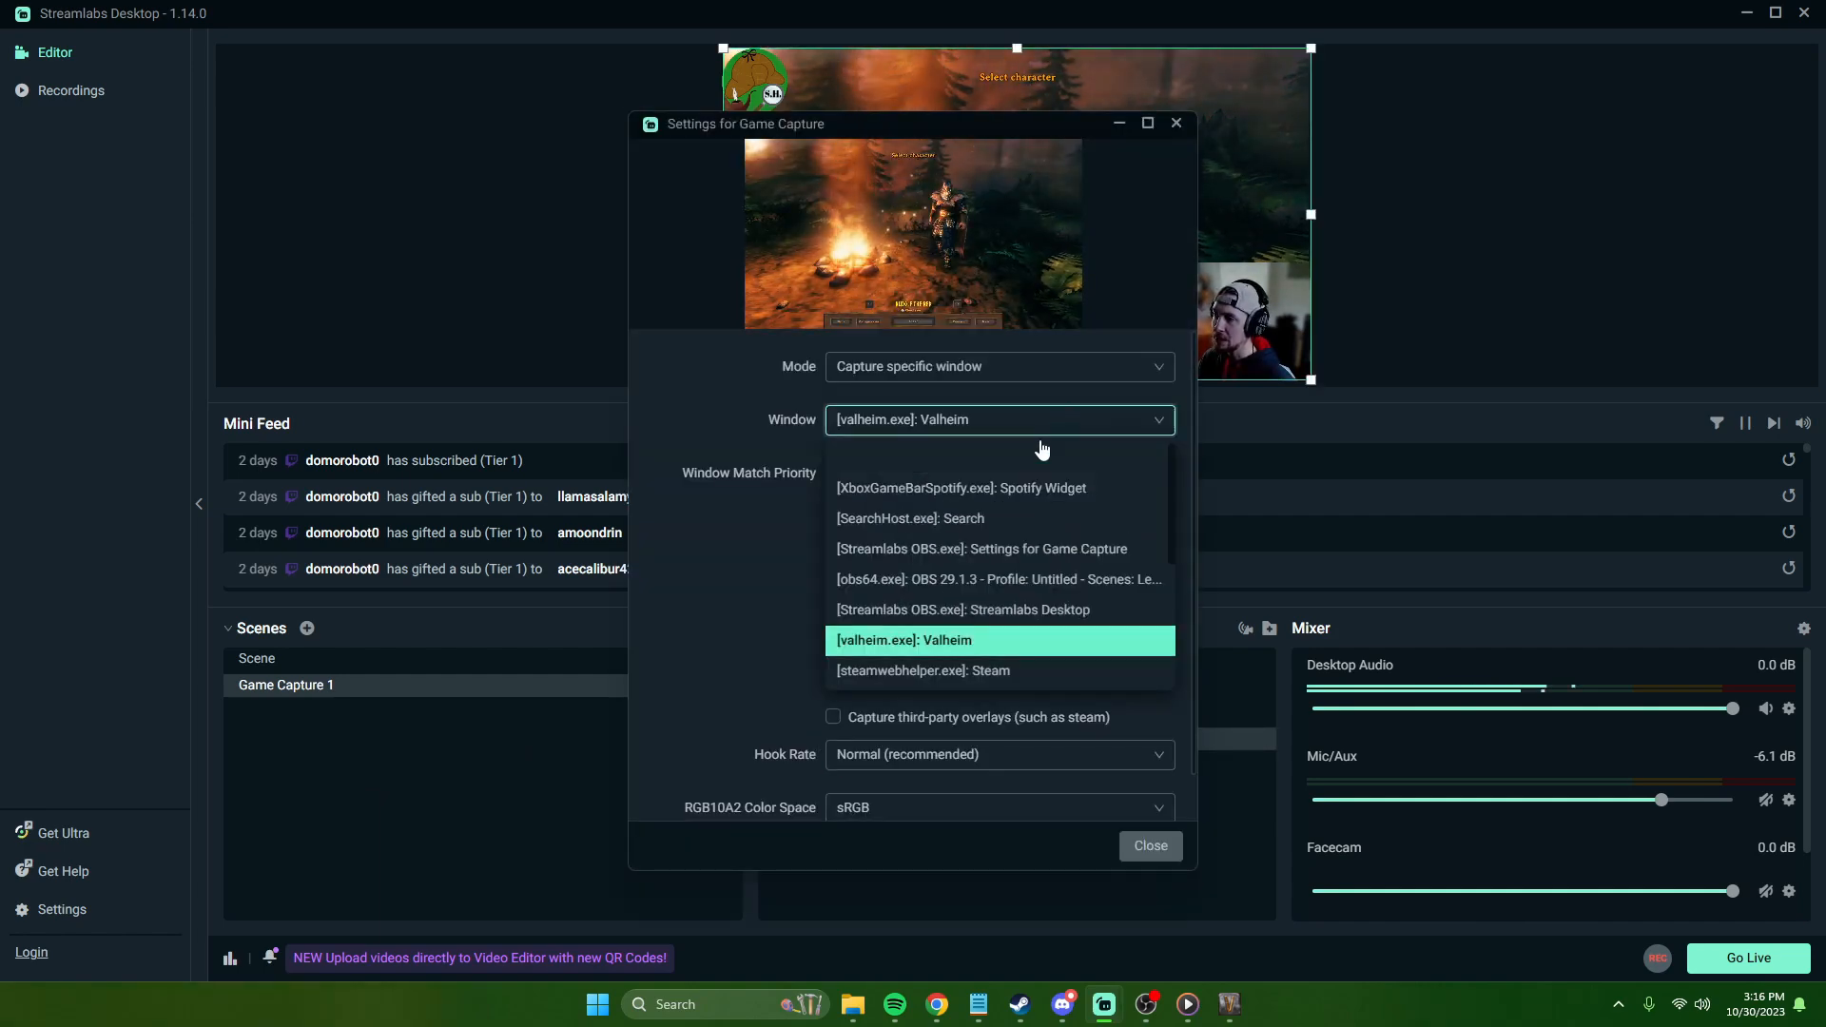
{"action": "scroll", "coordinate": [990, 574], "scroll_direction": "down", "scroll_amount": 4}
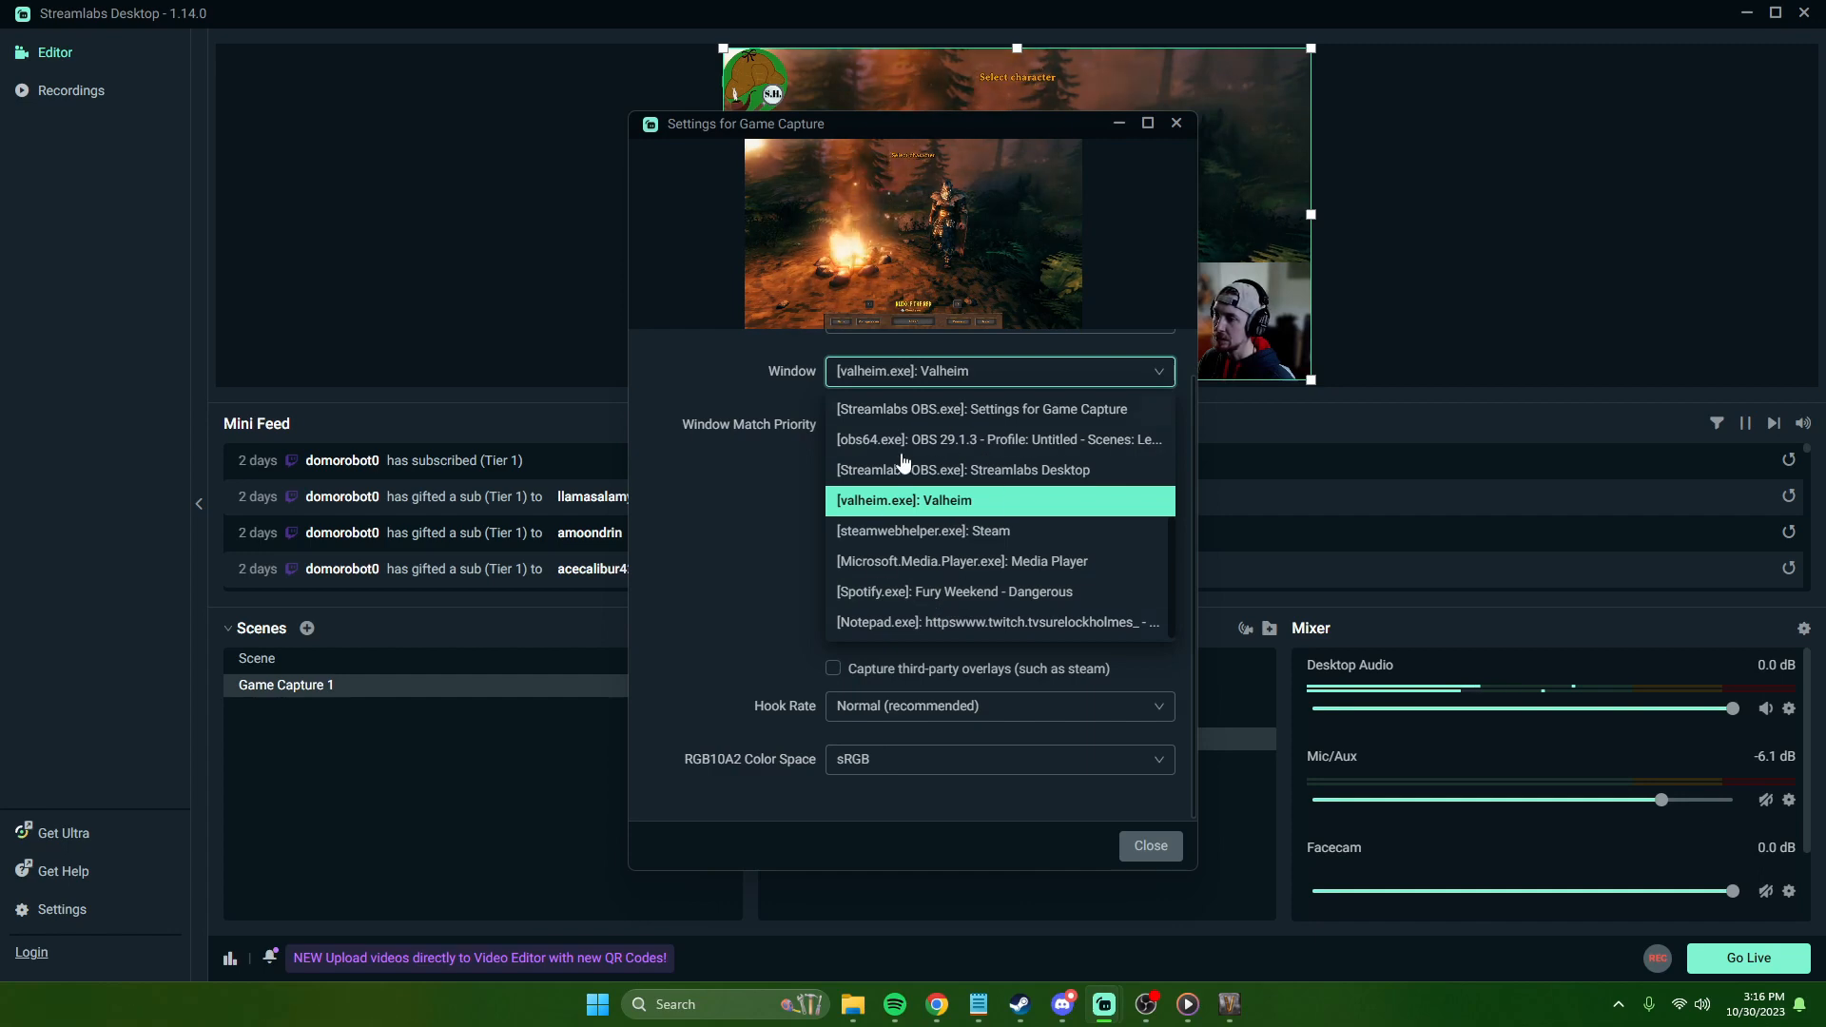
{"action": "left_click", "coordinate": [1176, 124]}
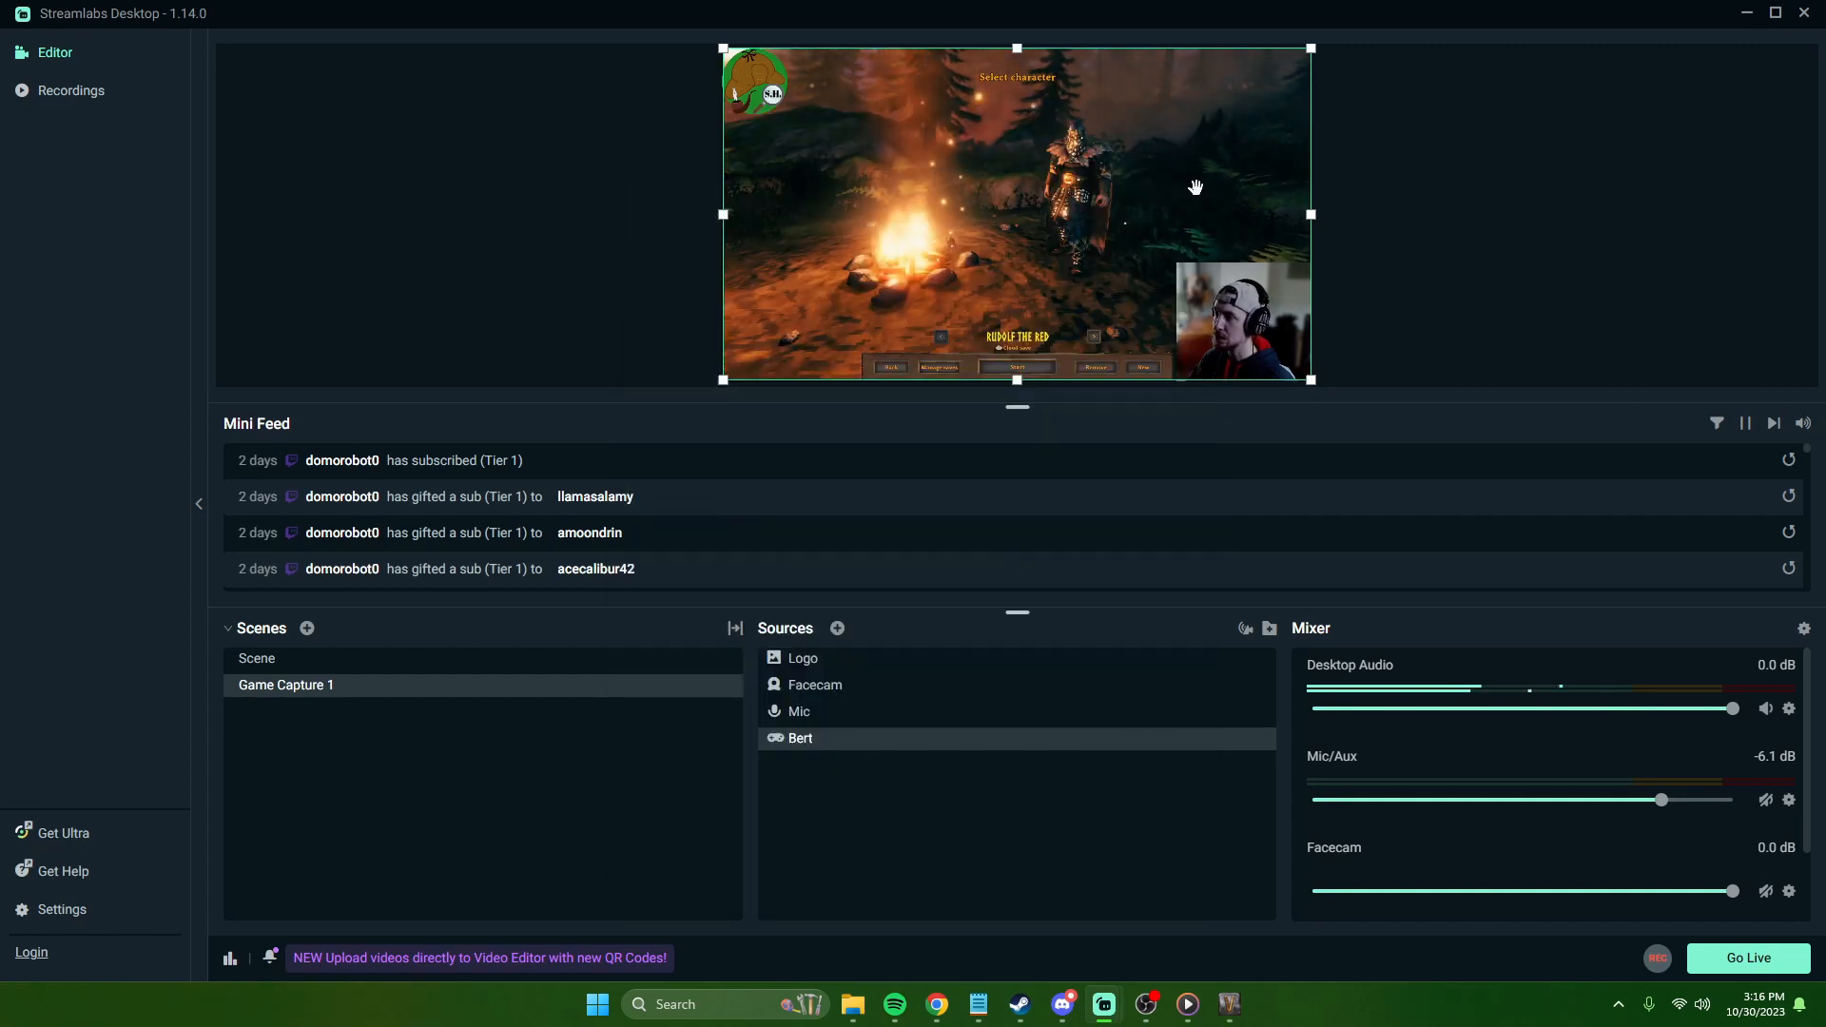
{"action": "left_click", "coordinate": [1430, 319]}
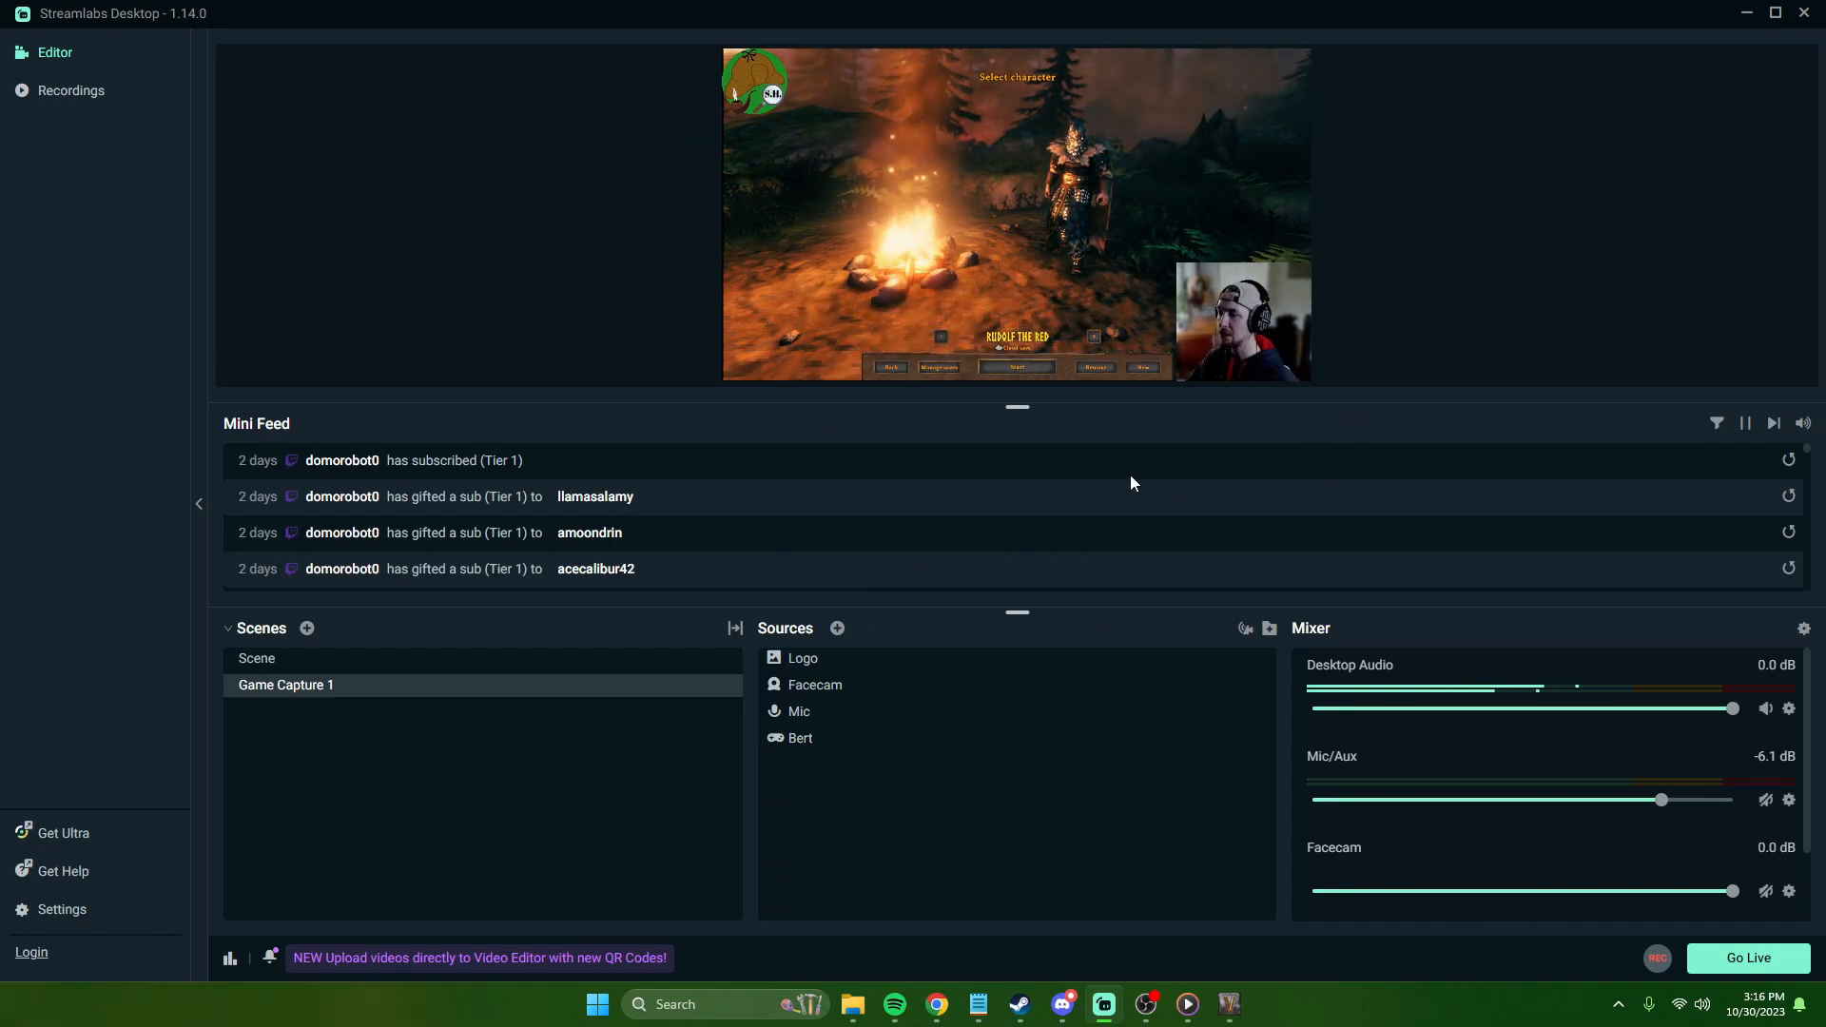